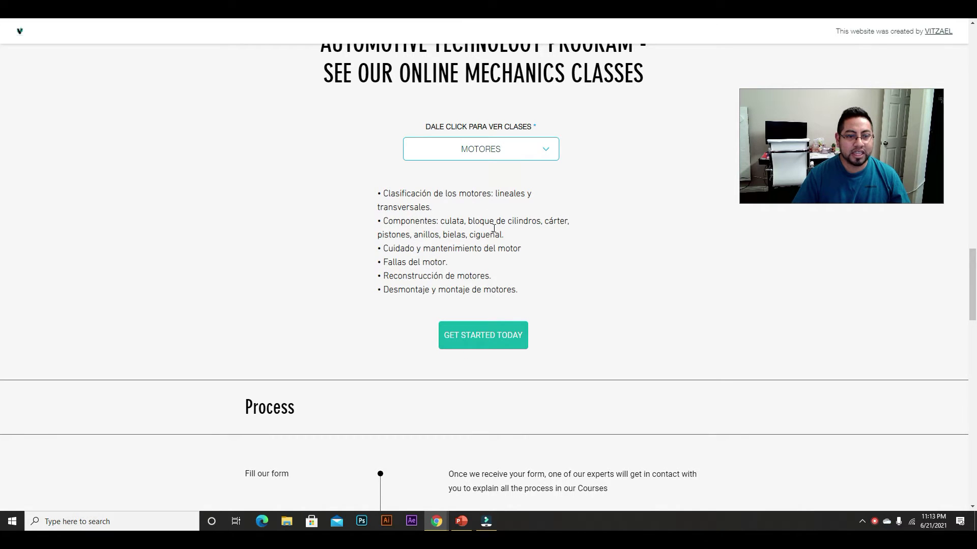
Preview the ELECTRONICA, SUSPENSION Y DIRECCION and AIRE ACONDICIONADO options of the mechanics classes dropdown and examine their descriptions.
{"action": "left_click_drag", "start_coordinate": [381, 191], "coordinate": [551, 288]}
{"action": "left_click", "coordinate": [552, 286]}
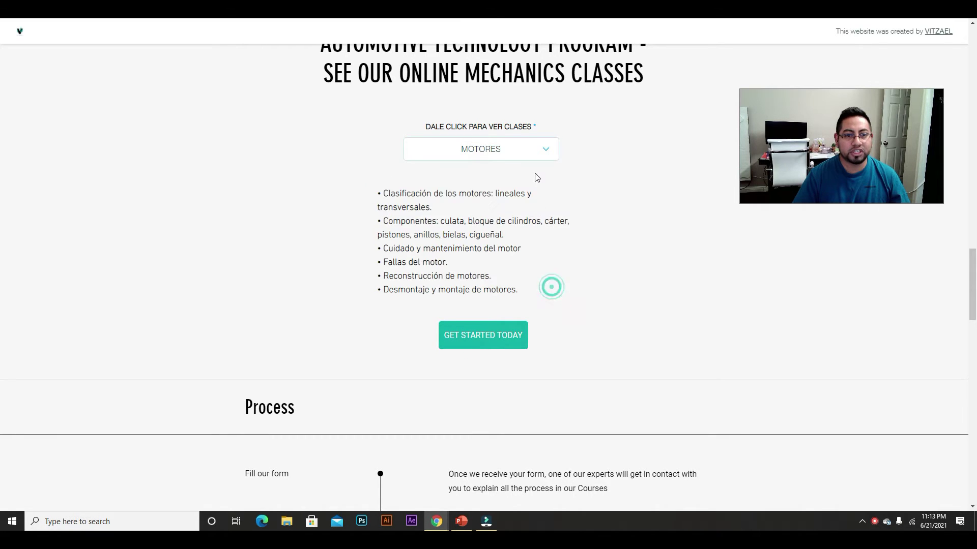
{"action": "left_click", "coordinate": [529, 145]}
{"action": "left_click", "coordinate": [497, 196]}
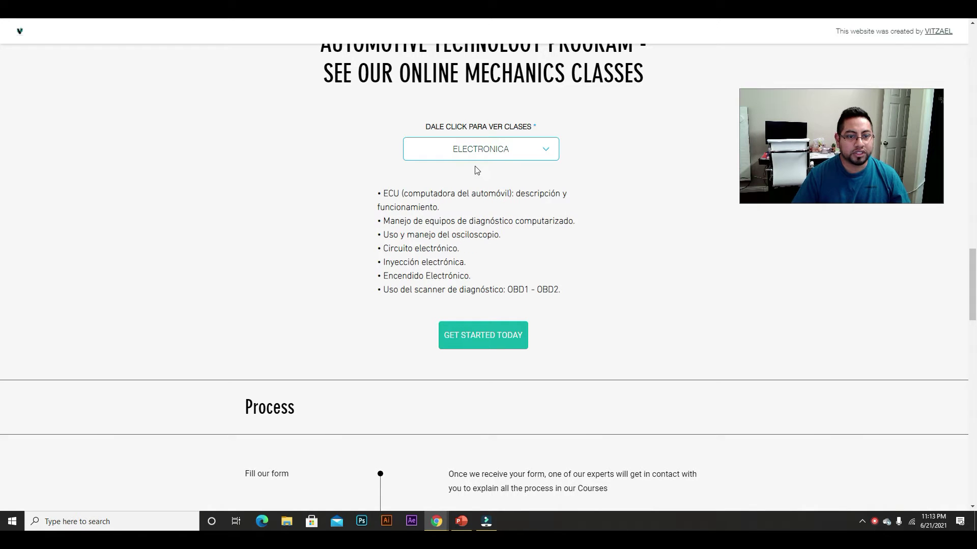
{"action": "left_click", "coordinate": [489, 153]}
{"action": "left_click", "coordinate": [482, 221]}
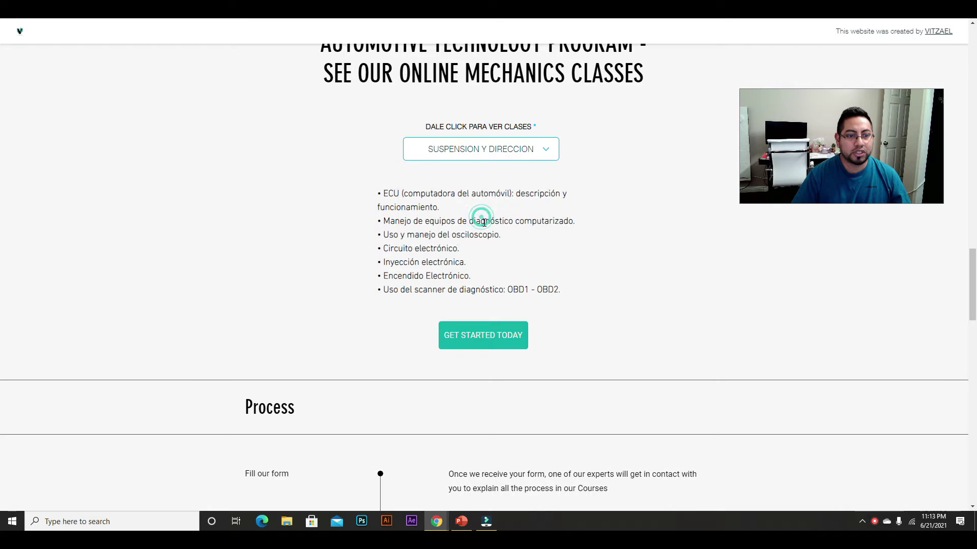
{"action": "left_click", "coordinate": [523, 148]}
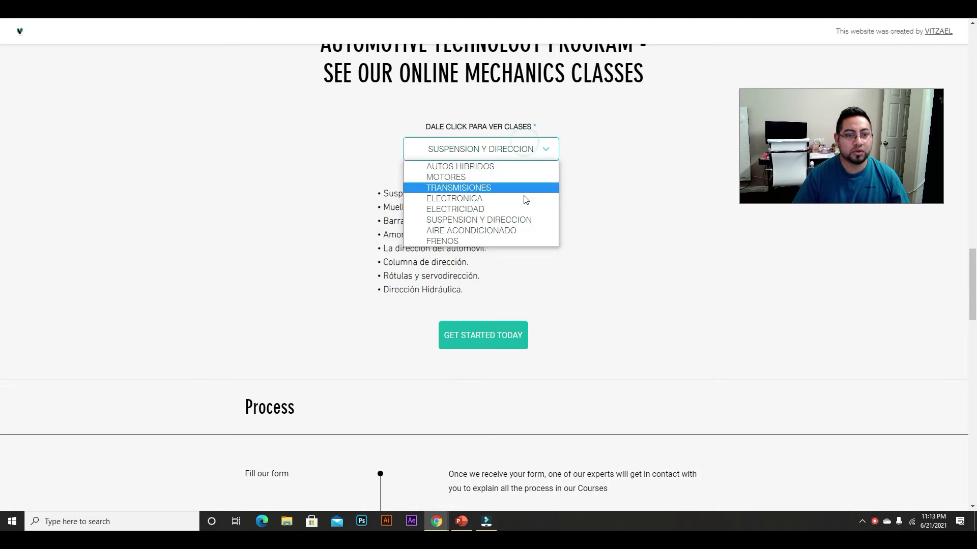
{"action": "left_click", "coordinate": [501, 232]}
{"action": "left_click_drag", "start_coordinate": [382, 187], "coordinate": [559, 305]}
{"action": "left_click", "coordinate": [567, 306]}
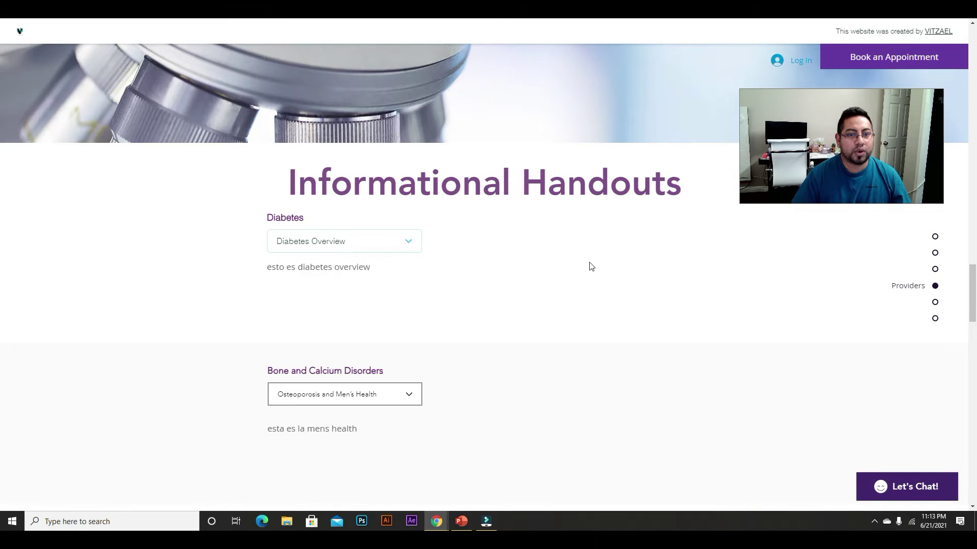
Examine the Informational Handouts dropdowns and the description shown for the Diabetes Overview option.
{"action": "scroll", "coordinate": [447, 299], "scroll_direction": "down", "scroll_amount": 1}
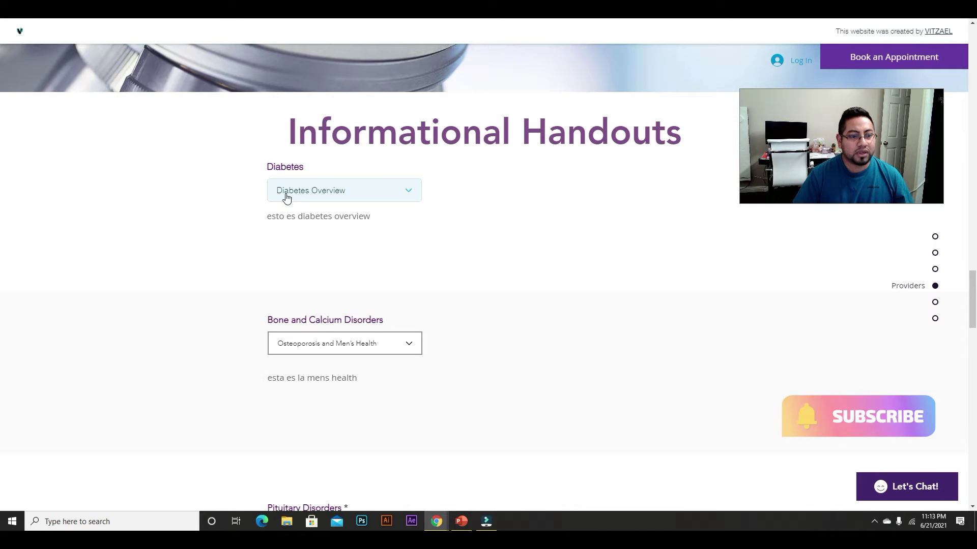
{"action": "scroll", "coordinate": [275, 345], "scroll_direction": "down", "scroll_amount": 6}
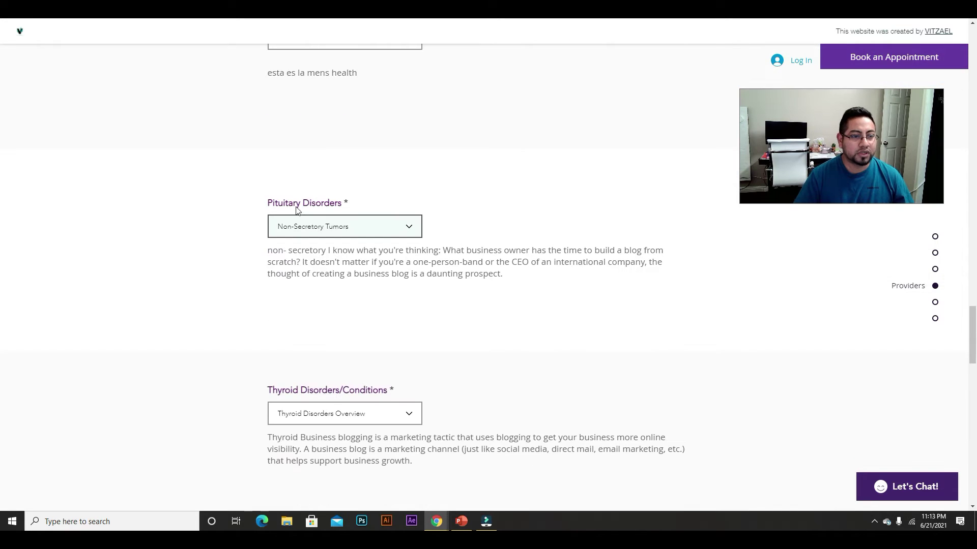
{"action": "scroll", "coordinate": [298, 210], "scroll_direction": "up", "scroll_amount": 7}
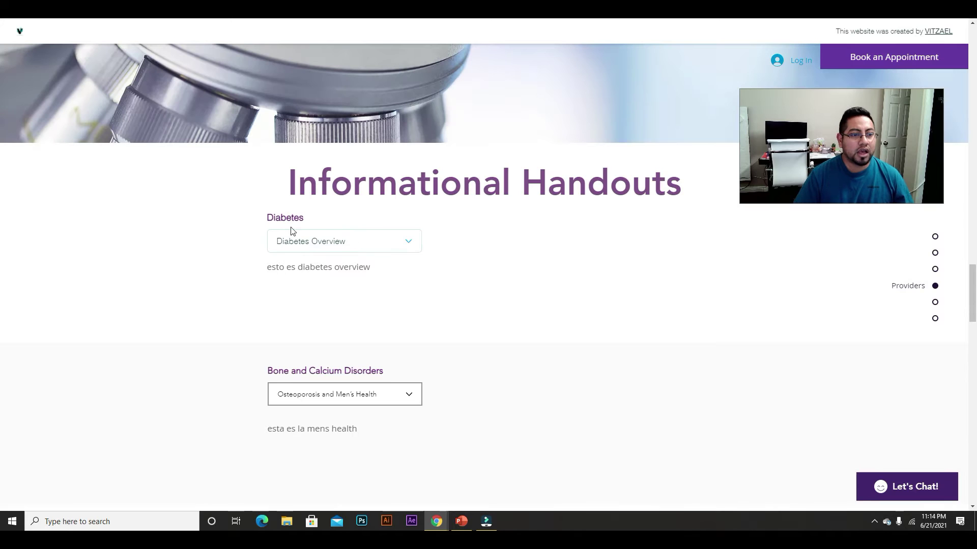
{"action": "left_click", "coordinate": [336, 247]}
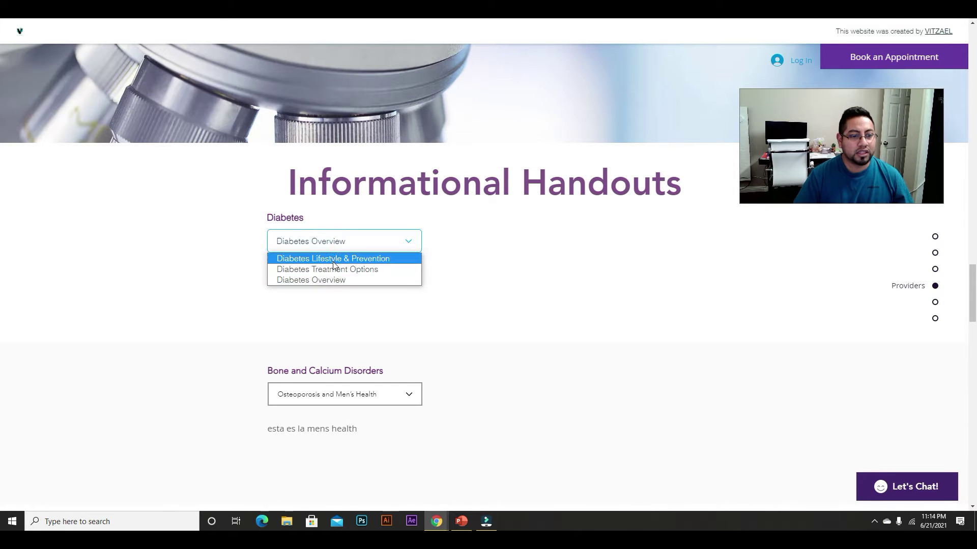
{"action": "left_click", "coordinate": [338, 281]}
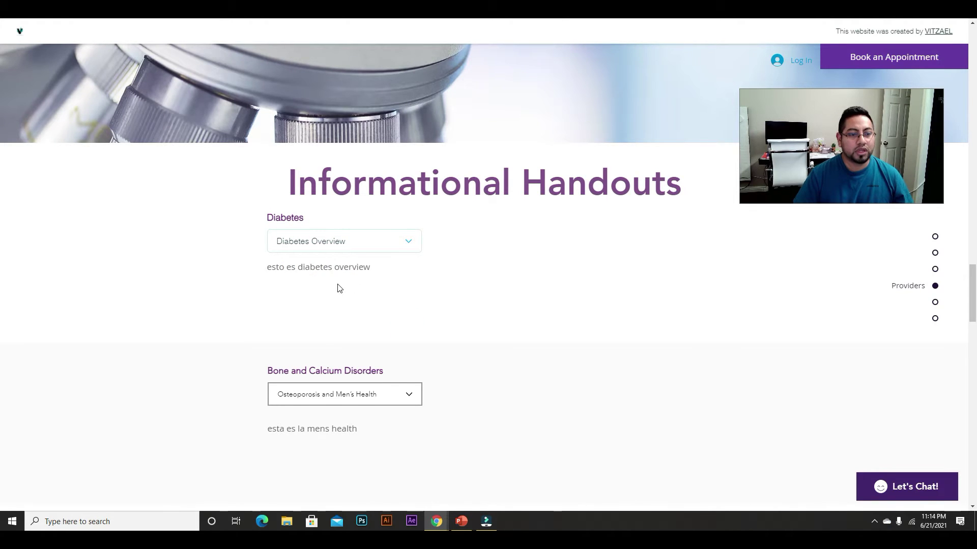
{"action": "scroll", "coordinate": [339, 255], "scroll_direction": "down", "scroll_amount": 2}
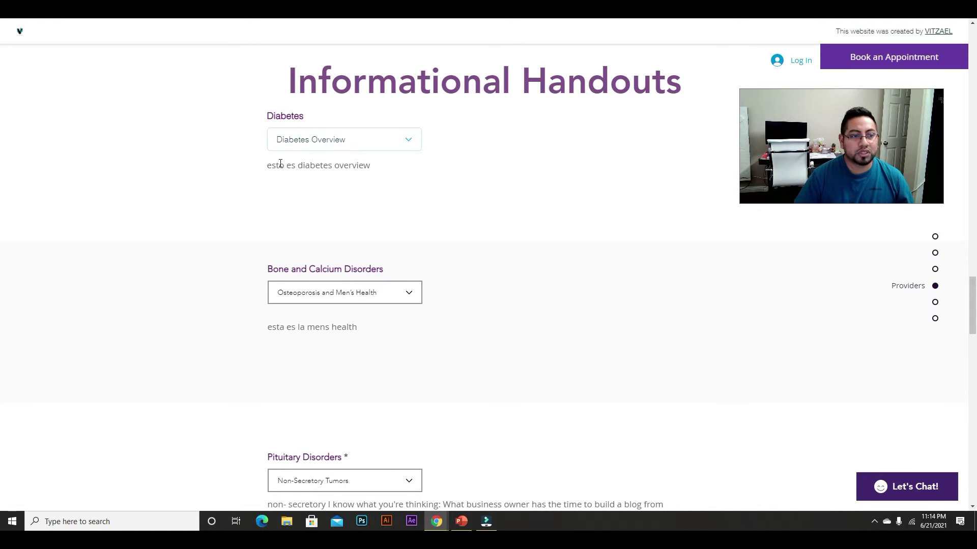
{"action": "left_click", "coordinate": [267, 171]}
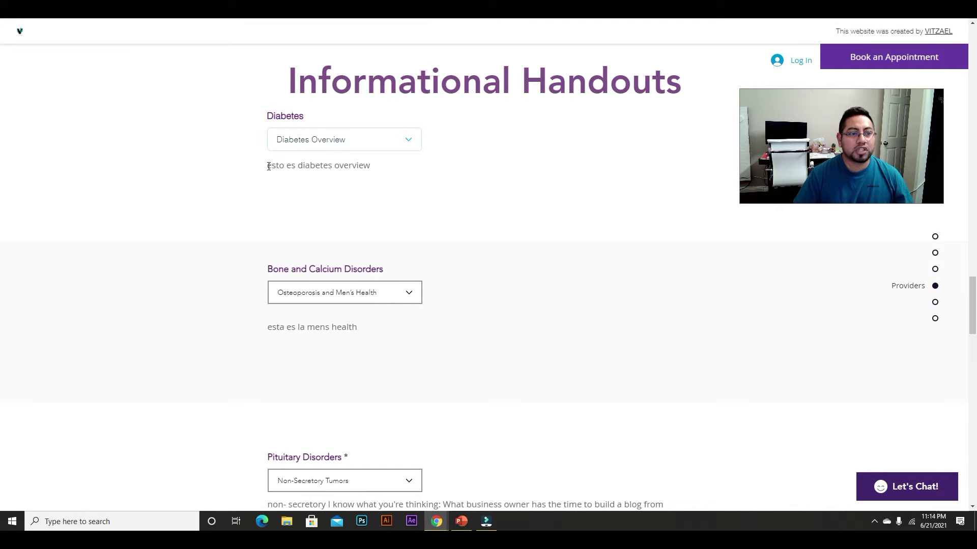
{"action": "left_click_drag", "start_coordinate": [268, 167], "coordinate": [414, 187]}
{"action": "double_click", "coordinate": [359, 165]}
{"action": "left_click_drag", "start_coordinate": [359, 165], "coordinate": [298, 166]}
{"action": "left_click", "coordinate": [299, 166]}
Test the Diabetes dropdown with Diabetes Lifestyle & Prevention, Diabetes Treatment Options and Diabetes Overview.
{"action": "left_click", "coordinate": [405, 140]}
{"action": "left_click", "coordinate": [388, 157]}
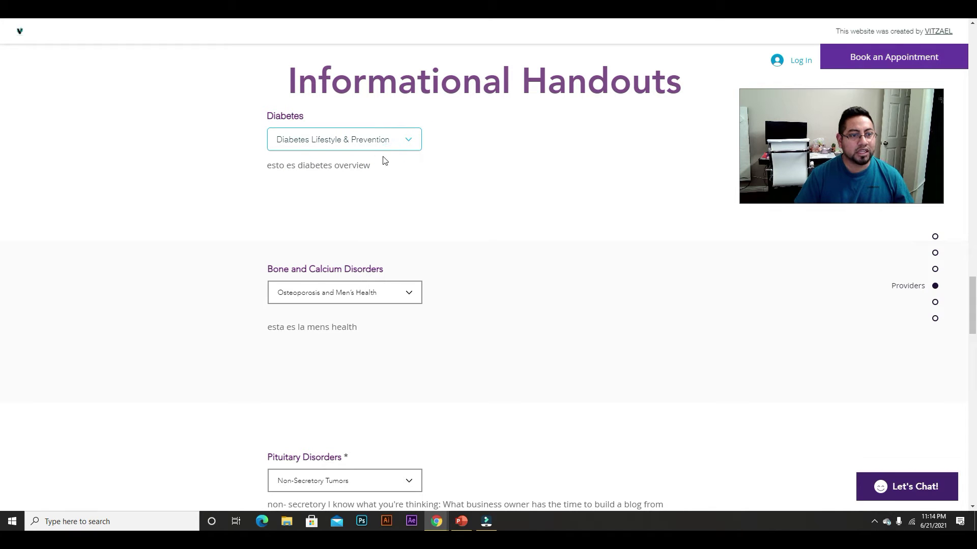
{"action": "left_click", "coordinate": [373, 144]}
{"action": "left_click", "coordinate": [367, 167]}
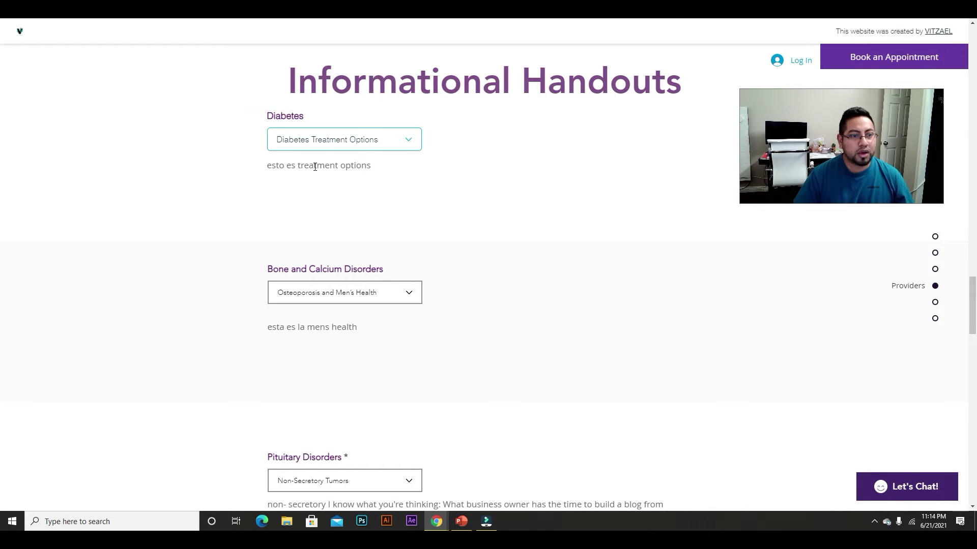
{"action": "left_click", "coordinate": [374, 147]}
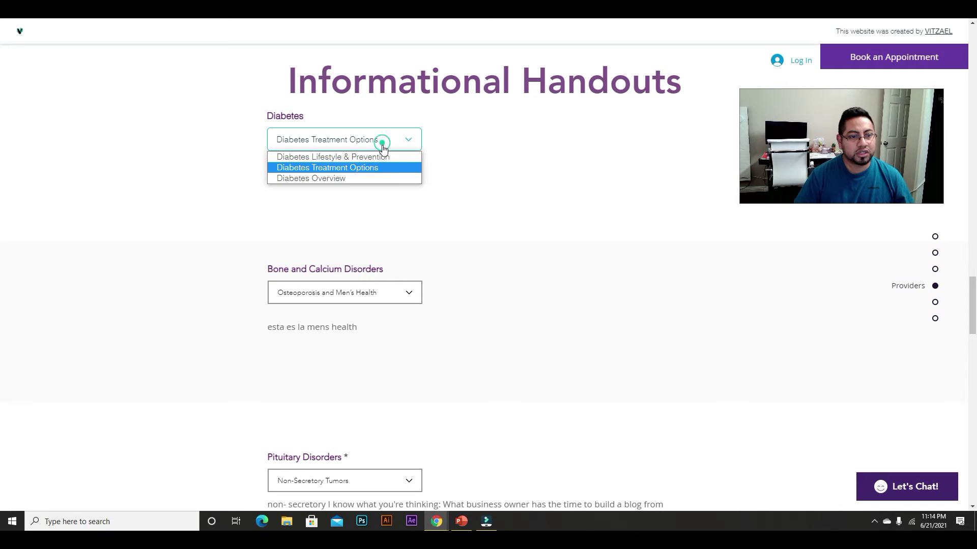
{"action": "left_click", "coordinate": [382, 177]}
Test the Bone and Calcium Disorders dropdown with Osteoporosis and Women's Health, and Vitamin D, Calcium and Bone Health.
{"action": "scroll", "coordinate": [395, 277], "scroll_direction": "down", "scroll_amount": 2}
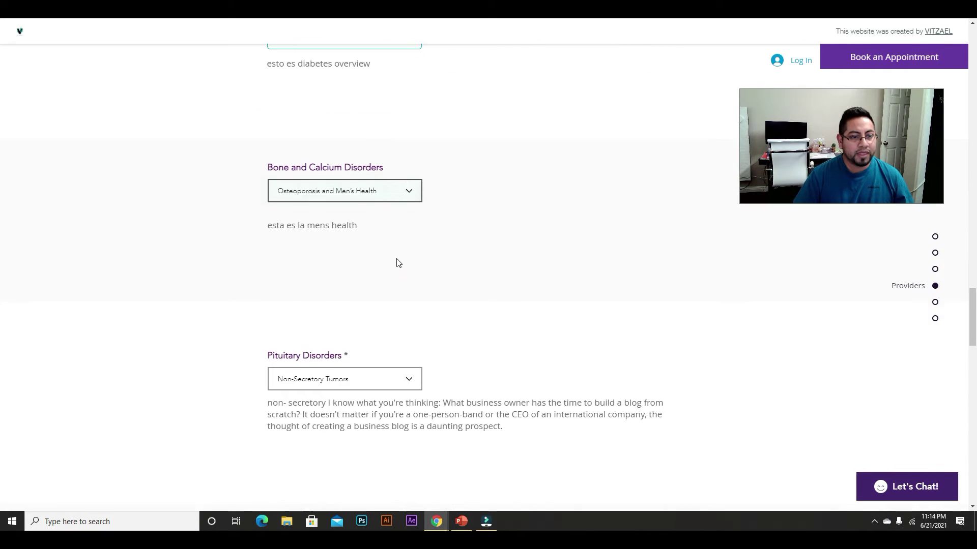
{"action": "left_click", "coordinate": [407, 192]}
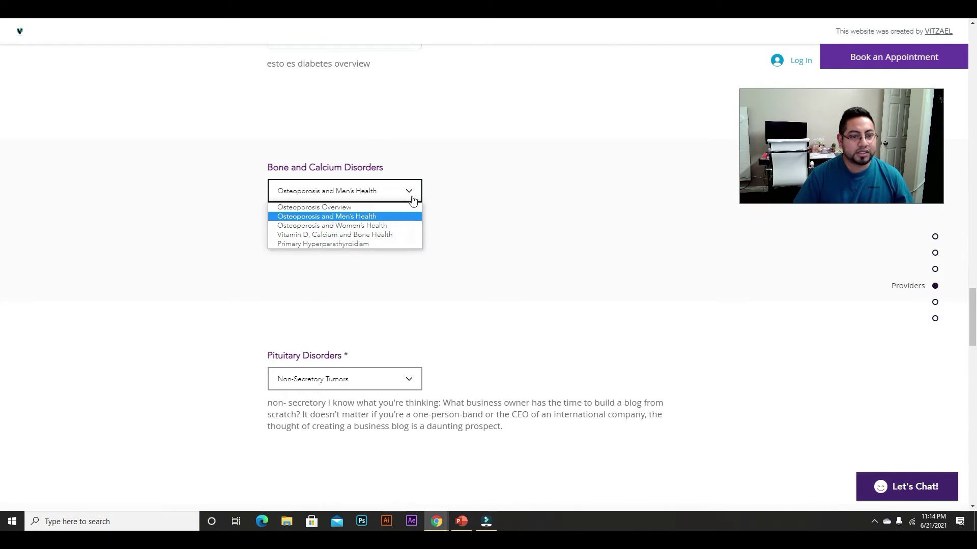
{"action": "left_click", "coordinate": [397, 225]}
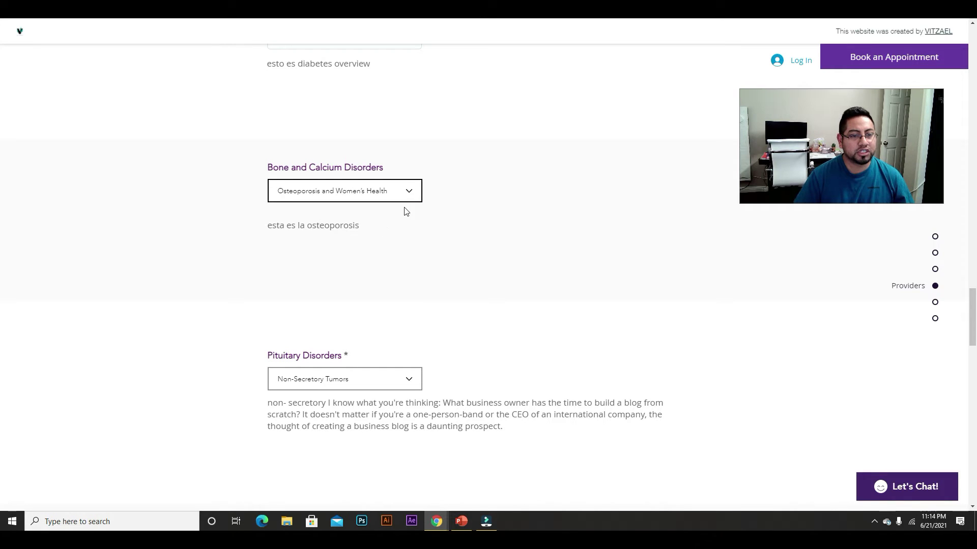
{"action": "left_click", "coordinate": [406, 192]}
{"action": "left_click", "coordinate": [391, 233]}
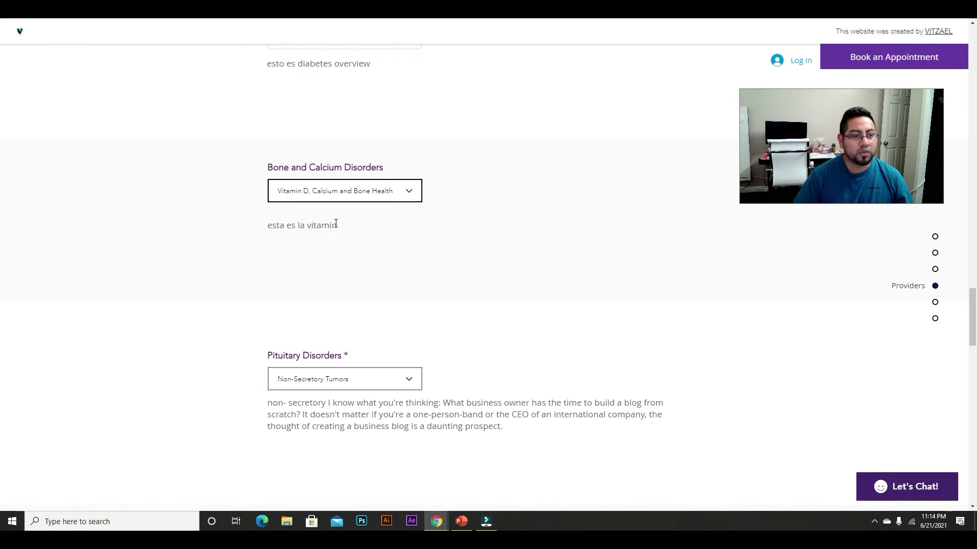
Test another option in each of the Pituitary Disorders and Thyroid Disorders/Conditions dropdowns.
{"action": "scroll", "coordinate": [399, 233], "scroll_direction": "down", "scroll_amount": 2}
{"action": "left_click", "coordinate": [389, 275]}
{"action": "left_click", "coordinate": [377, 303]}
{"action": "scroll", "coordinate": [382, 290], "scroll_direction": "down", "scroll_amount": 2}
{"action": "left_click", "coordinate": [378, 186]}
{"action": "left_click", "coordinate": [375, 220]}
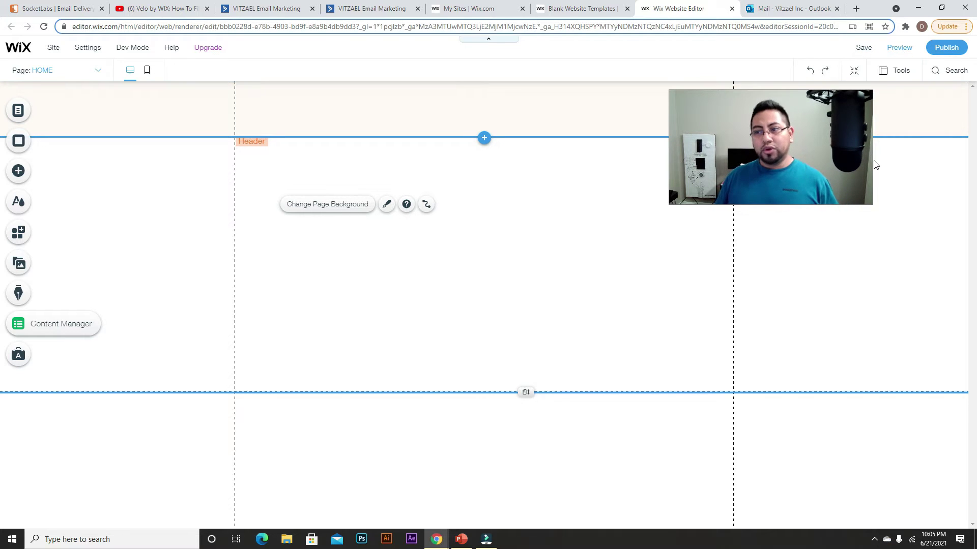
Switch to the Outlook mail and review the Informational Handouts heading in the attached Webpage 1.doc.
{"action": "left_click", "coordinate": [807, 12]}
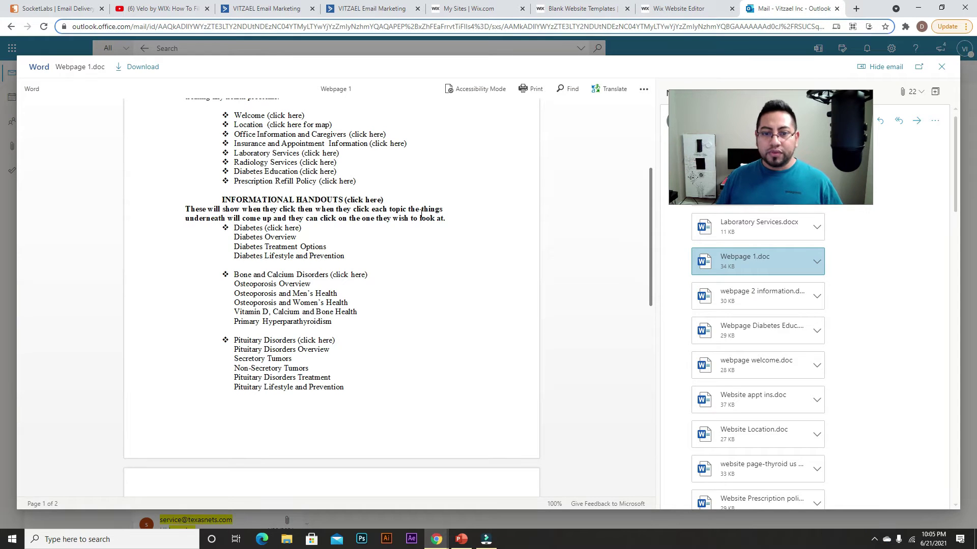
{"action": "scroll", "coordinate": [420, 214], "scroll_direction": "down", "scroll_amount": 1}
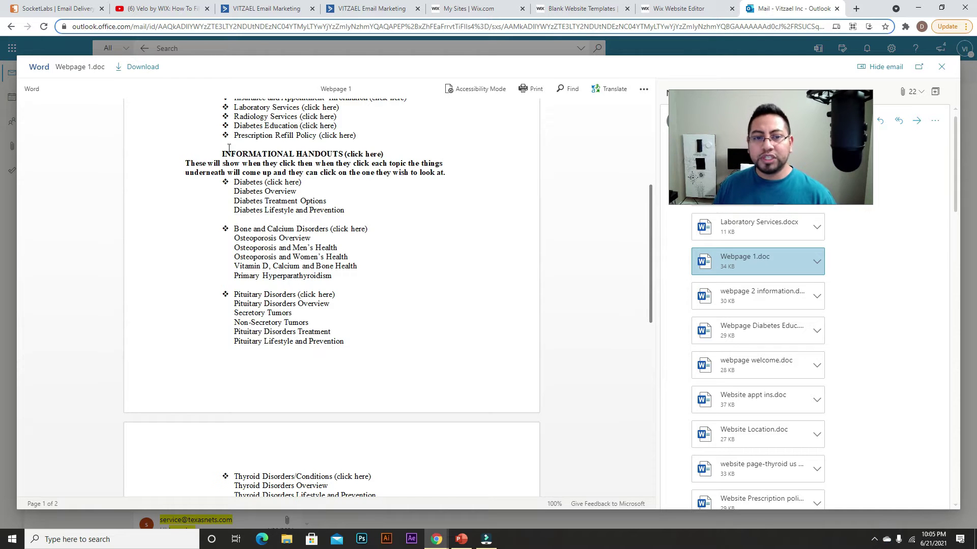
{"action": "left_click_drag", "start_coordinate": [222, 154], "coordinate": [326, 155]}
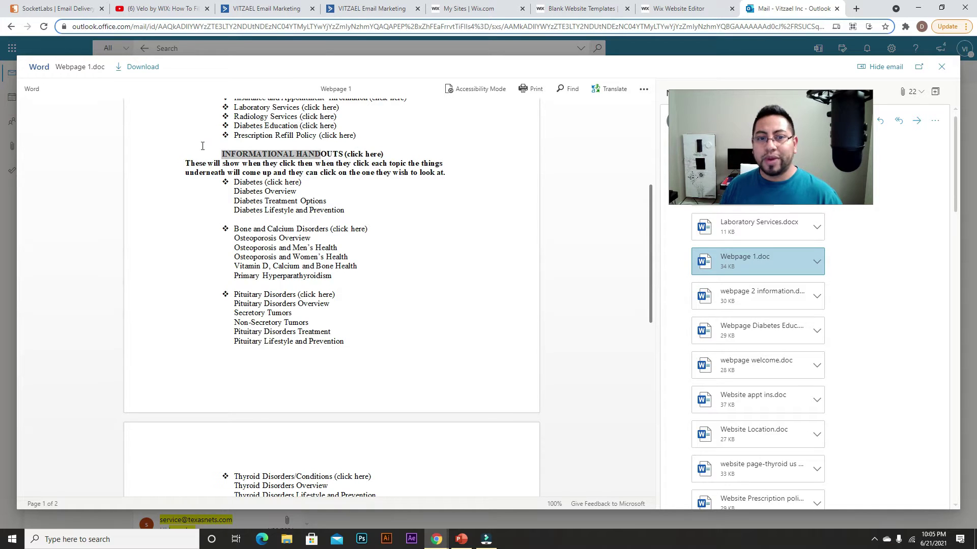
{"action": "left_click", "coordinate": [227, 149]}
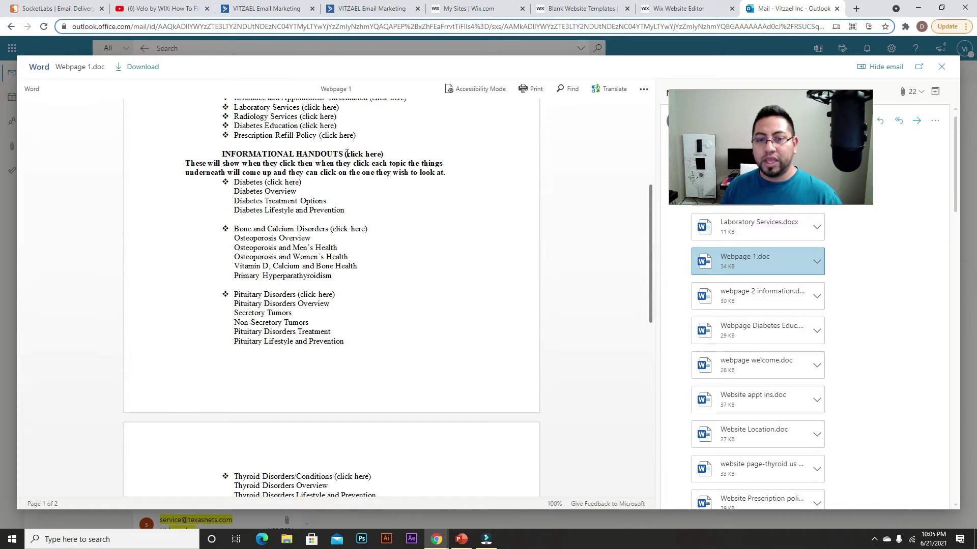
{"action": "left_click_drag", "start_coordinate": [221, 153], "coordinate": [336, 155]}
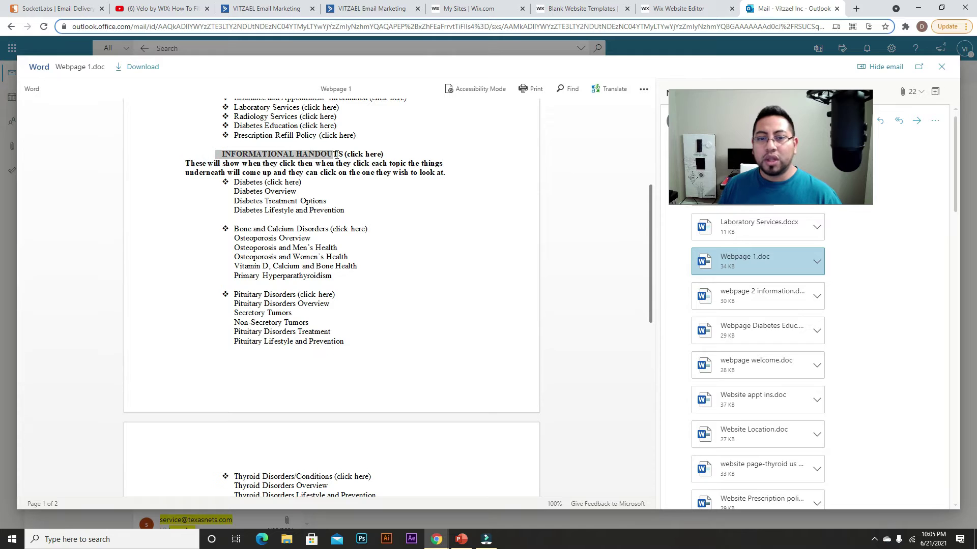
{"action": "left_click", "coordinate": [306, 194]}
Review the Diabetes topic with its subtopics and the Bone and Calcium Disorders topic in the document.
{"action": "left_click_drag", "start_coordinate": [234, 182], "coordinate": [302, 185]}
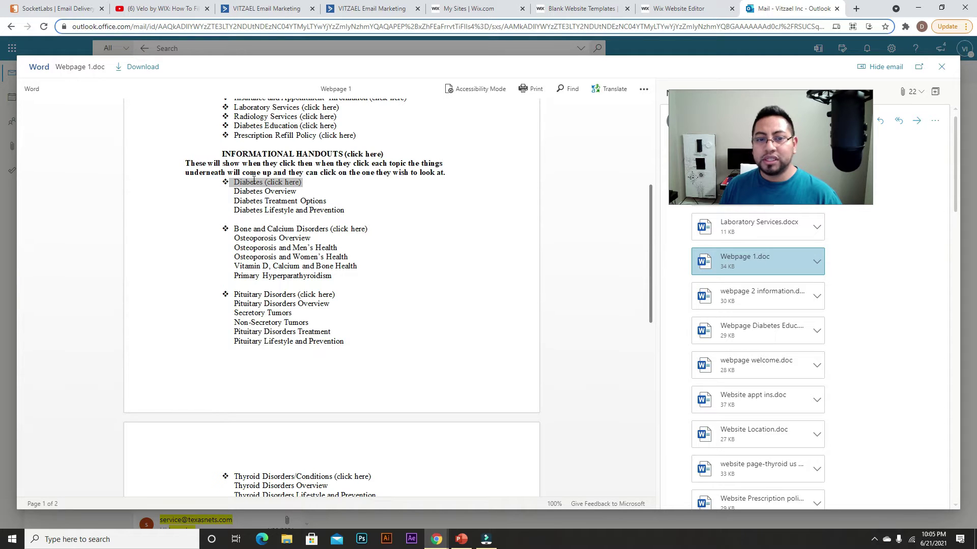
{"action": "left_click", "coordinate": [331, 195]}
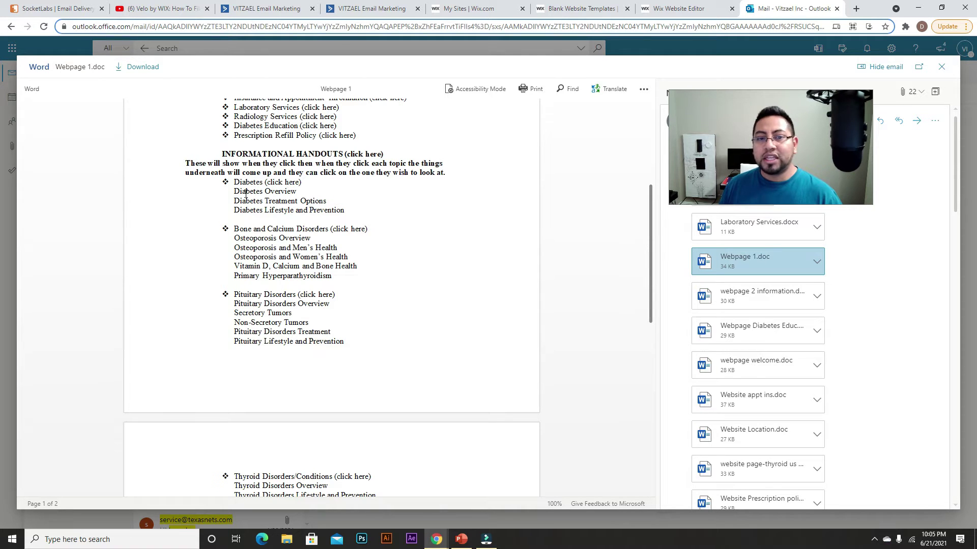
{"action": "left_click_drag", "start_coordinate": [234, 191], "coordinate": [341, 212]}
{"action": "left_click", "coordinate": [356, 209]}
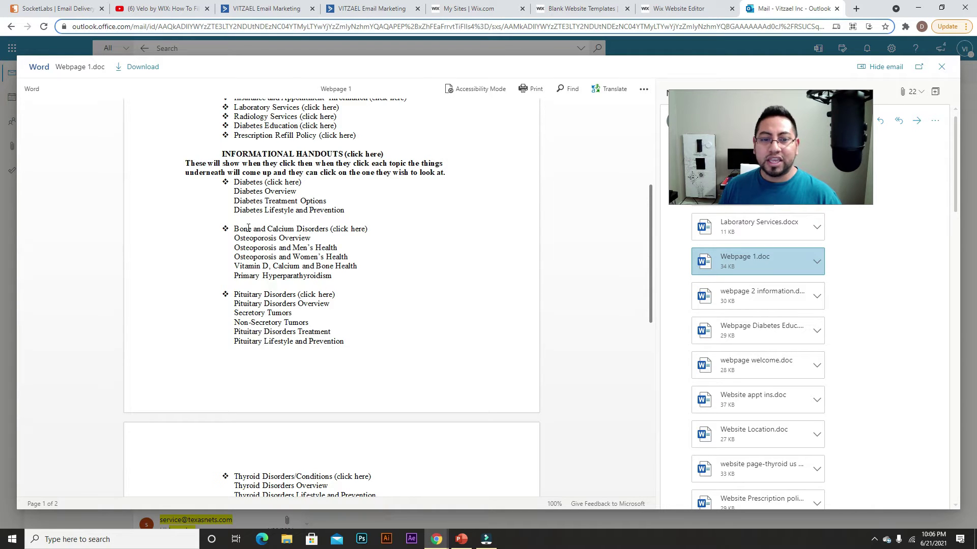
{"action": "left_click_drag", "start_coordinate": [234, 232], "coordinate": [325, 233]}
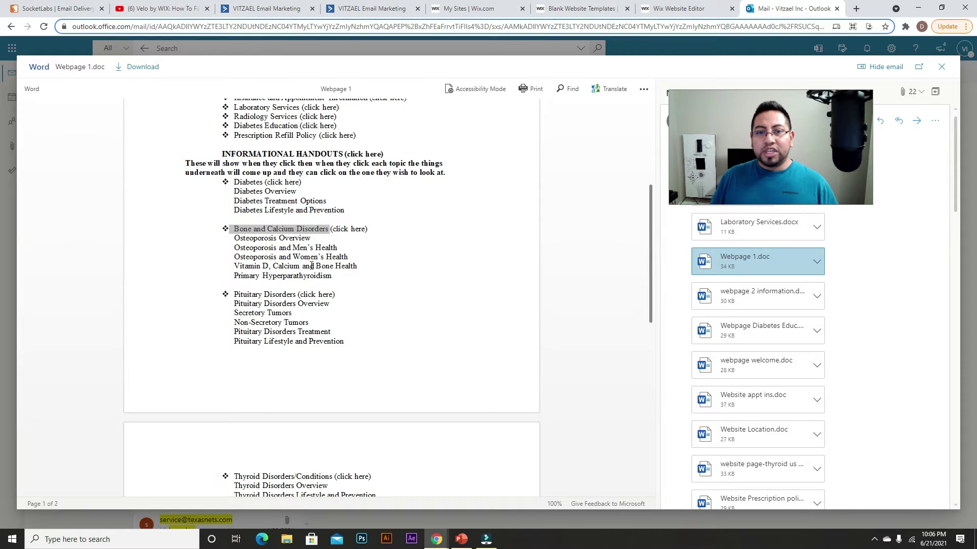
{"action": "scroll", "coordinate": [254, 257], "scroll_direction": "up", "scroll_amount": 2}
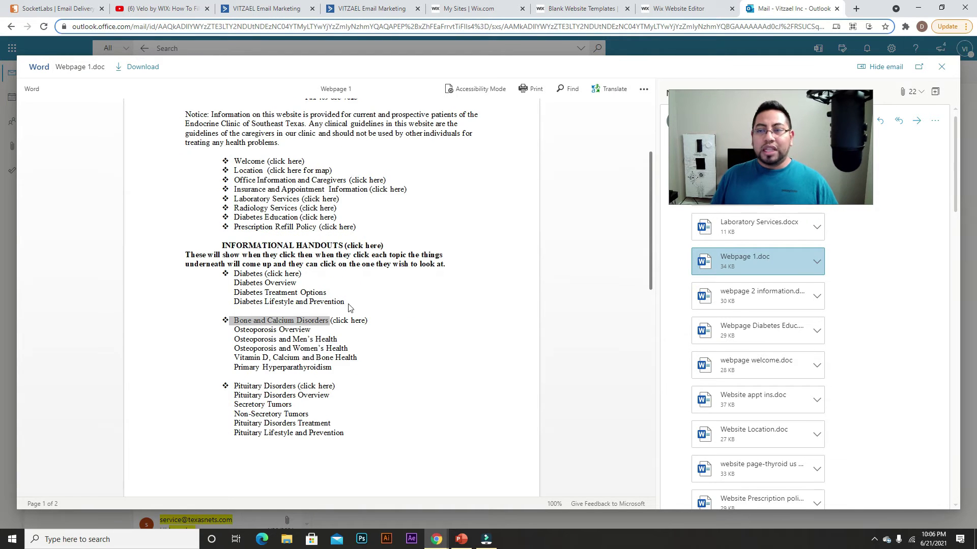
Switch back to the Wix Website Editor, turn on Velo Dev Mode and minimize the page code panel.
{"action": "left_click", "coordinate": [667, 9]}
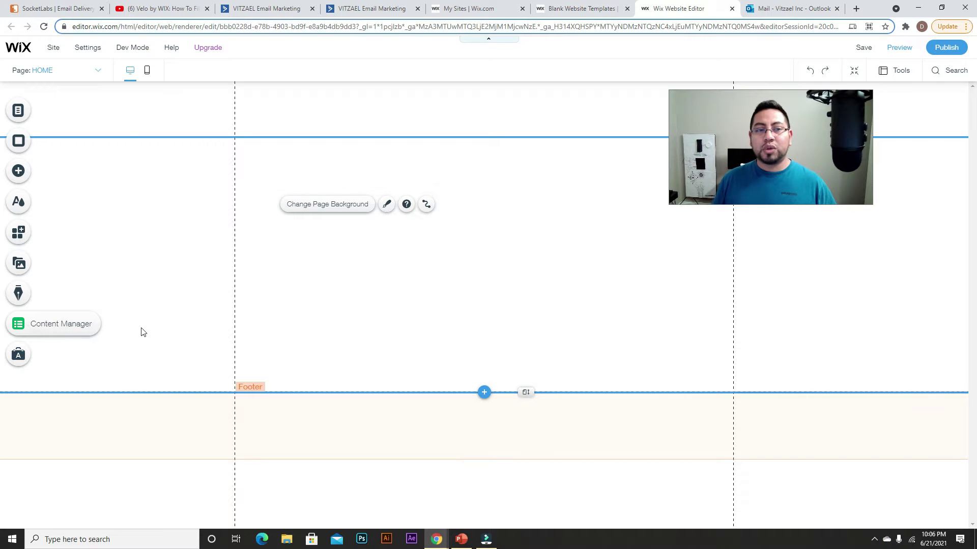
{"action": "mouse_move", "coordinate": [131, 47]}
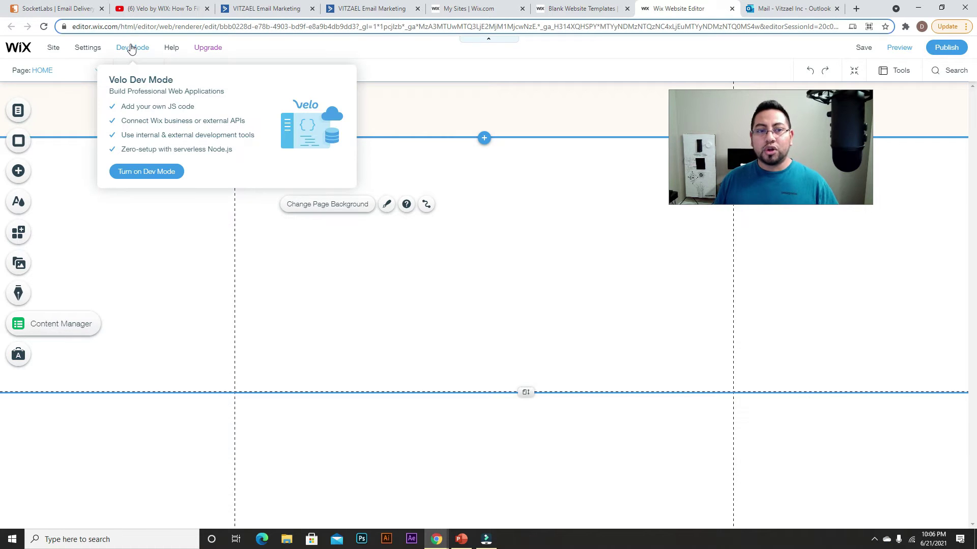
{"action": "left_click", "coordinate": [162, 175]}
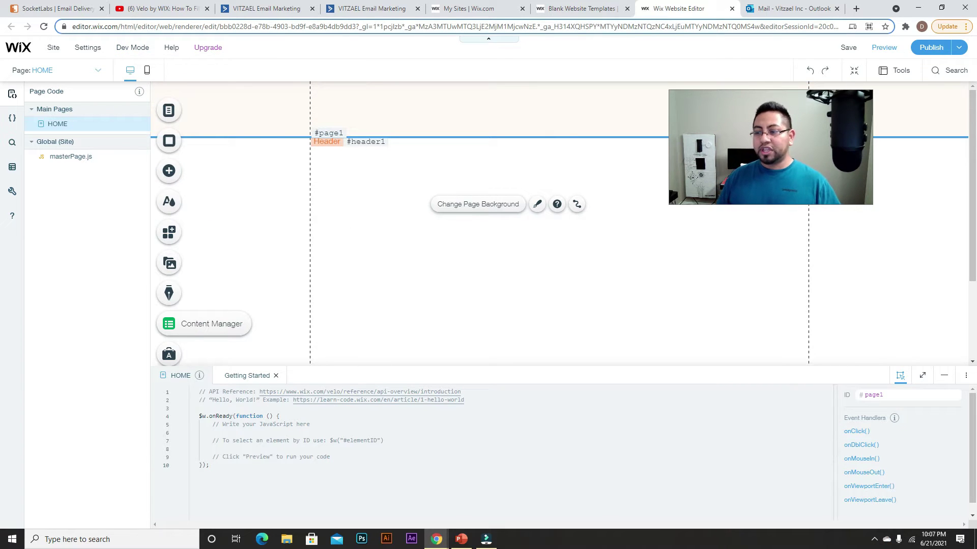
{"action": "left_click", "coordinate": [949, 377]}
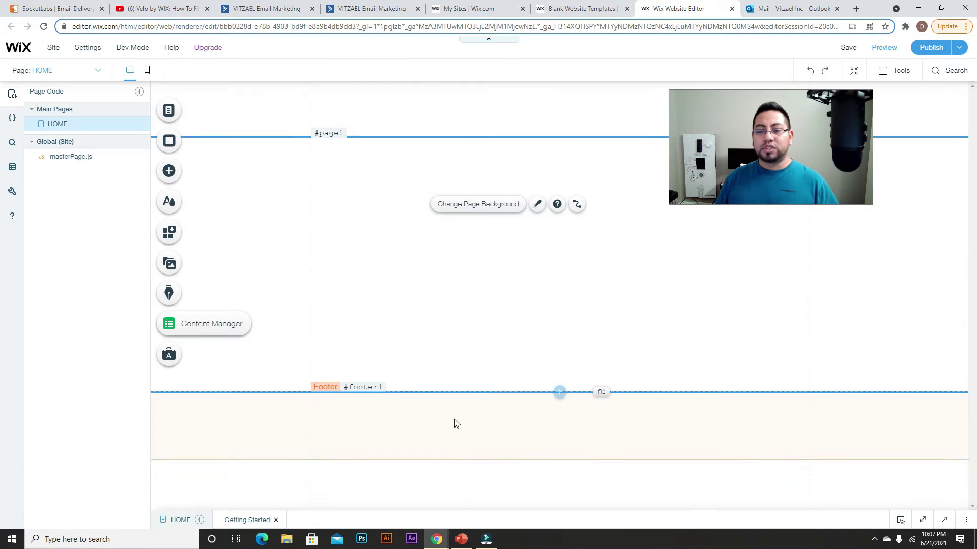
{"action": "mouse_move", "coordinate": [130, 49]}
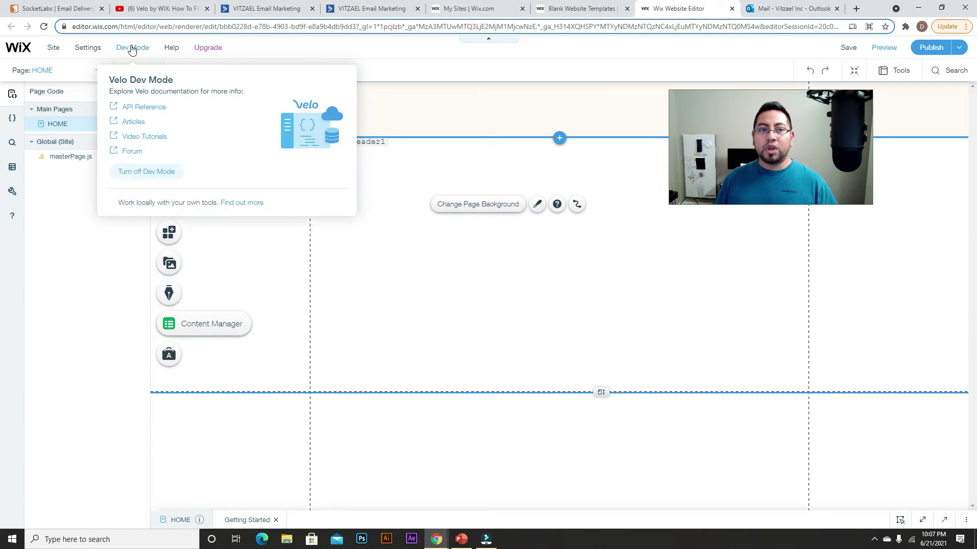
Turn off Velo Dev Mode and look over the Content Manager elements available to add to the page.
{"action": "left_click", "coordinate": [135, 174]}
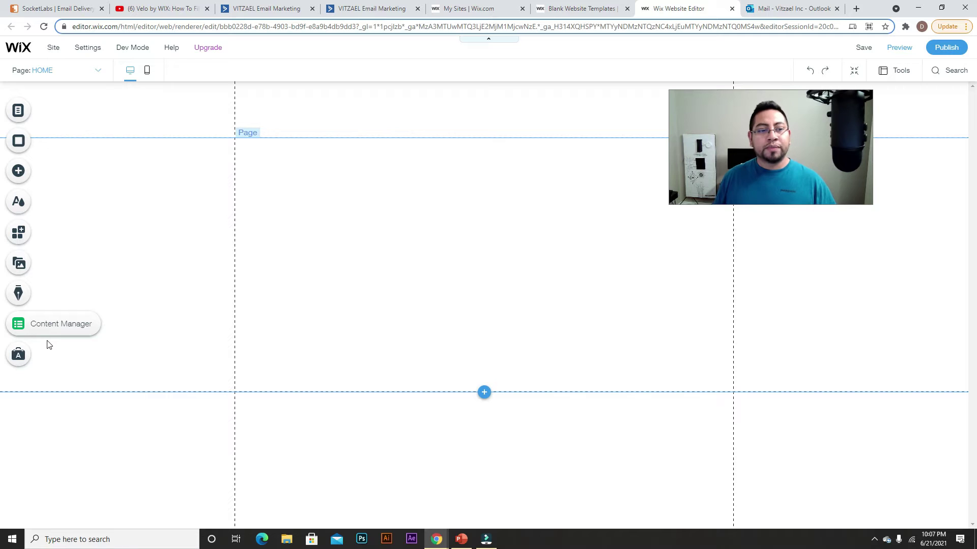
{"action": "left_click", "coordinate": [21, 171]}
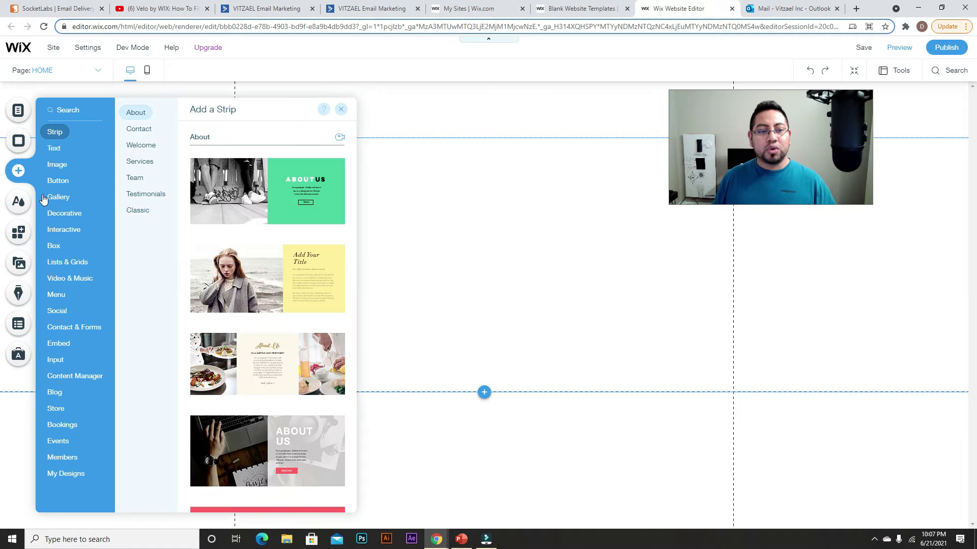
{"action": "mouse_move", "coordinate": [67, 364]}
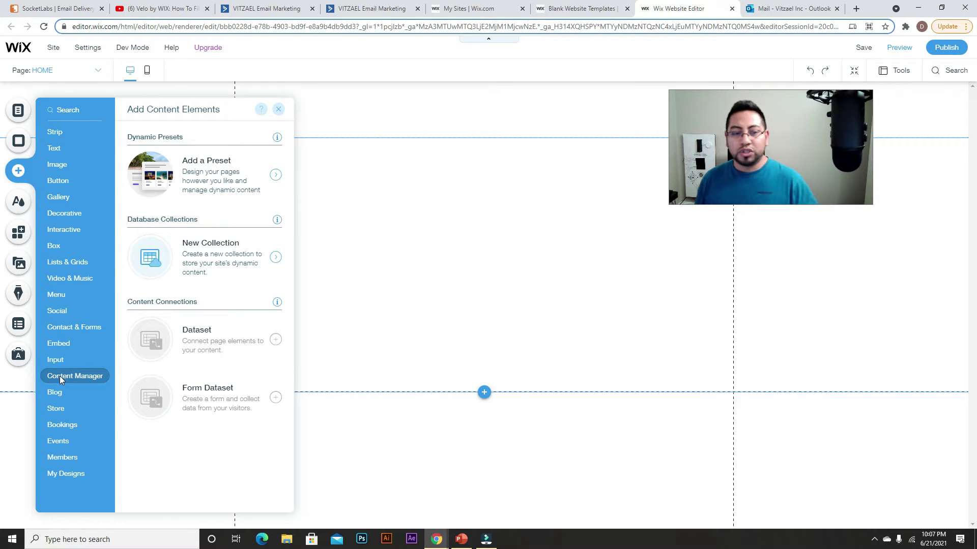
{"action": "left_click", "coordinate": [366, 284]}
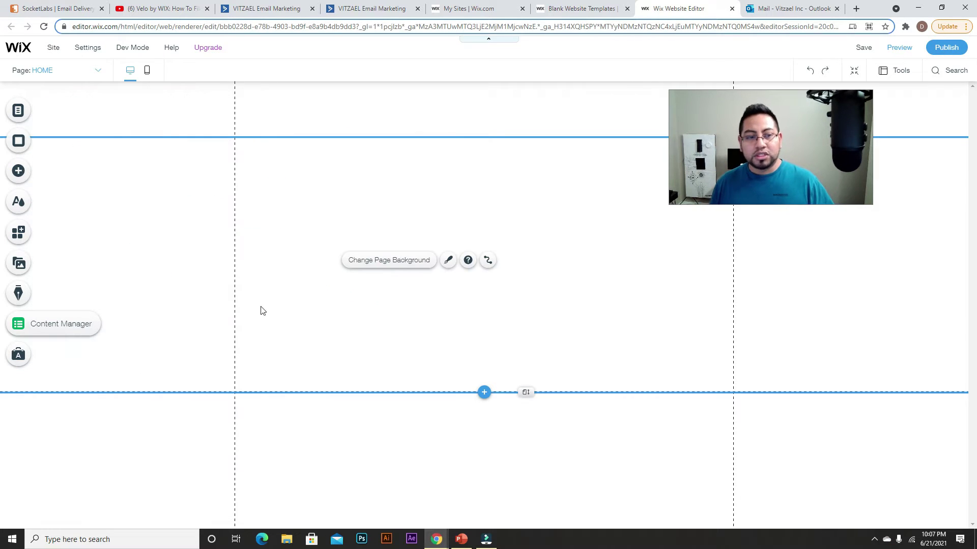
Switch to the Outlook mail and highlight the Diabetes topic under Informational Handouts in Webpage 1.doc.
{"action": "left_click", "coordinate": [814, 9]}
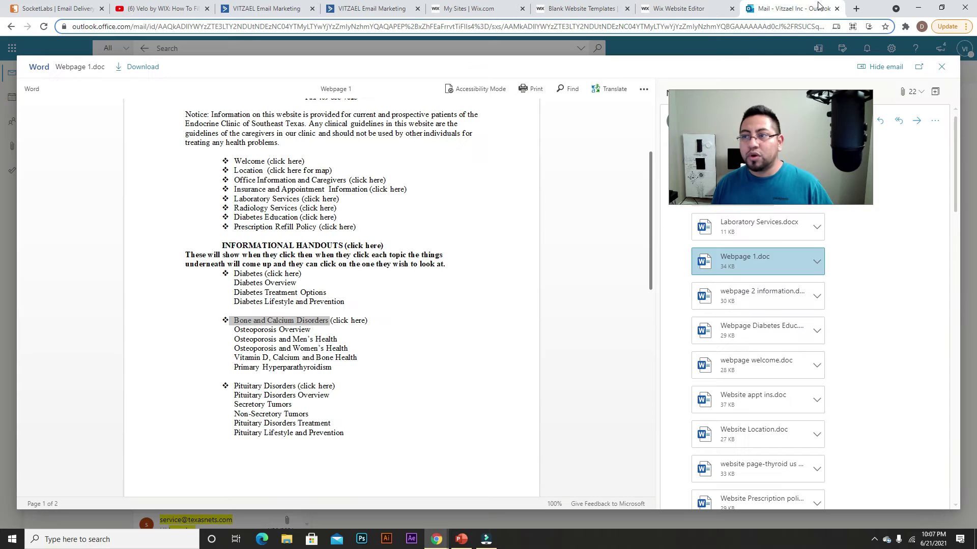
{"action": "left_click", "coordinate": [341, 281]}
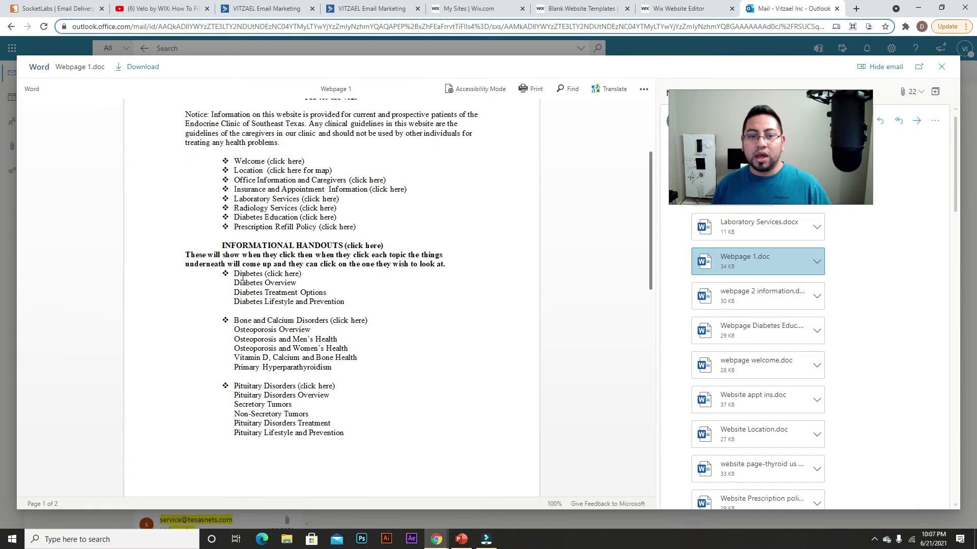
{"action": "left_click_drag", "start_coordinate": [236, 275], "coordinate": [260, 276]}
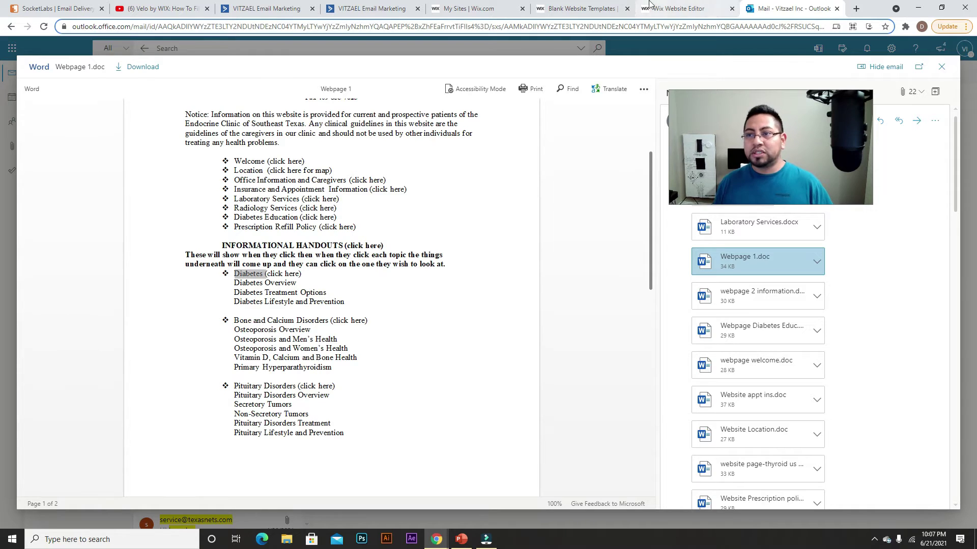
Switch back to the Wix Website Editor, start a new content collection and name it Diabetes.
{"action": "left_click", "coordinate": [682, 8]}
{"action": "left_click", "coordinate": [56, 326]}
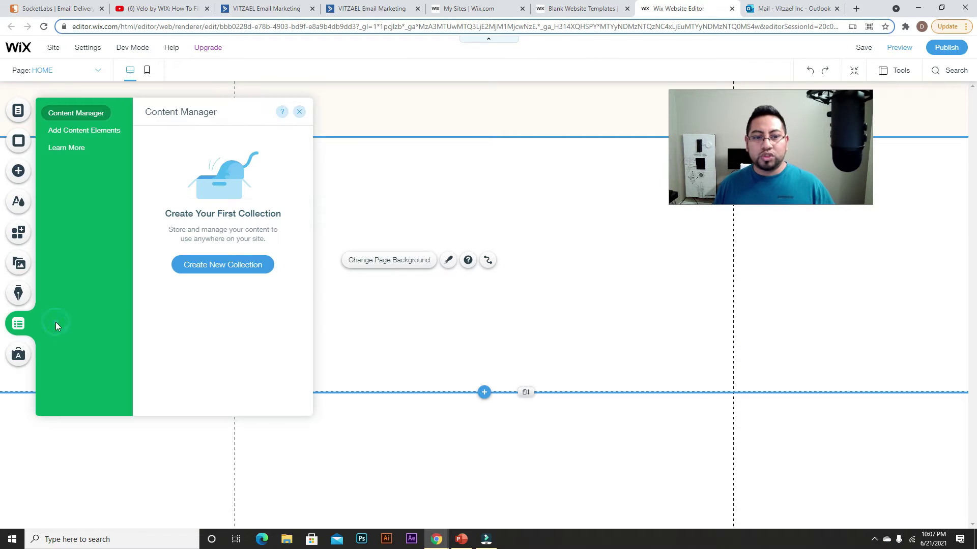
{"action": "left_click", "coordinate": [254, 271]}
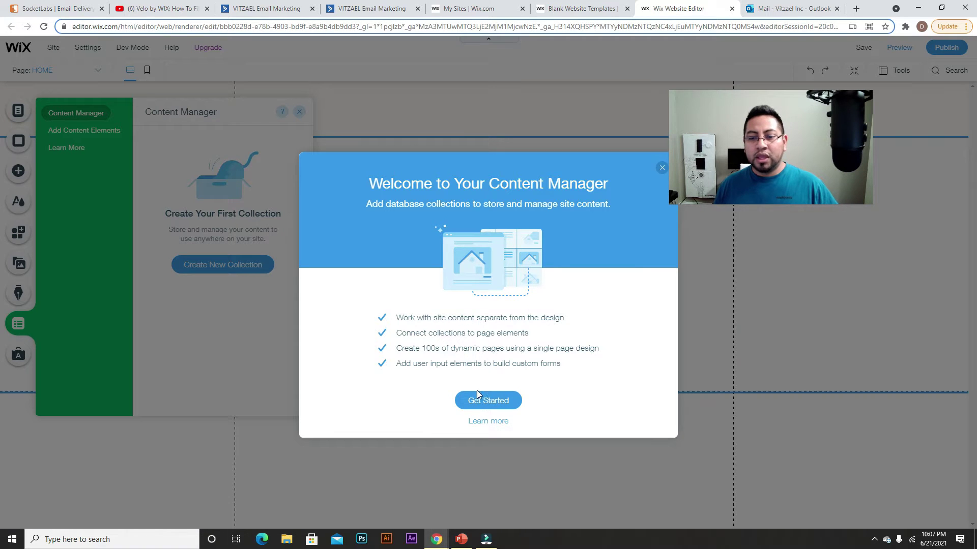
{"action": "left_click", "coordinate": [478, 397]}
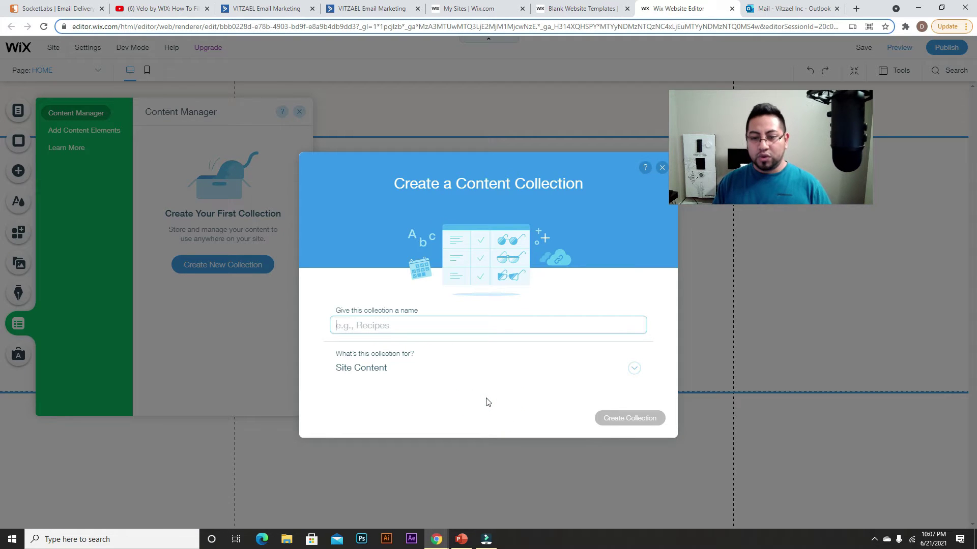
{"action": "type", "text": "Diabetes"}
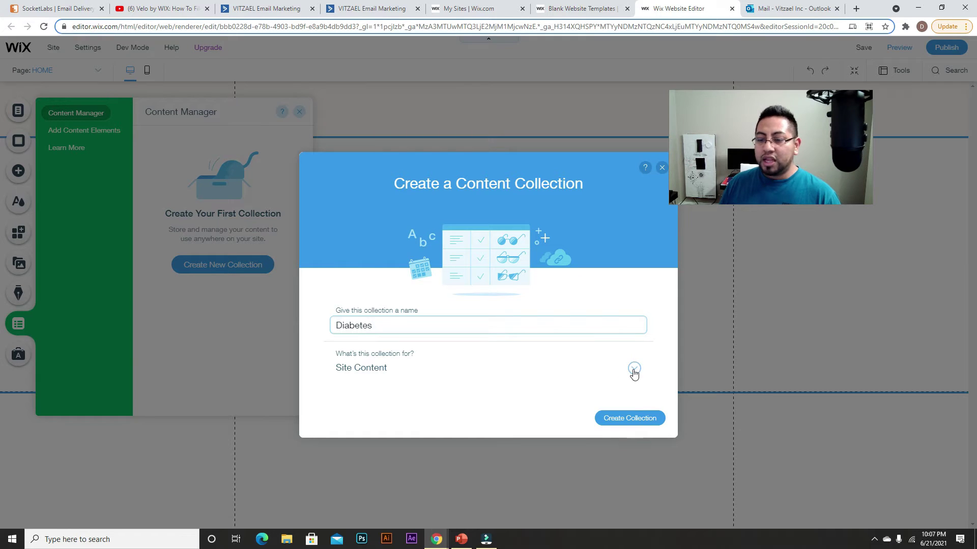
Review the collection's permission options, choose Site Content and create the collection.
{"action": "left_click", "coordinate": [633, 369]}
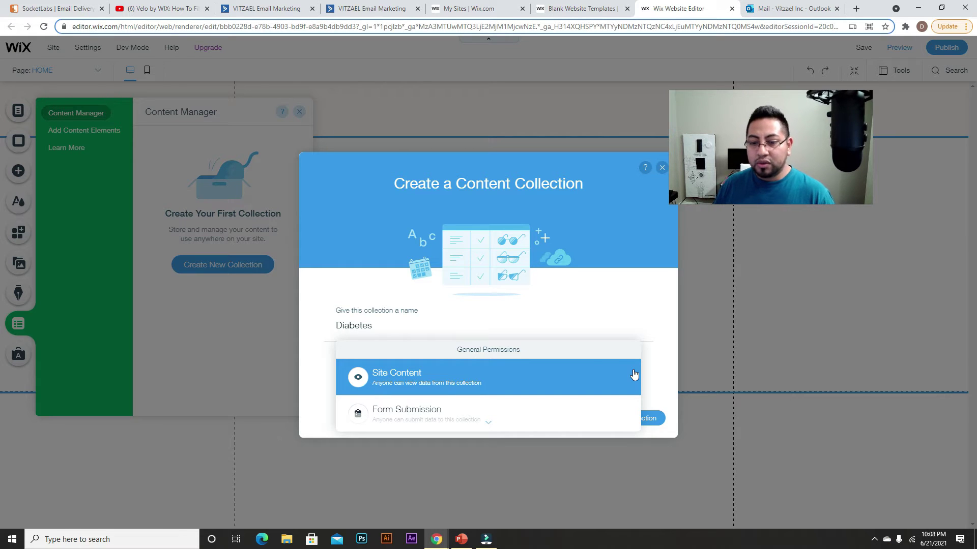
{"action": "scroll", "coordinate": [590, 371], "scroll_direction": "down", "scroll_amount": 5}
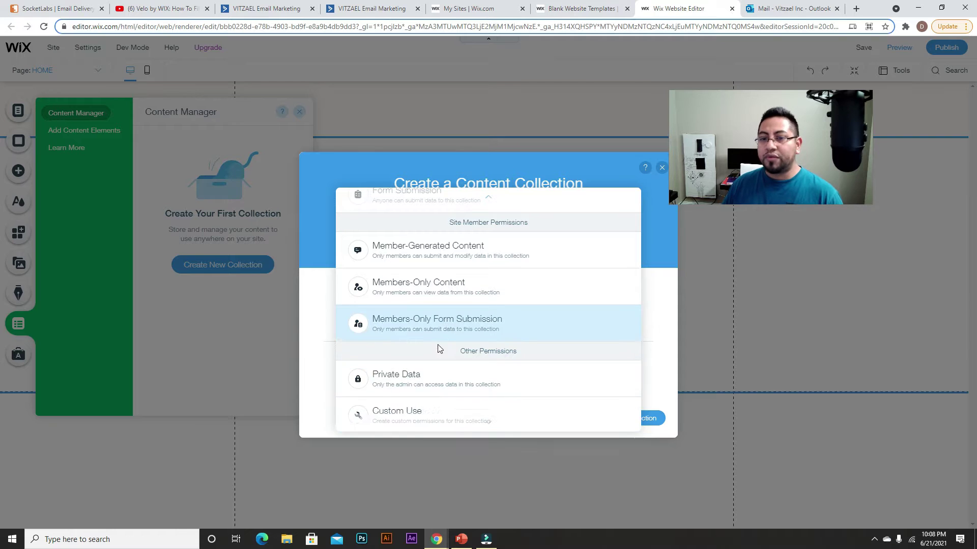
{"action": "scroll", "coordinate": [438, 349], "scroll_direction": "up", "scroll_amount": 3}
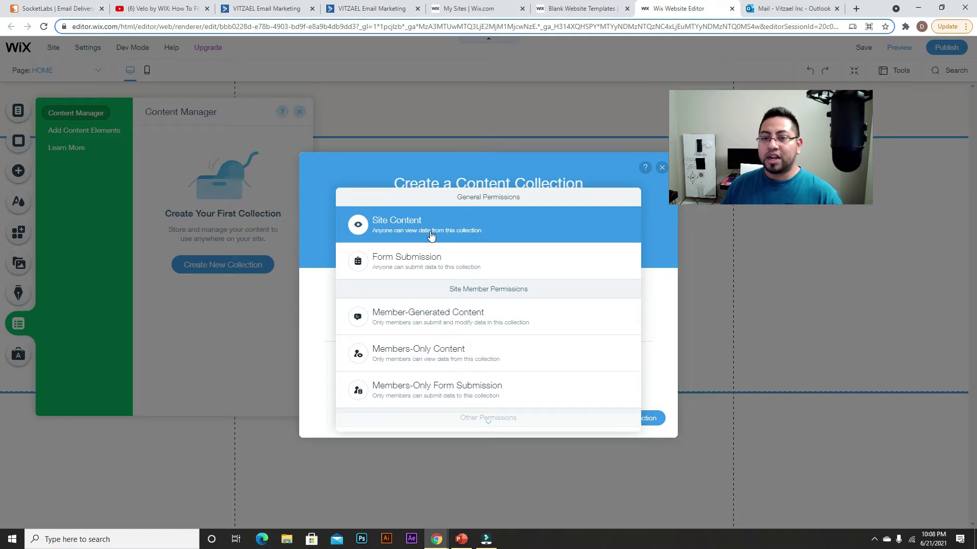
{"action": "left_click", "coordinate": [431, 235]}
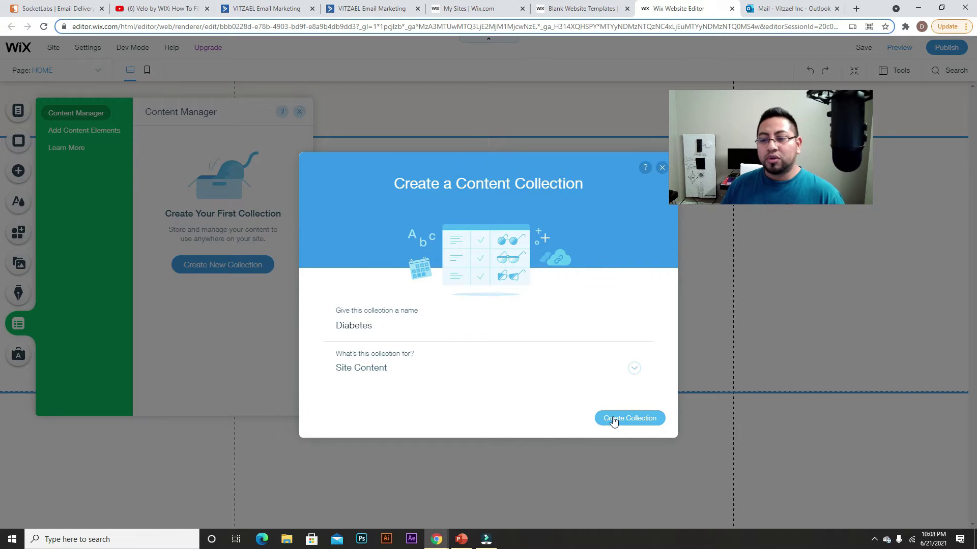
{"action": "left_click", "coordinate": [626, 426]}
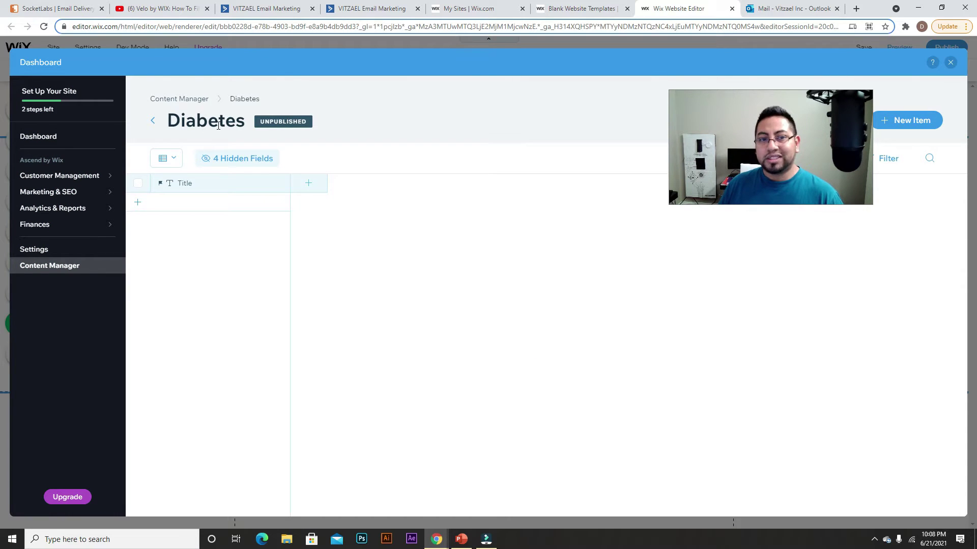
Inspect the Title field's properties and field type in the Diabetes collection without changing them.
{"action": "right_click", "coordinate": [220, 186]}
{"action": "left_click", "coordinate": [218, 184]}
{"action": "left_click", "coordinate": [220, 185]}
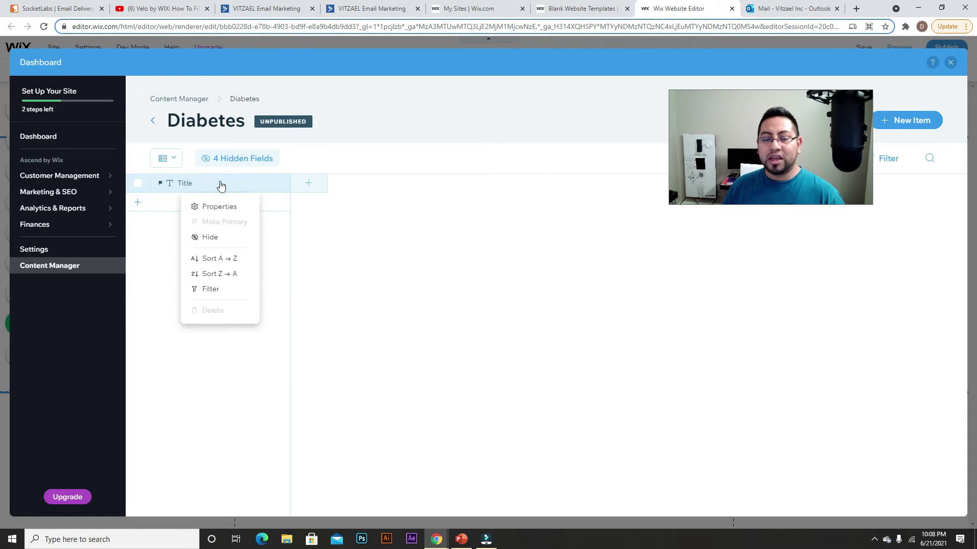
{"action": "left_click", "coordinate": [225, 189]}
{"action": "left_click", "coordinate": [223, 190]}
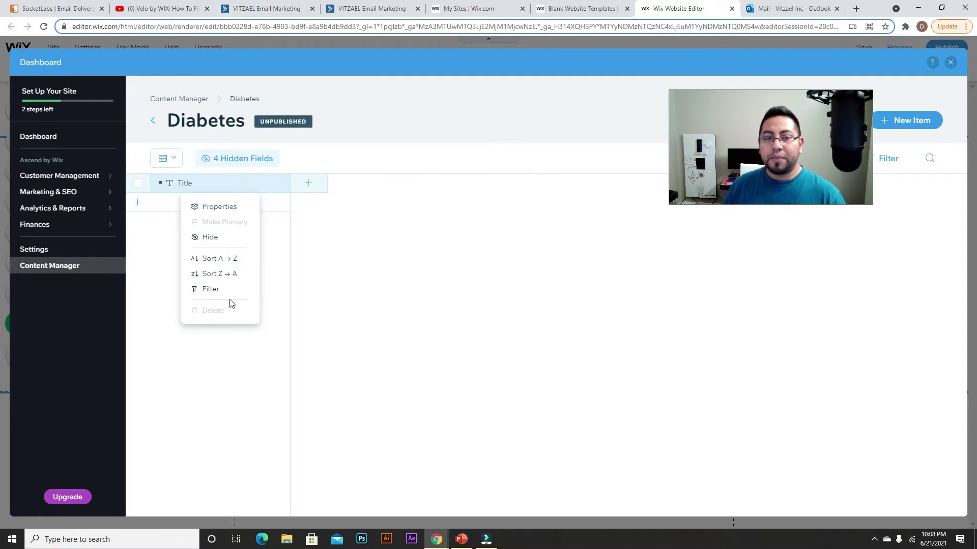
{"action": "left_click", "coordinate": [210, 211]}
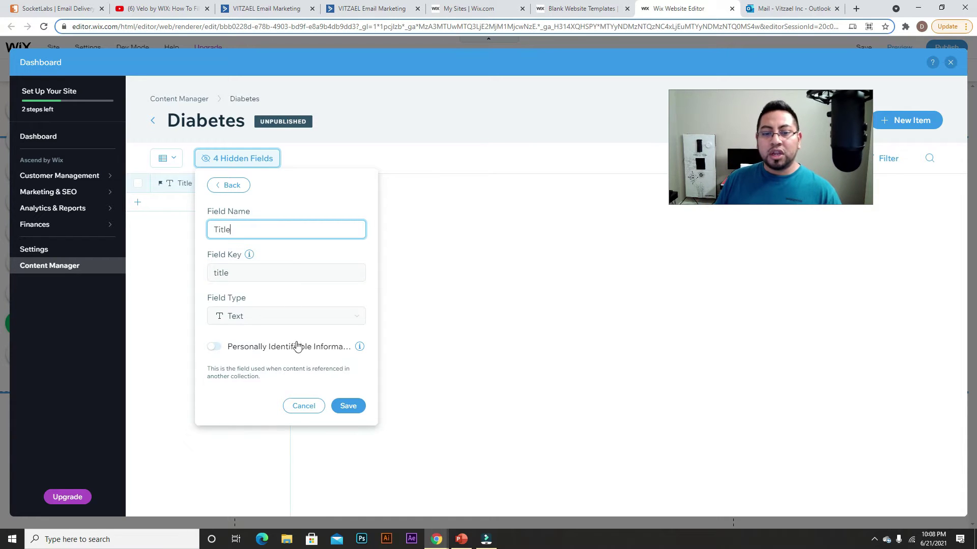
{"action": "left_click", "coordinate": [301, 324]}
{"action": "left_click", "coordinate": [360, 316]}
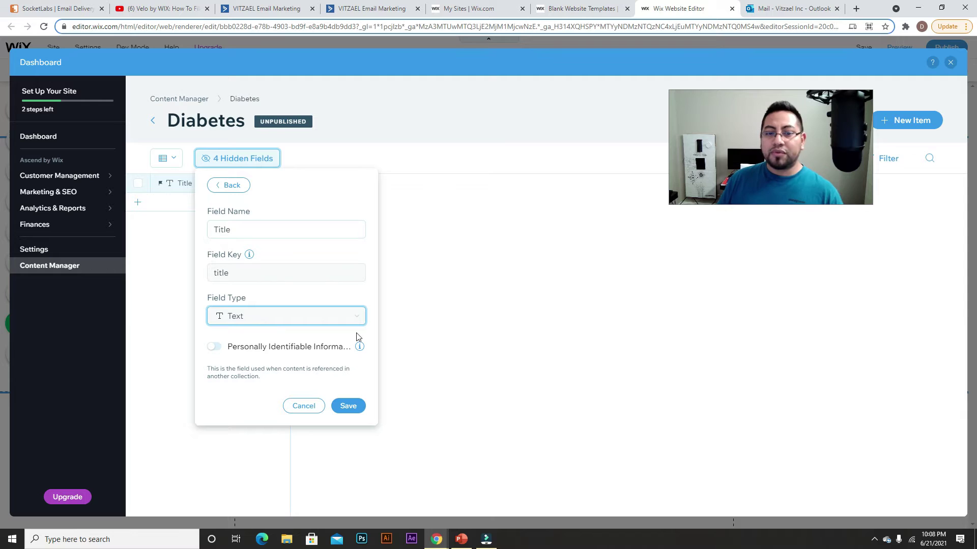
{"action": "left_click", "coordinate": [172, 278]}
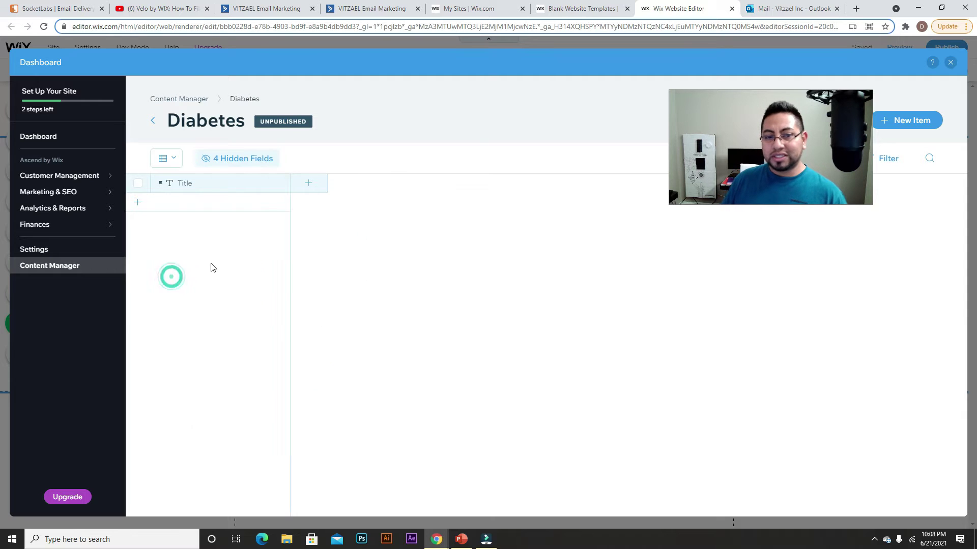
Add a field named Description with the Text field type to the Diabetes collection and save it.
{"action": "left_click", "coordinate": [313, 189]}
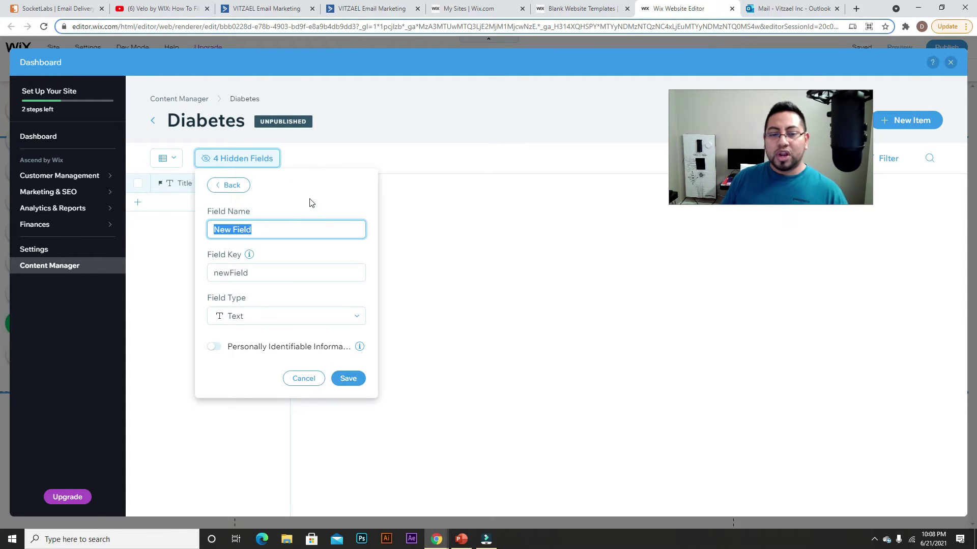
{"action": "type", "text": "Desc ri"}
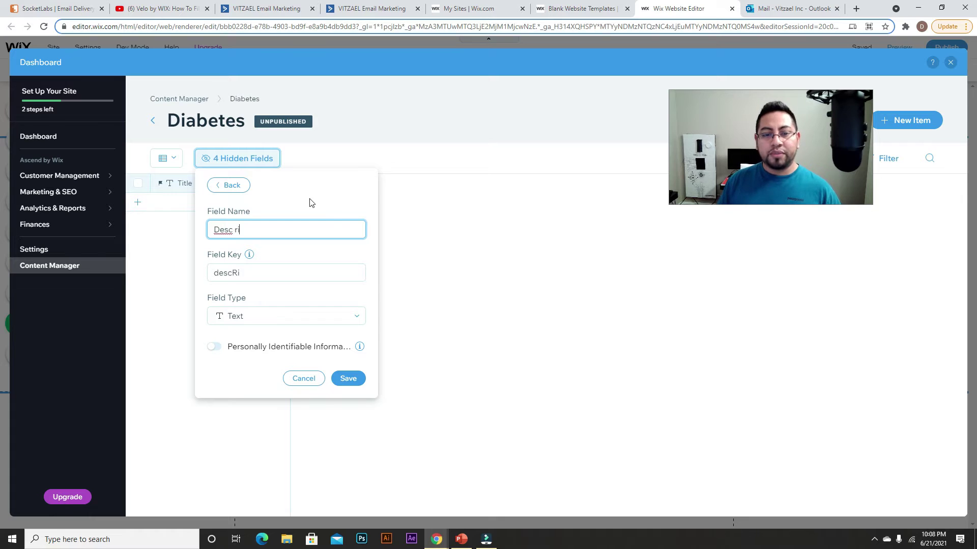
{"action": "key", "text": "BackSpace"}
{"action": "key", "text": "BackSpace"}
{"action": "key", "text": "BackSpace"}
{"action": "type", "text": "ription"}
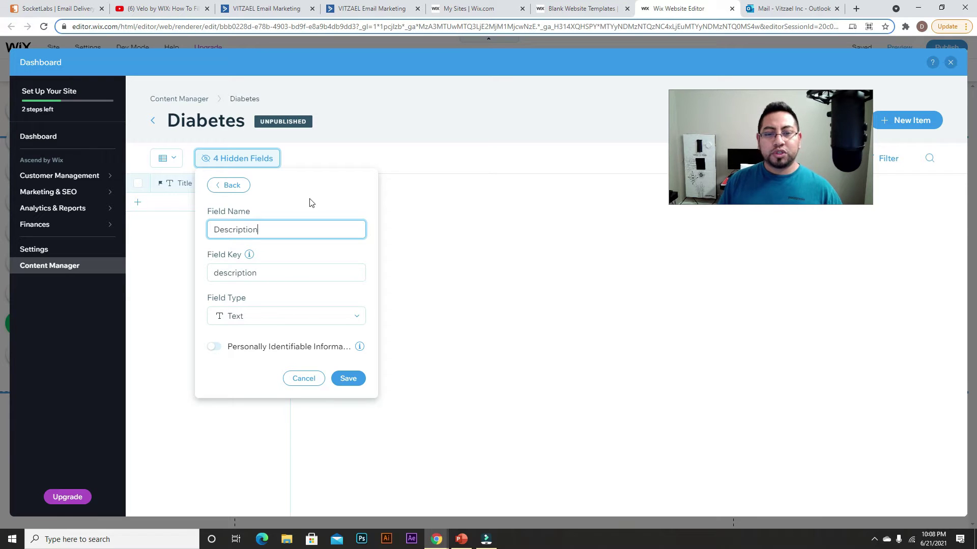
{"action": "left_click", "coordinate": [265, 315]}
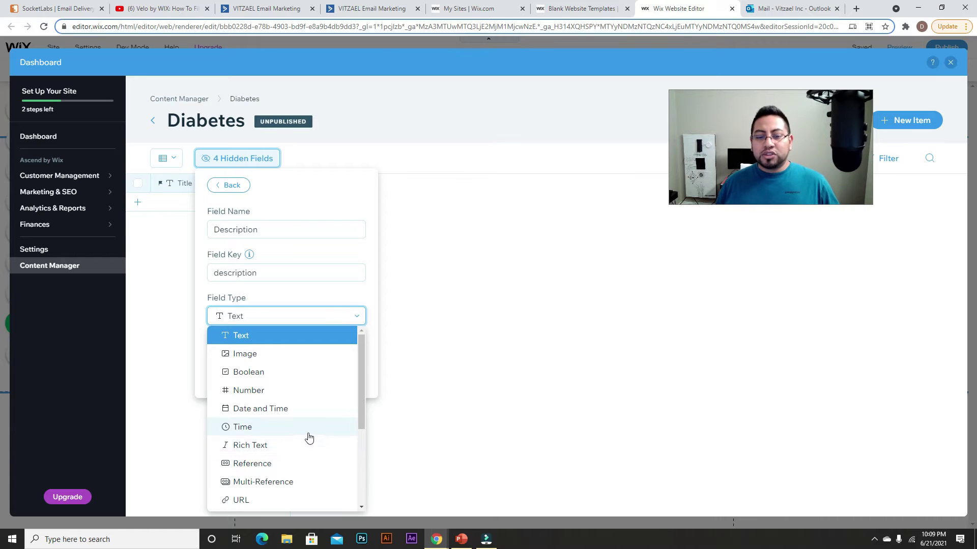
{"action": "left_click", "coordinate": [264, 336]}
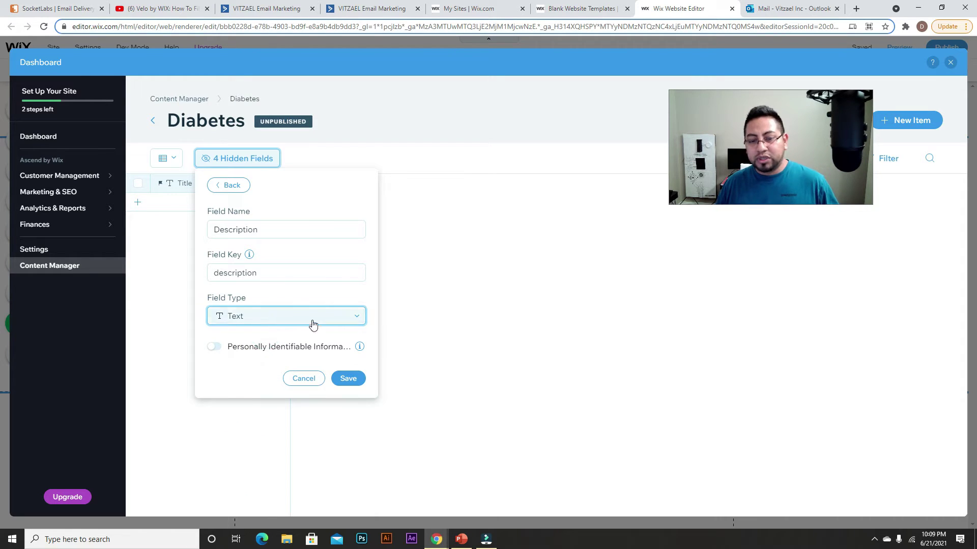
{"action": "left_click", "coordinate": [352, 380]}
{"action": "left_click", "coordinate": [359, 383]}
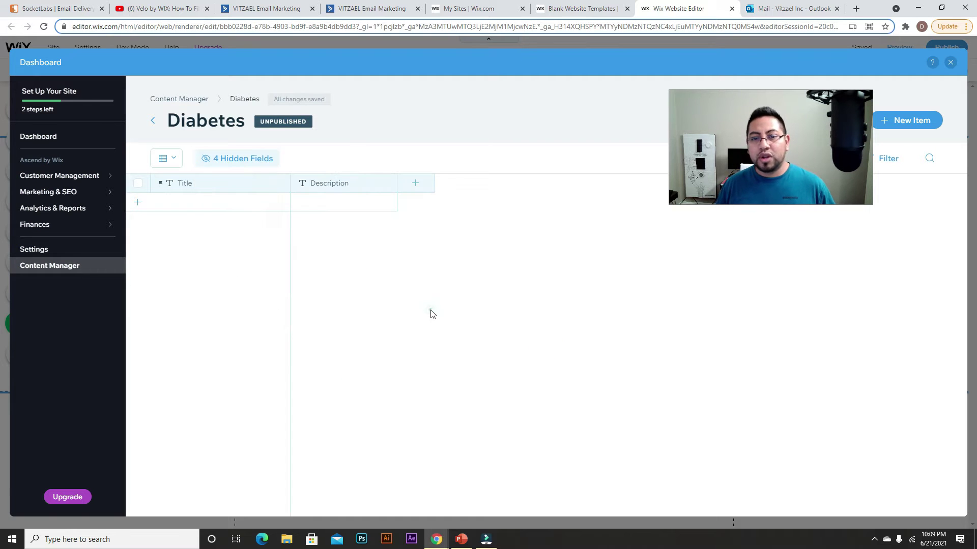
Copy Diabetes Overview from the Outlook document into the first Title cell of the Wix Diabetes collection.
{"action": "left_click", "coordinate": [776, 6]}
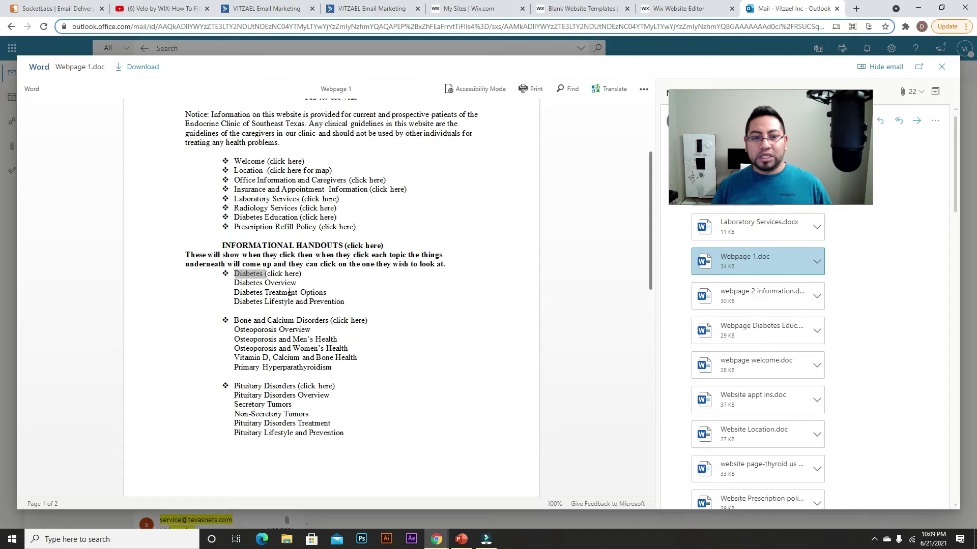
{"action": "left_click_drag", "start_coordinate": [297, 284], "coordinate": [231, 285]}
{"action": "key", "text": "ctrl+c"}
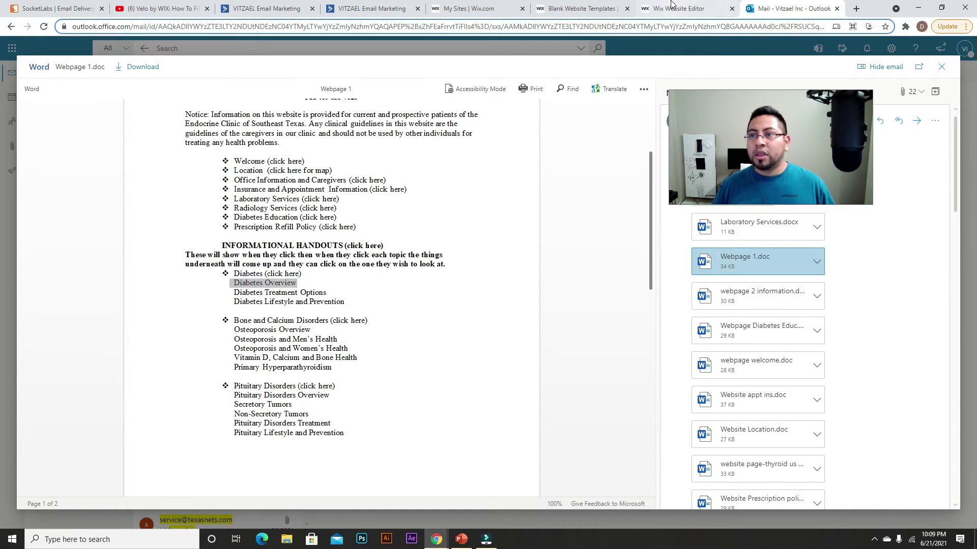
{"action": "key", "text": "ctrl+shift+Tab"}
{"action": "left_click", "coordinate": [209, 201]}
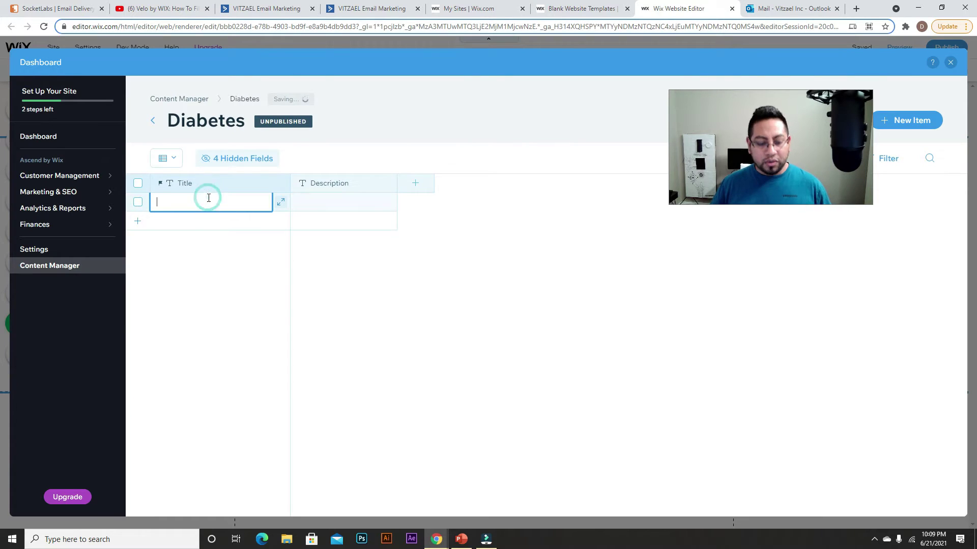
{"action": "key", "text": "ctrl+v"}
Copy Diabetes Treatment Options from the Outlook document into the second Title cell of the Wix collection.
{"action": "key", "text": "ctrl+Tab"}
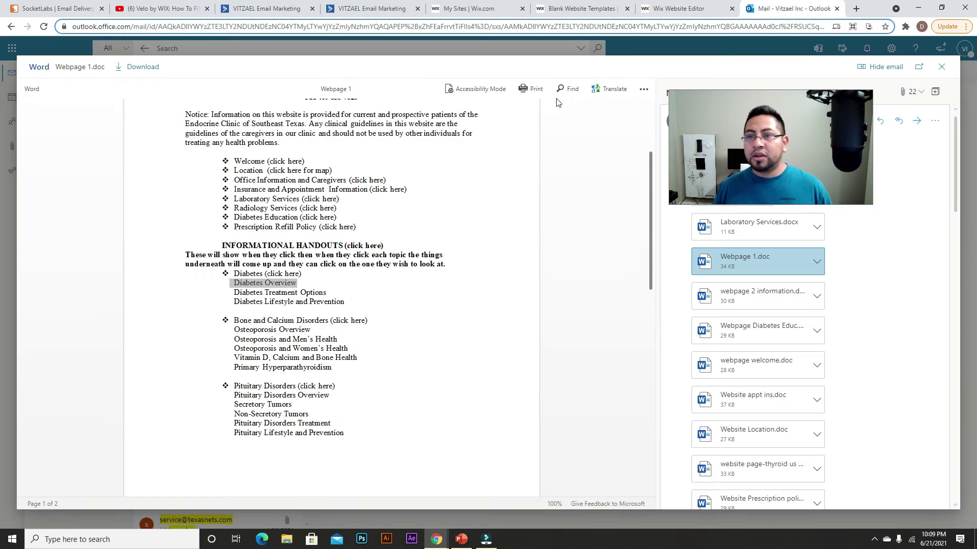
{"action": "left_click_drag", "start_coordinate": [326, 293], "coordinate": [235, 299]}
{"action": "key", "text": "ctrl+c"}
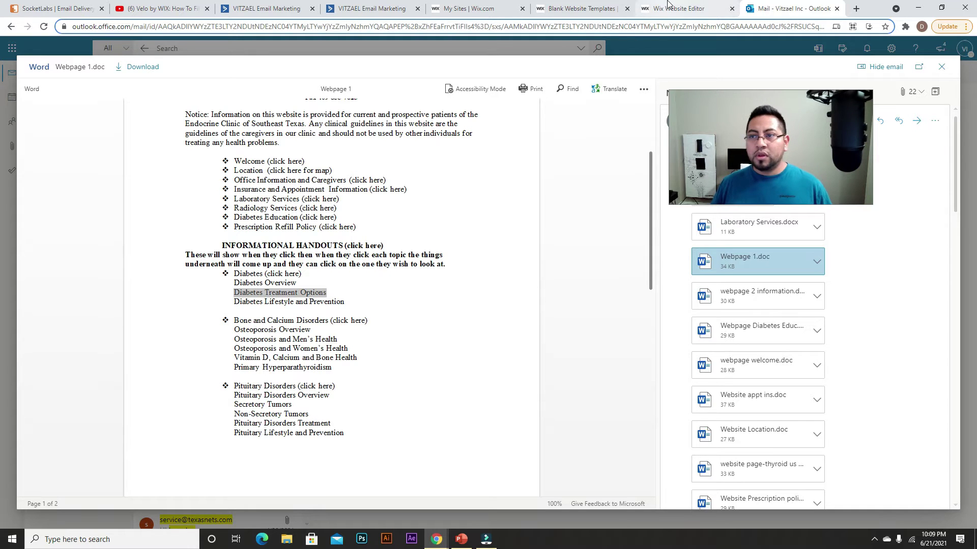
{"action": "key", "text": "ctrl+shift+Tab"}
{"action": "left_click", "coordinate": [219, 226]}
{"action": "key", "text": "ctrl+v"}
Copy Diabetes Lifestyle and Prevention from the Outlook document into the third Title cell of the Wix Diabetes collection.
{"action": "key", "text": "ctrl+Tab"}
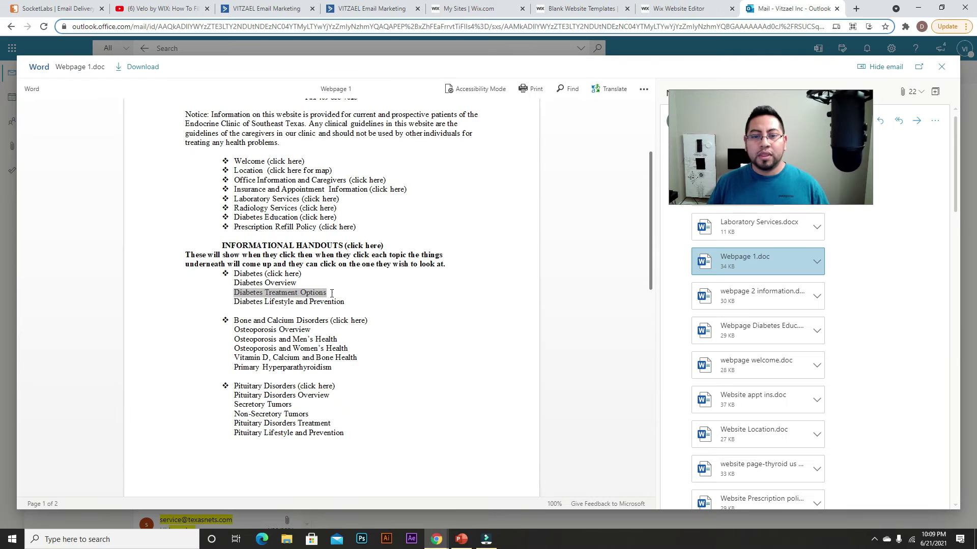
{"action": "left_click_drag", "start_coordinate": [347, 304], "coordinate": [237, 307]}
{"action": "key", "text": "ctrl+c"}
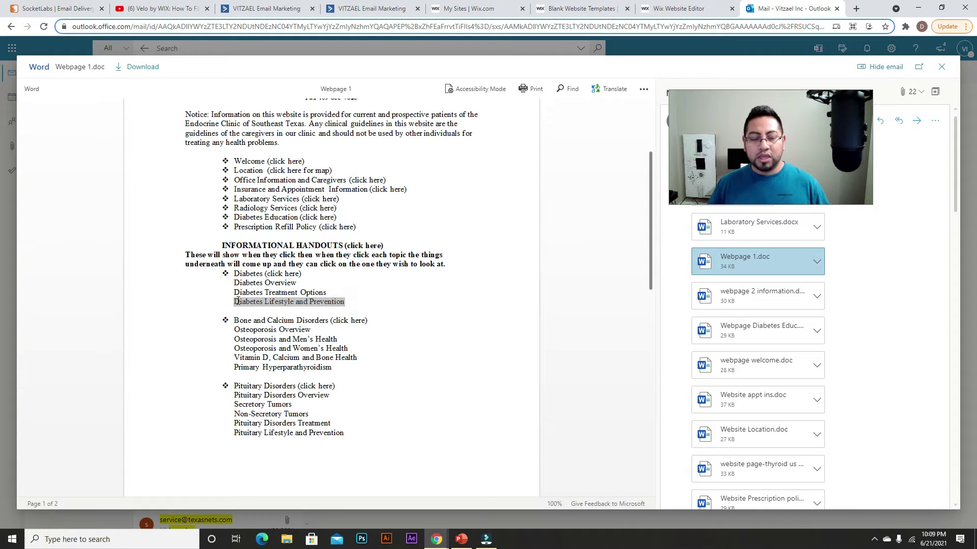
{"action": "key", "text": "ctrl+shift+Tab"}
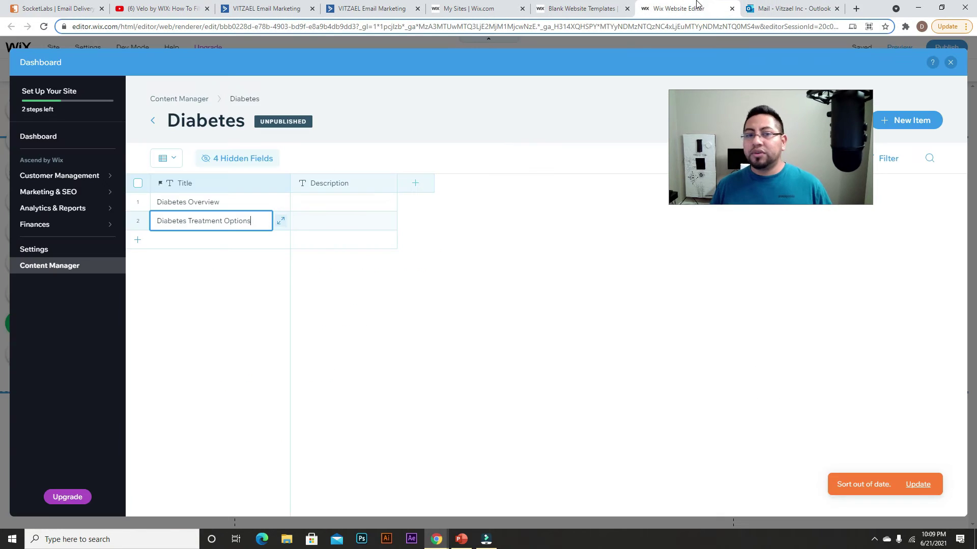
{"action": "left_click", "coordinate": [220, 249]}
{"action": "left_click", "coordinate": [218, 245]}
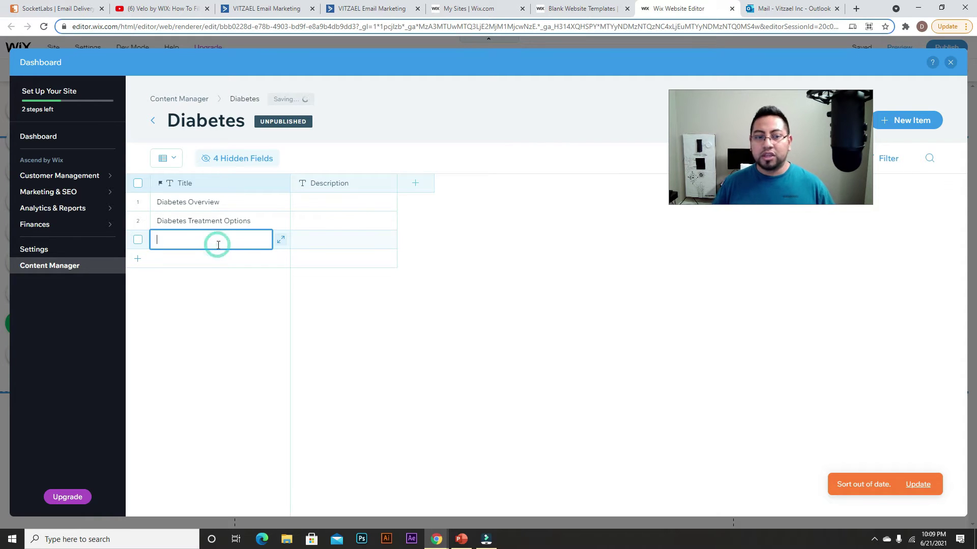
{"action": "key", "text": "ctrl+v"}
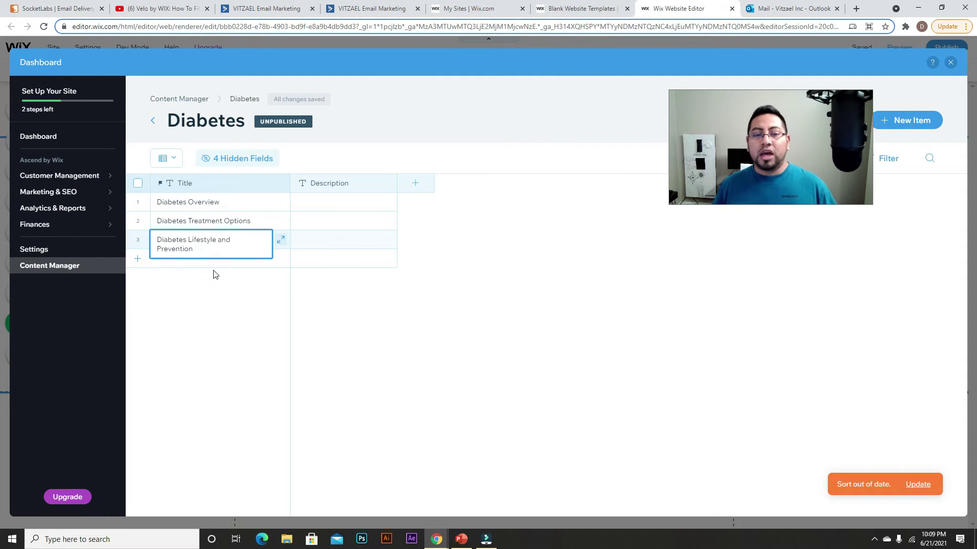
{"action": "key", "text": "Return"}
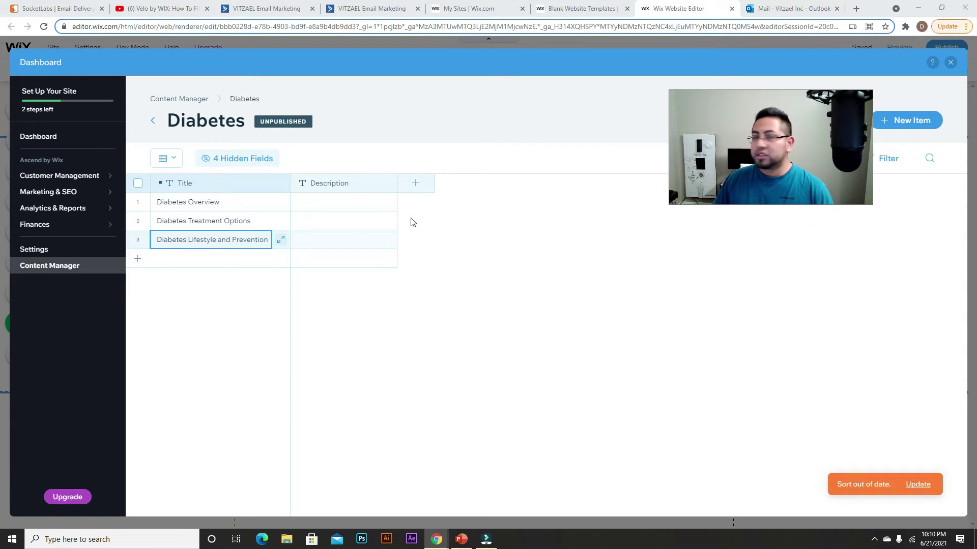
Enter "1 Diabetes Lifestyle and Prevention" as the Description of the Diabetes Overview item, reusing the copied text.
{"action": "left_click", "coordinate": [334, 184]}
{"action": "left_click", "coordinate": [387, 202]}
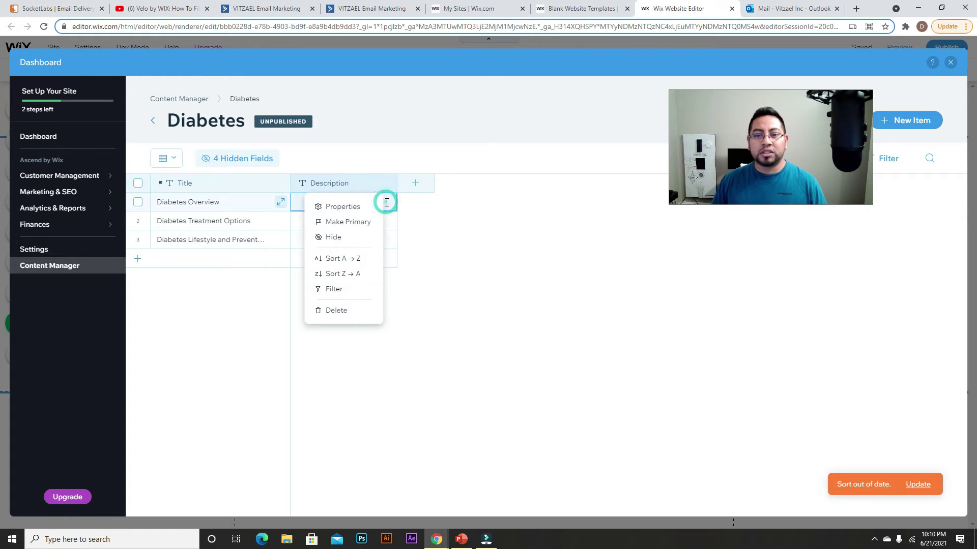
{"action": "left_click", "coordinate": [387, 202]}
{"action": "left_click", "coordinate": [386, 202]}
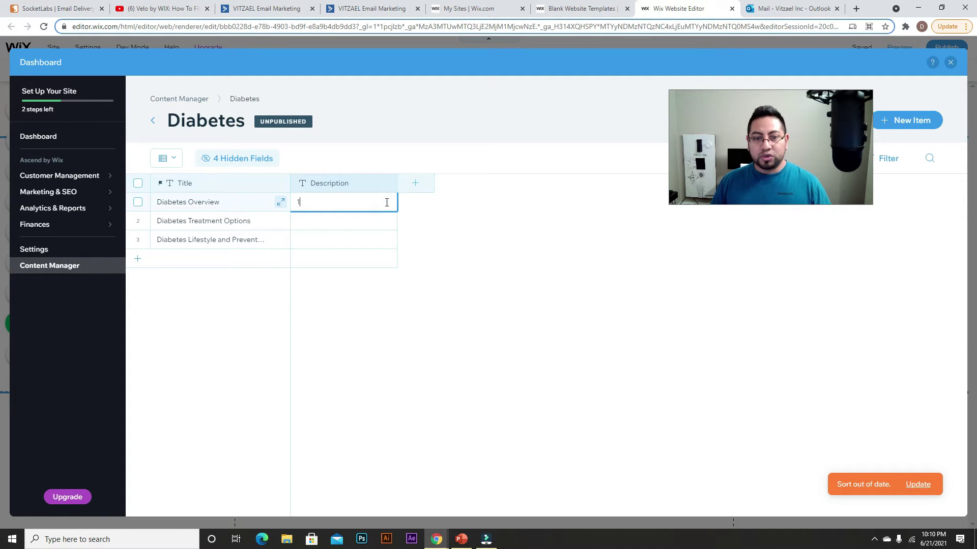
{"action": "type", "text": "1"}
{"action": "key", "text": "ctrl+v"}
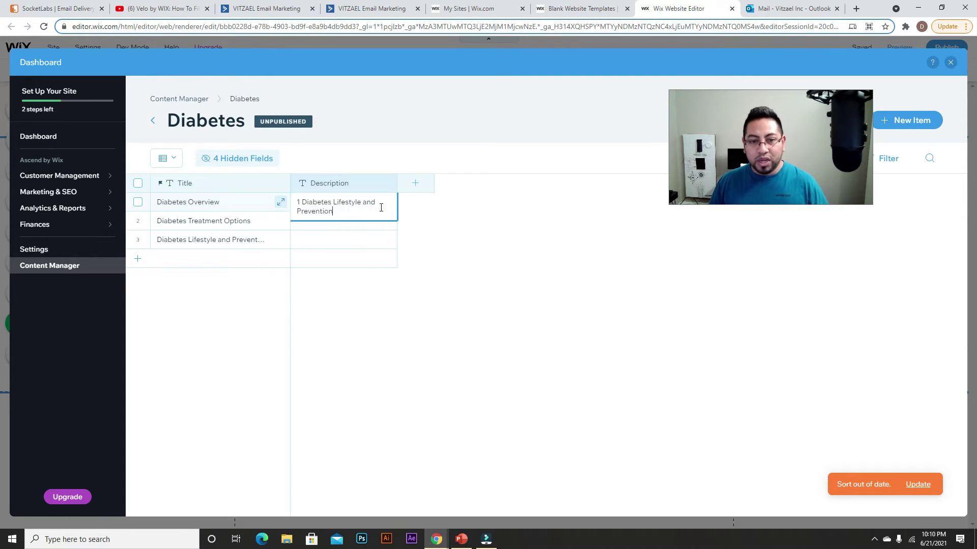
{"action": "left_click", "coordinate": [431, 210]}
Enter "2 Diabetes Lifestyle and Prevention" as the Description of the Diabetes Treatment Options item.
{"action": "left_click", "coordinate": [360, 218]}
{"action": "left_click", "coordinate": [361, 216]}
{"action": "type", "text": "3"}
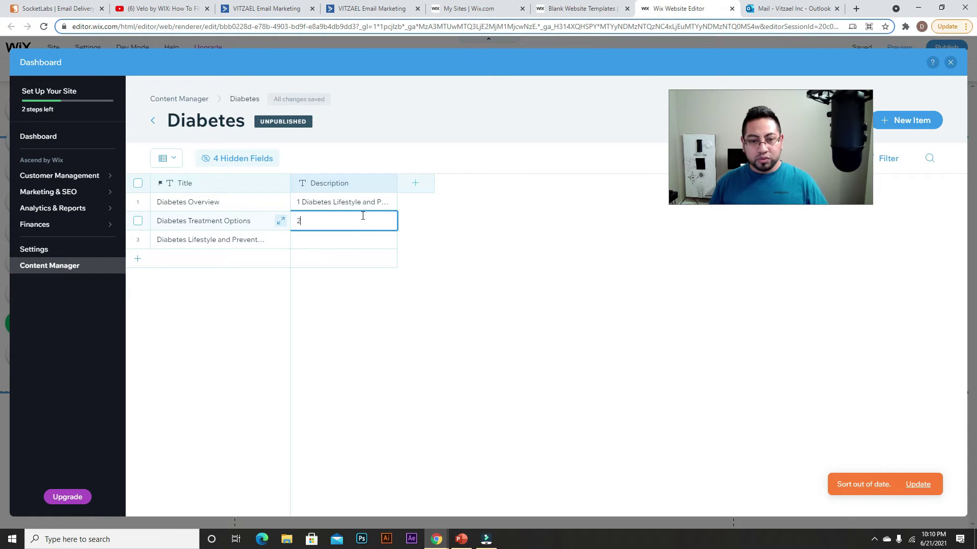
{"action": "key", "text": "ctrl+v"}
{"action": "left_click", "coordinate": [422, 219]}
Enter "3 Diabetes Lifestyle and Prevention" as the Description of the third item and add an empty fourth row.
{"action": "left_click", "coordinate": [339, 238]}
{"action": "left_click", "coordinate": [339, 239]}
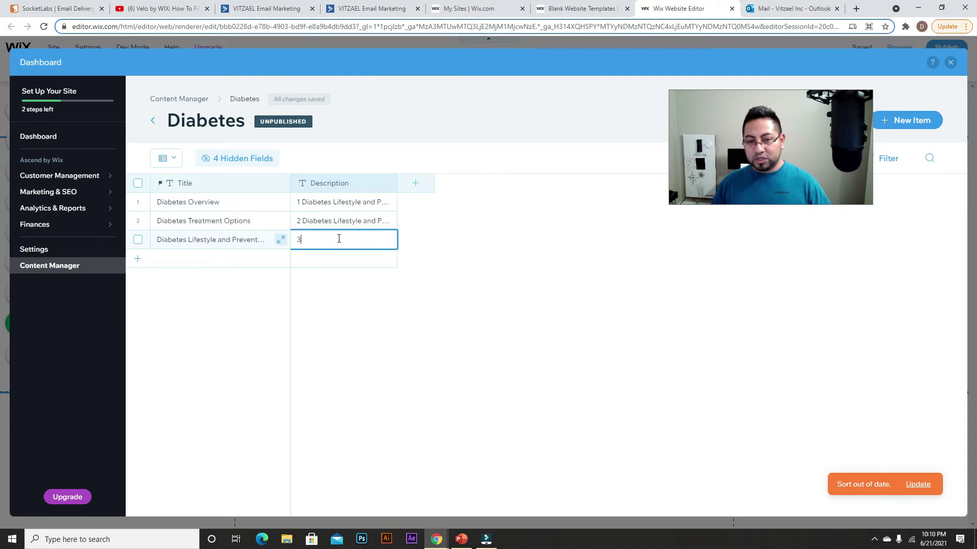
{"action": "type", "text": "3"}
{"action": "key", "text": "ctrl+v"}
{"action": "left_click", "coordinate": [480, 266]}
{"action": "left_click", "coordinate": [334, 257]}
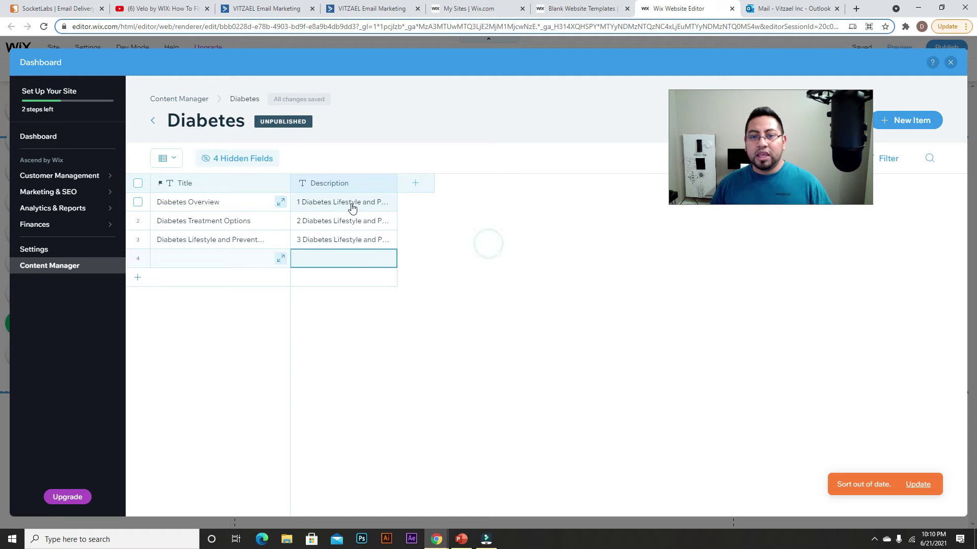
Review the Diabetes Overview item's full description in its cell and in the item's detail view, and return to the collection.
{"action": "left_click", "coordinate": [412, 209]}
{"action": "double_click", "coordinate": [361, 201]}
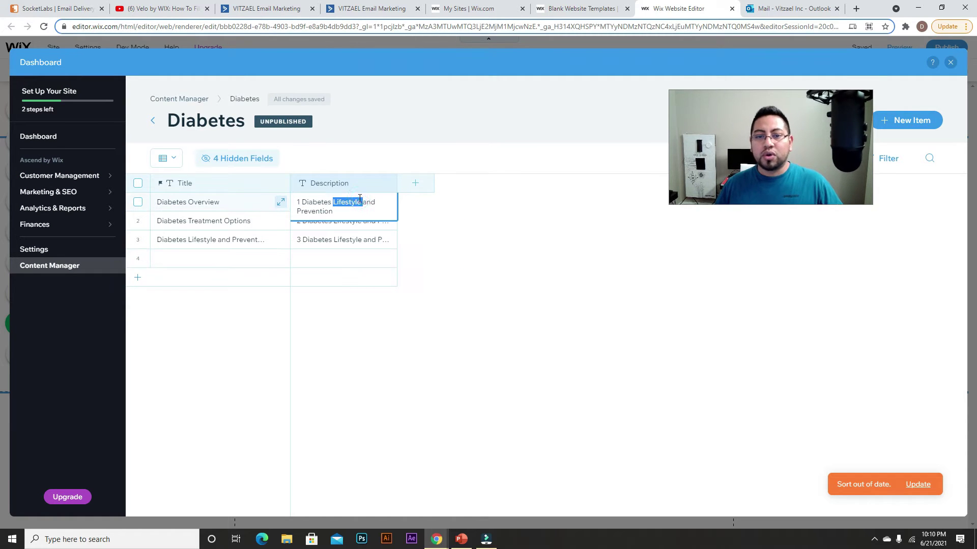
{"action": "left_click", "coordinate": [367, 202]}
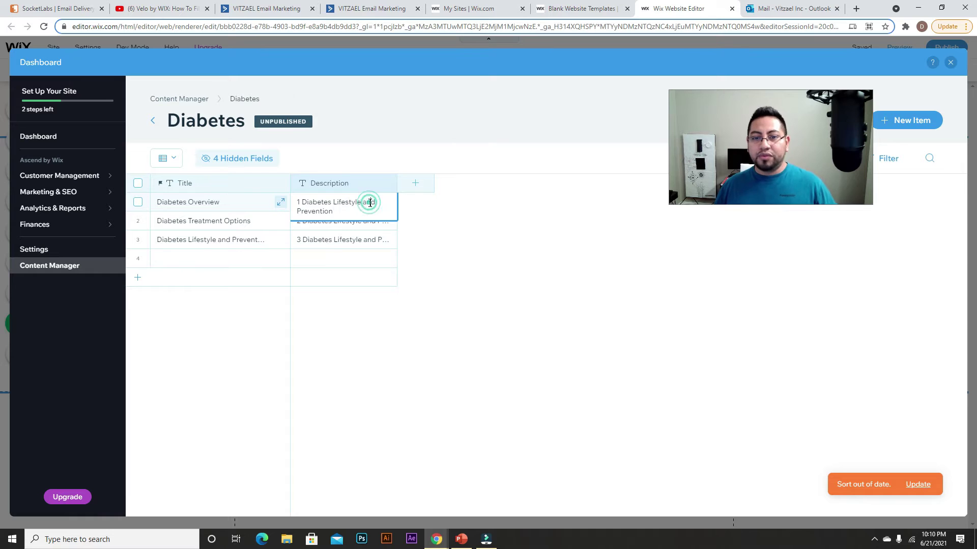
{"action": "left_click", "coordinate": [342, 213]}
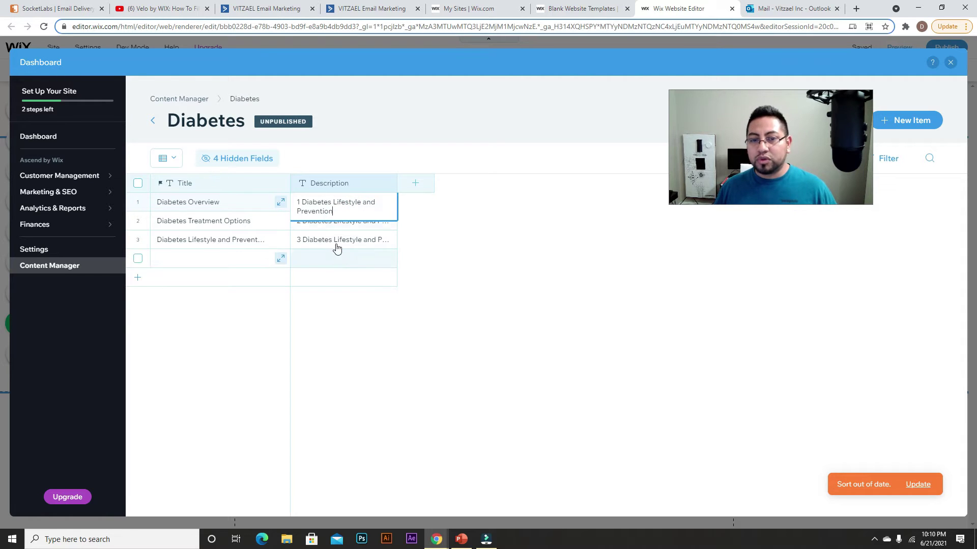
{"action": "left_click", "coordinate": [420, 230]}
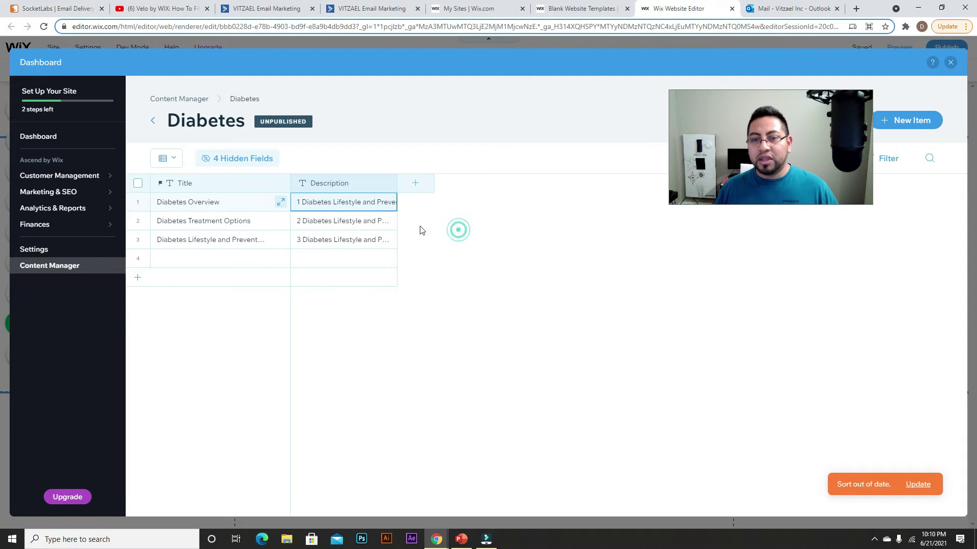
{"action": "left_click", "coordinate": [281, 202]}
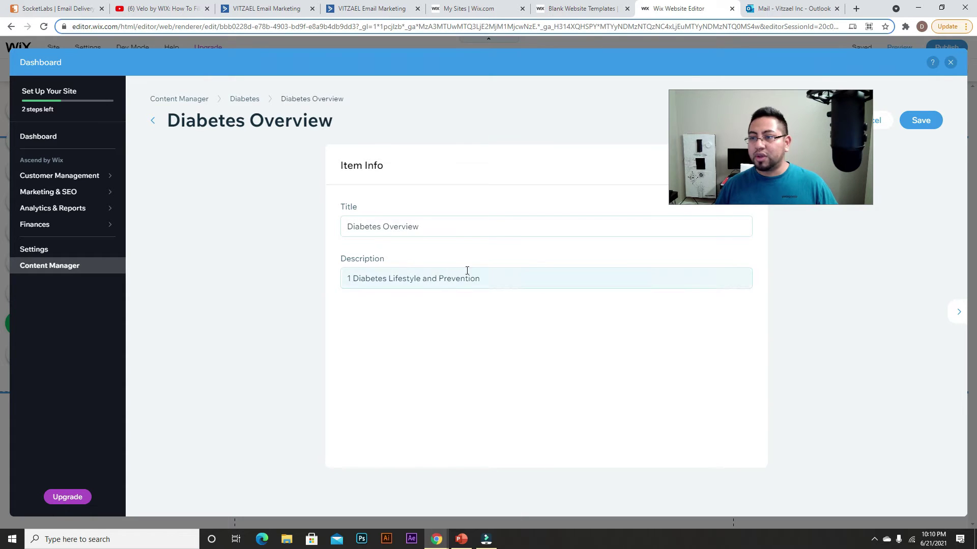
{"action": "left_click", "coordinate": [932, 128]}
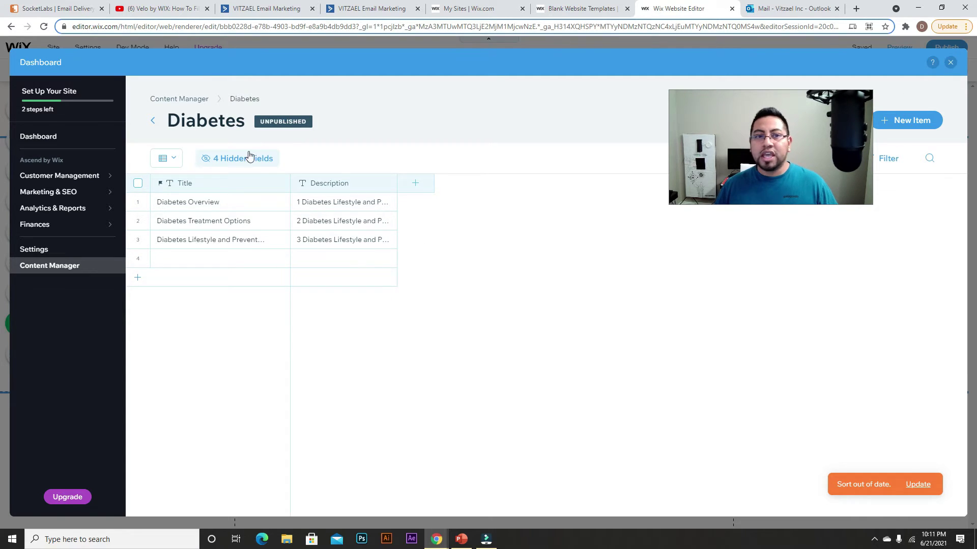
Close the collection dashboard, publish the site and dismiss the publishing and mobile dialogs.
{"action": "left_click", "coordinate": [950, 62]}
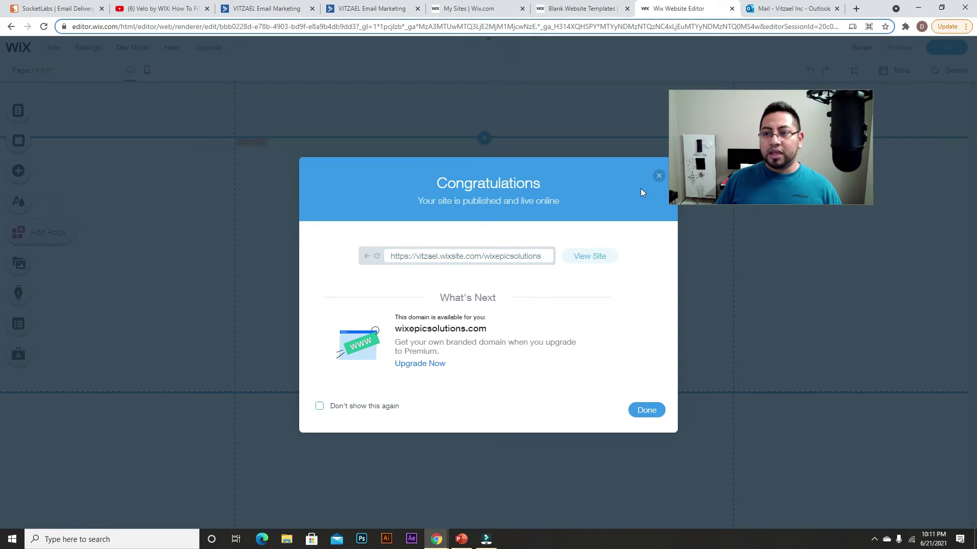
{"action": "left_click", "coordinate": [659, 175]}
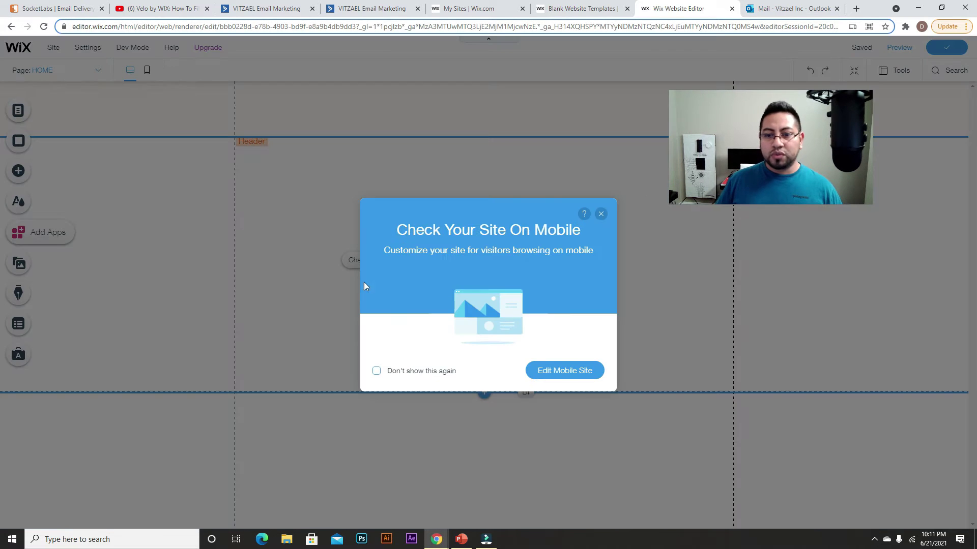
{"action": "left_click", "coordinate": [601, 215]}
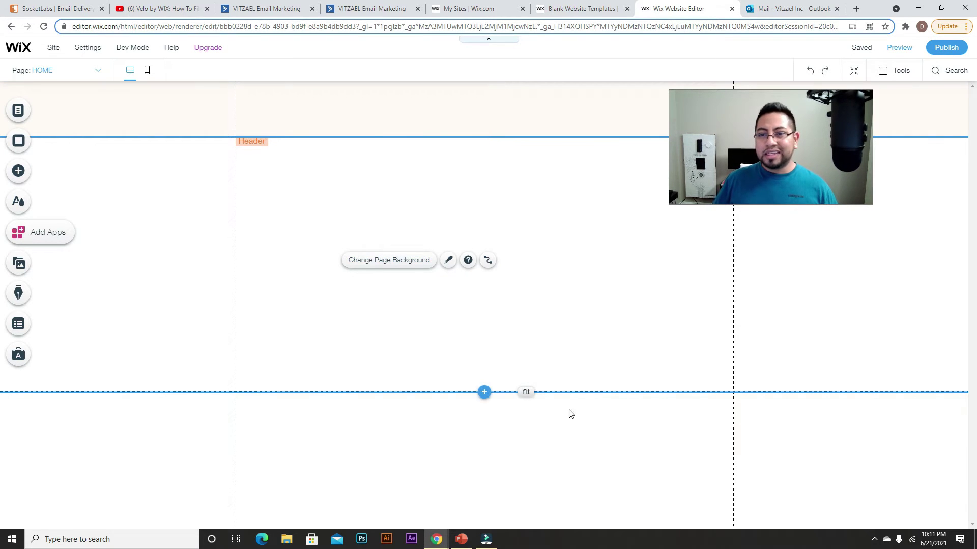
Add the "What's the best flavor?" style dropdown input to the page and move it near the page's upper-left area, below the header.
{"action": "left_click", "coordinate": [27, 181]}
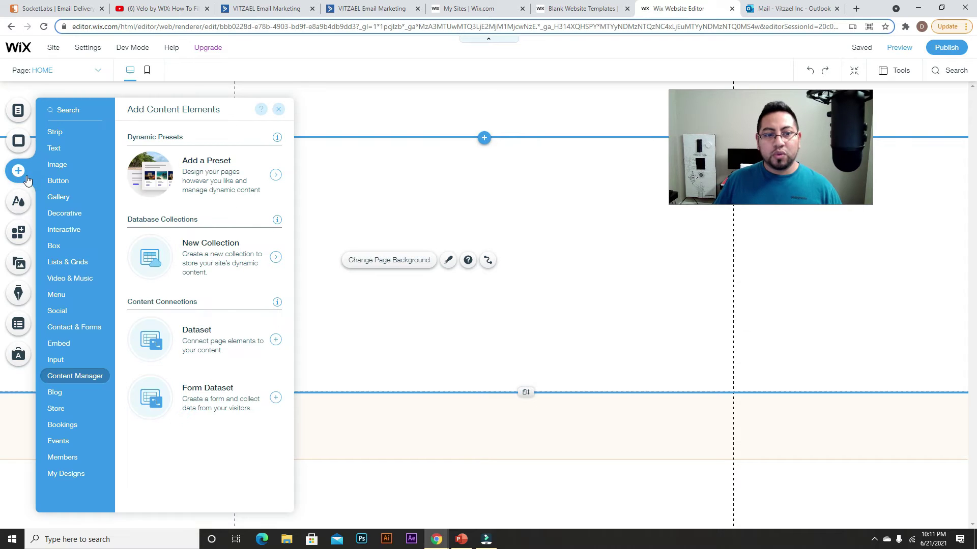
{"action": "left_click", "coordinate": [64, 260]}
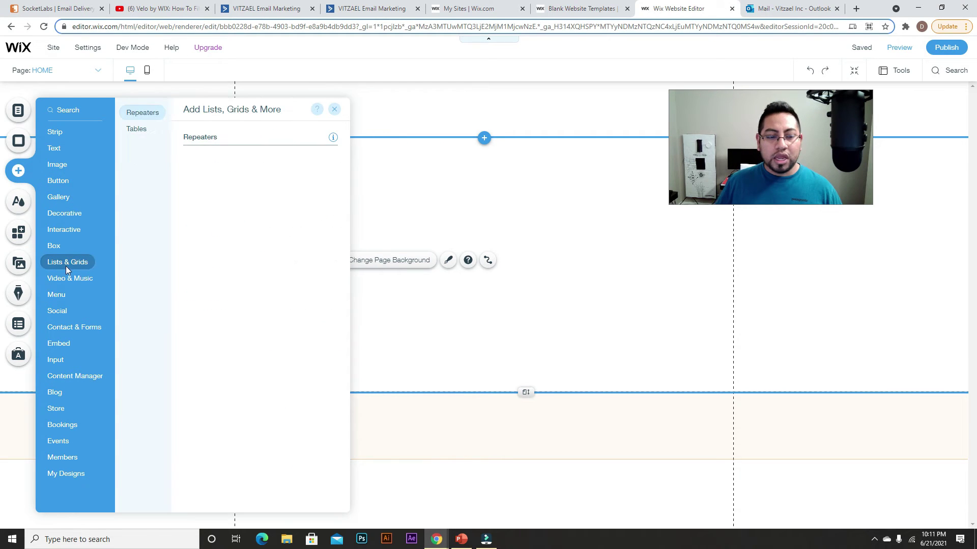
{"action": "mouse_move", "coordinate": [64, 366]}
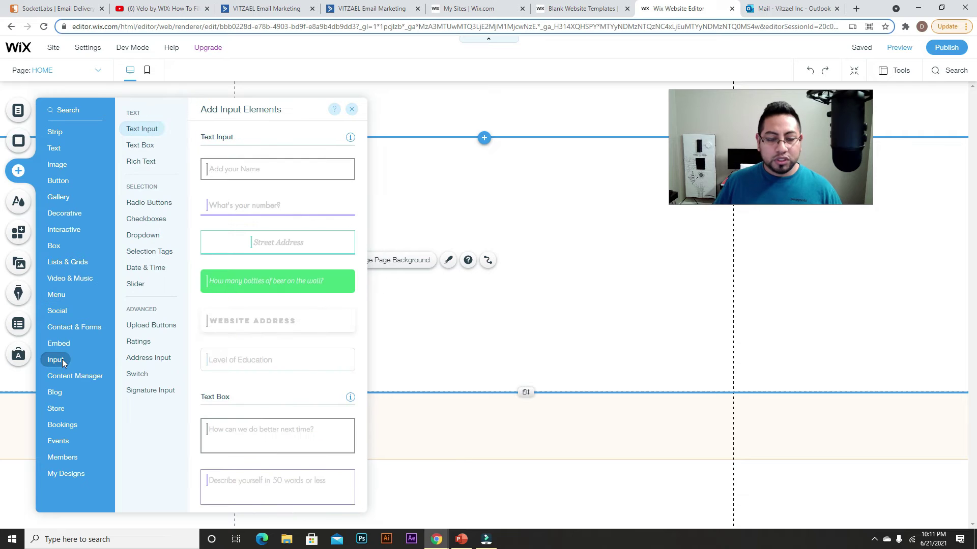
{"action": "scroll", "coordinate": [319, 467], "scroll_direction": "down", "scroll_amount": 3}
{"action": "scroll", "coordinate": [319, 467], "scroll_direction": "down", "scroll_amount": 15}
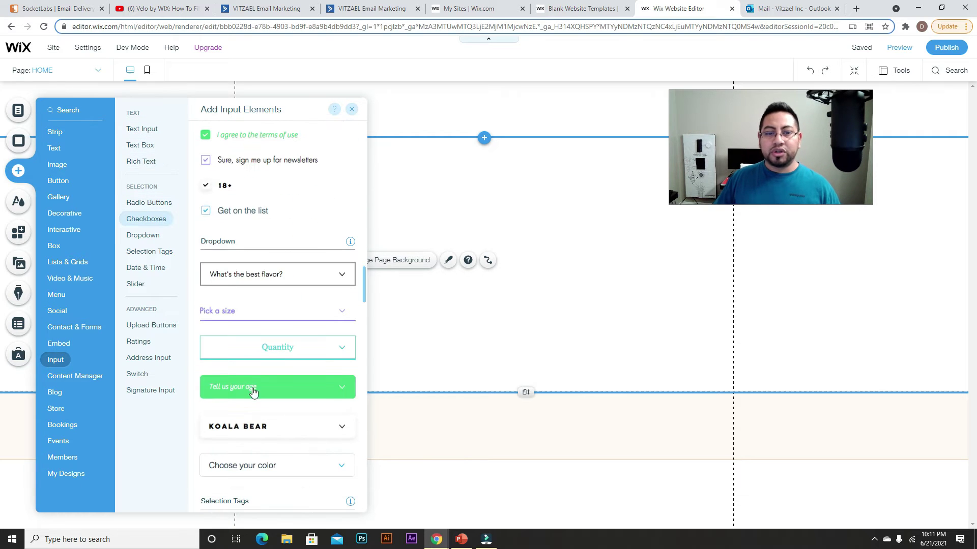
{"action": "left_click", "coordinate": [257, 278]}
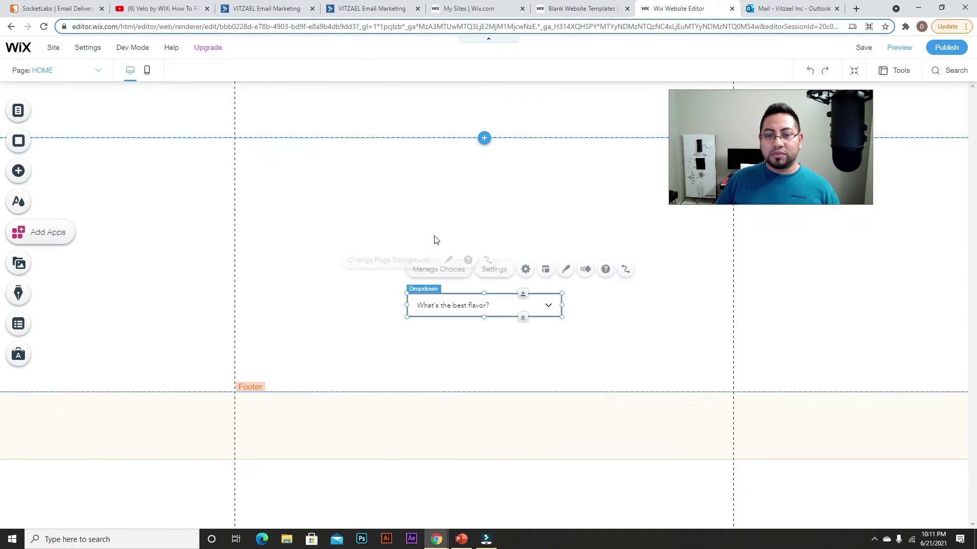
{"action": "left_click_drag", "start_coordinate": [447, 310], "coordinate": [315, 185]}
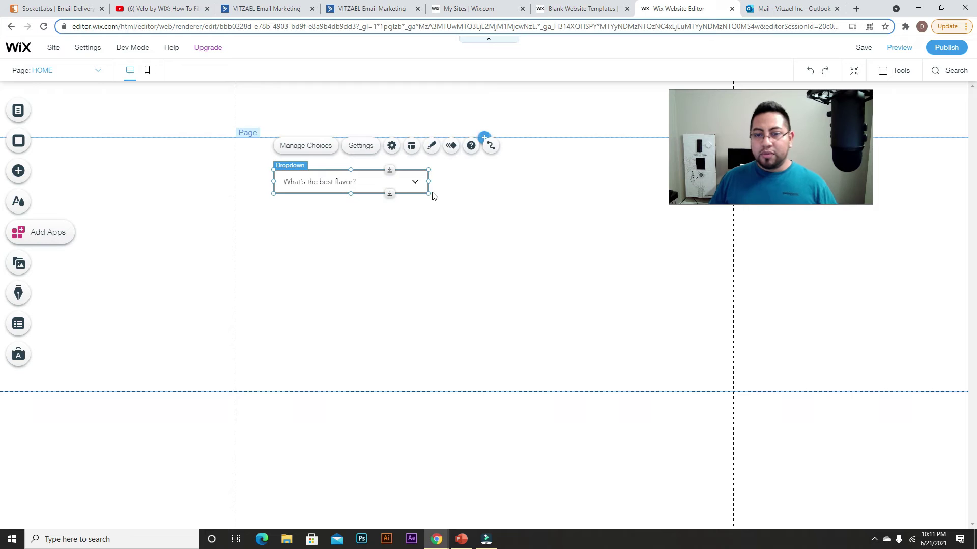
Check the Diabetes topic heading in the Outlook document and return to the Wix editor.
{"action": "left_click", "coordinate": [788, 9]}
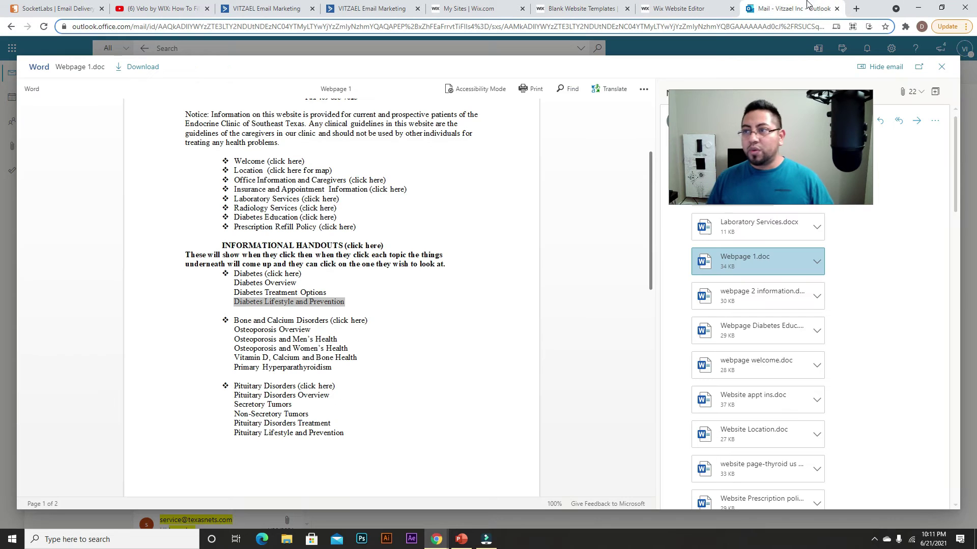
{"action": "left_click", "coordinate": [280, 281]}
{"action": "left_click_drag", "start_coordinate": [234, 274], "coordinate": [262, 275]}
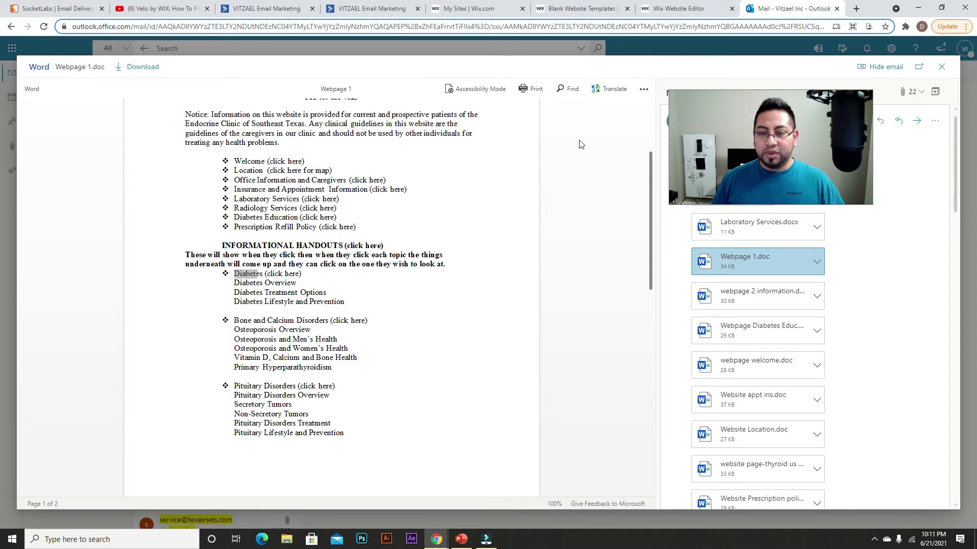
{"action": "left_click", "coordinate": [664, 9]}
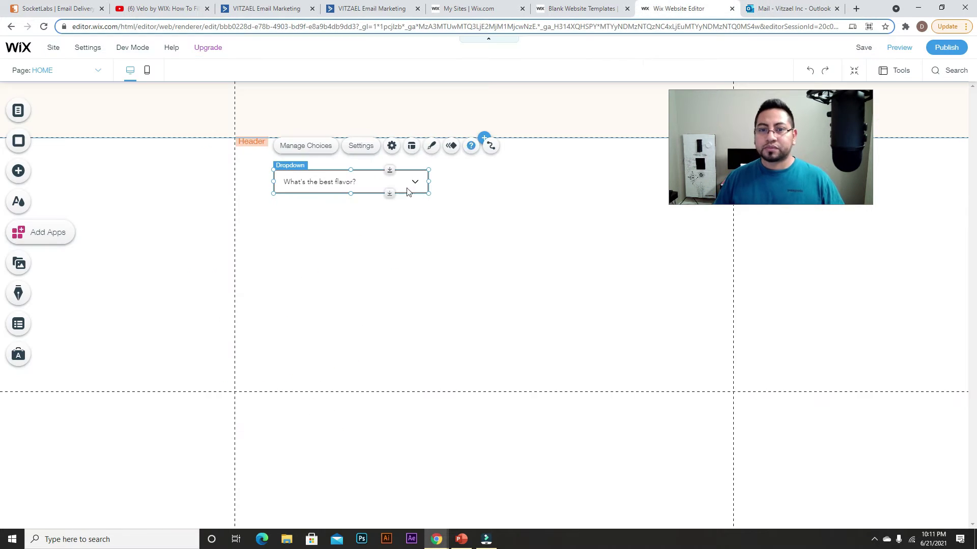
Show a field title of "diabetes" on the dropdown and set its initial text to an item from the dropdown.
{"action": "left_click", "coordinate": [360, 146]}
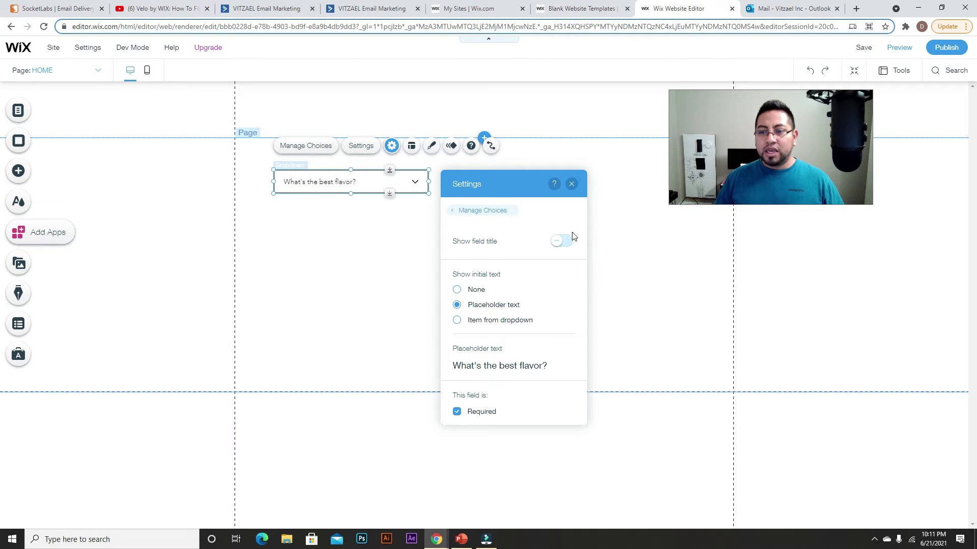
{"action": "left_click", "coordinate": [571, 239]}
{"action": "left_click", "coordinate": [535, 292]}
{"action": "type", "text": "diabetes"}
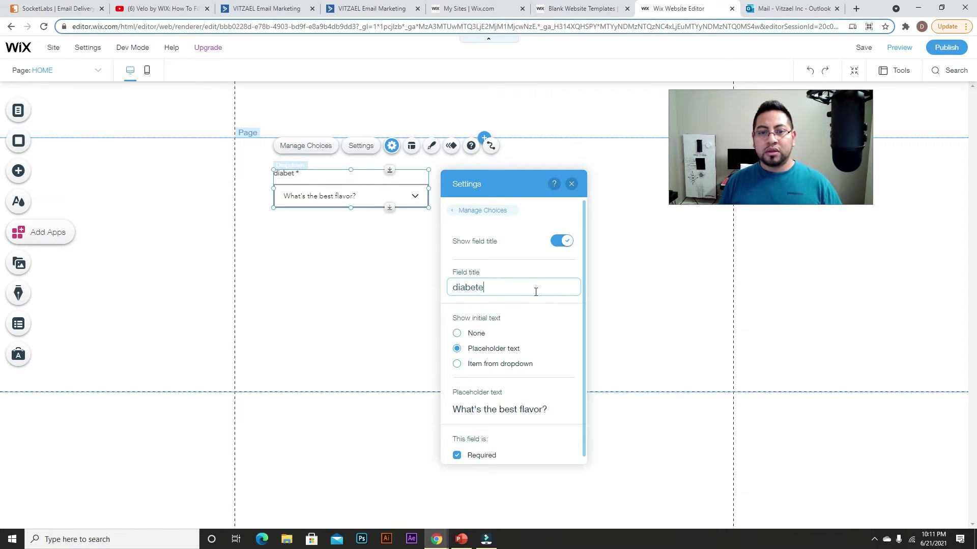
{"action": "left_click", "coordinate": [477, 368]}
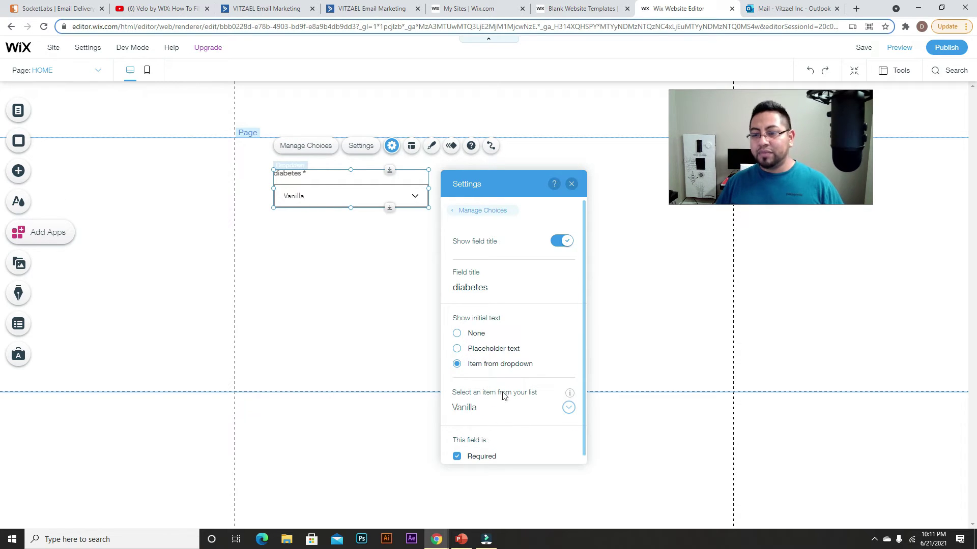
{"action": "scroll", "coordinate": [509, 396], "scroll_direction": "down", "scroll_amount": 1}
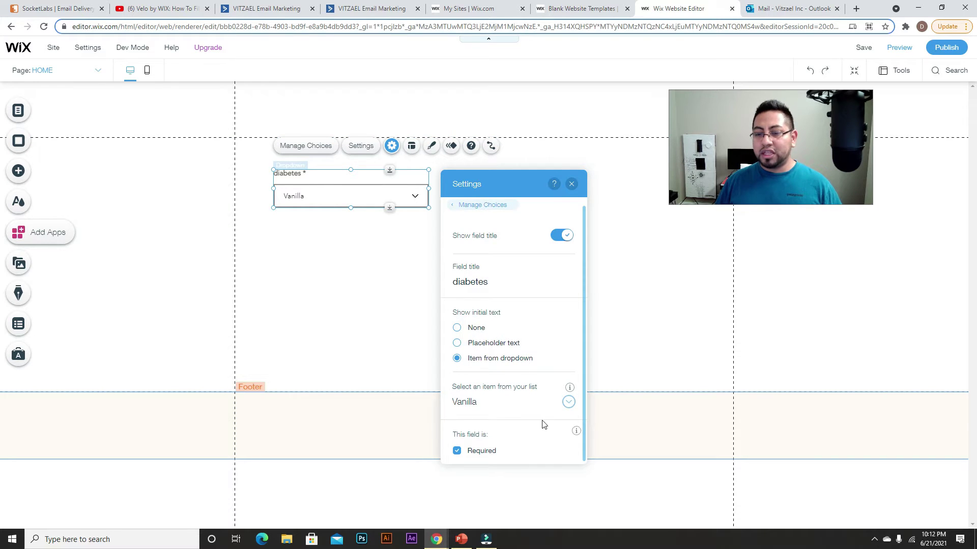
{"action": "left_click", "coordinate": [571, 184]}
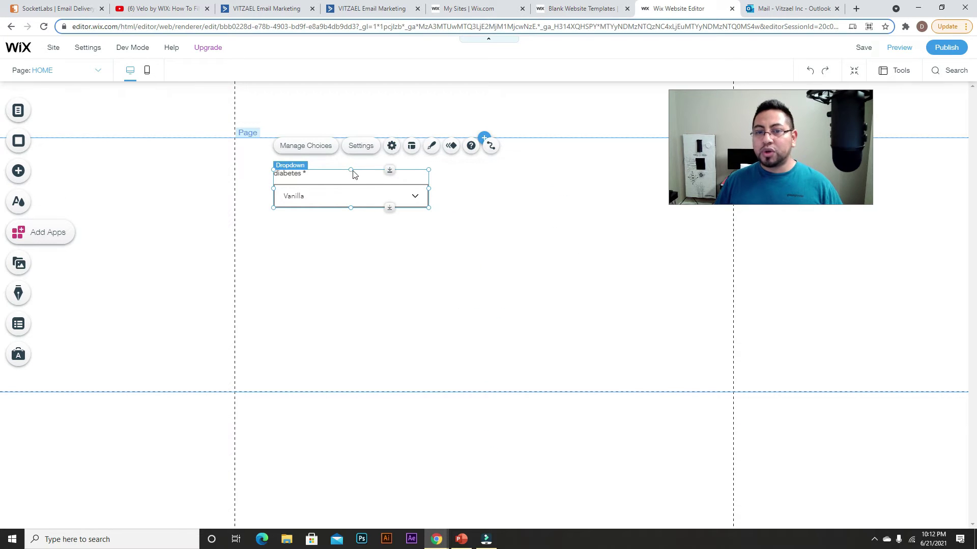
{"action": "left_click", "coordinate": [318, 152]}
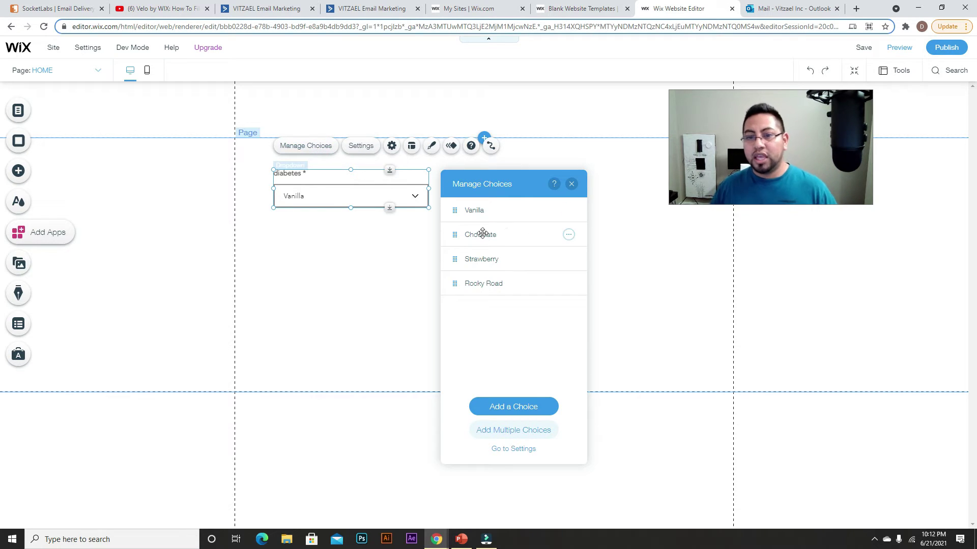
{"action": "left_click", "coordinate": [568, 212]}
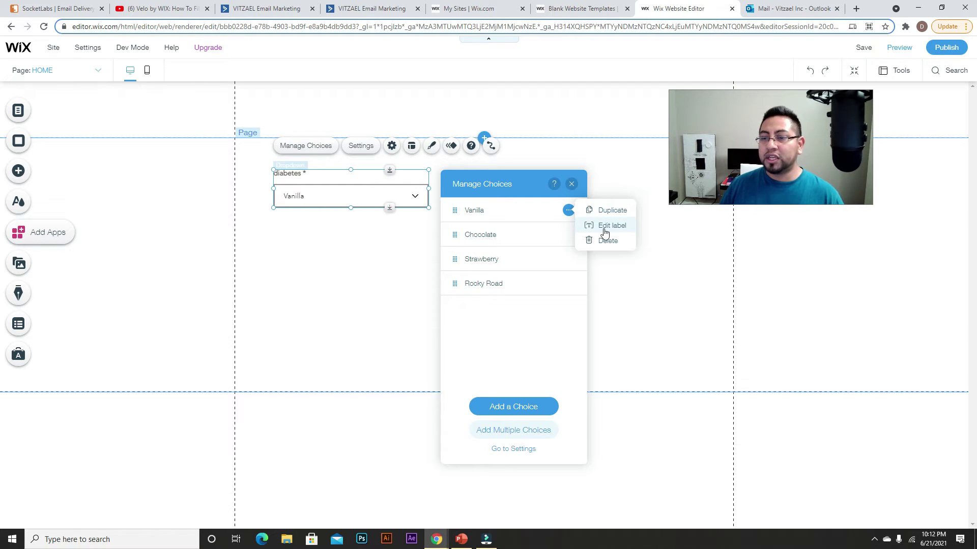
{"action": "left_click", "coordinate": [620, 228]}
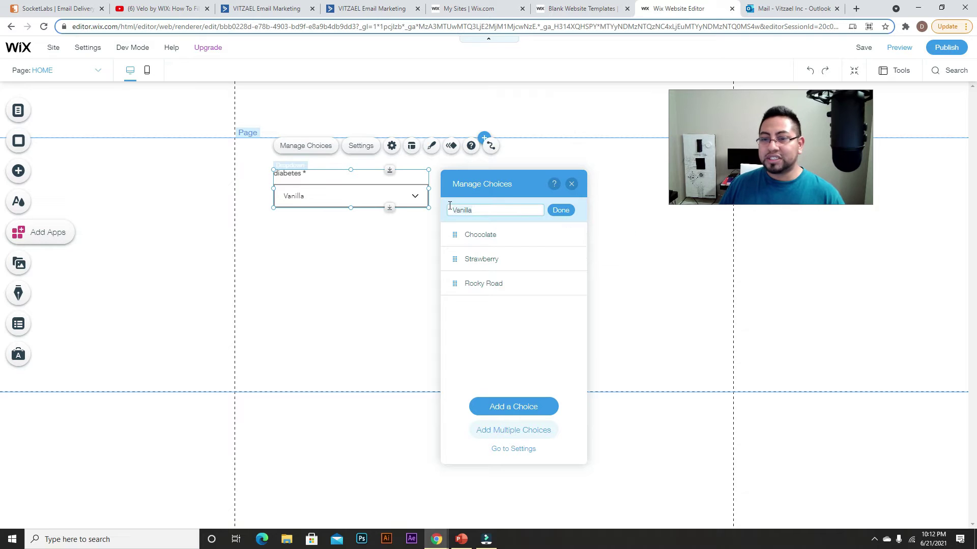
Check the item titles in the Diabetes content collection, then close the collection and return to the page.
{"action": "left_click", "coordinate": [19, 324]}
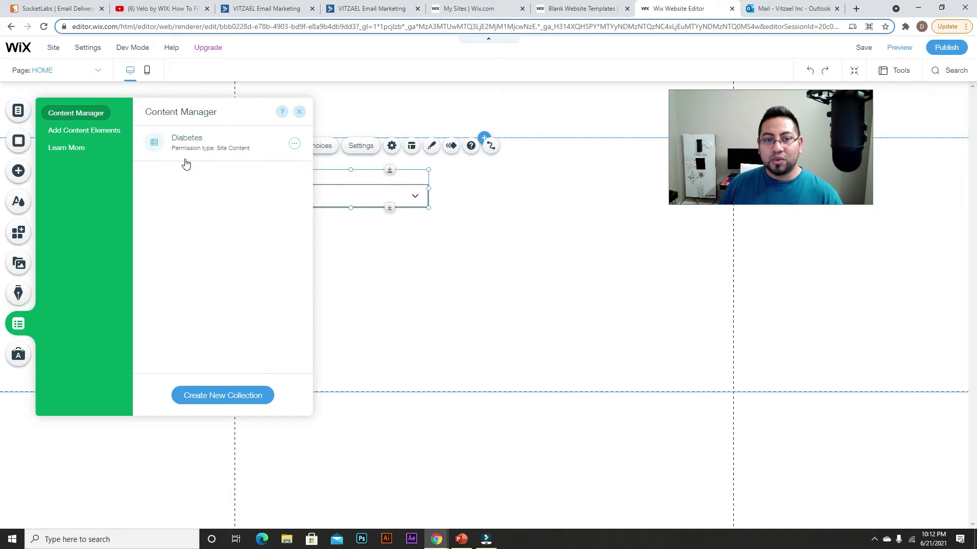
{"action": "left_click", "coordinate": [203, 146]}
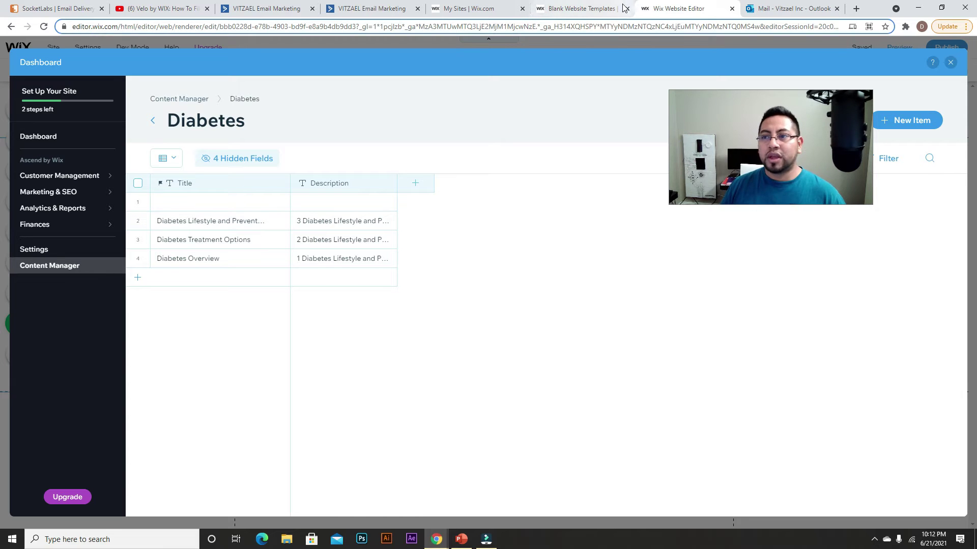
{"action": "left_click", "coordinate": [950, 62]}
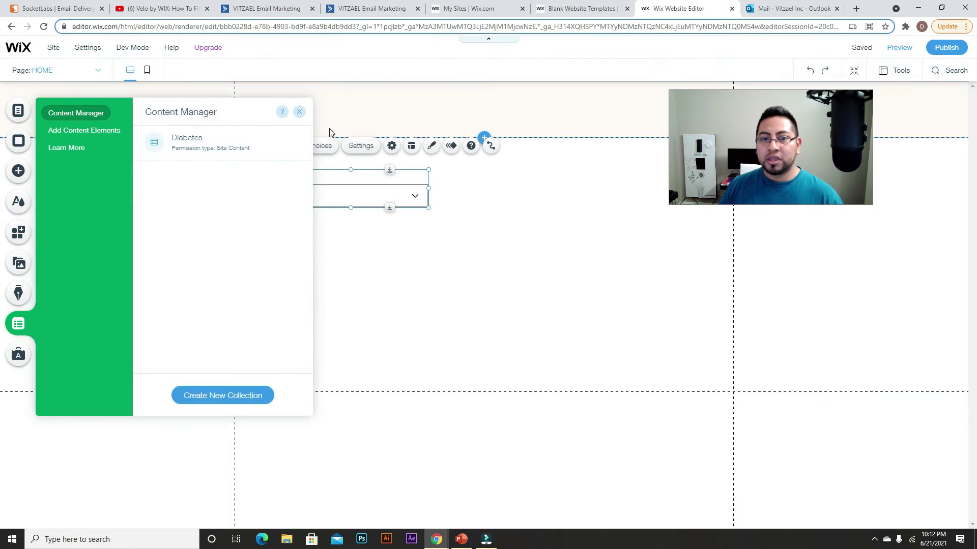
{"action": "left_click", "coordinate": [299, 111]}
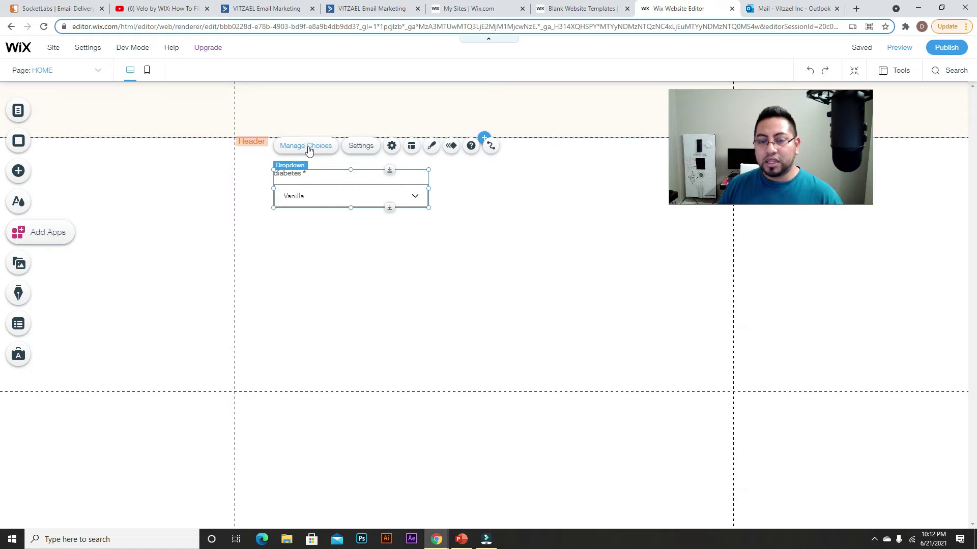
Copy "Diabetes Overview" from the Webpage 1 document in Outlook and use it as the label replacing the dropdown's Vanilla choice.
{"action": "left_click", "coordinate": [307, 149]}
{"action": "left_click", "coordinate": [781, 8]}
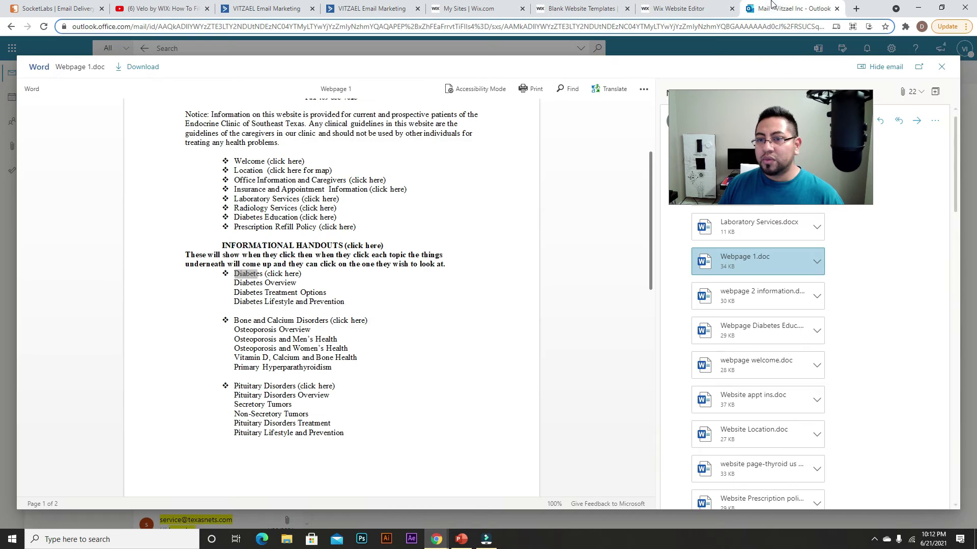
{"action": "left_click_drag", "start_coordinate": [234, 283], "coordinate": [295, 284]}
{"action": "key", "text": "ctrl+c"}
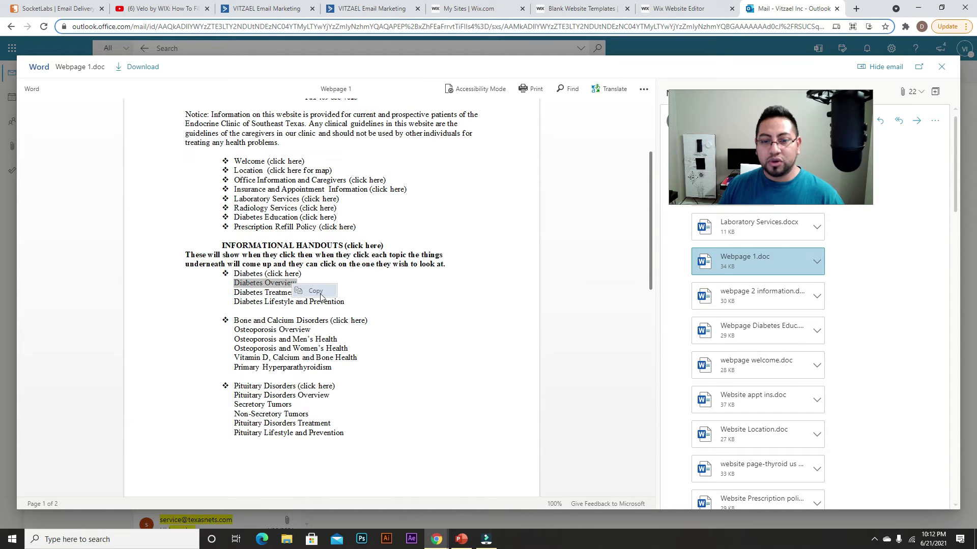
{"action": "left_click", "coordinate": [713, 11]}
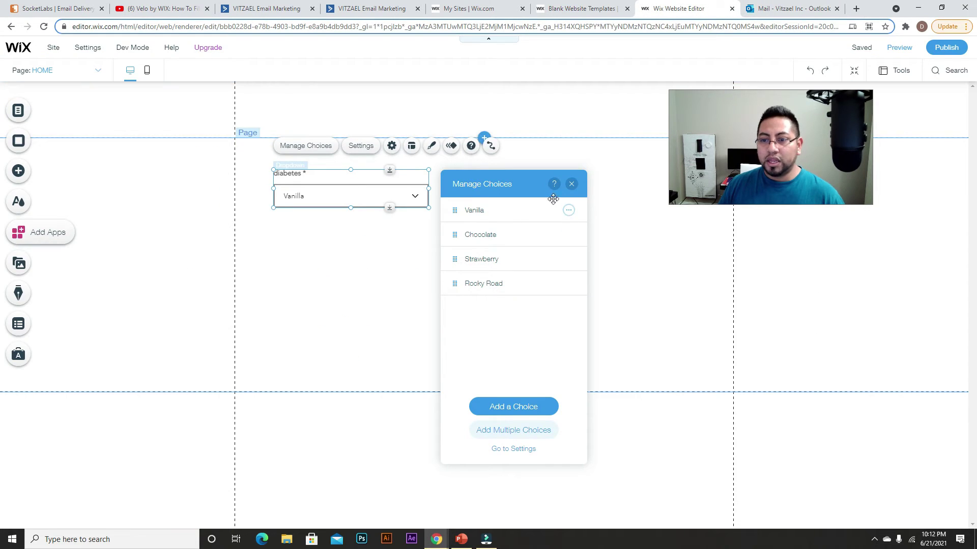
{"action": "left_click", "coordinate": [569, 211]}
{"action": "left_click", "coordinate": [587, 228]}
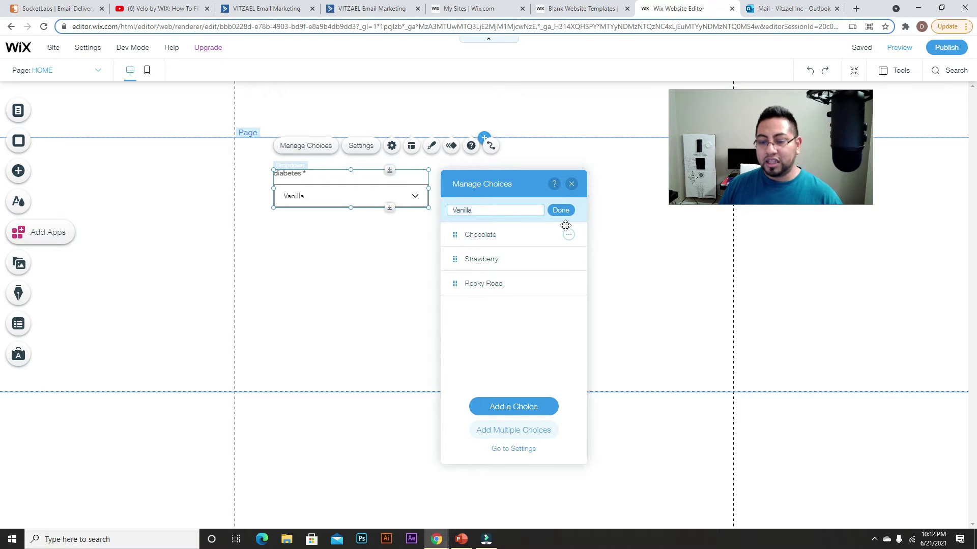
{"action": "key", "text": "ctrl+v"}
{"action": "left_click", "coordinate": [561, 210]}
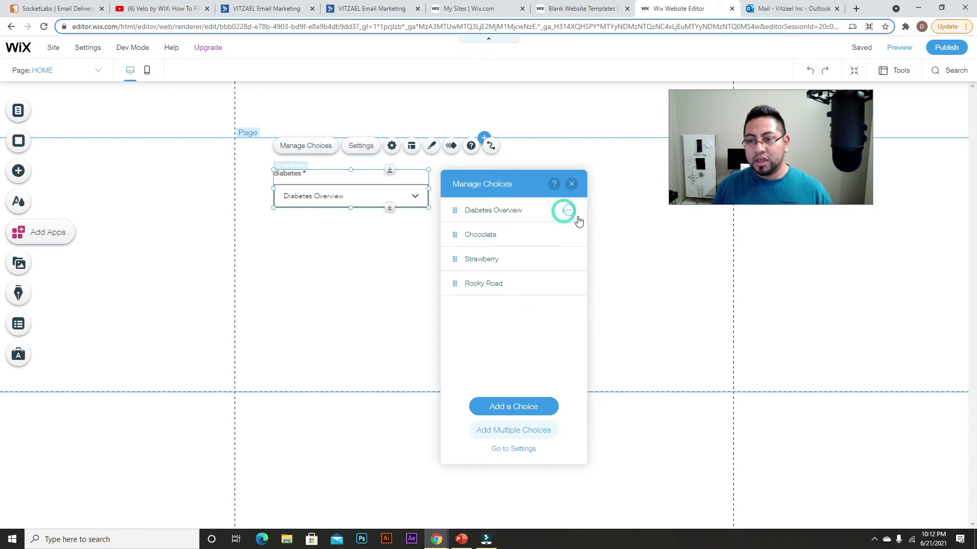
{"action": "left_click", "coordinate": [569, 211]}
{"action": "left_click", "coordinate": [608, 228]}
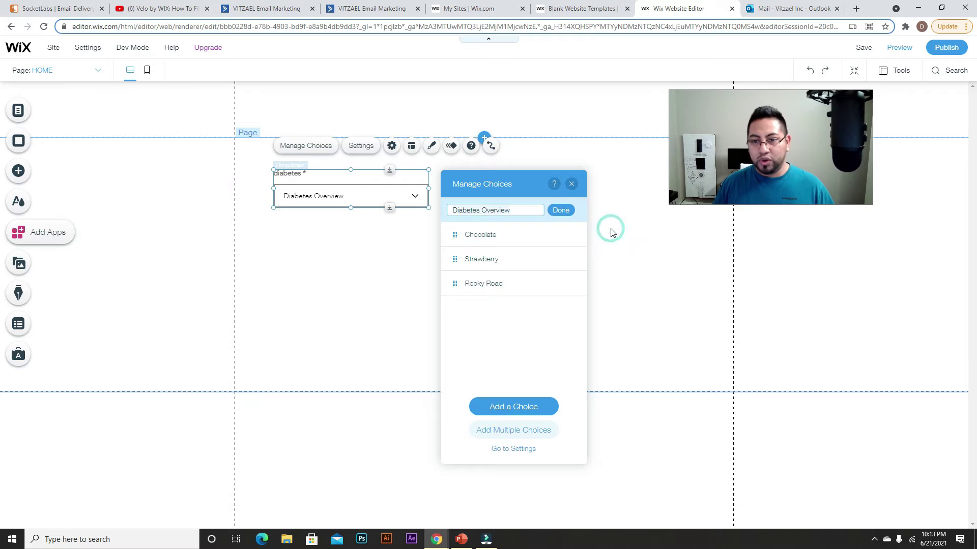
{"action": "left_click", "coordinate": [562, 211]}
{"action": "left_click", "coordinate": [568, 210]}
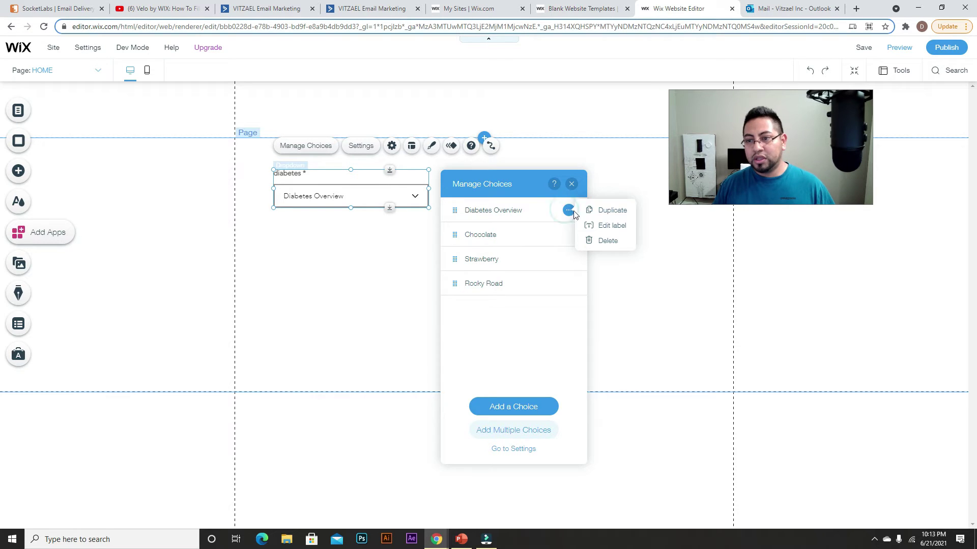
{"action": "left_click", "coordinate": [611, 227]}
{"action": "left_click", "coordinate": [562, 211]}
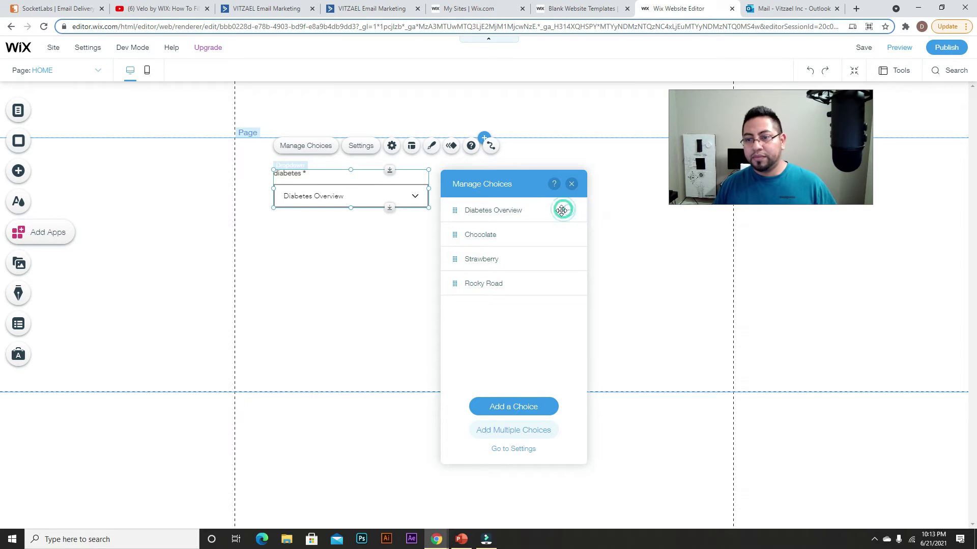
Copy "Diabetes Treatment Options" from the Outlook document and relabel the dropdown's Chocolate choice with it.
{"action": "left_click", "coordinate": [569, 235]}
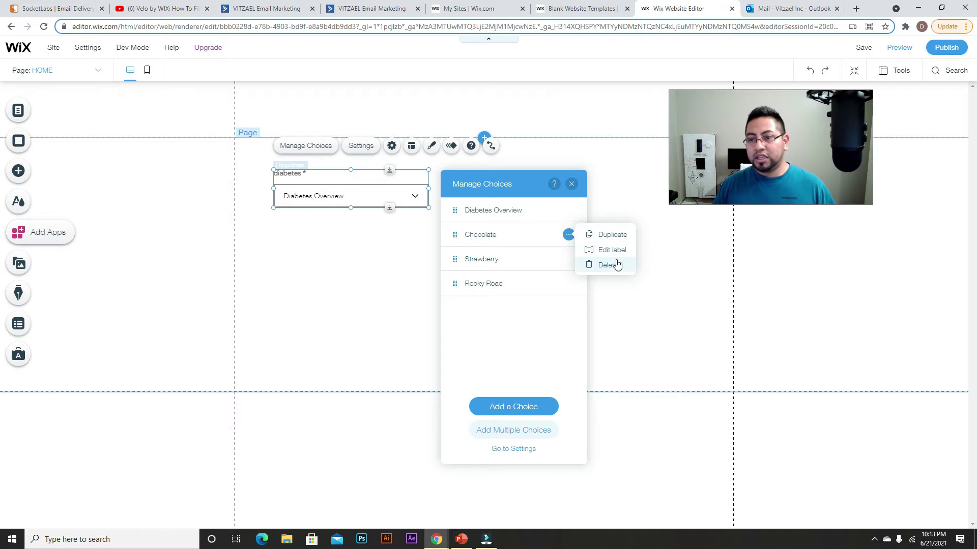
{"action": "left_click", "coordinate": [787, 10]}
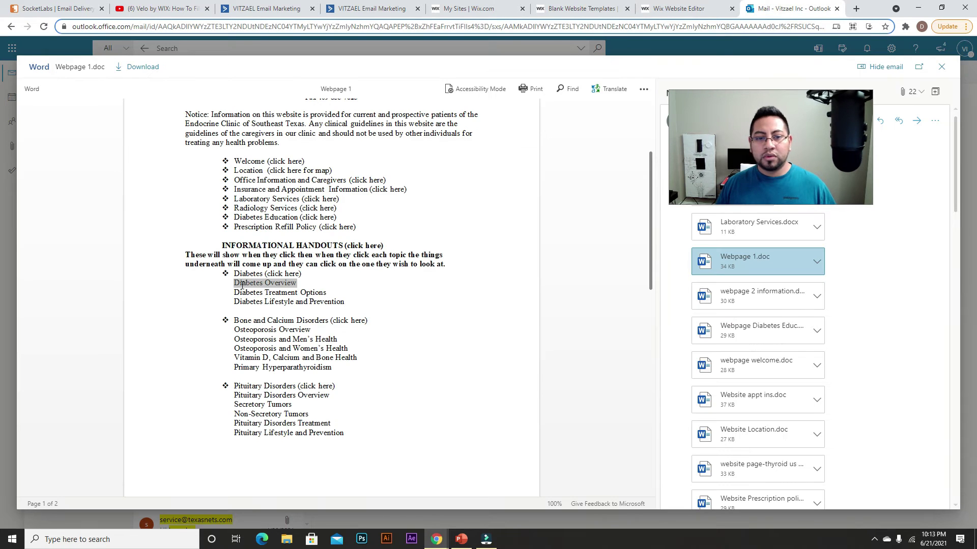
{"action": "left_click_drag", "start_coordinate": [235, 293], "coordinate": [328, 289]}
{"action": "key", "text": "ctrl+c"}
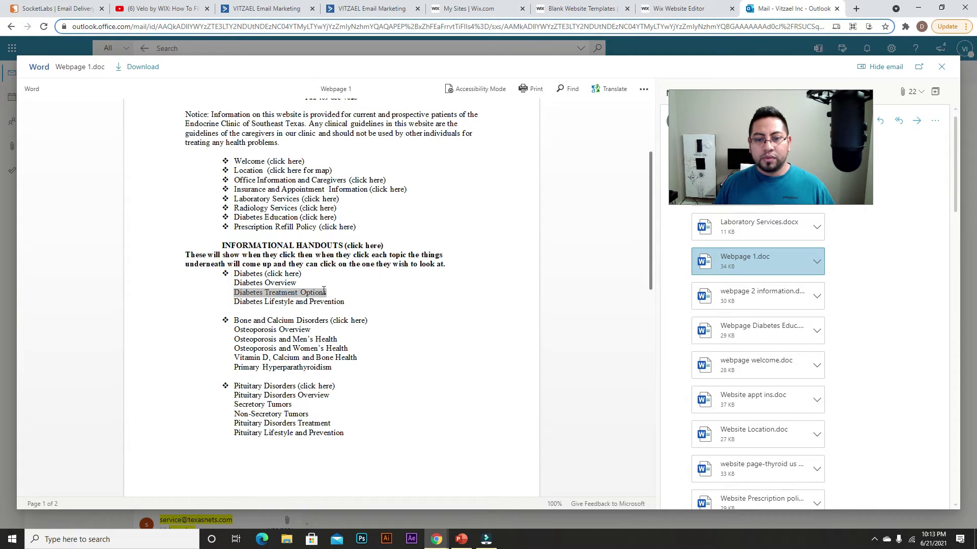
{"action": "left_click", "coordinate": [679, 9]}
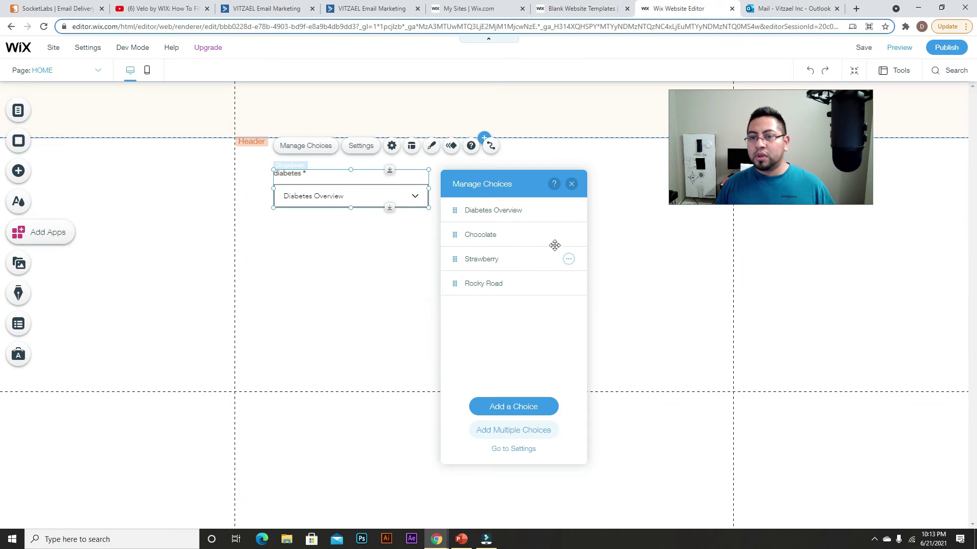
{"action": "left_click", "coordinate": [569, 235]}
{"action": "left_click", "coordinate": [605, 251]}
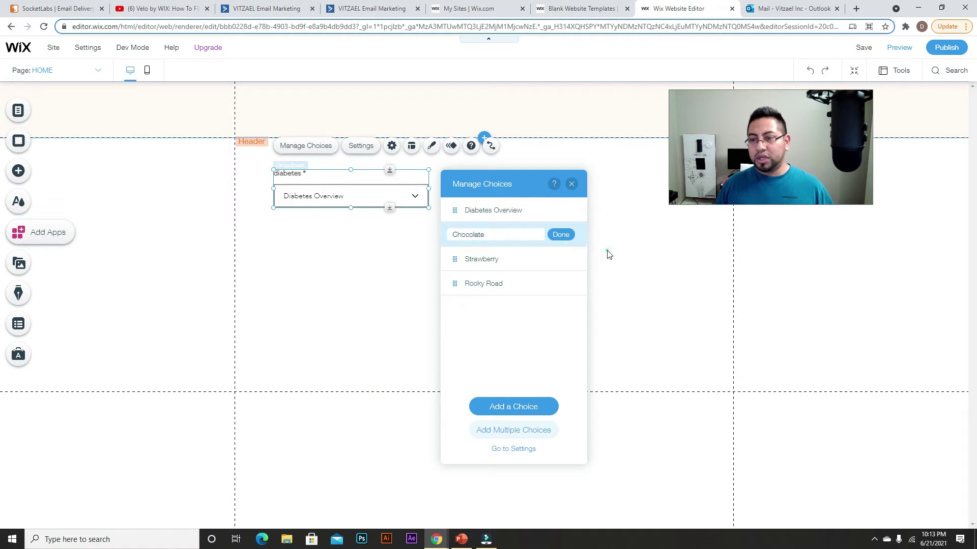
{"action": "key", "text": "ctrl+v"}
{"action": "left_click", "coordinate": [561, 234]}
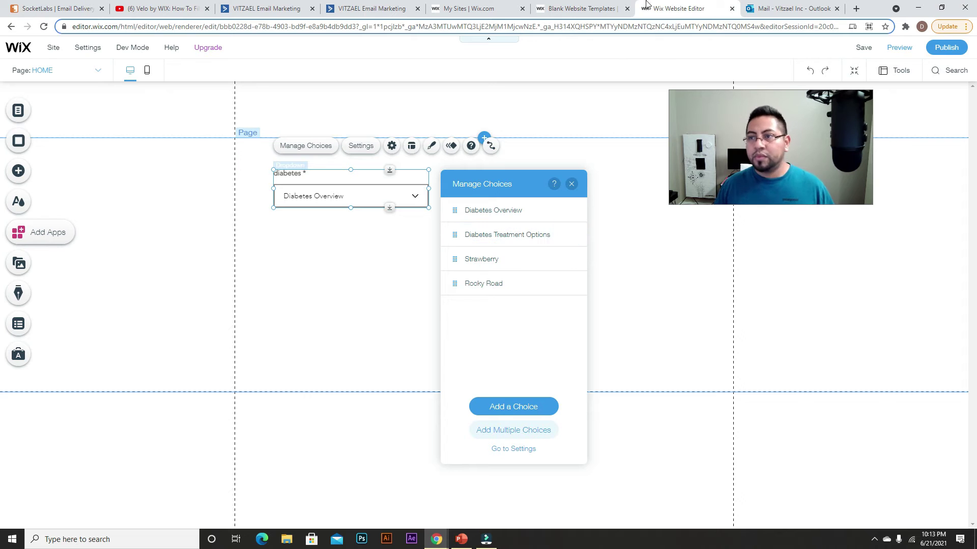
Copy "Diabetes Lifestyle and Prevention" from the Outlook document and relabel the dropdown's Strawberry choice with it.
{"action": "left_click", "coordinate": [770, 6]}
{"action": "left_click_drag", "start_coordinate": [236, 303], "coordinate": [350, 304]}
{"action": "key", "text": "ctrl+c"}
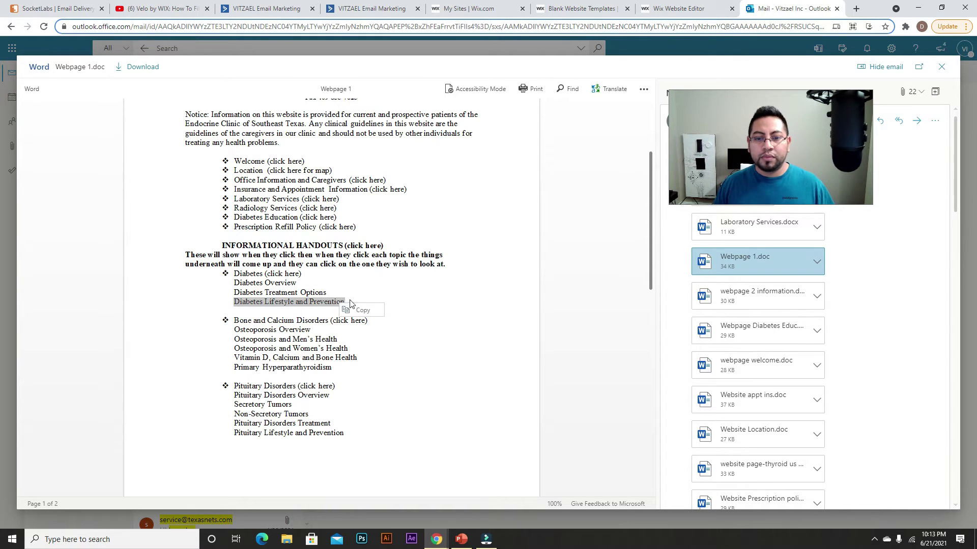
{"action": "left_click", "coordinate": [681, 8]}
{"action": "left_click", "coordinate": [567, 260]}
{"action": "left_click", "coordinate": [611, 274]}
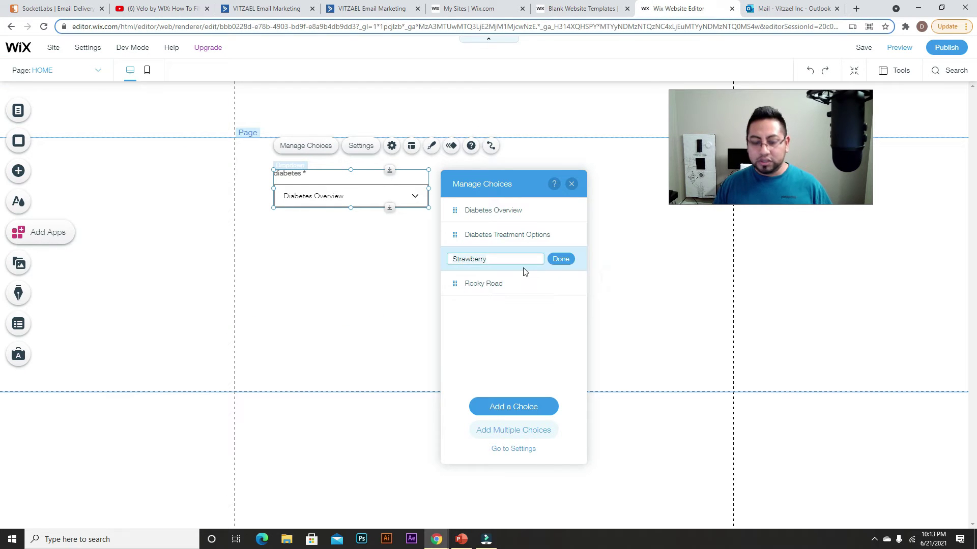
{"action": "key", "text": "ctrl+v"}
{"action": "left_click", "coordinate": [562, 260]}
Delete the Rocky Road choice from the dropdown and close its list of choices.
{"action": "left_click", "coordinate": [568, 284]}
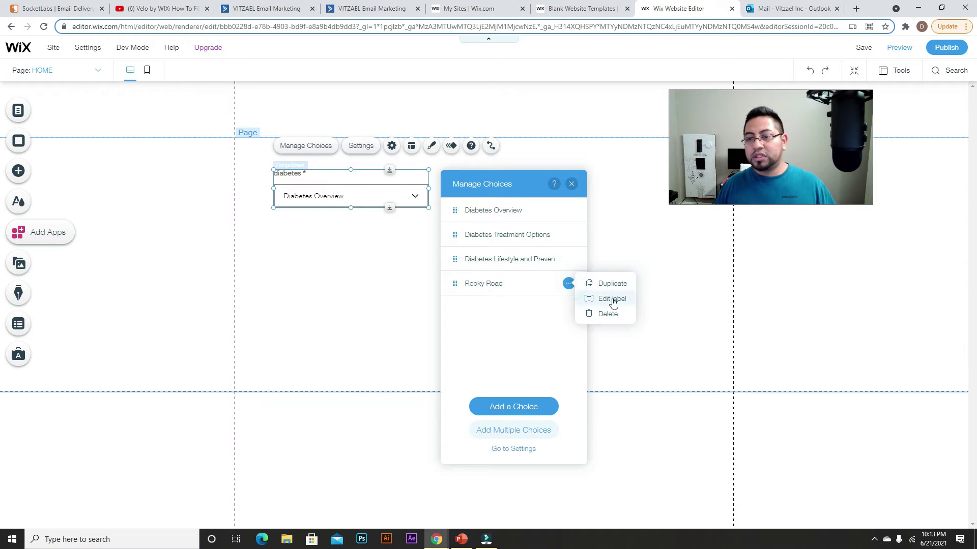
{"action": "left_click", "coordinate": [604, 315]}
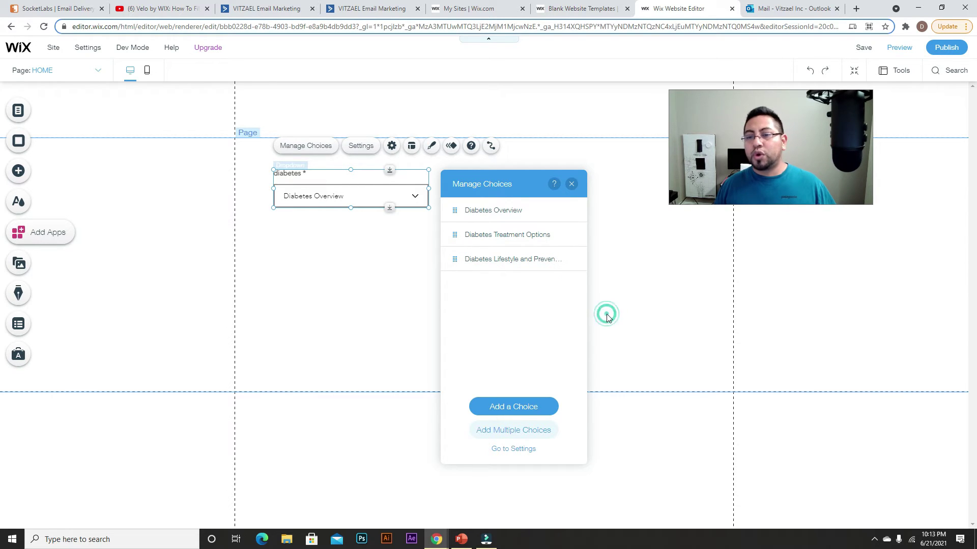
{"action": "left_click", "coordinate": [630, 280]}
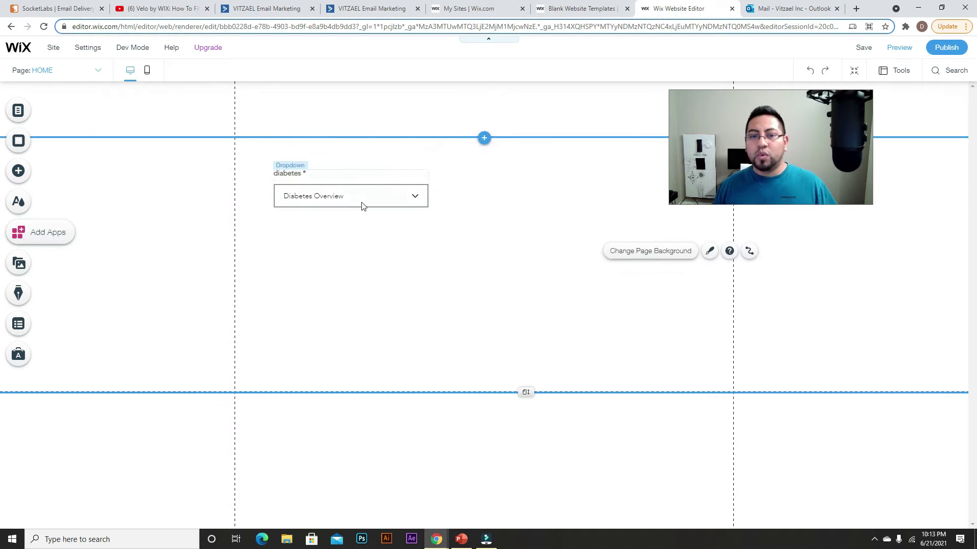
Add a themed paragraph text below the diabetes dropdown and widen it so the sample text fits on one line.
{"action": "left_click", "coordinate": [19, 171]}
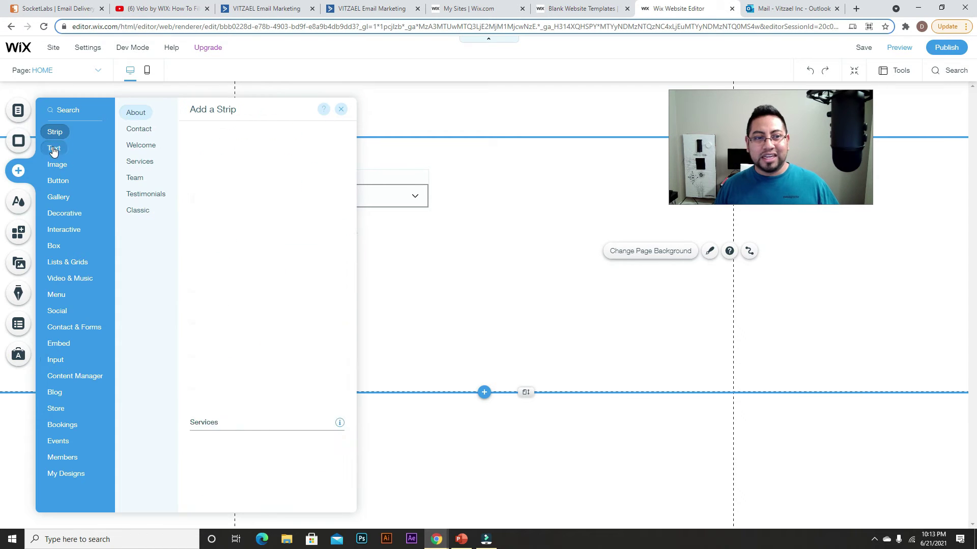
{"action": "left_click", "coordinate": [53, 151]}
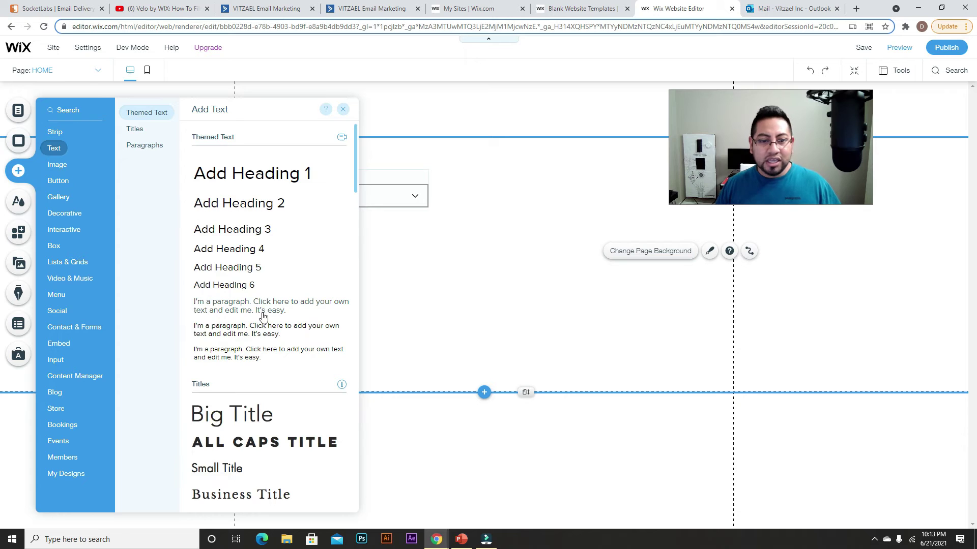
{"action": "left_click_drag", "start_coordinate": [264, 312], "coordinate": [341, 237]}
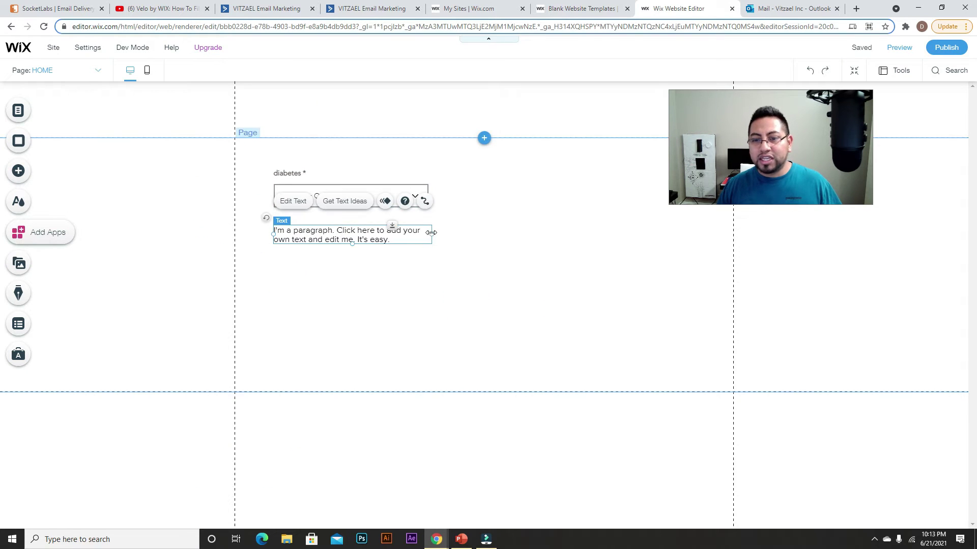
{"action": "left_click_drag", "start_coordinate": [479, 240], "coordinate": [541, 231]}
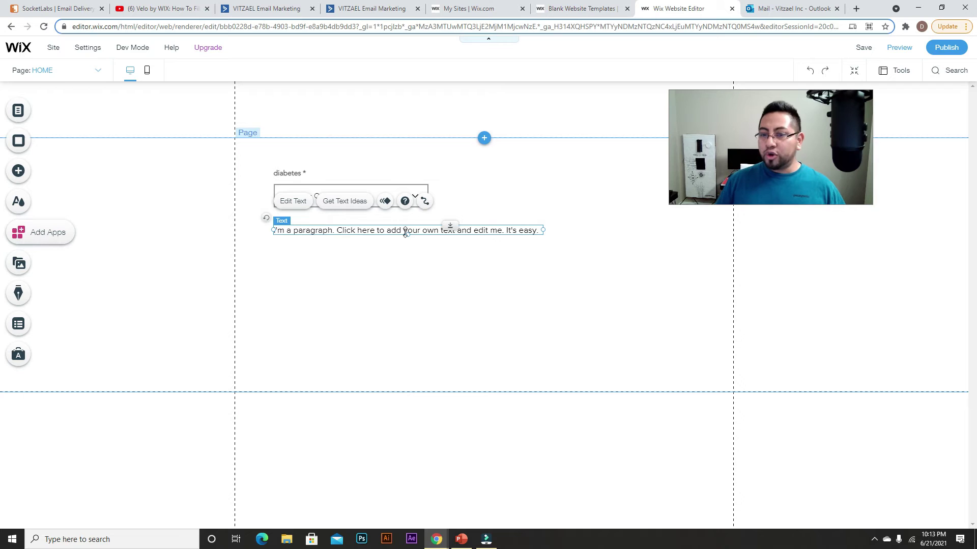
Format the paragraph text in Raleway at 18 px and give it a colour from the red-orange theme colours.
{"action": "left_click", "coordinate": [293, 201]}
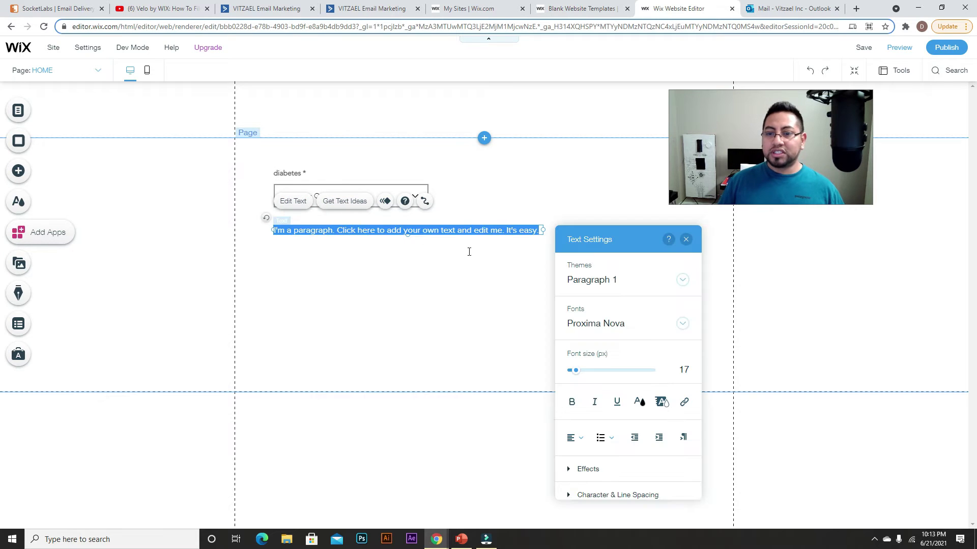
{"action": "left_click", "coordinate": [618, 323]}
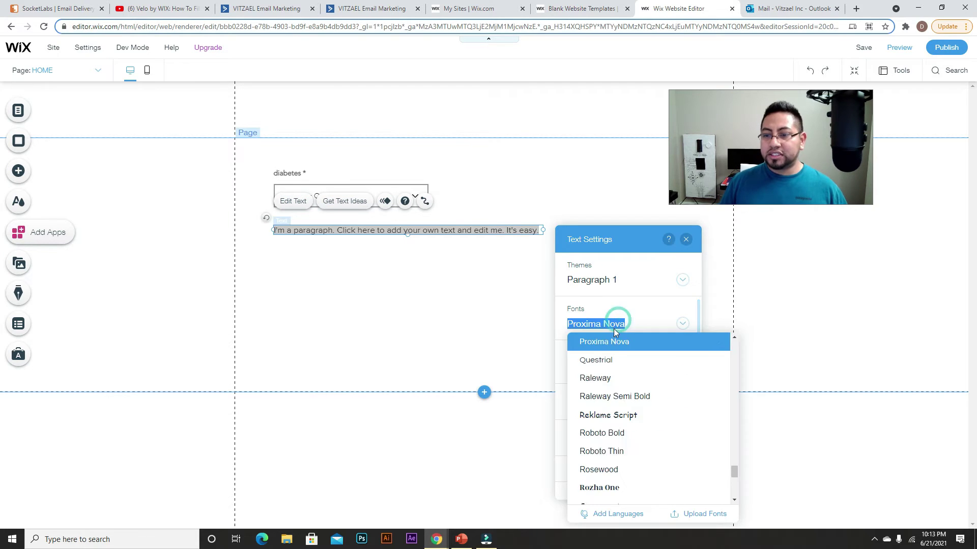
{"action": "left_click", "coordinate": [611, 378]}
{"action": "double_click", "coordinate": [681, 371]}
{"action": "type", "text": "18"}
{"action": "key", "text": "Return"}
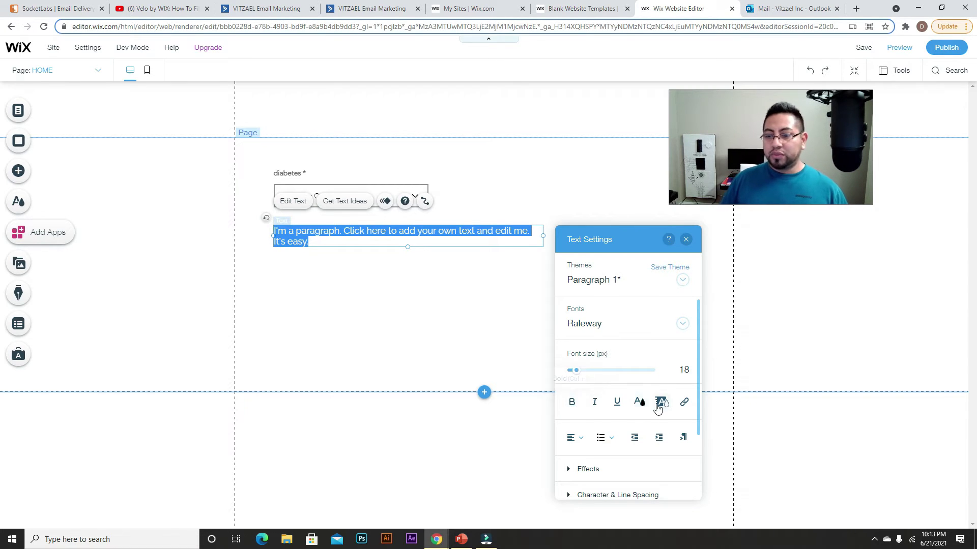
{"action": "left_click", "coordinate": [639, 403]}
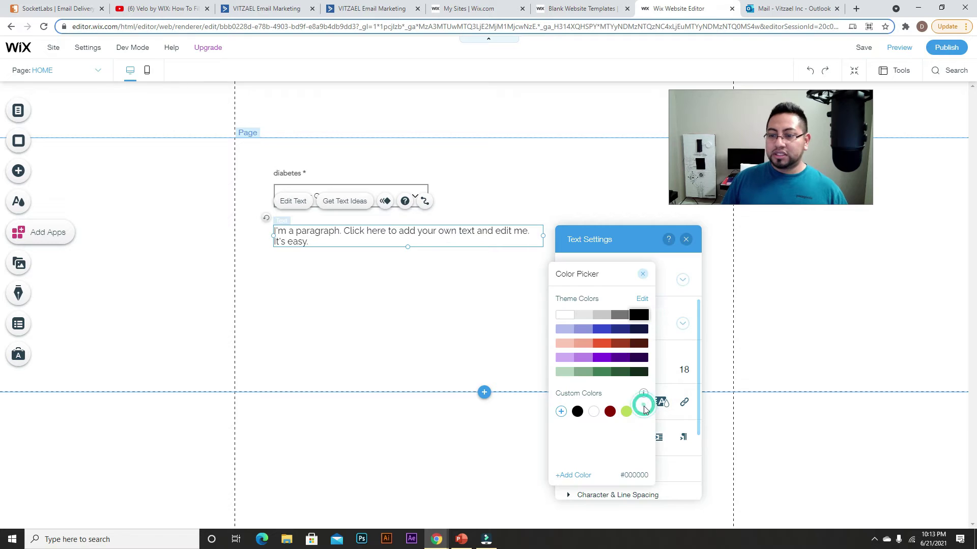
{"action": "left_click", "coordinate": [605, 345]}
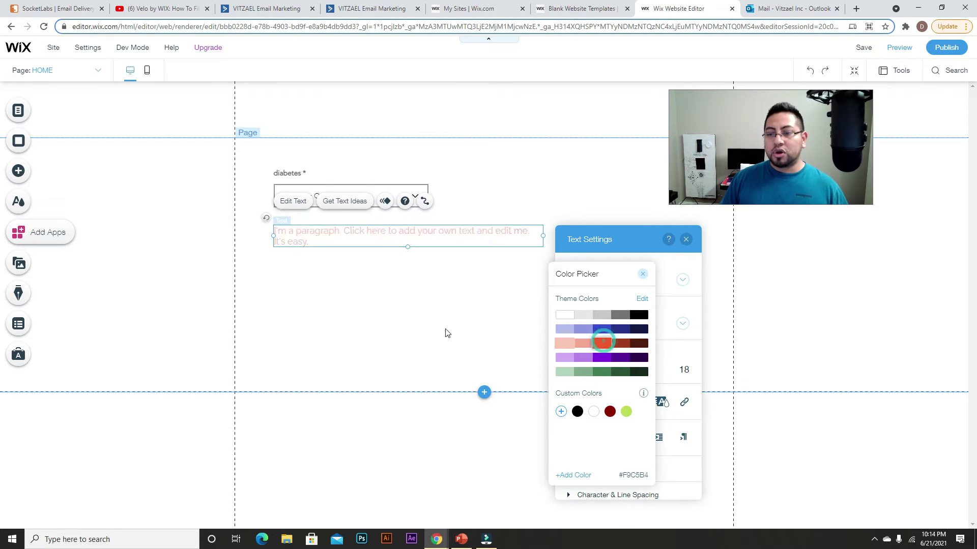
Close the text formatting settings and nudge the diabetes dropdown and the paragraph text slightly upward.
{"action": "left_click", "coordinate": [408, 327]}
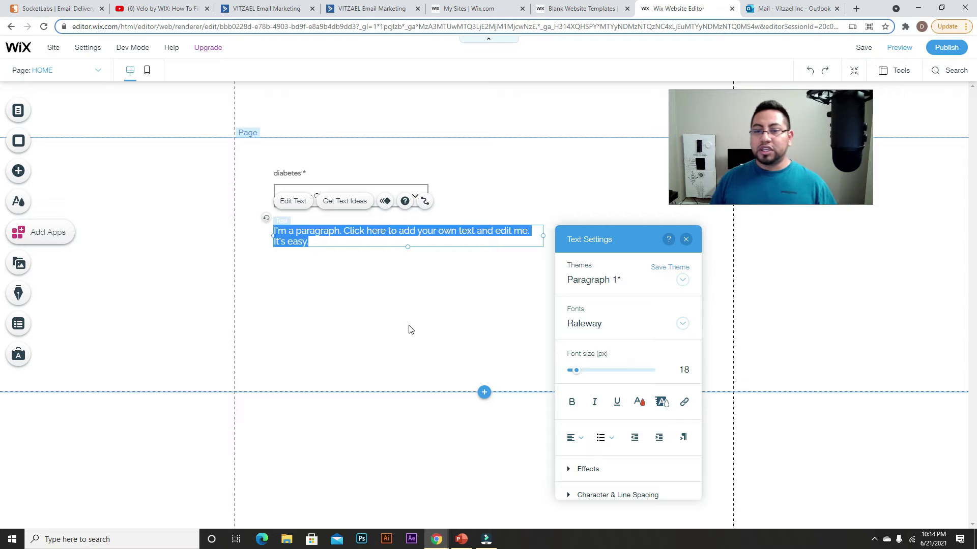
{"action": "left_click", "coordinate": [411, 330]}
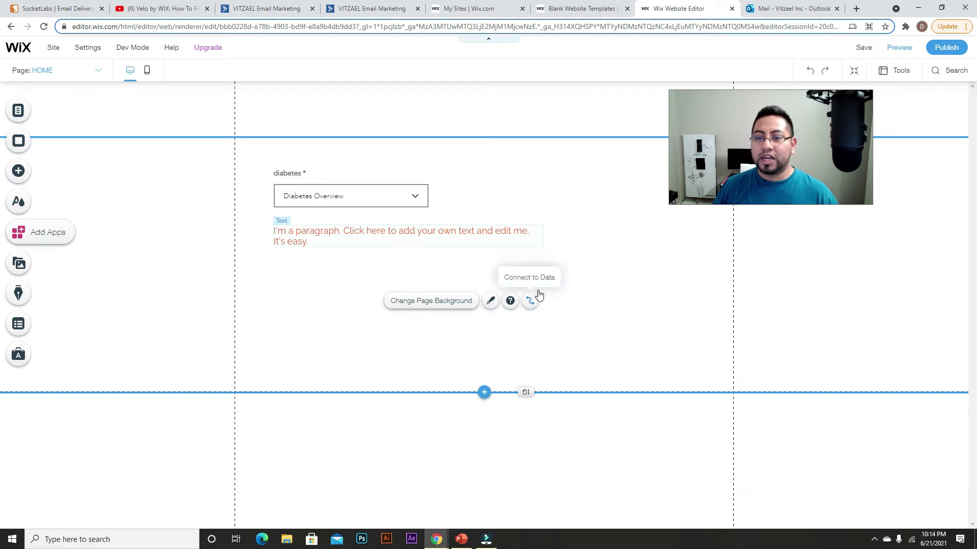
{"action": "left_click", "coordinate": [449, 262]}
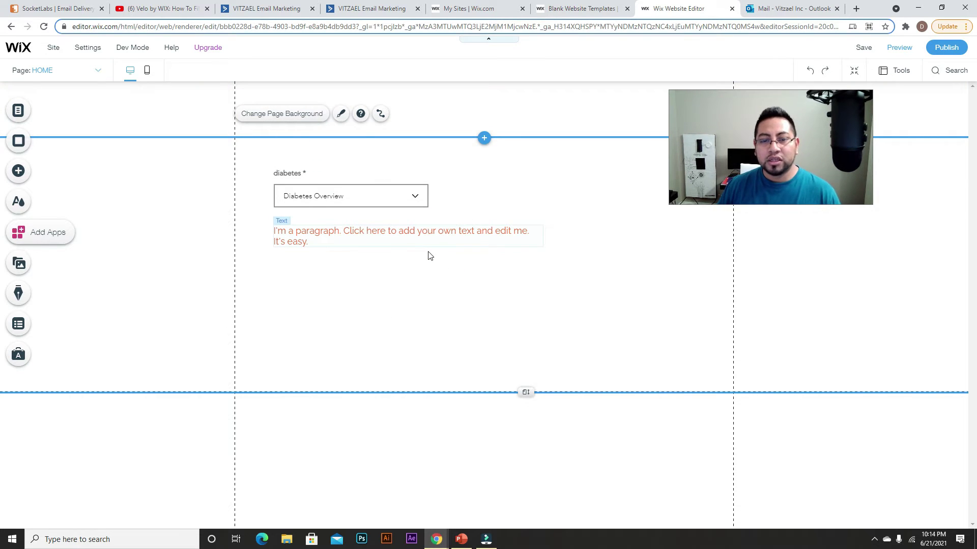
{"action": "left_click", "coordinate": [394, 199]}
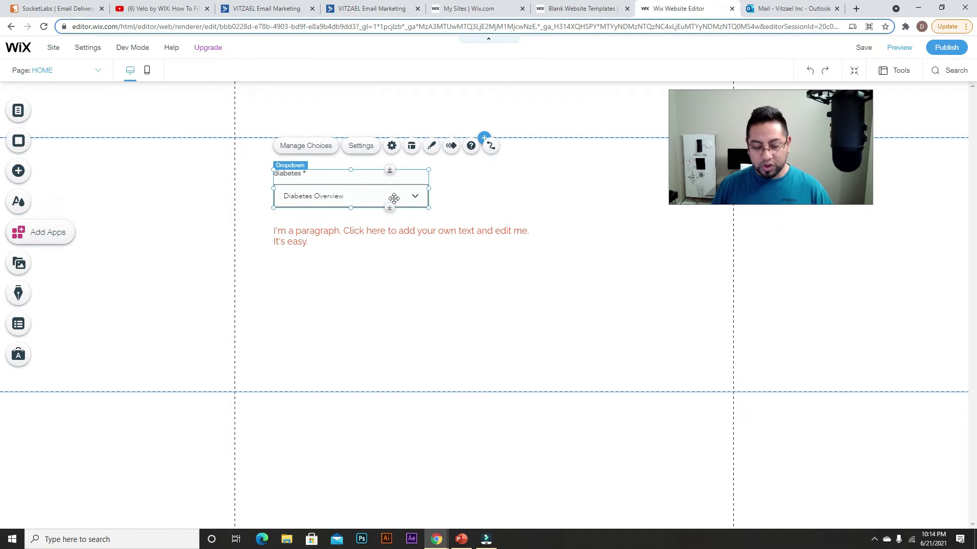
{"action": "left_click_drag", "start_coordinate": [394, 194], "coordinate": [395, 193]}
{"action": "left_click_drag", "start_coordinate": [407, 246], "coordinate": [407, 238]}
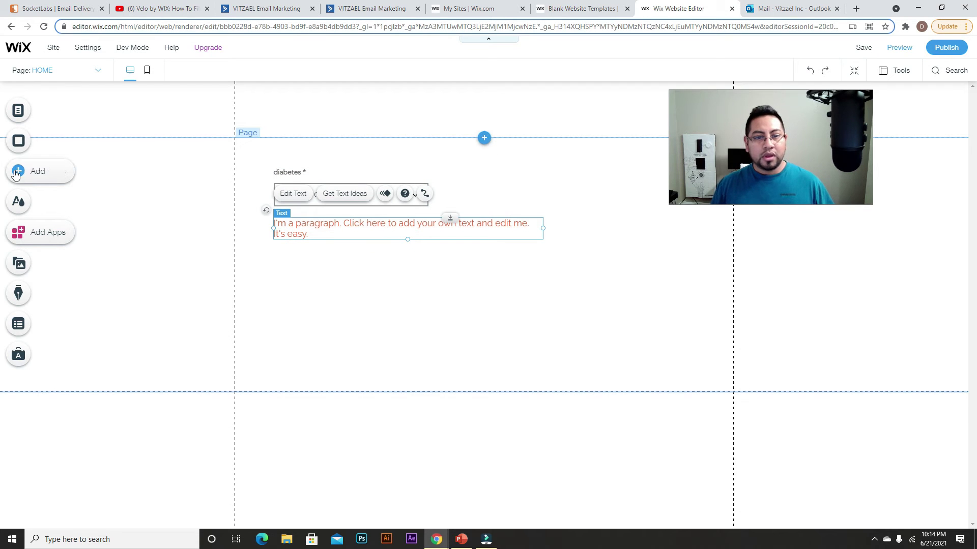
Copy the diabetes dropdown, paste the duplicate onto the page, and place it below the paragraph text, left-aligned with the original.
{"action": "right_click", "coordinate": [337, 181]}
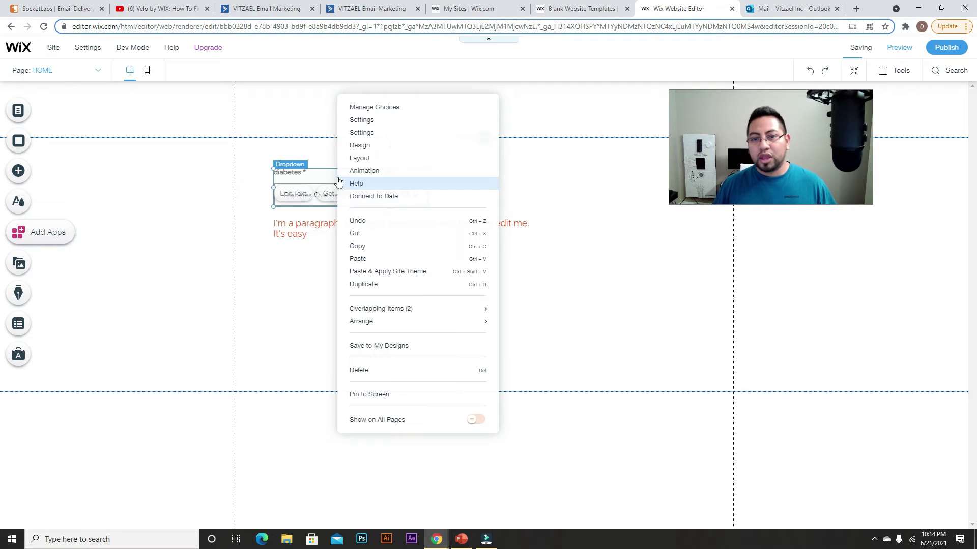
{"action": "left_click", "coordinate": [372, 246]}
{"action": "right_click", "coordinate": [361, 278]}
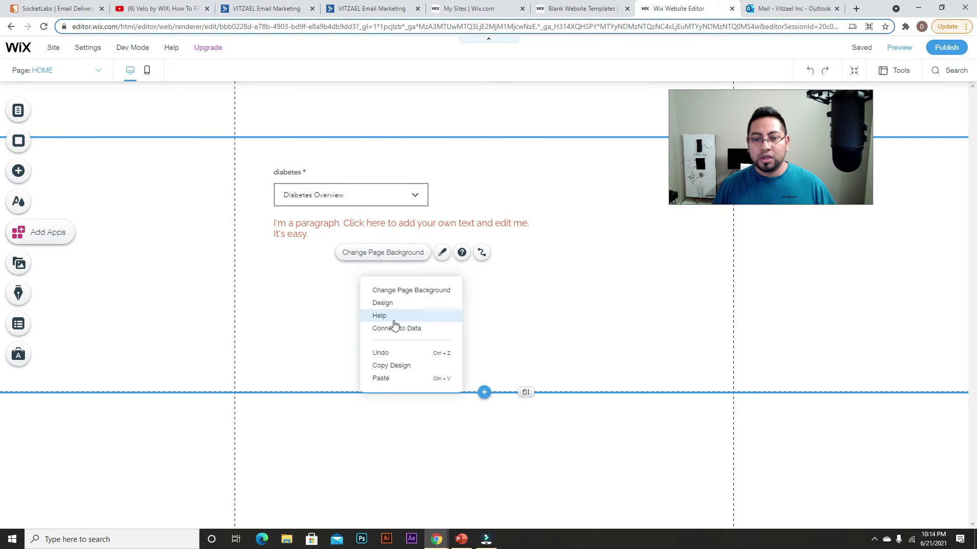
{"action": "left_click", "coordinate": [386, 380]}
{"action": "left_click_drag", "start_coordinate": [473, 308], "coordinate": [385, 302]}
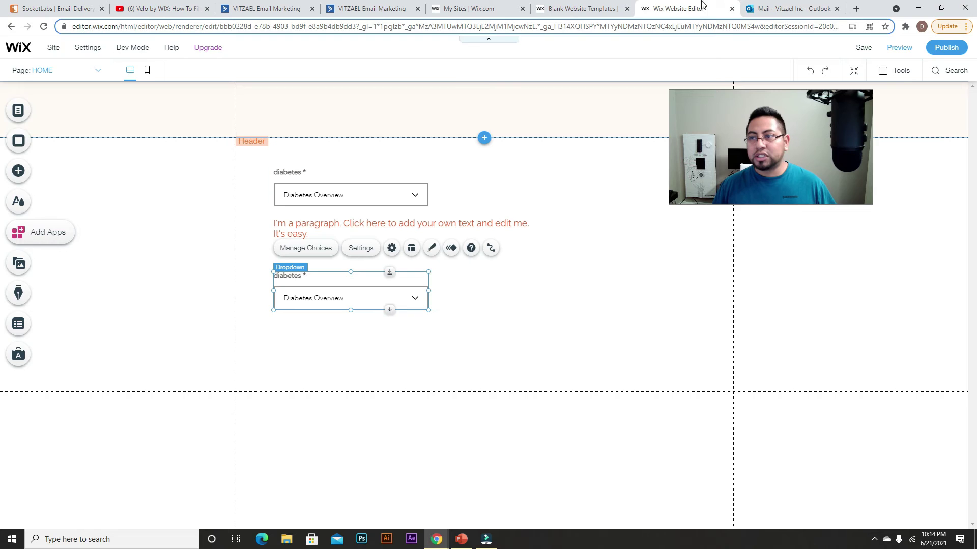
Copy "Bone and Calcium Disorders" from the Outlook document and set it as the duplicated dropdown's field title.
{"action": "left_click", "coordinate": [804, 6]}
{"action": "left_click_drag", "start_coordinate": [235, 321], "coordinate": [333, 326]}
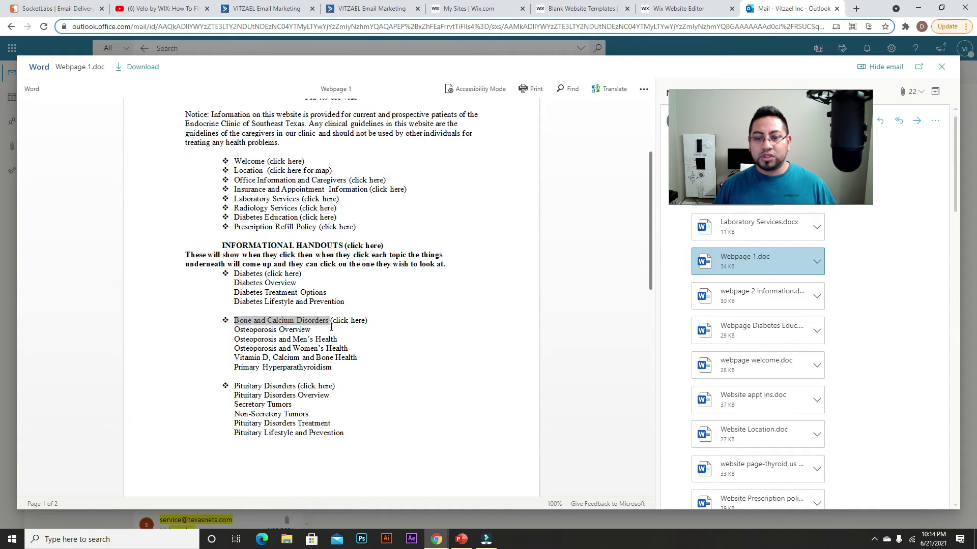
{"action": "right_click", "coordinate": [327, 324]}
{"action": "left_click", "coordinate": [346, 326]}
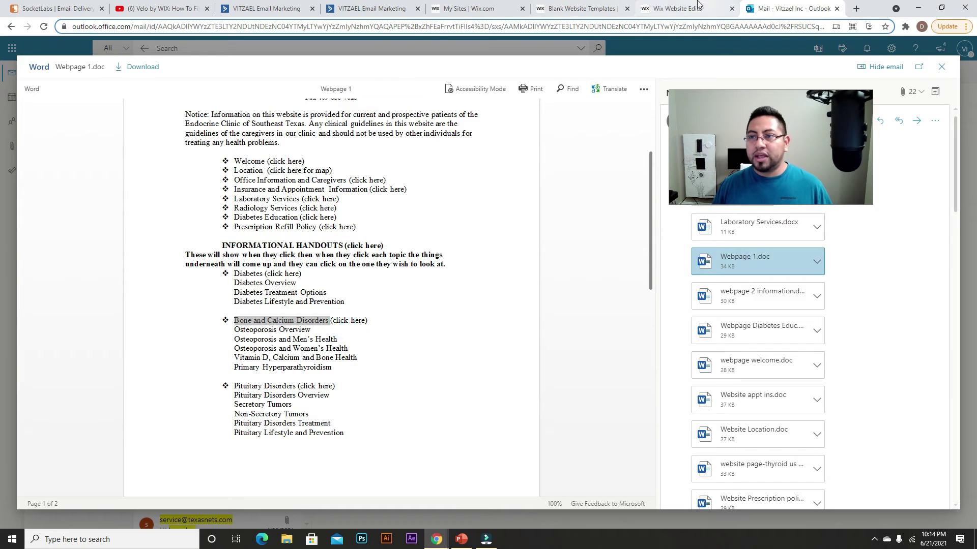
{"action": "left_click", "coordinate": [681, 8]}
{"action": "left_click", "coordinate": [392, 247]}
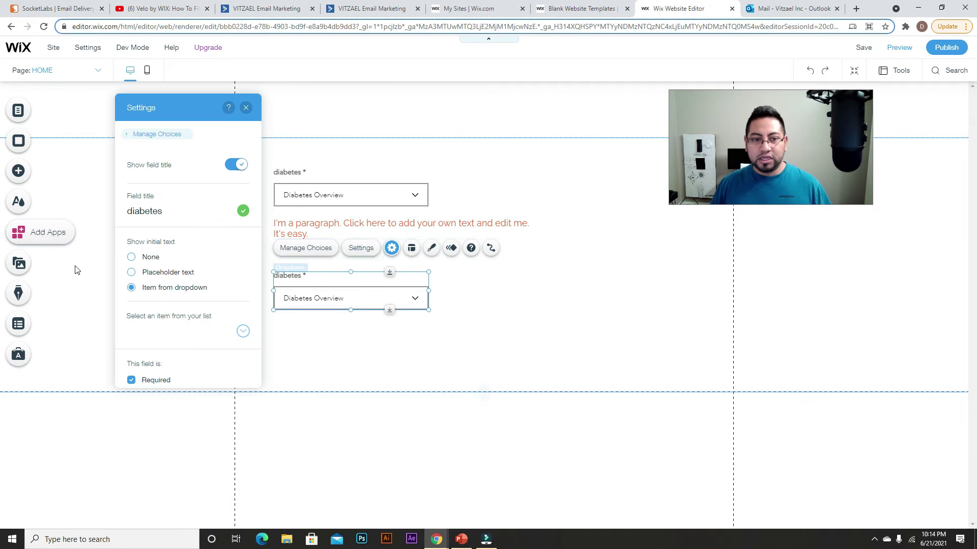
{"action": "double_click", "coordinate": [159, 213]}
{"action": "key", "text": "ctrl+v"}
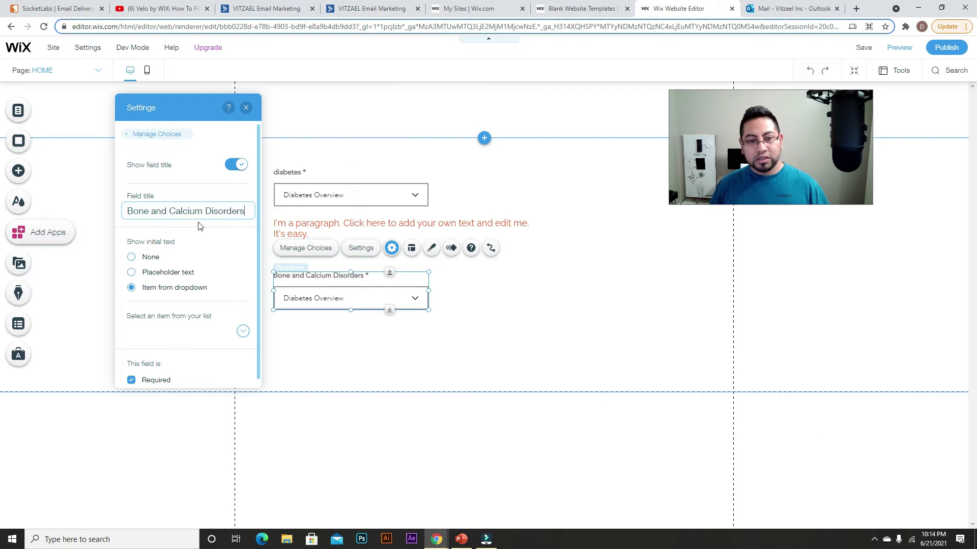
{"action": "left_click", "coordinate": [245, 108]}
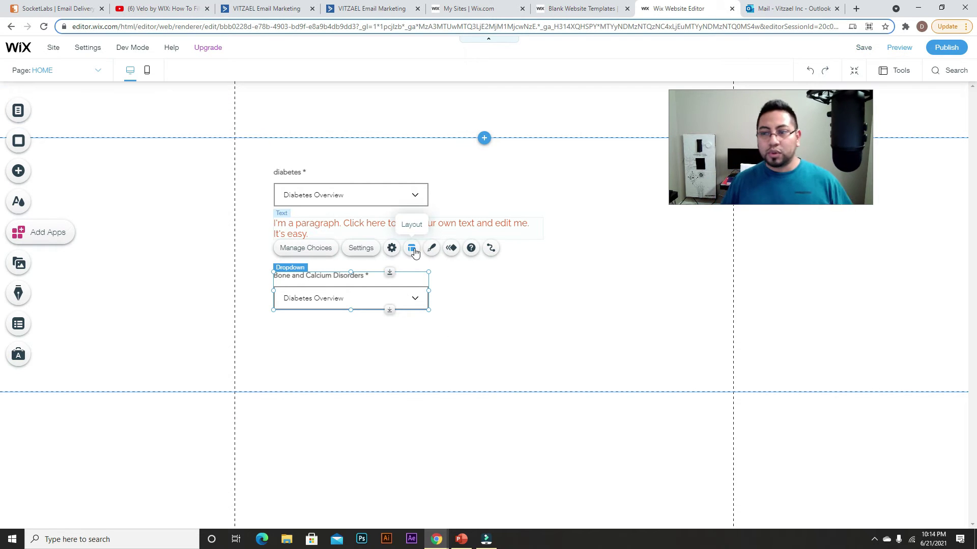
{"action": "left_click", "coordinate": [465, 360]}
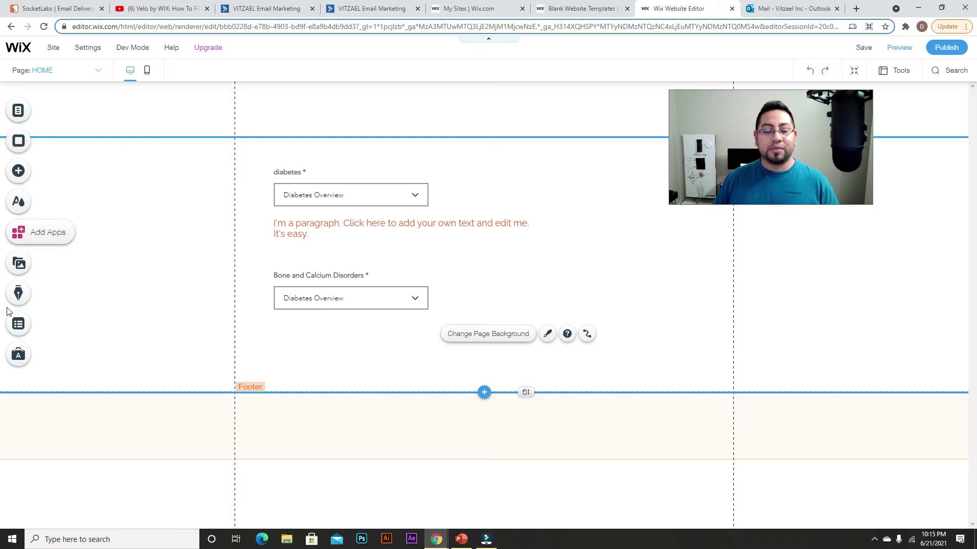
Create a new Site Content collection named "Bone and Calcium Disorders".
{"action": "left_click", "coordinate": [19, 324]}
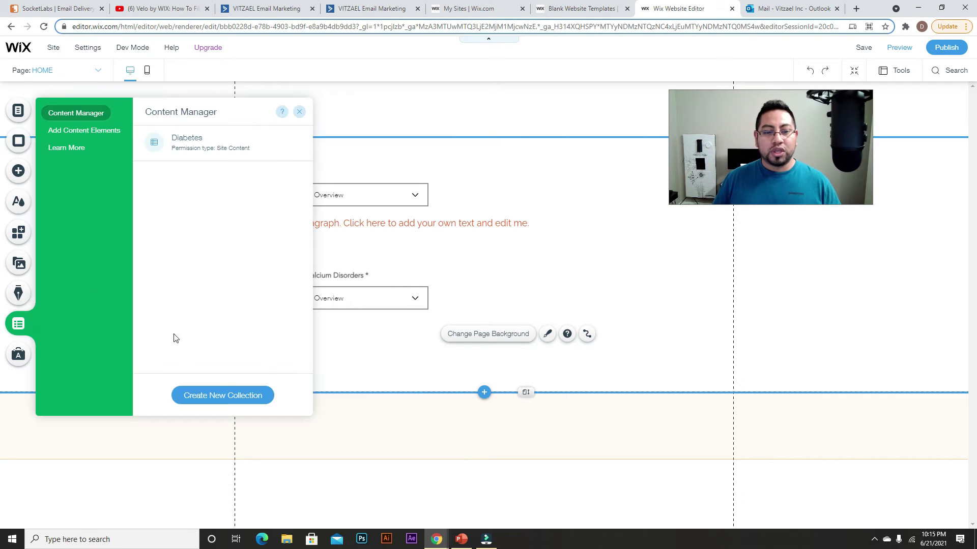
{"action": "left_click", "coordinate": [208, 396]}
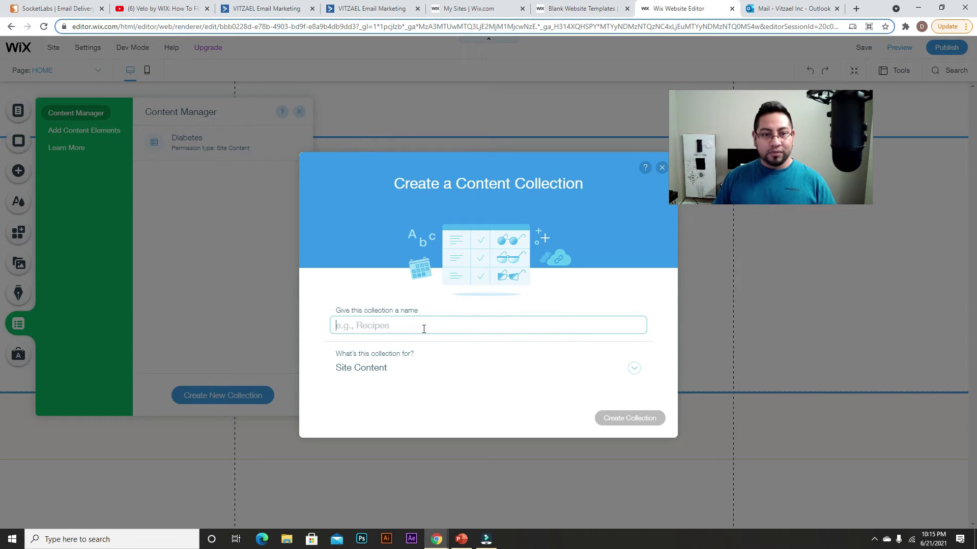
{"action": "key", "text": "ctrl+v"}
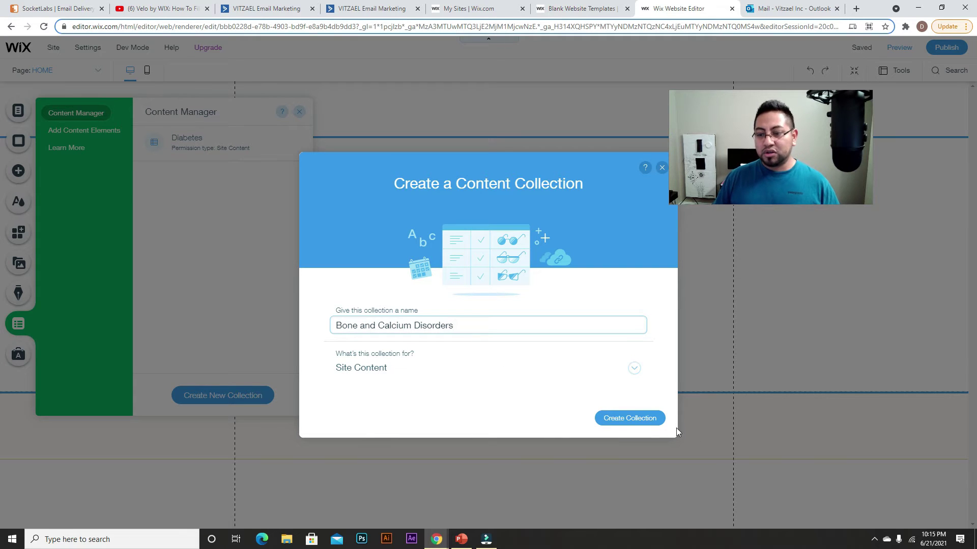
{"action": "left_click", "coordinate": [650, 424]}
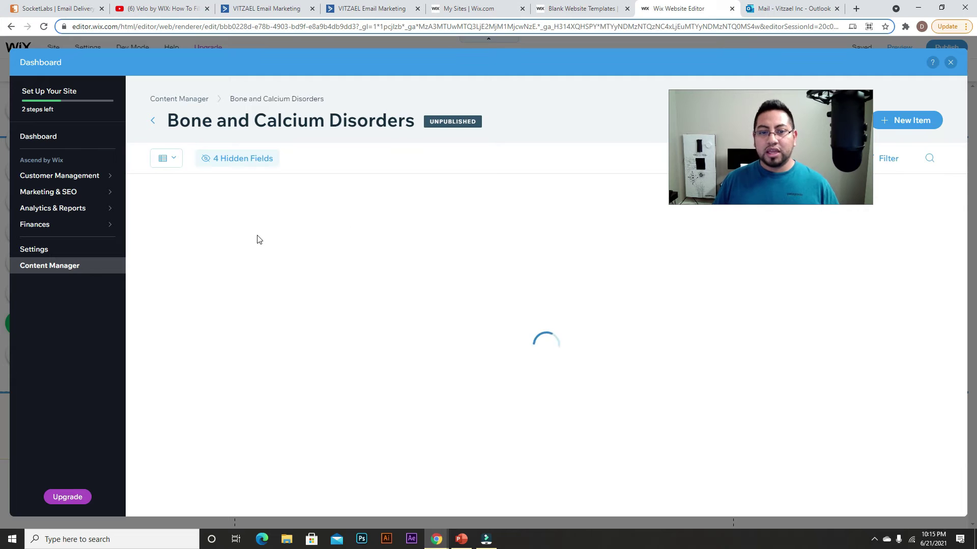
Check the bone and calcium topics in the Outlook document and add a text field named "description" to the Bone and Calcium Disorders collection.
{"action": "left_click", "coordinate": [765, 7]}
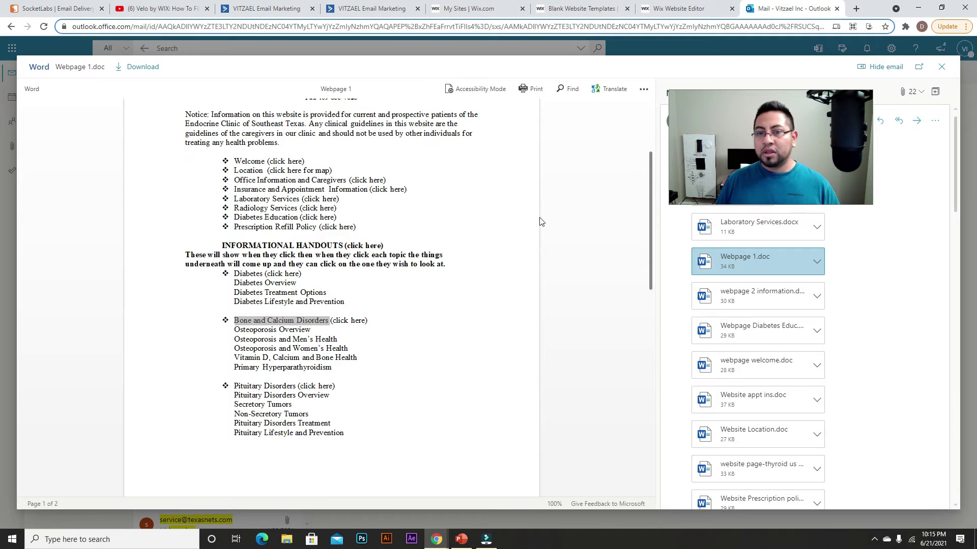
{"action": "left_click", "coordinate": [310, 316]}
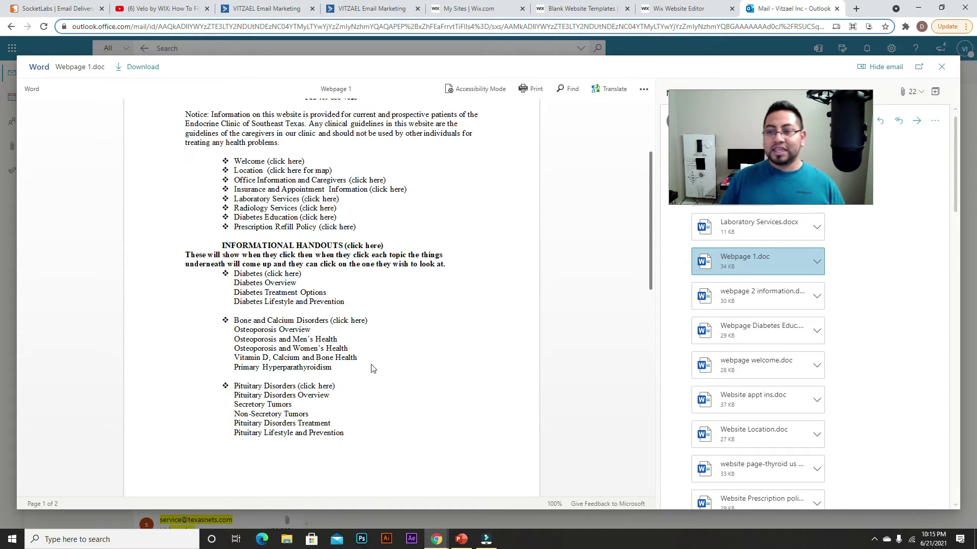
{"action": "left_click", "coordinate": [712, 7]}
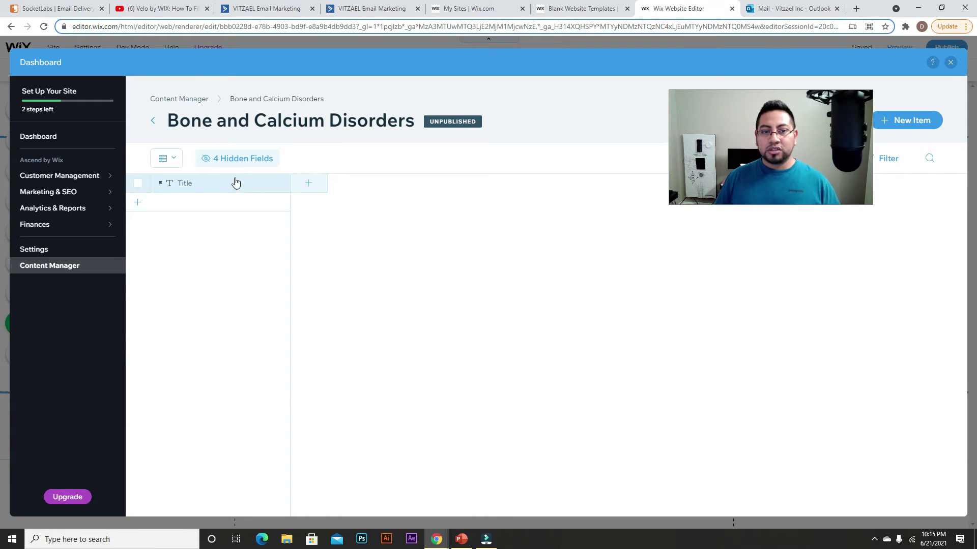
{"action": "left_click", "coordinate": [315, 186]}
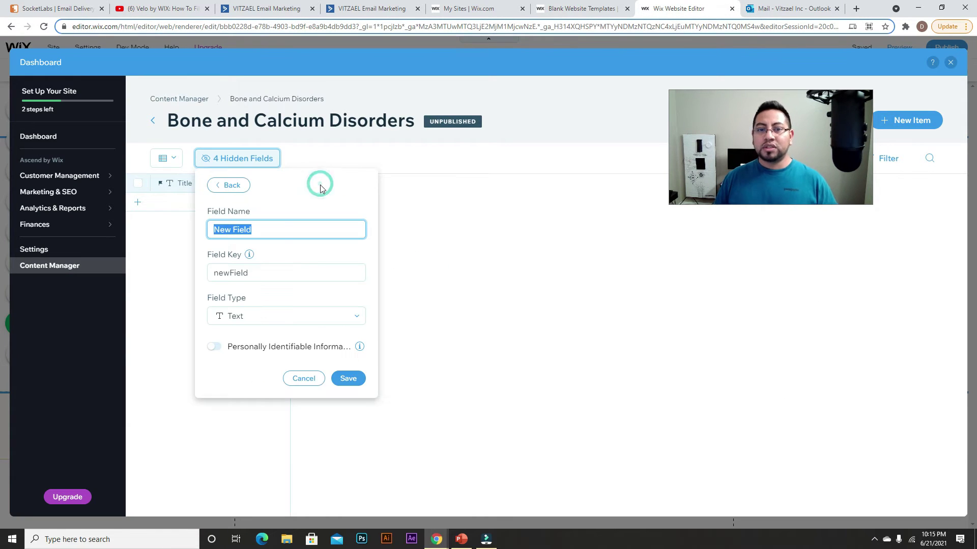
{"action": "type", "text": "d"}
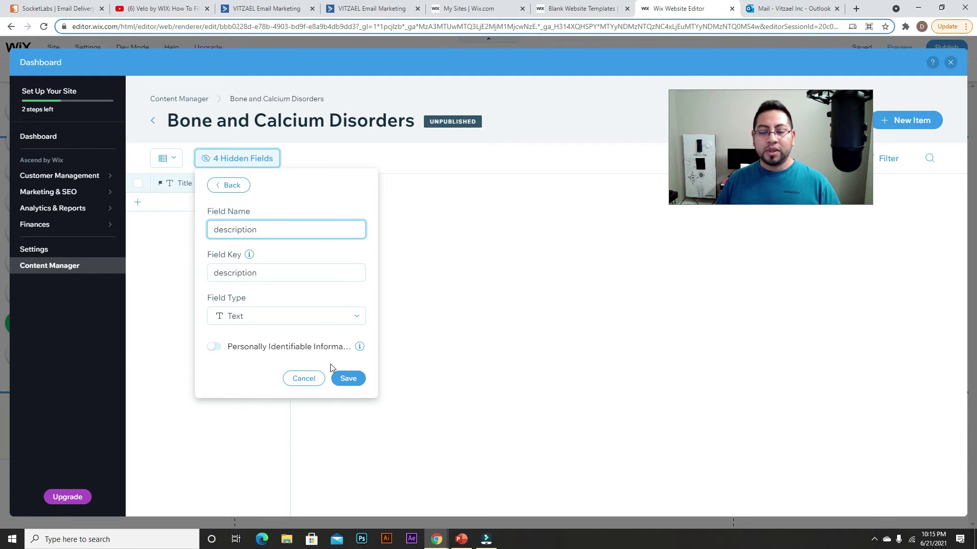
{"action": "type", "text": "escription"}
{"action": "left_click", "coordinate": [348, 379]}
{"action": "left_click", "coordinate": [189, 164]}
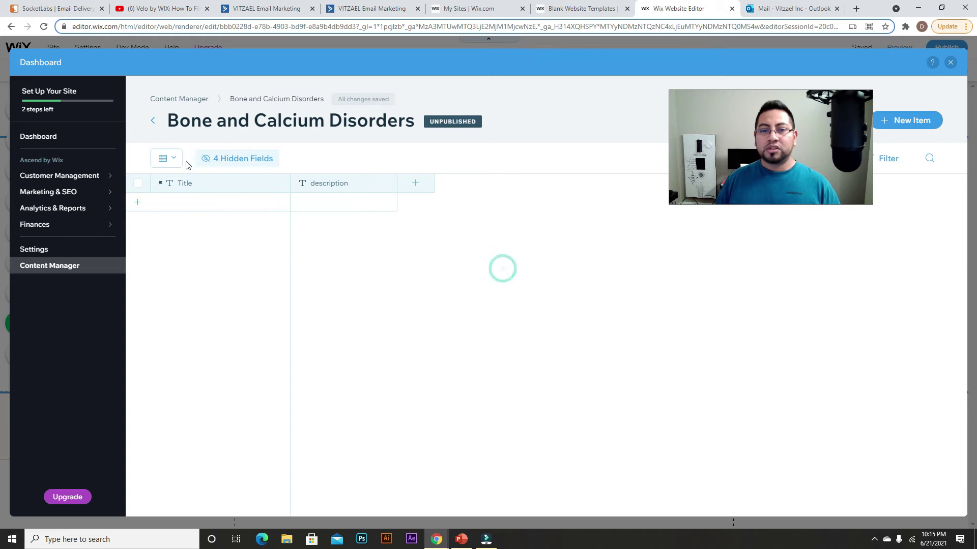
Copy "Osteoporosis Overview" from the Outlook document and enter it as the first item's title in the Bone and Calcium Disorders collection.
{"action": "left_click", "coordinate": [783, 8]}
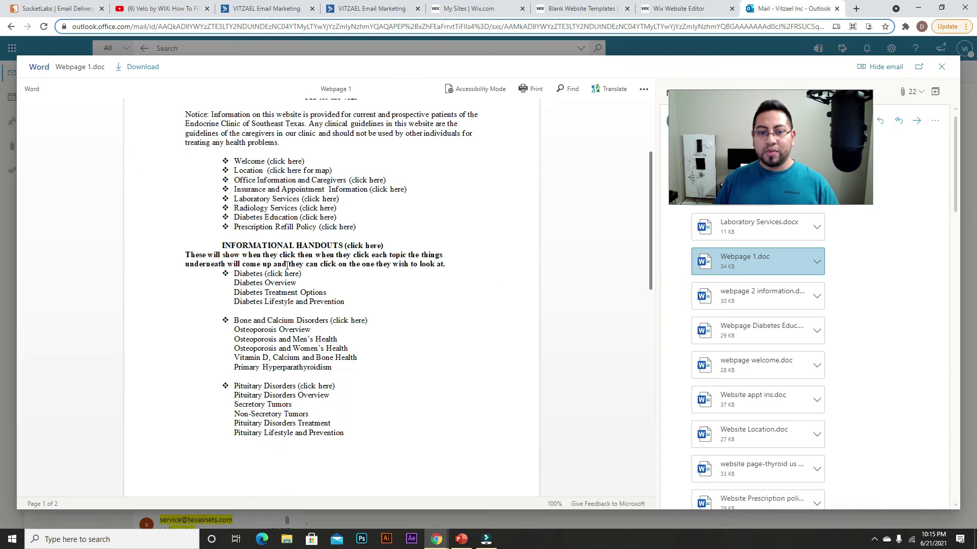
{"action": "left_click_drag", "start_coordinate": [235, 329], "coordinate": [334, 334]}
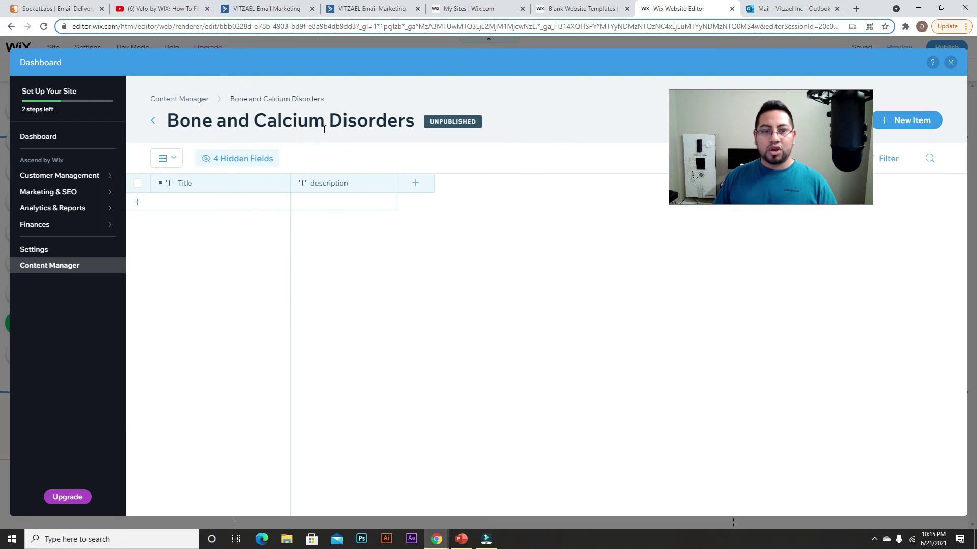
{"action": "left_click", "coordinate": [676, 8]}
{"action": "left_click", "coordinate": [193, 208]}
{"action": "key", "text": "ctrl+v"}
Copy "Osteoporosis and Men's Health" from the Outlook document and enter it as the second item's title in the collection.
{"action": "left_click", "coordinate": [769, 5]}
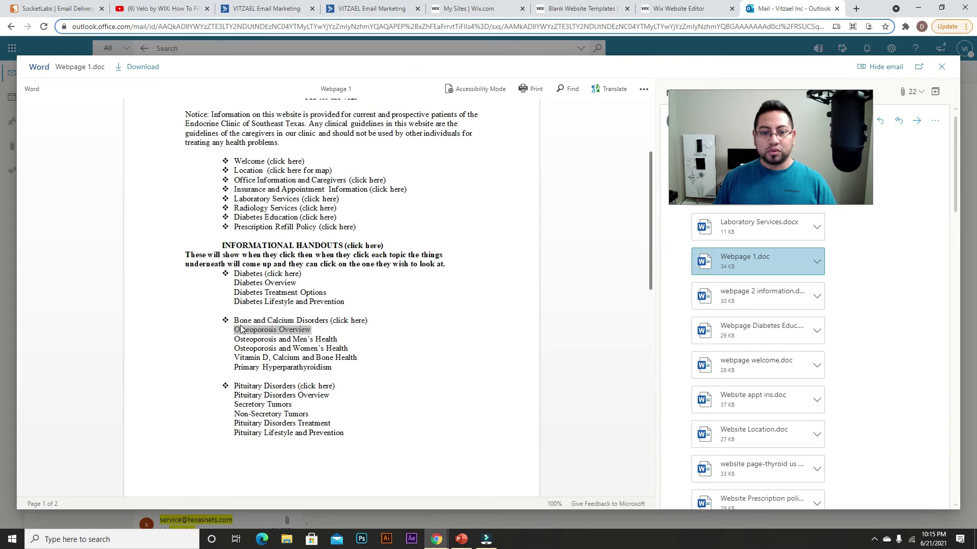
{"action": "left_click_drag", "start_coordinate": [235, 339], "coordinate": [334, 344]}
{"action": "right_click", "coordinate": [333, 341]}
{"action": "left_click", "coordinate": [351, 349]}
{"action": "left_click", "coordinate": [734, 4]}
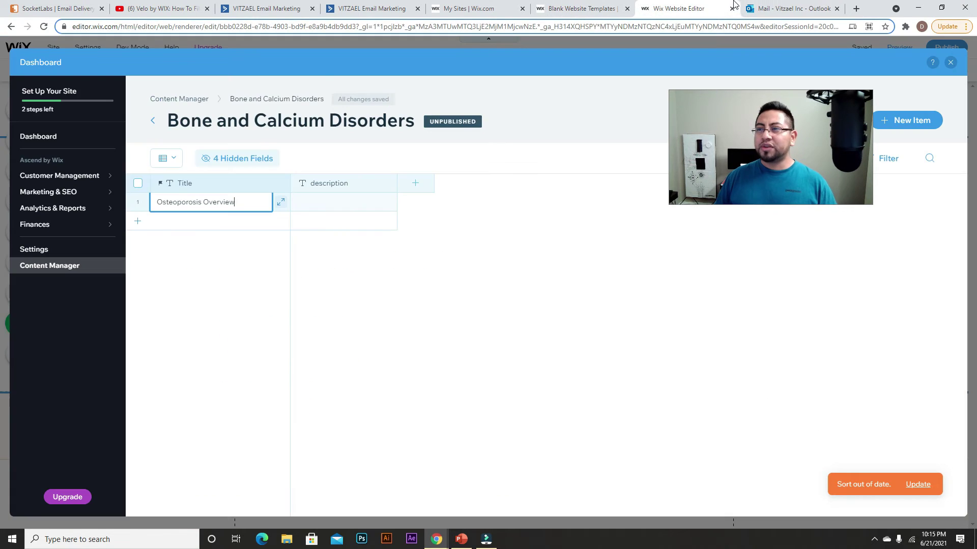
{"action": "left_click", "coordinate": [236, 220]}
{"action": "left_click", "coordinate": [235, 221]}
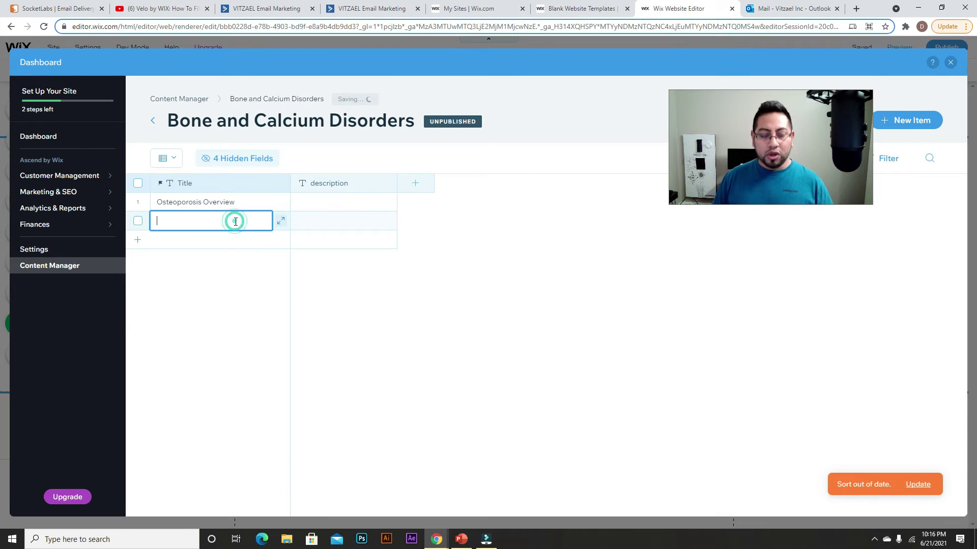
{"action": "key", "text": "ctrl+v"}
{"action": "left_click", "coordinate": [266, 287]}
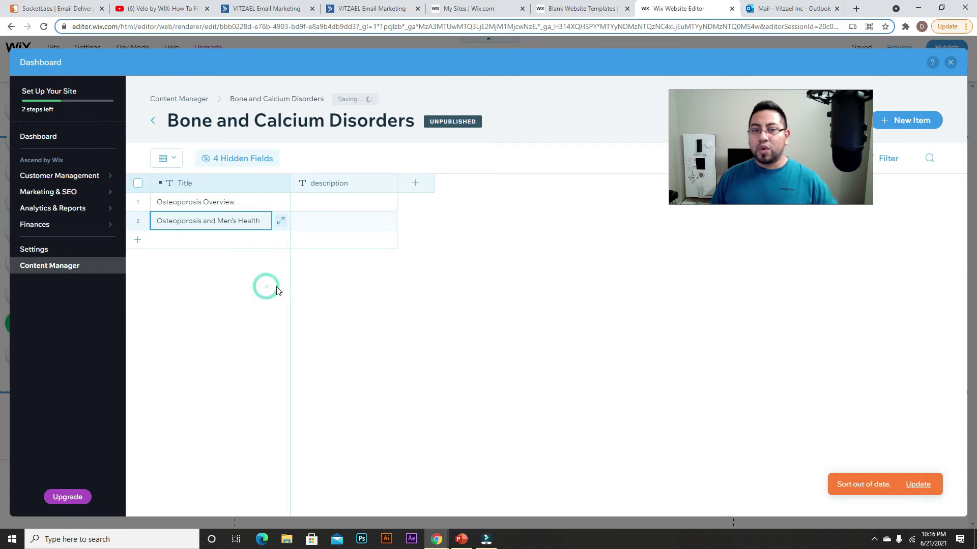
Copy "Osteoporosis and Women's Health" from the Outlook document and enter it as the third item's title in the Bone and Calcium Disorders collection.
{"action": "left_click", "coordinate": [756, 6]}
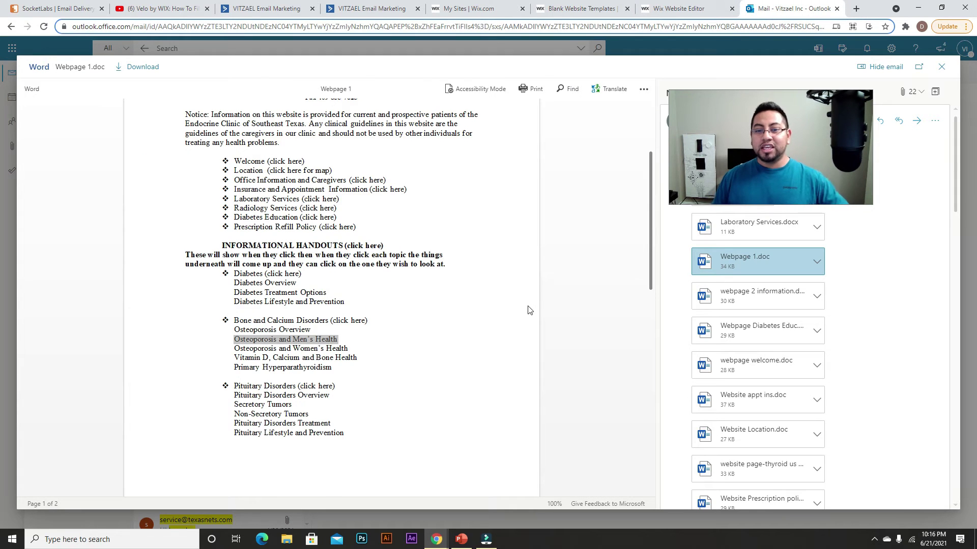
{"action": "scroll", "coordinate": [529, 311], "scroll_direction": "down", "scroll_amount": 2}
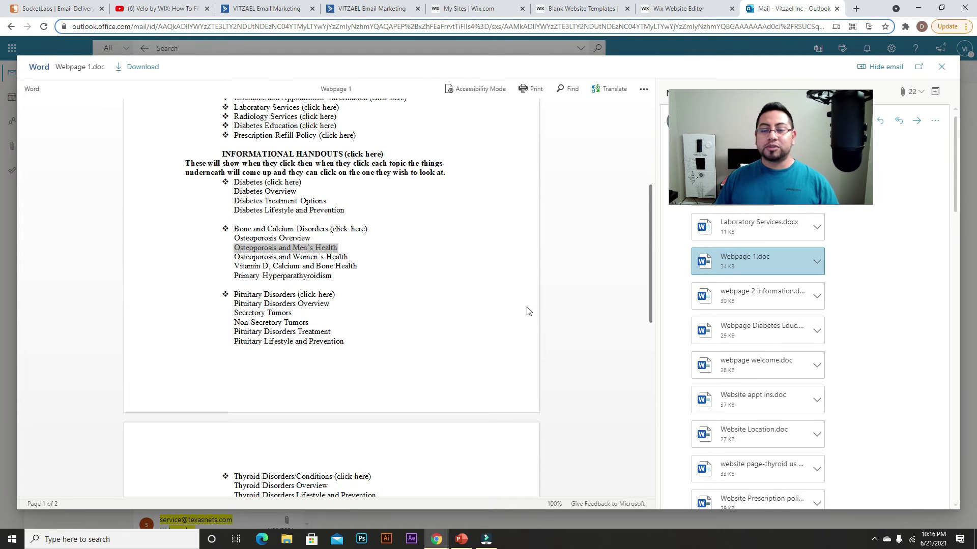
{"action": "left_click", "coordinate": [487, 281]}
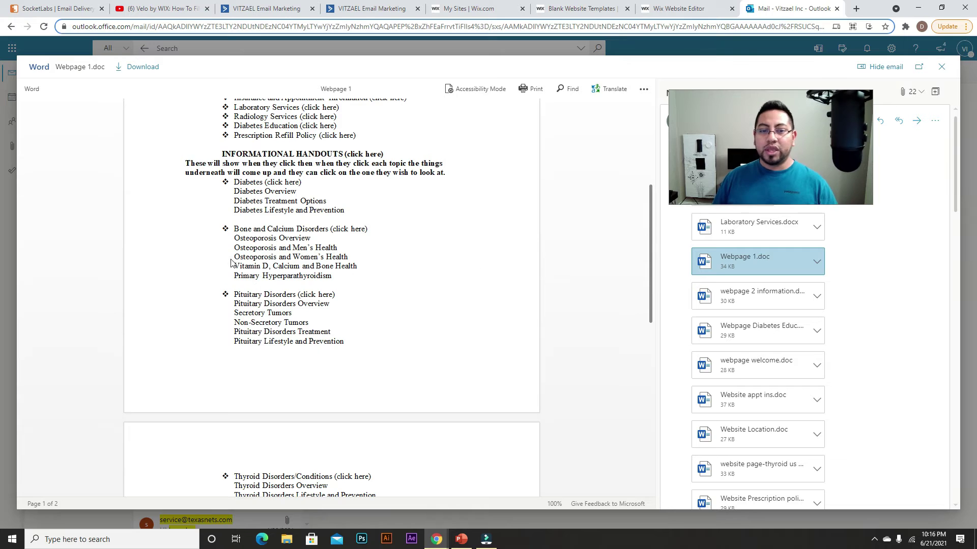
{"action": "left_click_drag", "start_coordinate": [235, 257], "coordinate": [355, 259]}
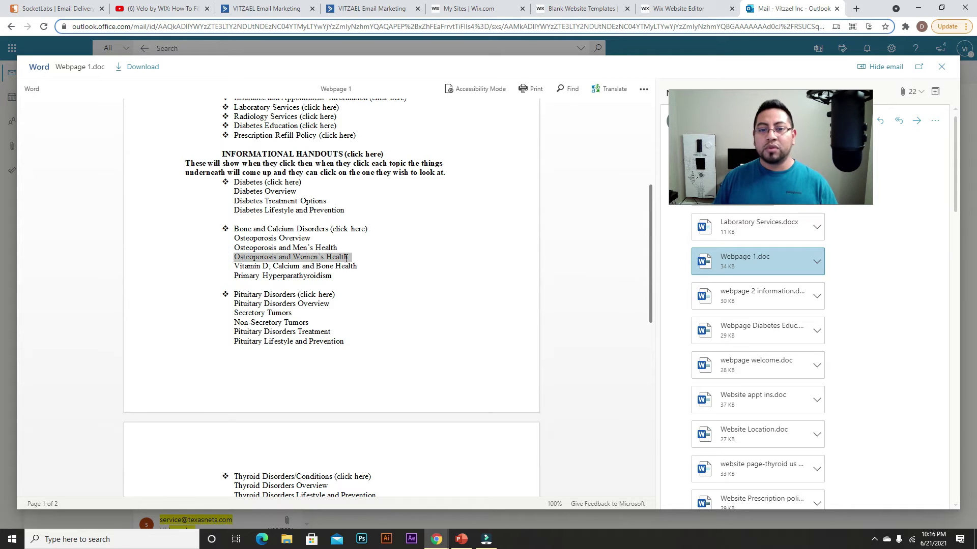
{"action": "left_click", "coordinate": [371, 265]}
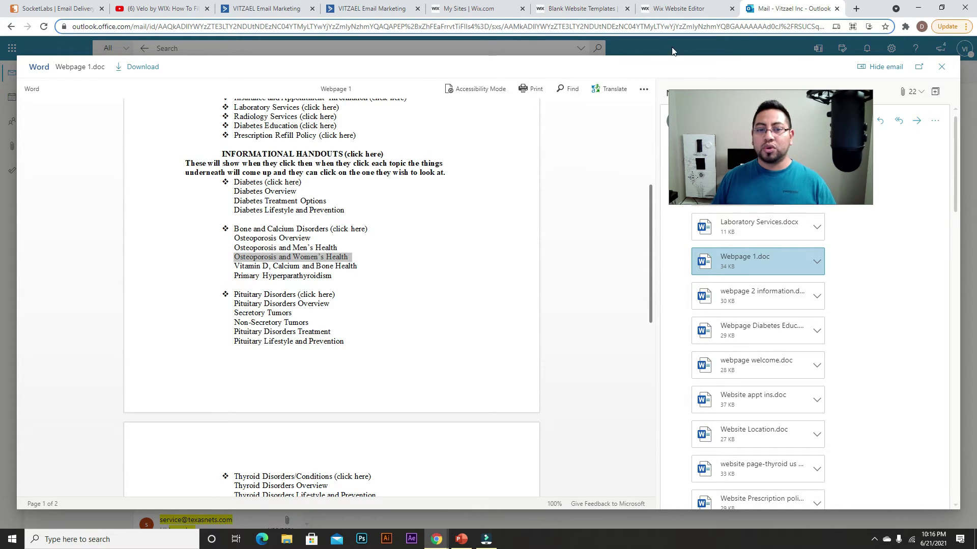
{"action": "left_click", "coordinate": [681, 8]}
{"action": "left_click", "coordinate": [241, 239]}
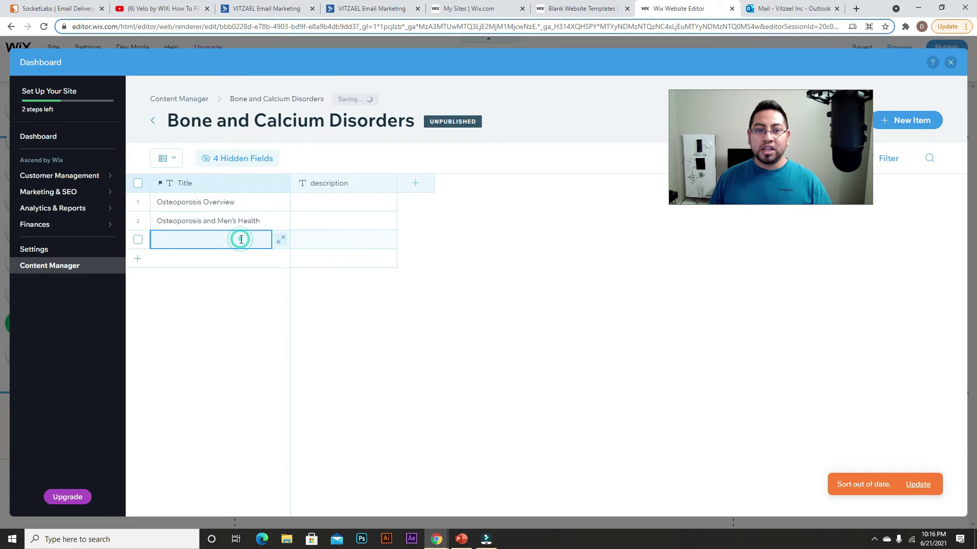
{"action": "key", "text": "ctrl+v"}
{"action": "left_click", "coordinate": [282, 328]}
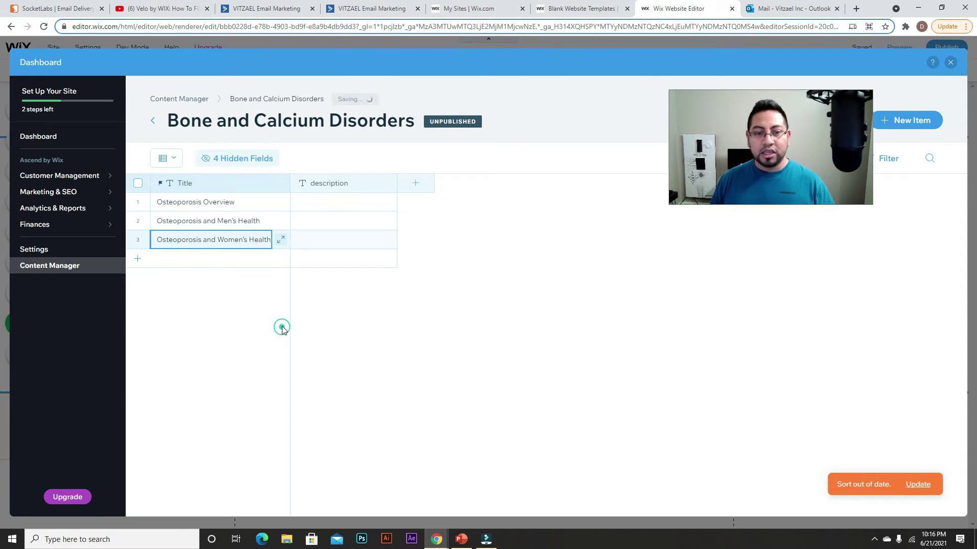
Copy "Vitamin D, Calcium and Bone Health" from the Outlook document and enter it as the fourth item's title in the collection.
{"action": "left_click", "coordinate": [758, 9]}
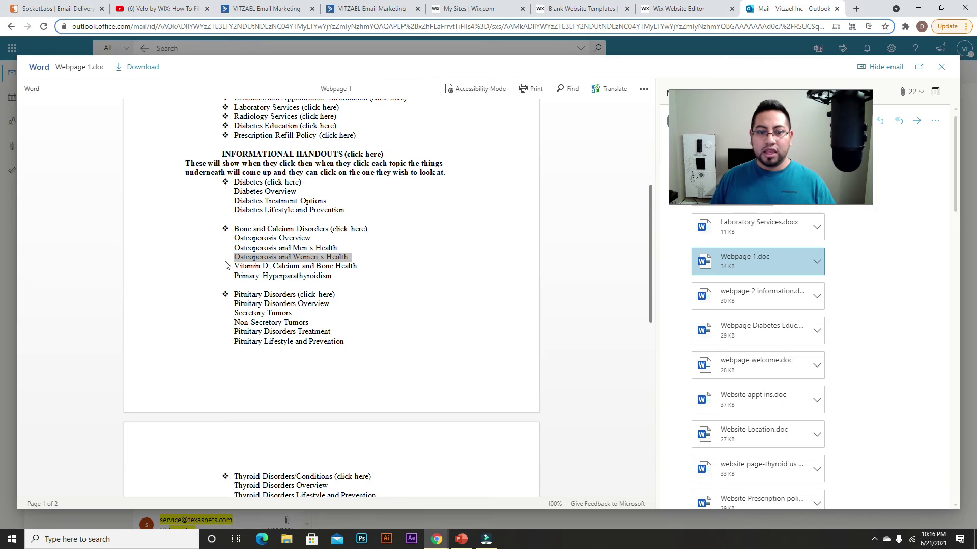
{"action": "mouse_move", "coordinate": [236, 264]}
{"action": "left_mouse_down"}
{"action": "mouse_move", "coordinate": [351, 267]}
{"action": "mouse_move", "coordinate": [239, 266]}
{"action": "left_mouse_up"}
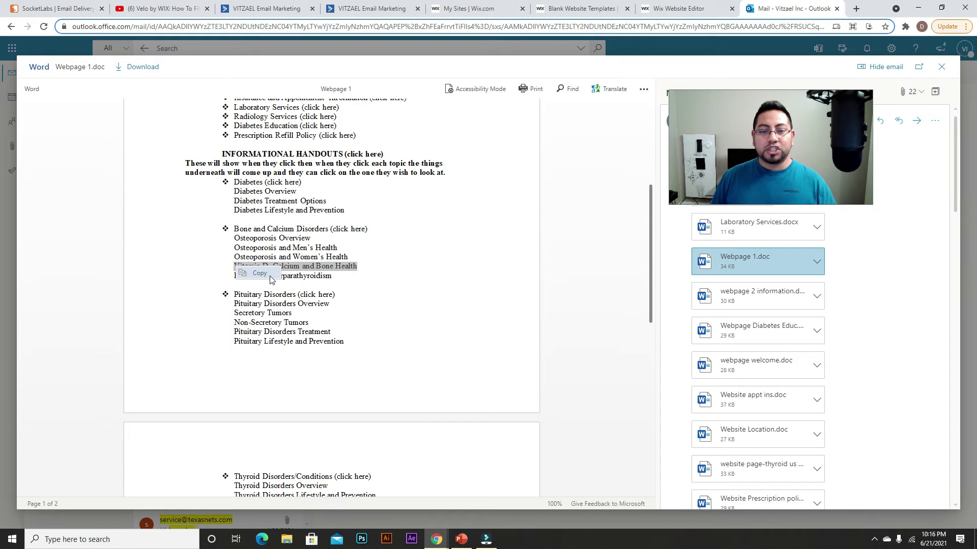
{"action": "left_click", "coordinate": [717, 6]}
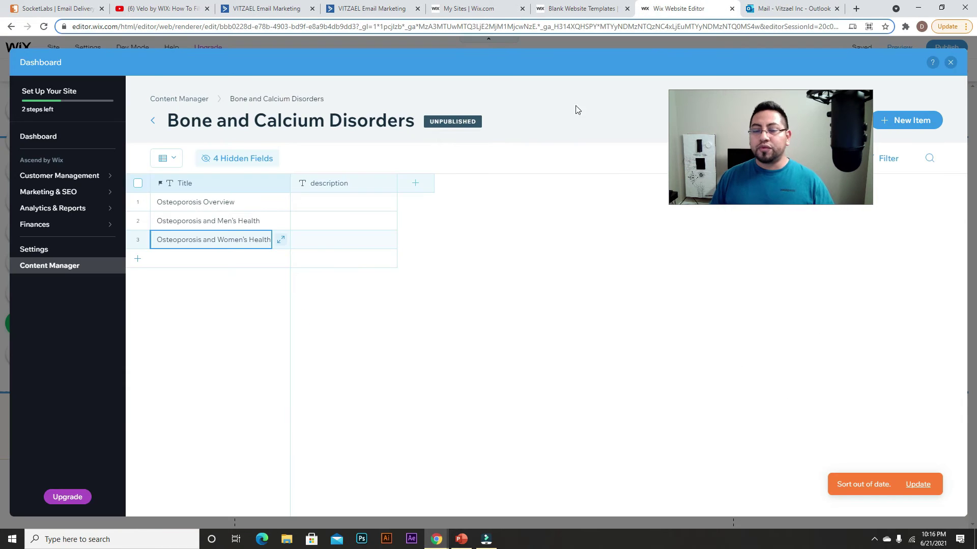
{"action": "left_click", "coordinate": [237, 254]}
{"action": "key", "text": "ctrl+v"}
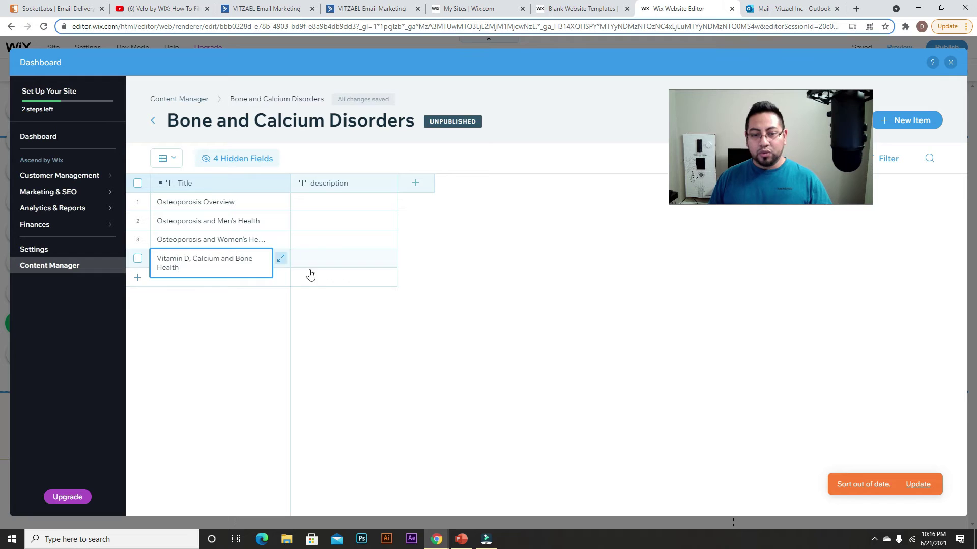
{"action": "left_click", "coordinate": [342, 322]}
Copy "Primary Hyperparathyroidism" from the Outlook document and enter it as the fifth item's title in the collection.
{"action": "left_click", "coordinate": [775, 9]}
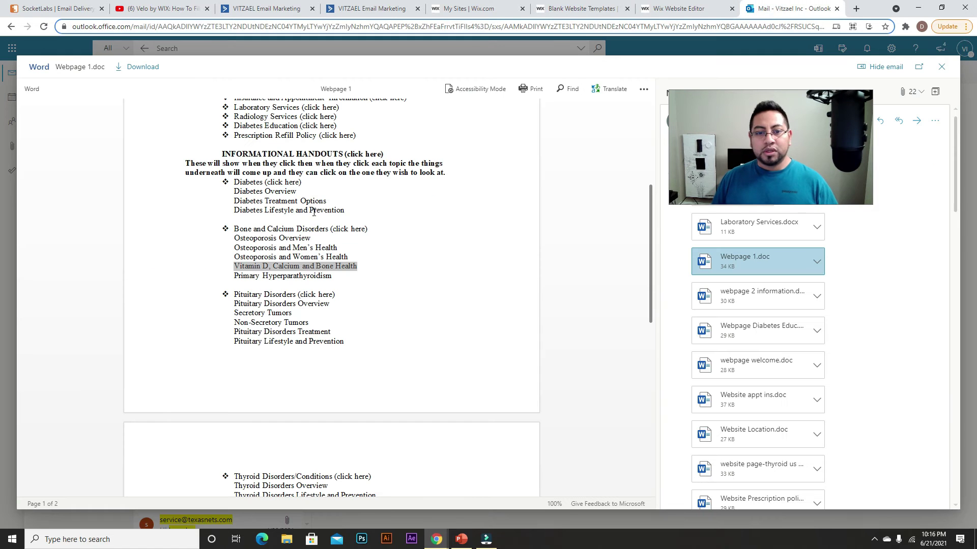
{"action": "left_click_drag", "start_coordinate": [234, 277], "coordinate": [329, 278]}
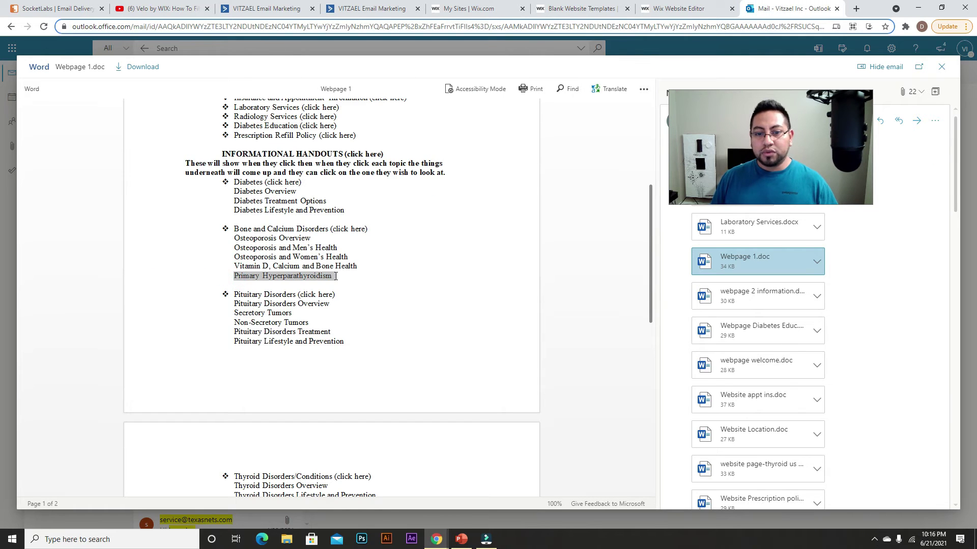
{"action": "left_click", "coordinate": [338, 281]}
{"action": "left_click", "coordinate": [669, 6]}
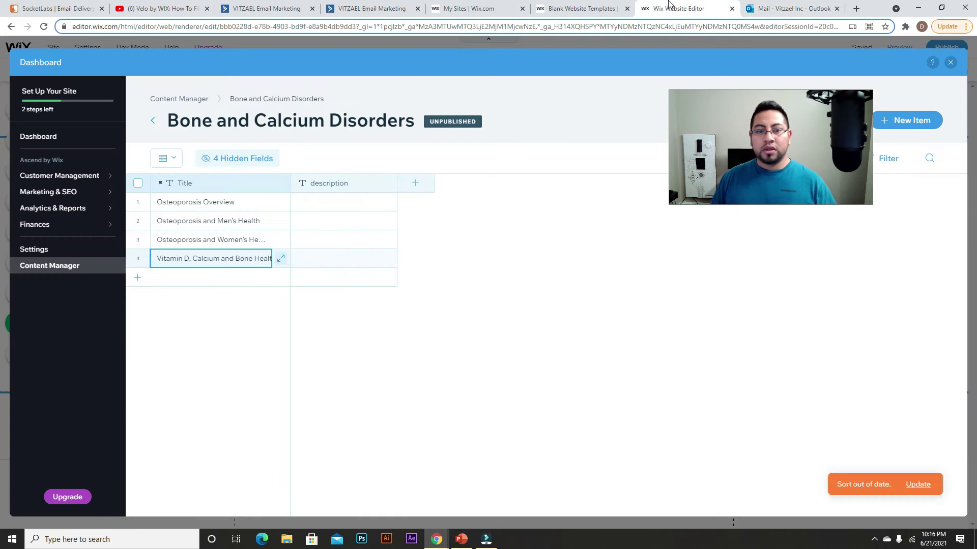
{"action": "left_click", "coordinate": [197, 278]}
{"action": "key", "text": "ctrl+v"}
{"action": "left_click", "coordinate": [224, 345]}
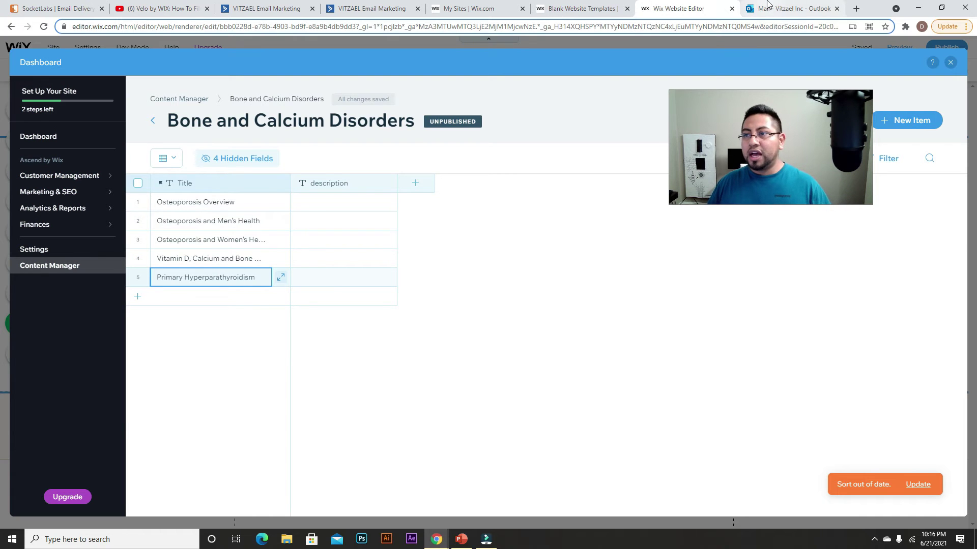
Check the topic list in the Outlook document and fill the Osteoporosis Overview description with "1a" plus the copied "Think about how many pages" sample text.
{"action": "left_click", "coordinate": [788, 9]}
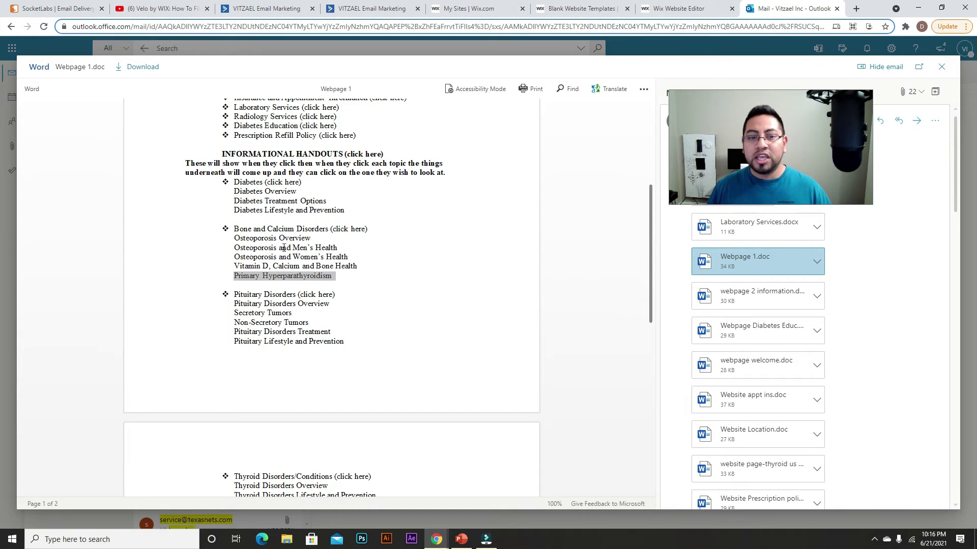
{"action": "left_click", "coordinate": [426, 286]}
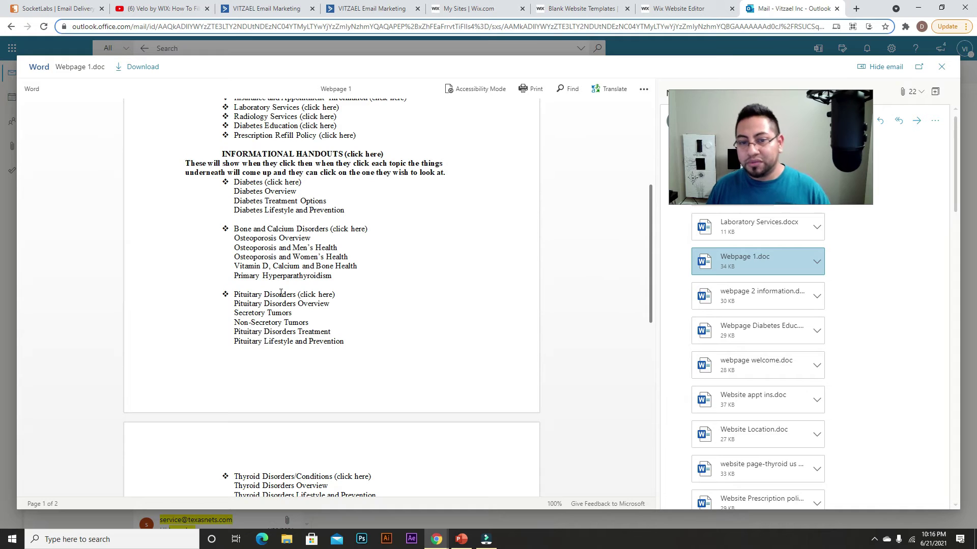
{"action": "left_click", "coordinate": [679, 9]}
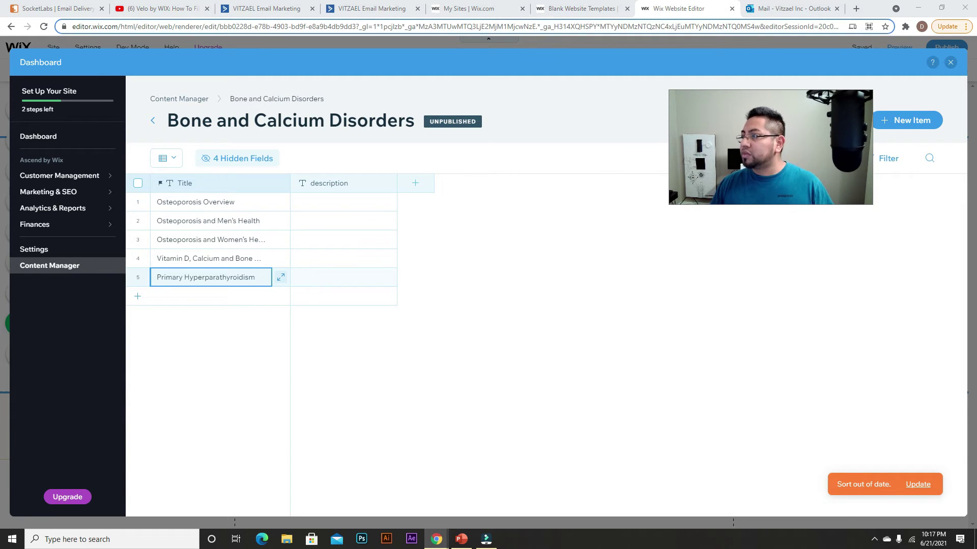
{"action": "left_click", "coordinate": [338, 197]}
{"action": "left_click", "coordinate": [338, 198]}
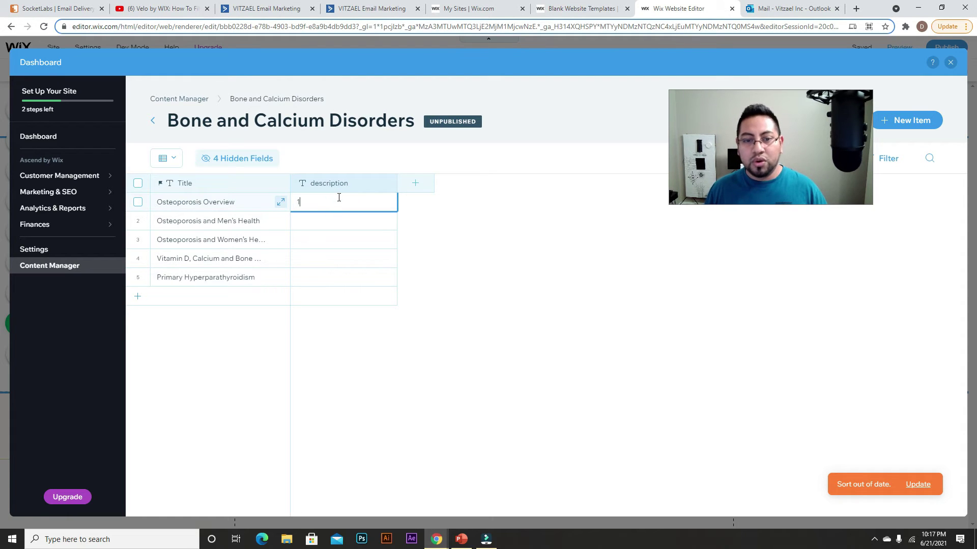
{"action": "type", "text": "1a"}
{"action": "key", "text": "ctrl+v"}
{"action": "left_click", "coordinate": [431, 239]}
Fill the Osteoporosis and Men's Health description with "2a" followed by the copied "Think about how many pages" sample text.
{"action": "left_click", "coordinate": [364, 222]}
{"action": "left_click", "coordinate": [365, 221]}
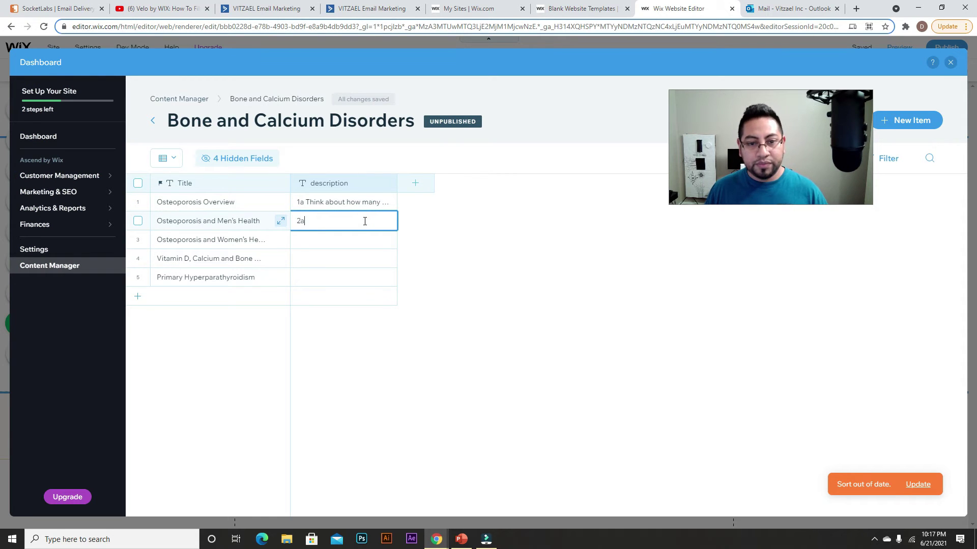
{"action": "type", "text": "2a"}
{"action": "key", "text": "ctrl+v"}
{"action": "left_click", "coordinate": [491, 283]}
Fill the Osteoporosis and Women's Health description with "3a" followed by the copied "Think about how many pages" sample text.
{"action": "left_click", "coordinate": [306, 238]}
{"action": "left_click", "coordinate": [306, 238]}
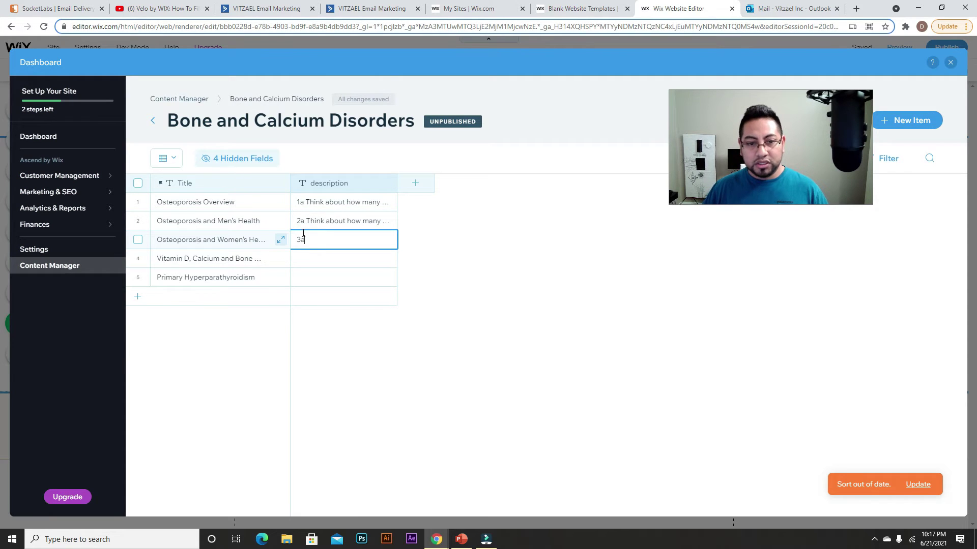
{"action": "type", "text": "3a"}
{"action": "key", "text": "ctrl+v"}
{"action": "left_click", "coordinate": [454, 251]}
Fill the Vitamin D, Calcium and Bone Health description with "4a" followed by the copied "Think about how many pages" sample text.
{"action": "left_click", "coordinate": [334, 260]}
{"action": "left_click", "coordinate": [336, 261]}
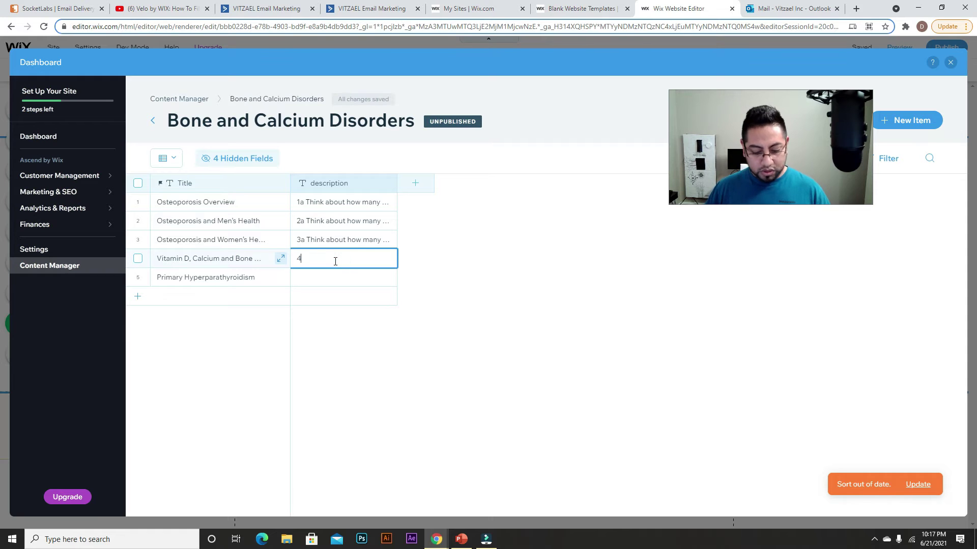
{"action": "type", "text": "4a"}
{"action": "key", "text": "ctrl+v"}
{"action": "left_click", "coordinate": [518, 291]}
Fill the Primary Hyperparathyroidism description with "5a" followed by the copied "Think about how many pages" sample text.
{"action": "left_click", "coordinate": [333, 276]}
{"action": "left_click", "coordinate": [334, 277]}
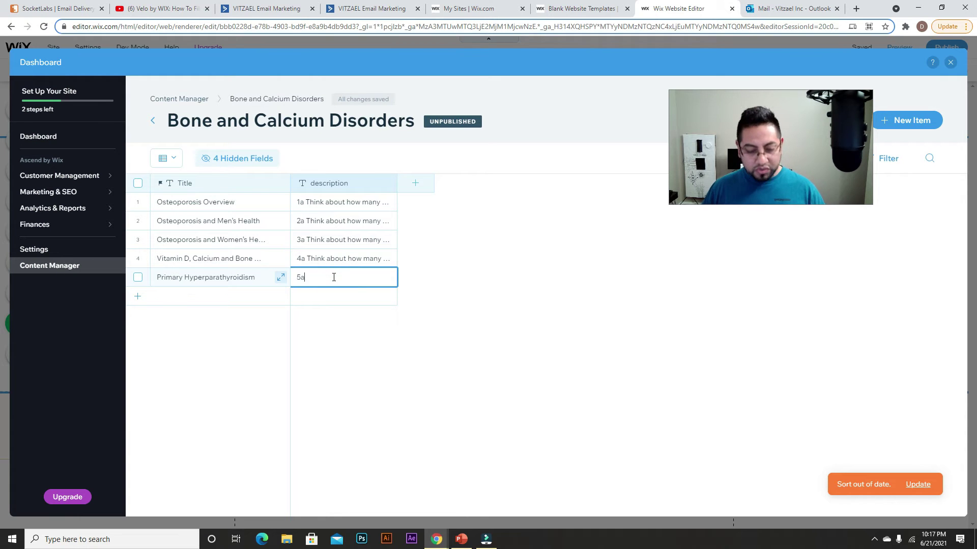
{"action": "type", "text": "5a"}
{"action": "type", "text": "Think about how many pages there are on your website. Probably not a ton, right? And think about how often you update those pages. Probably not that often, right?"}
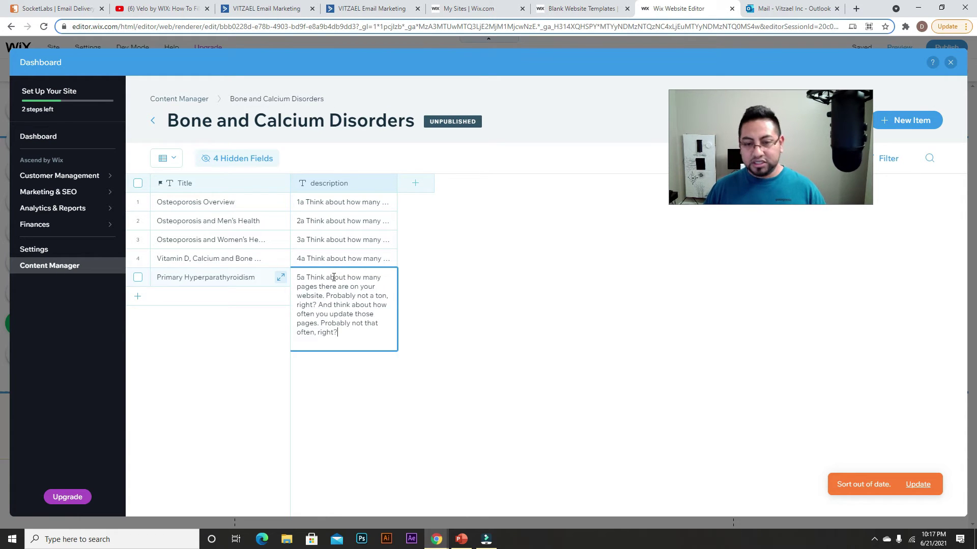
{"action": "left_click", "coordinate": [487, 308]}
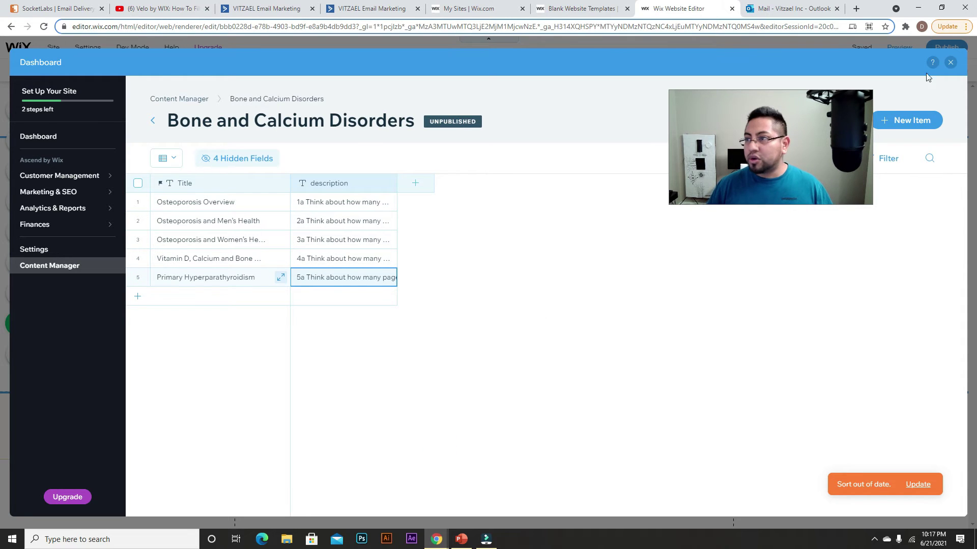
Close the collection dashboard and the Content Manager to return to the HOME page layout.
{"action": "left_click", "coordinate": [949, 63]}
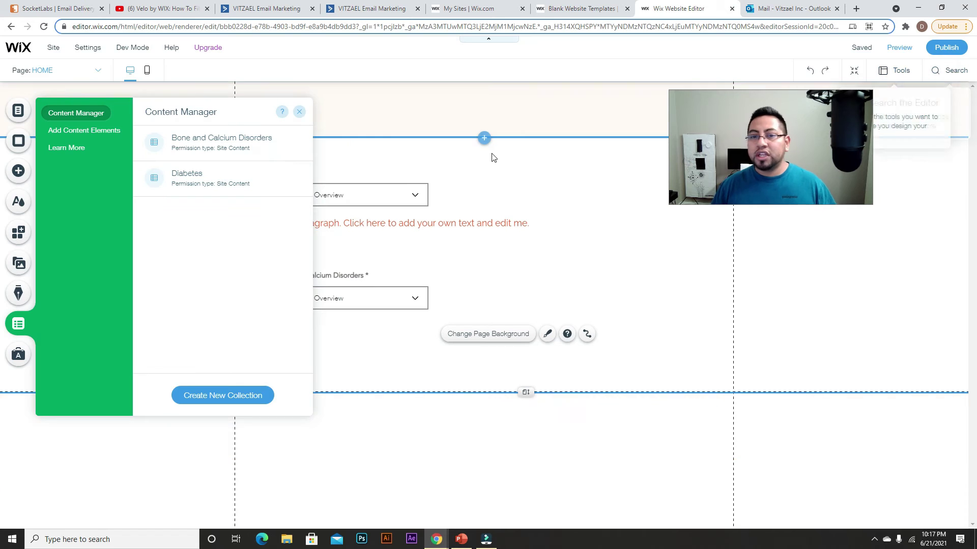
{"action": "left_click", "coordinate": [300, 112]}
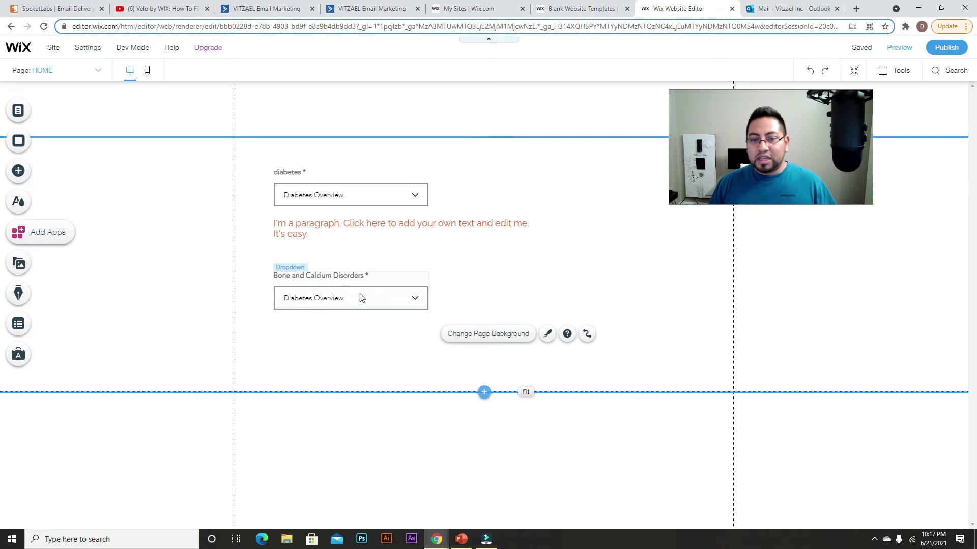
{"action": "left_click", "coordinate": [23, 172]}
{"action": "left_click", "coordinate": [478, 197]}
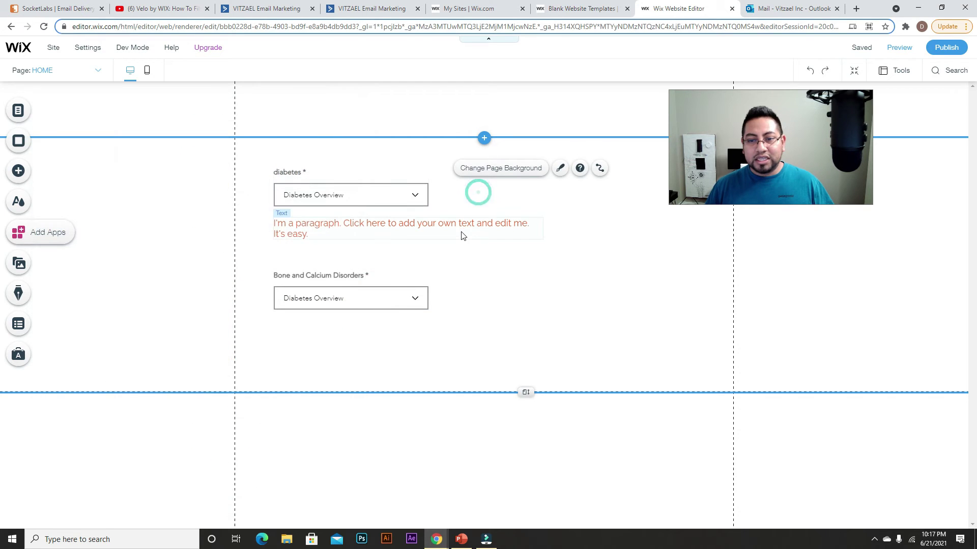
Copy the paragraph text under the diabetes dropdown and place the copy below the Bone and Calcium Disorders dropdown, aligned with its edge.
{"action": "left_click", "coordinate": [460, 228]}
{"action": "right_click", "coordinate": [460, 231]}
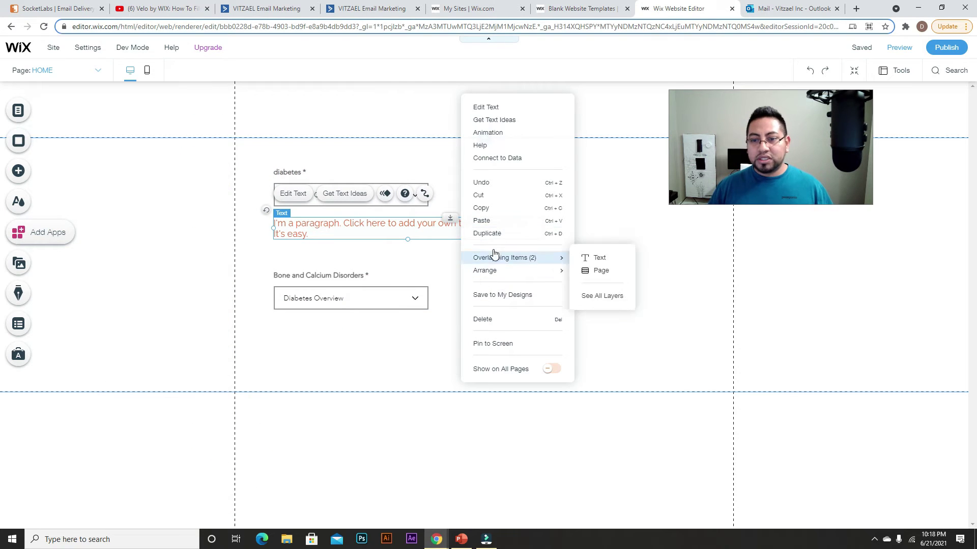
{"action": "left_click", "coordinate": [491, 208]}
{"action": "left_click", "coordinate": [417, 339]}
{"action": "right_click", "coordinate": [417, 339]}
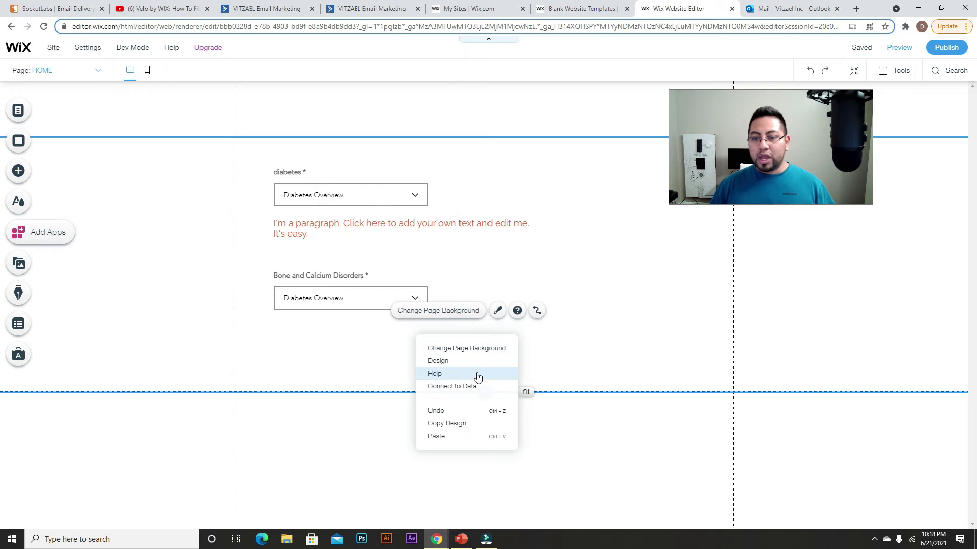
{"action": "left_click", "coordinate": [463, 436]}
{"action": "left_click_drag", "start_coordinate": [656, 348], "coordinate": [514, 350]}
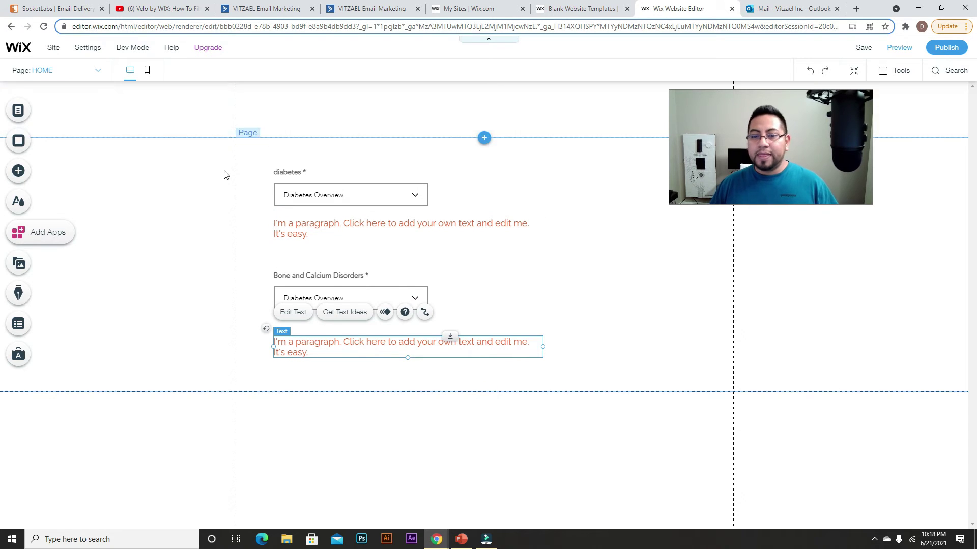
{"action": "left_click", "coordinate": [648, 345]}
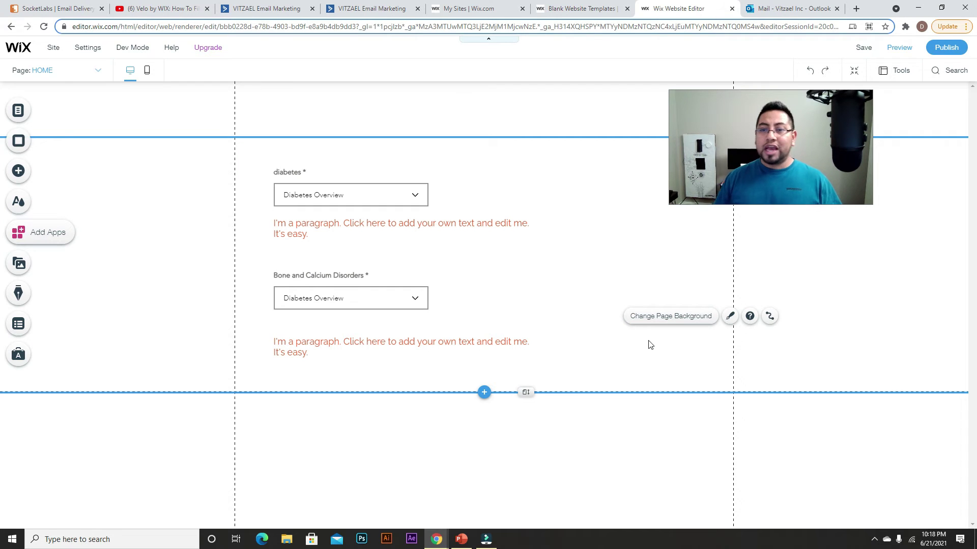
Add a black Classic strip to the page and move the diabetes dropdown and its paragraph text onto it.
{"action": "left_click", "coordinate": [19, 169]}
{"action": "mouse_move", "coordinate": [44, 132]}
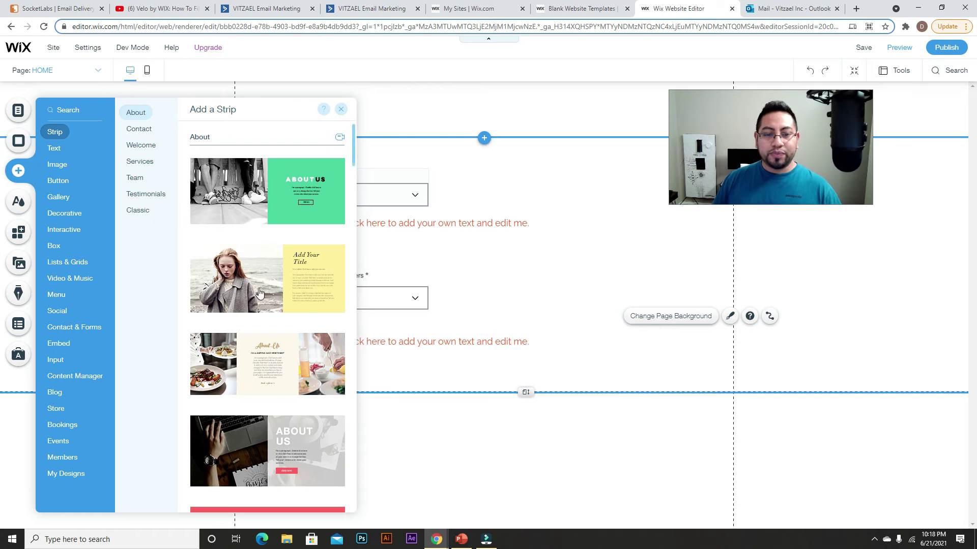
{"action": "scroll", "coordinate": [260, 293], "scroll_direction": "down", "scroll_amount": 10}
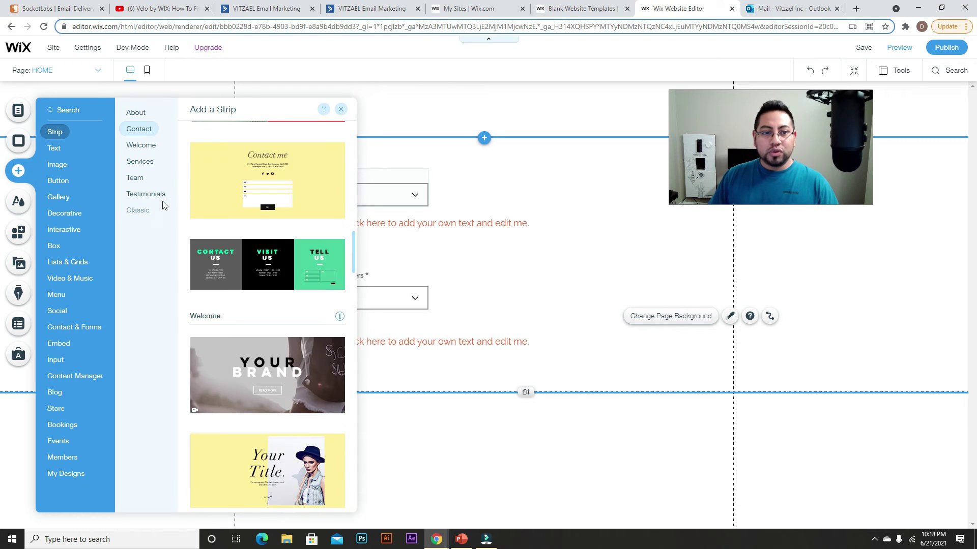
{"action": "left_click", "coordinate": [149, 211]}
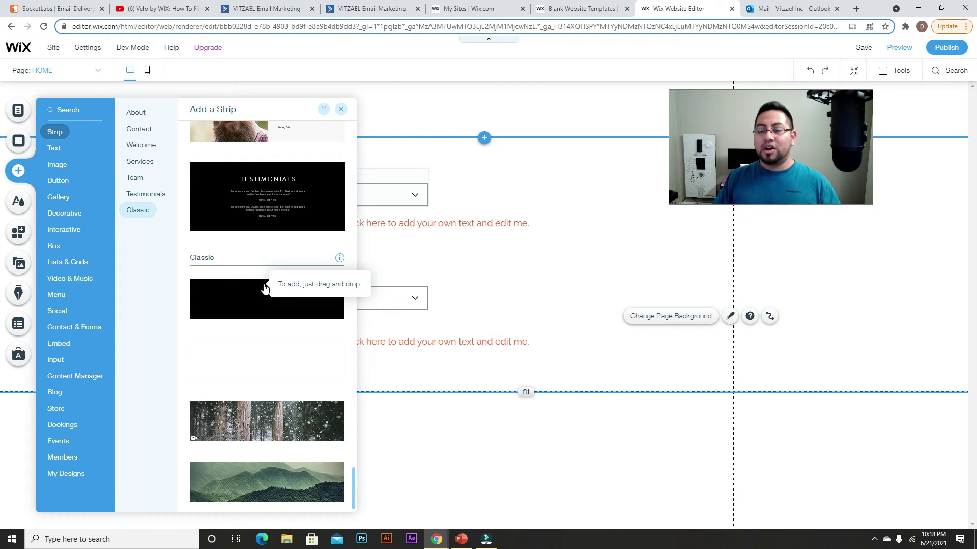
{"action": "left_click_drag", "start_coordinate": [264, 288], "coordinate": [456, 247]}
{"action": "left_click_drag", "start_coordinate": [342, 369], "coordinate": [348, 192]}
{"action": "left_click_drag", "start_coordinate": [357, 395], "coordinate": [362, 224]}
Add a white Classic strip below the black one and move the Bone and Calcium Disorders dropdown and its paragraph onto it.
{"action": "scroll", "coordinate": [488, 360], "scroll_direction": "down", "scroll_amount": 2}
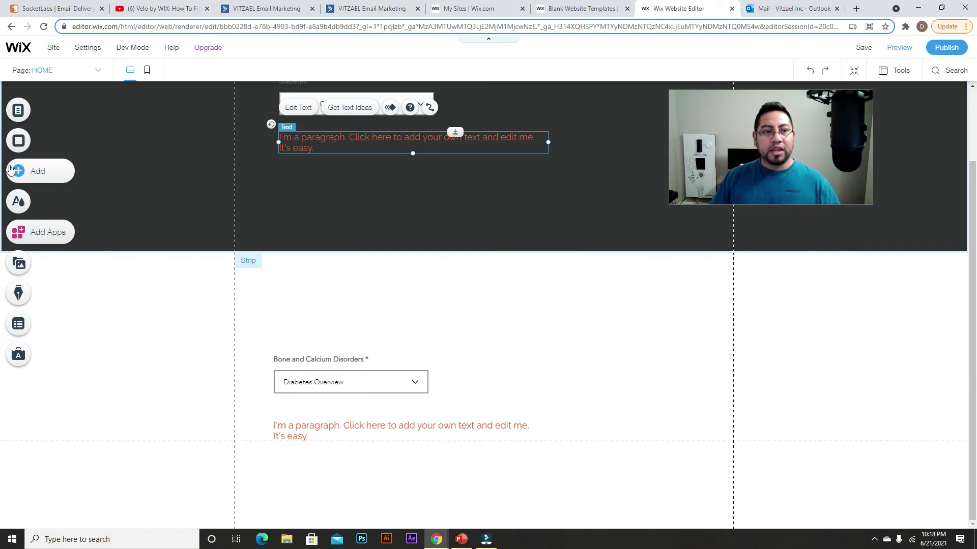
{"action": "left_click", "coordinate": [17, 170]}
{"action": "left_click", "coordinate": [139, 211]}
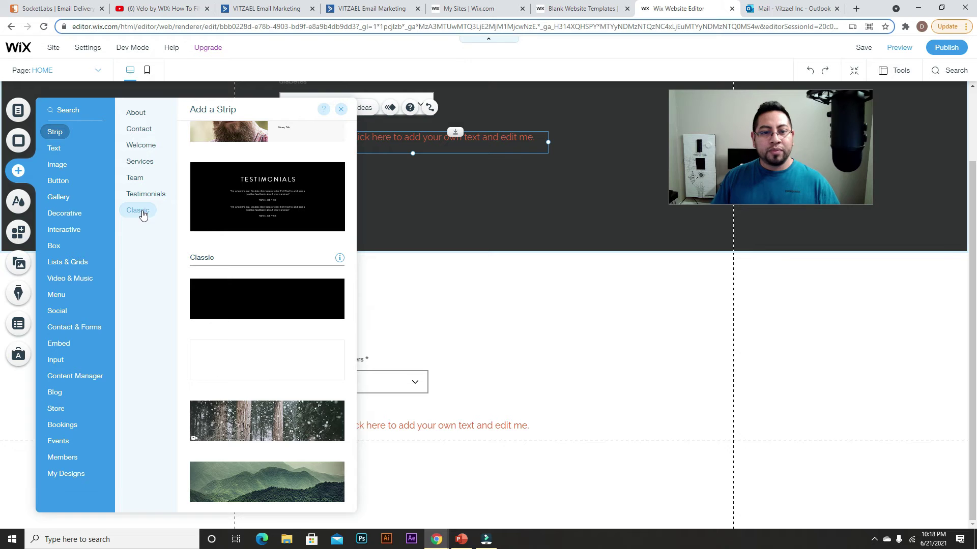
{"action": "left_click_drag", "start_coordinate": [261, 369], "coordinate": [484, 344]}
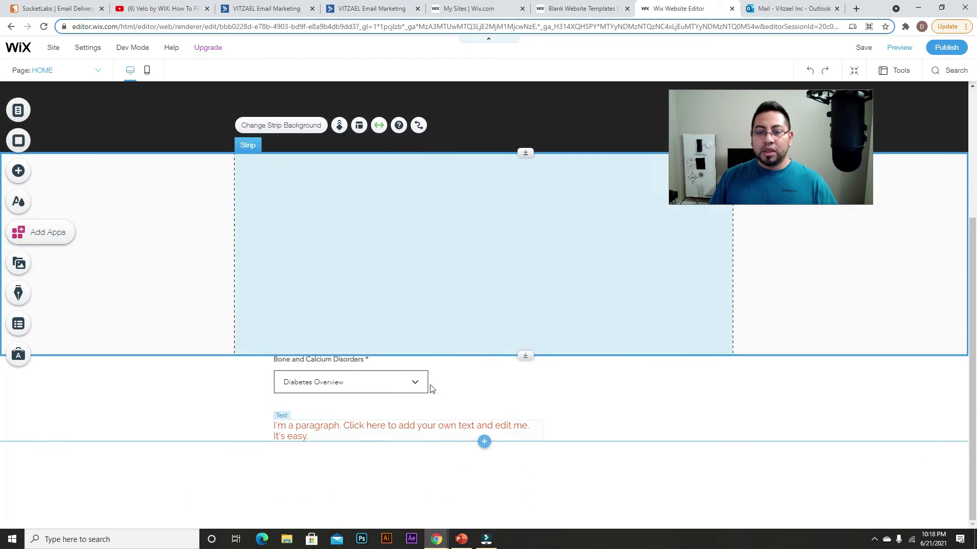
{"action": "left_click_drag", "start_coordinate": [347, 354], "coordinate": [344, 196]}
{"action": "left_click_drag", "start_coordinate": [369, 434], "coordinate": [362, 242]}
{"action": "scroll", "coordinate": [443, 323], "scroll_direction": "up", "scroll_amount": 4}
{"action": "scroll", "coordinate": [611, 242], "scroll_direction": "down", "scroll_amount": 2}
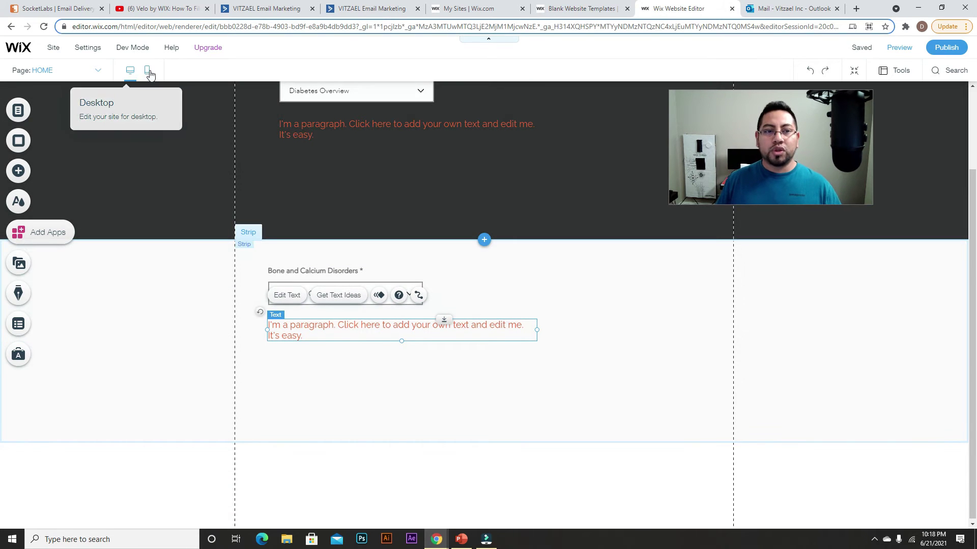
Check the page's mobile layout, skipping the introduction, and return to the desktop layout.
{"action": "left_click", "coordinate": [147, 69]}
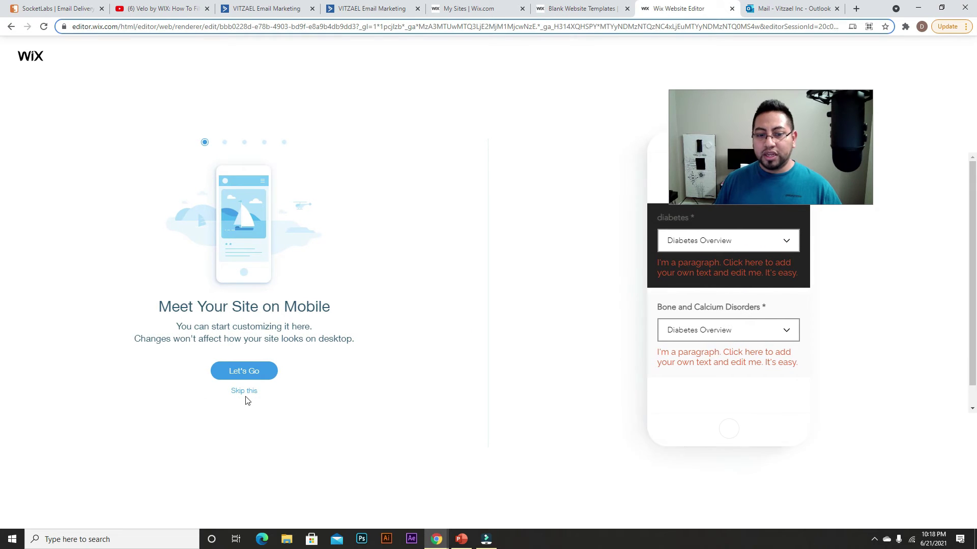
{"action": "left_click", "coordinate": [238, 392]}
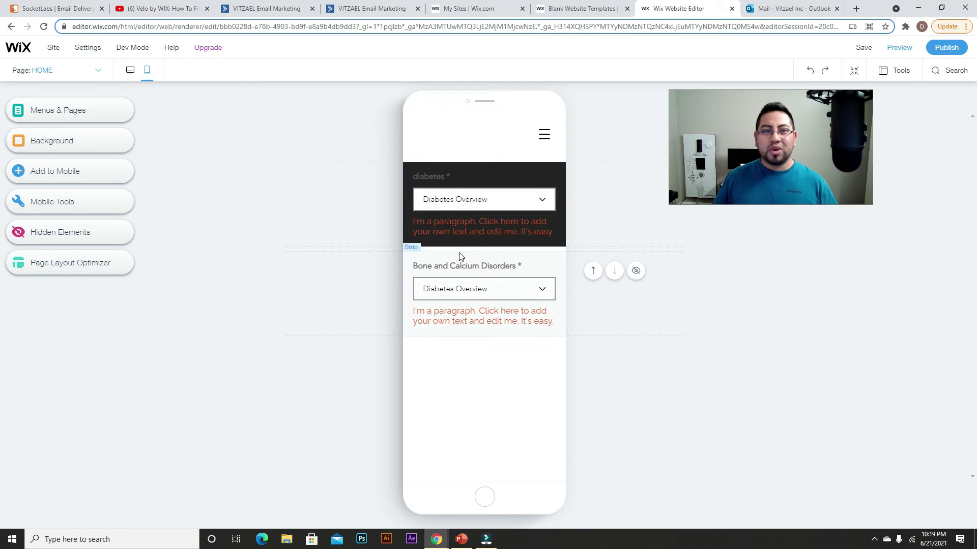
{"action": "left_click", "coordinate": [130, 72]}
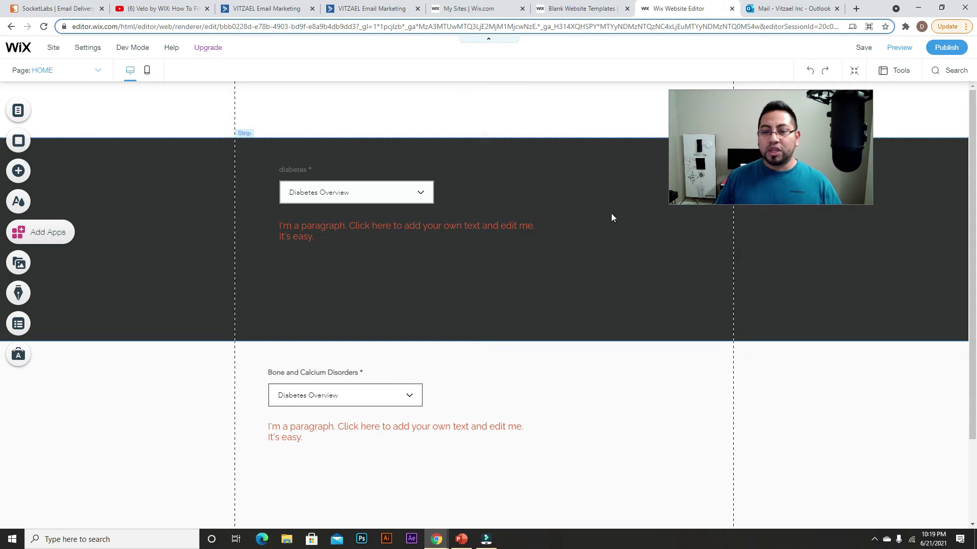
Change the background color of the strip holding the diabetes dropdown to light grey.
{"action": "left_click", "coordinate": [613, 176]}
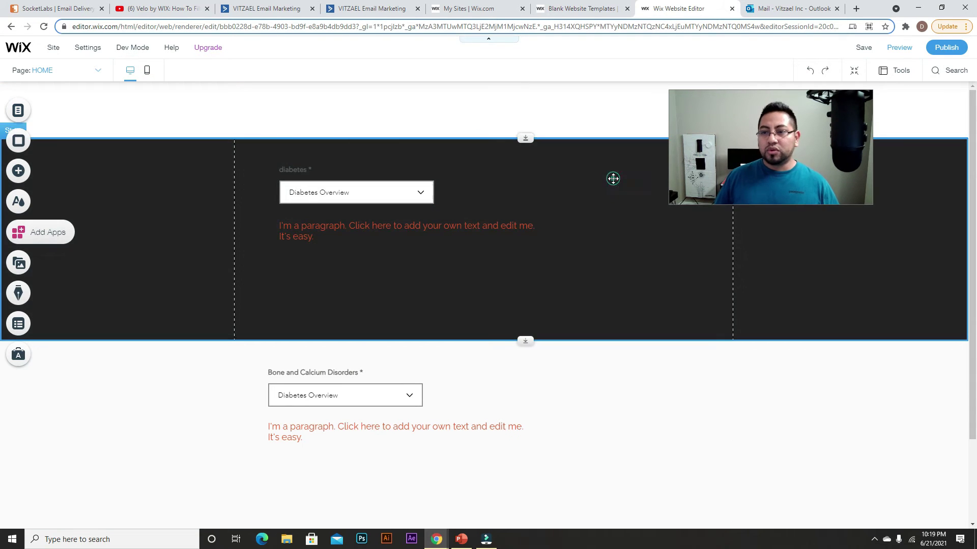
{"action": "left_click", "coordinate": [303, 110]}
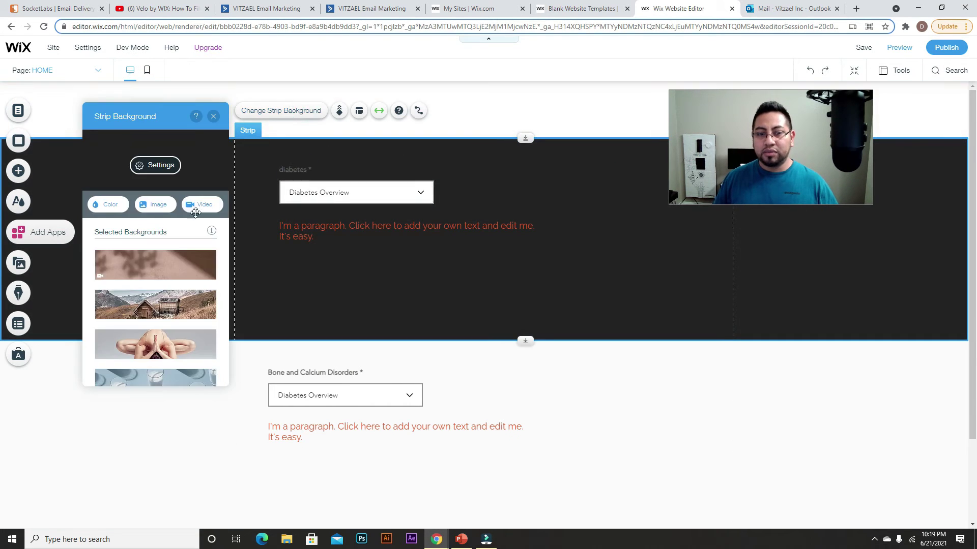
{"action": "left_click", "coordinate": [120, 205]}
{"action": "left_click", "coordinate": [155, 253]}
{"action": "left_click", "coordinate": [669, 251]}
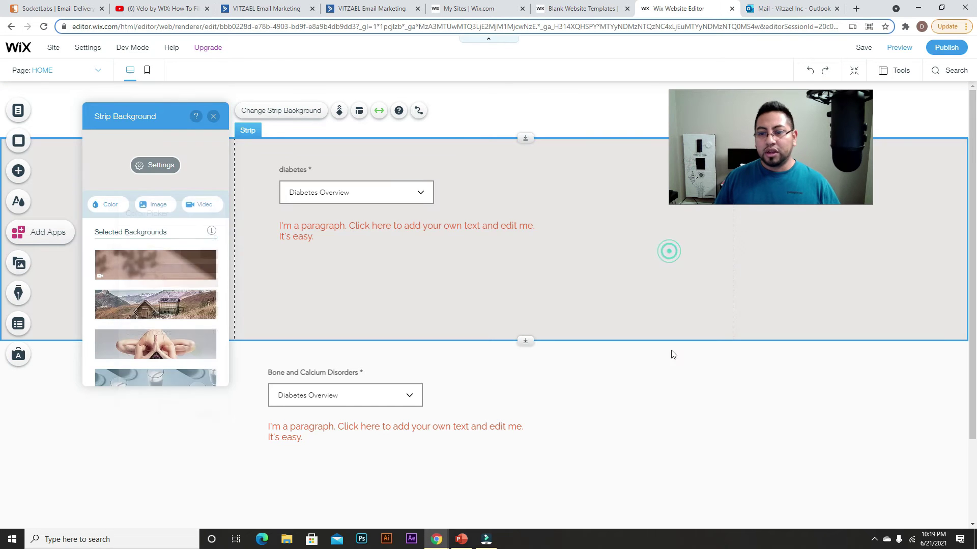
{"action": "left_click", "coordinate": [673, 355]}
{"action": "scroll", "coordinate": [436, 351], "scroll_direction": "down", "scroll_amount": 2}
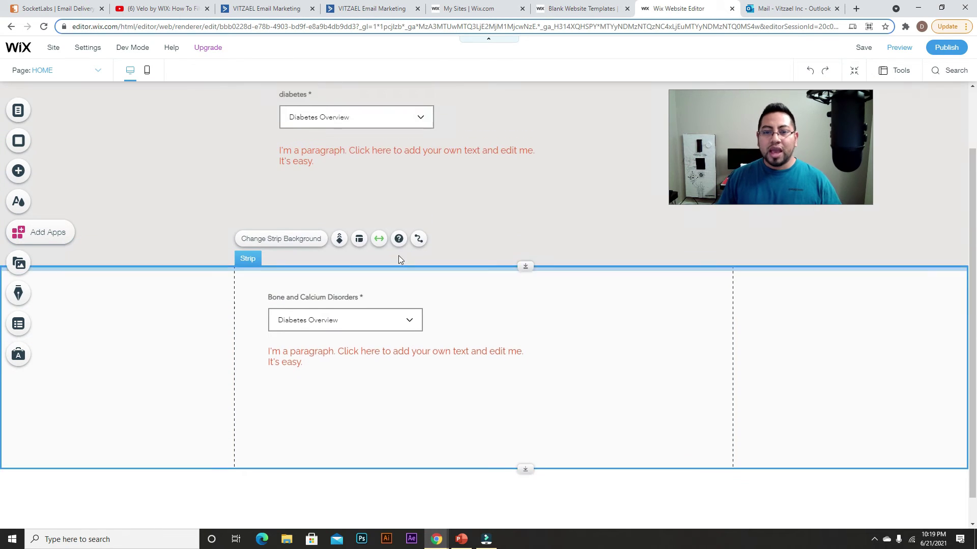
{"action": "scroll", "coordinate": [399, 256], "scroll_direction": "up", "scroll_amount": 2}
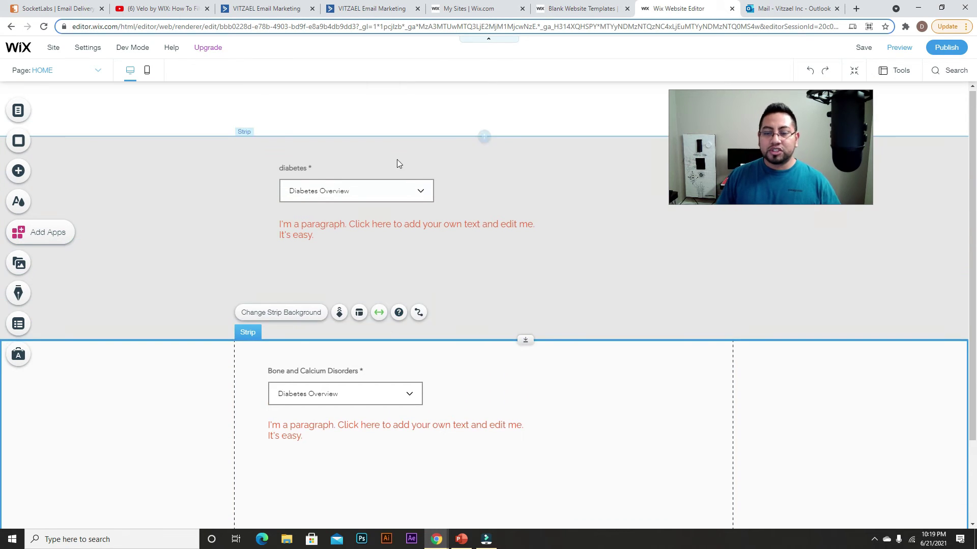
Add a dataset content element to the page and place it beside the diabetes dropdown, outside the gridlines.
{"action": "left_click", "coordinate": [19, 326]}
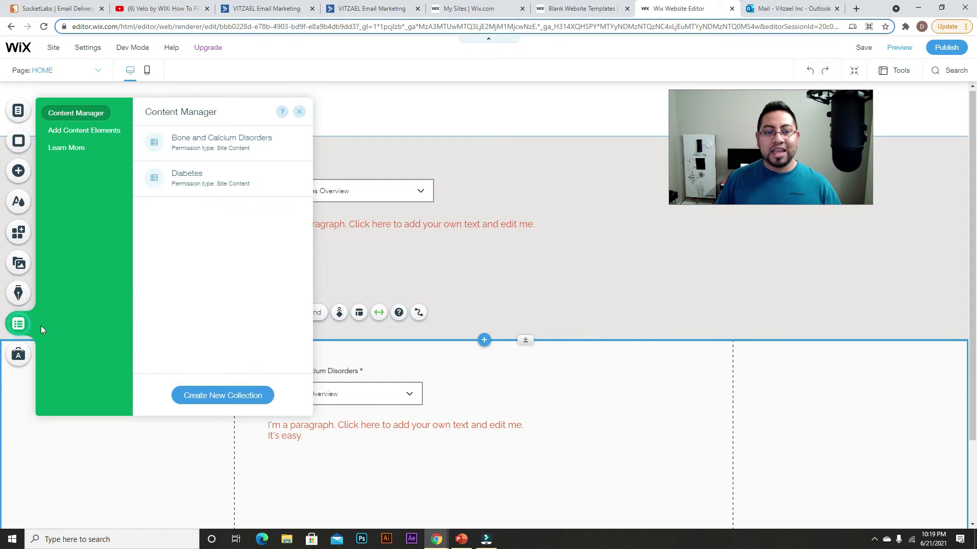
{"action": "left_click", "coordinate": [105, 134]}
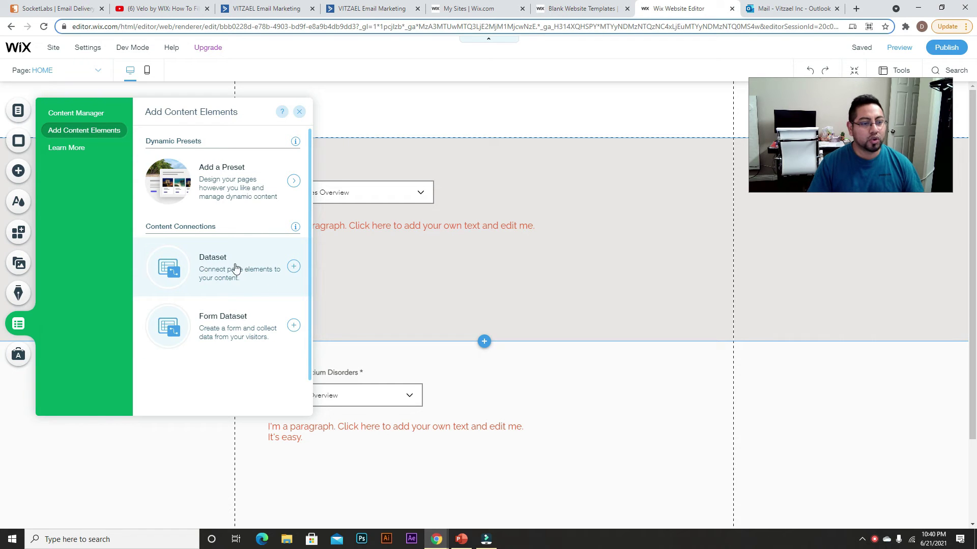
{"action": "left_click", "coordinate": [222, 261]}
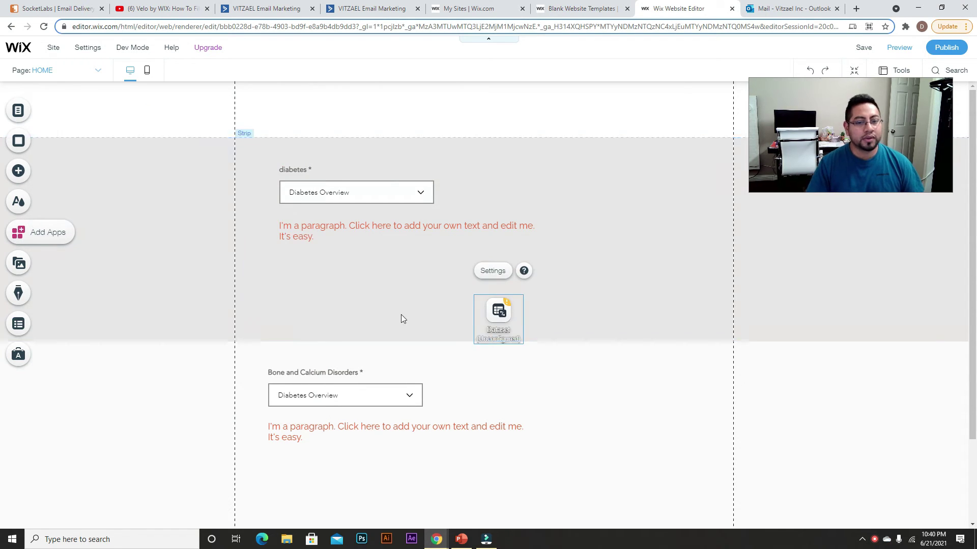
{"action": "left_click_drag", "start_coordinate": [485, 316], "coordinate": [167, 175]}
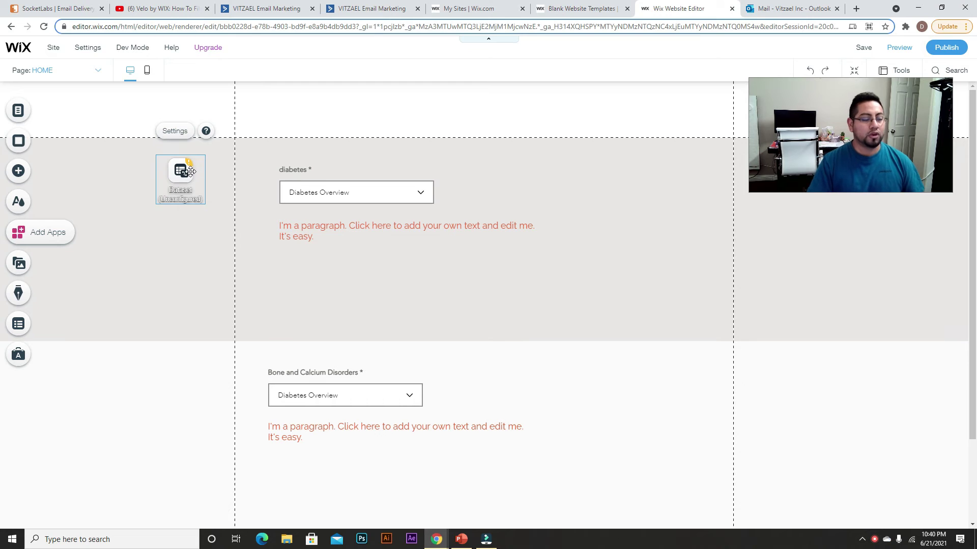
Connect the new dataset to the Diabetes collection and close its settings.
{"action": "left_click", "coordinate": [175, 131]}
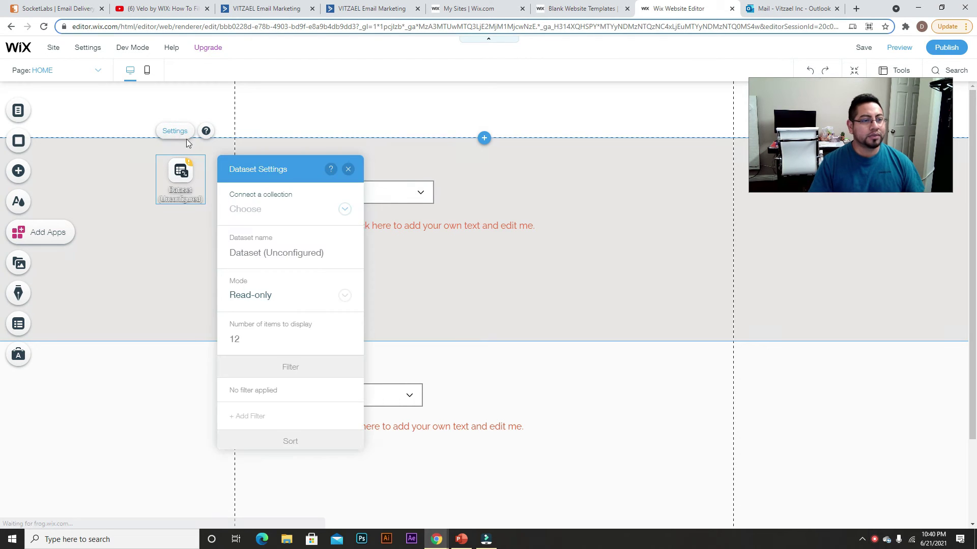
{"action": "left_click", "coordinate": [340, 220]}
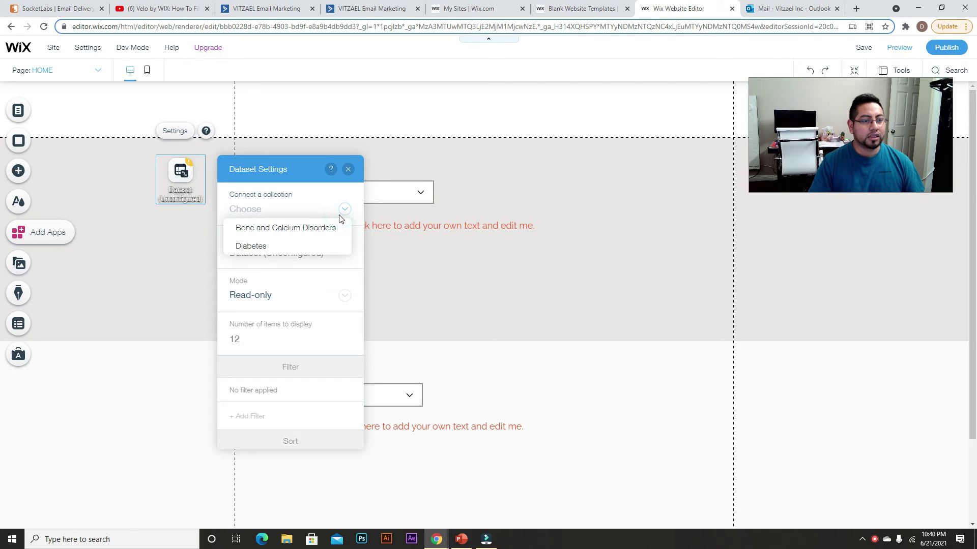
{"action": "left_click", "coordinate": [263, 247]}
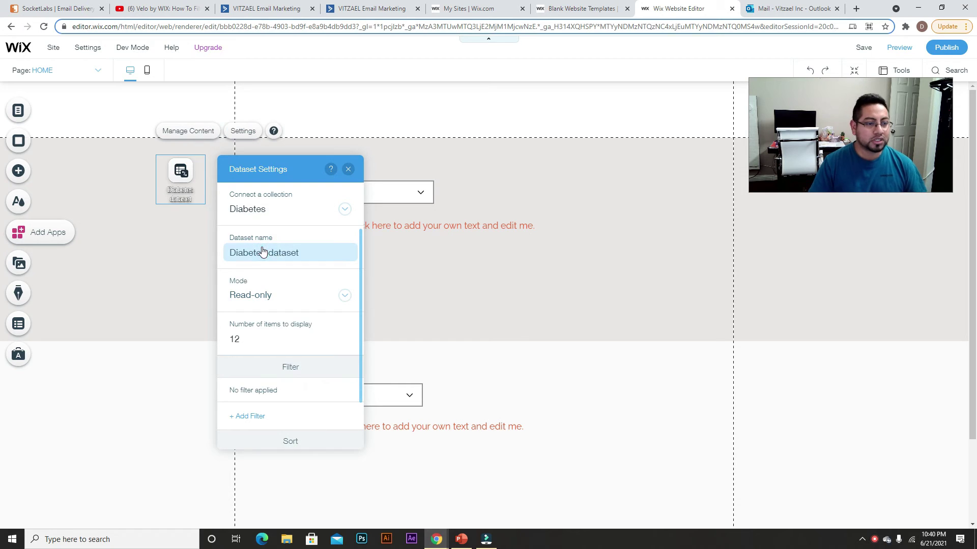
{"action": "scroll", "coordinate": [270, 344], "scroll_direction": "down", "scroll_amount": 1}
{"action": "scroll", "coordinate": [275, 336], "scroll_direction": "up", "scroll_amount": 1}
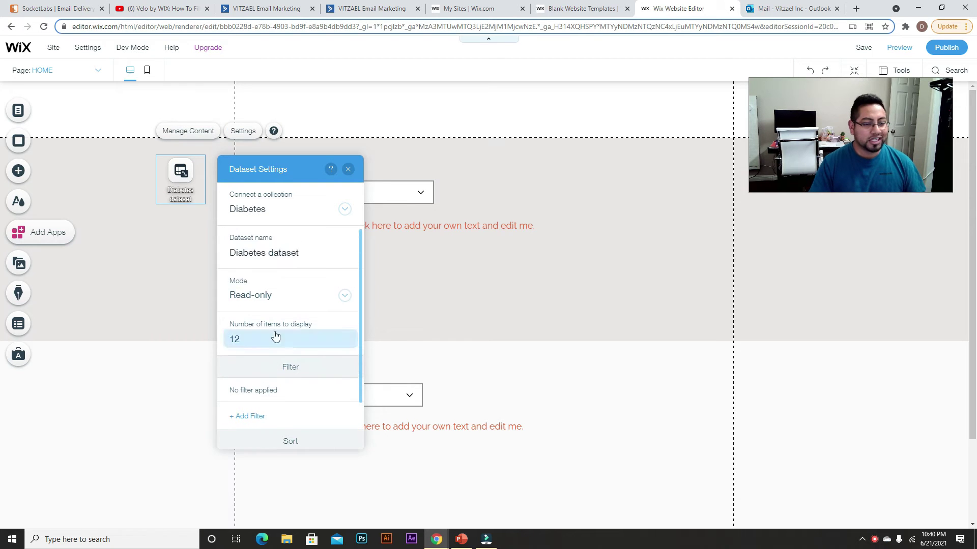
{"action": "left_click", "coordinate": [349, 169]}
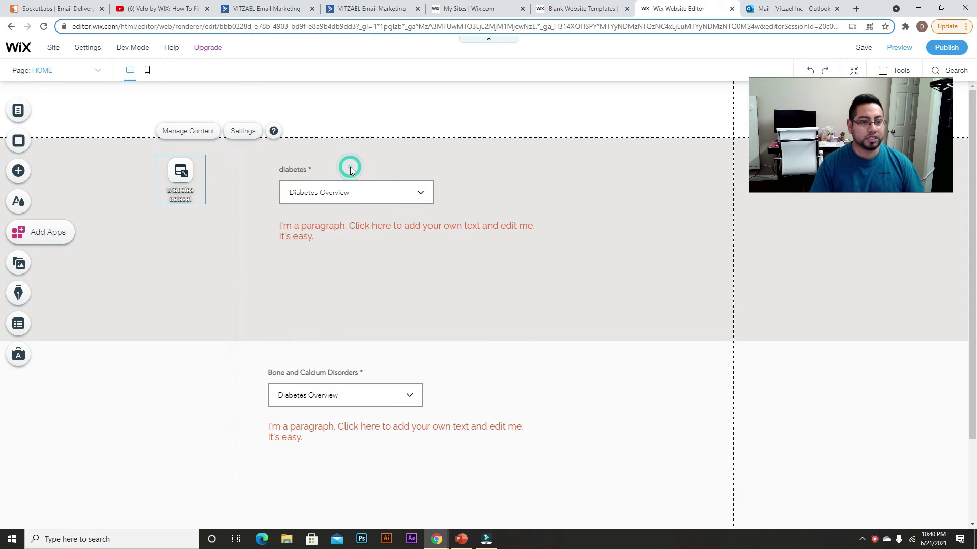
Connect the paragraph text under the diabetes dropdown to the Description (Text) field of the Diabetes dataset.
{"action": "left_click", "coordinate": [477, 229]}
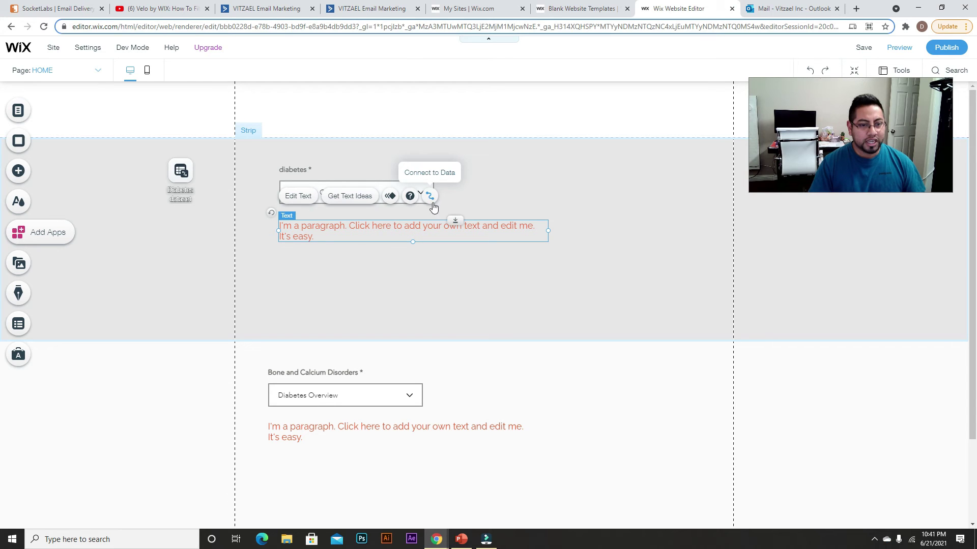
{"action": "left_click", "coordinate": [464, 197]}
{"action": "left_click", "coordinate": [425, 222]}
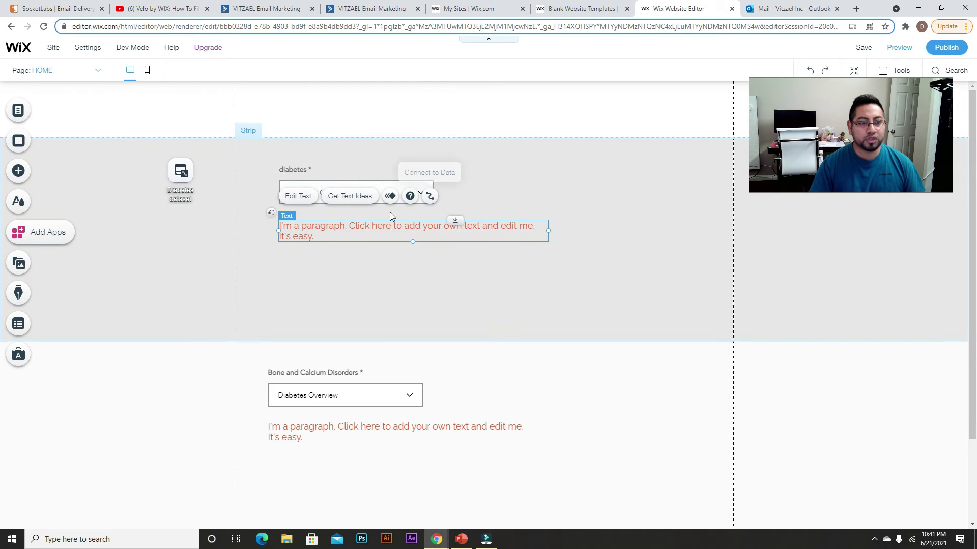
{"action": "left_click", "coordinate": [399, 266]}
{"action": "left_click", "coordinate": [346, 226]}
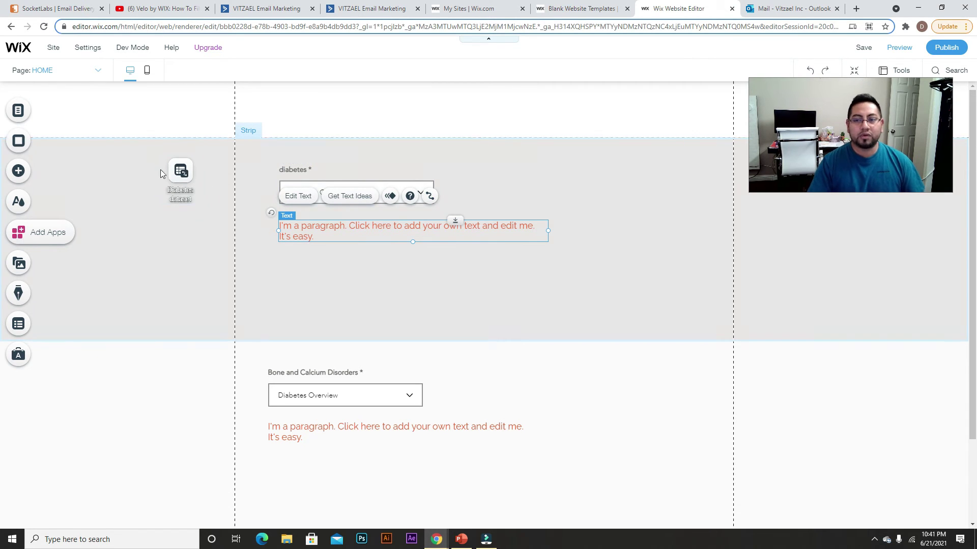
{"action": "left_click", "coordinate": [429, 196]}
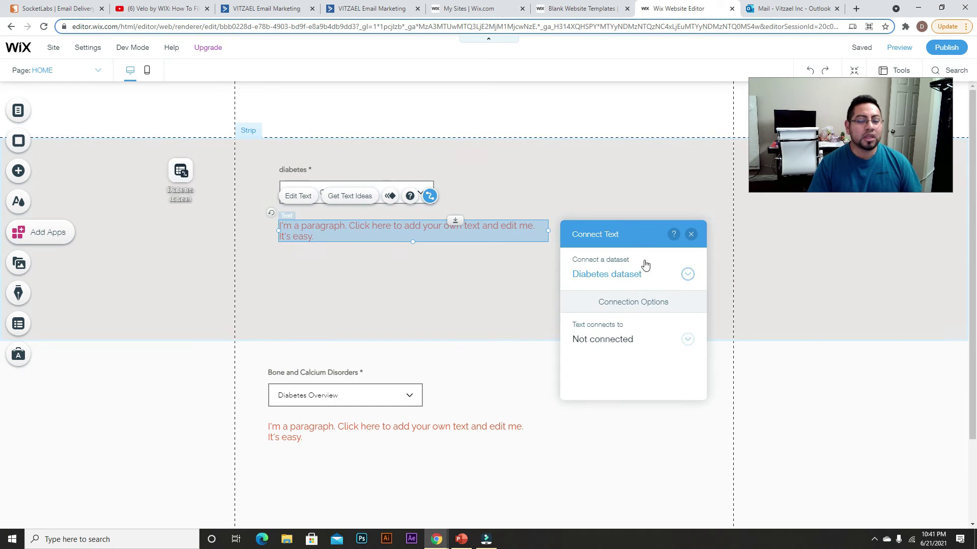
{"action": "left_click_drag", "start_coordinate": [632, 236], "coordinate": [468, 167]}
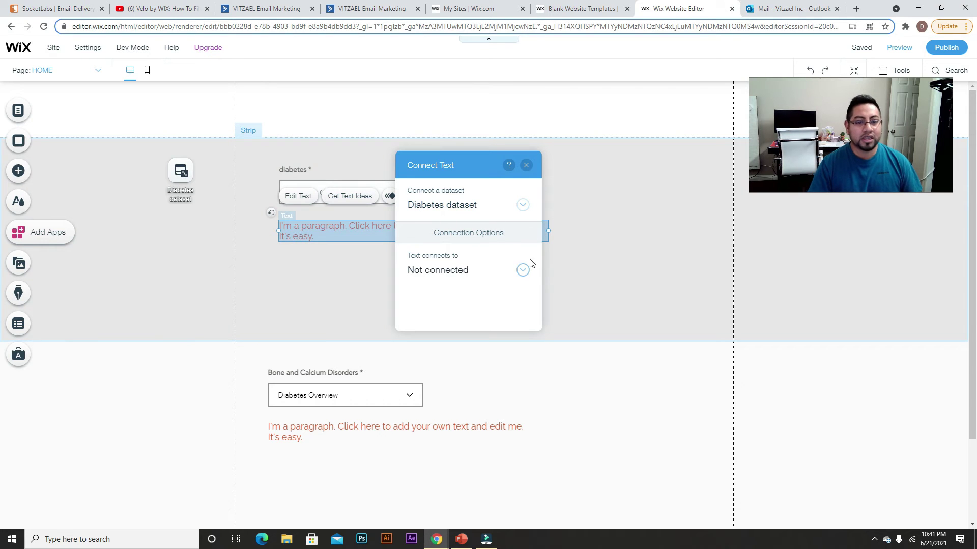
{"action": "left_click", "coordinate": [523, 270]}
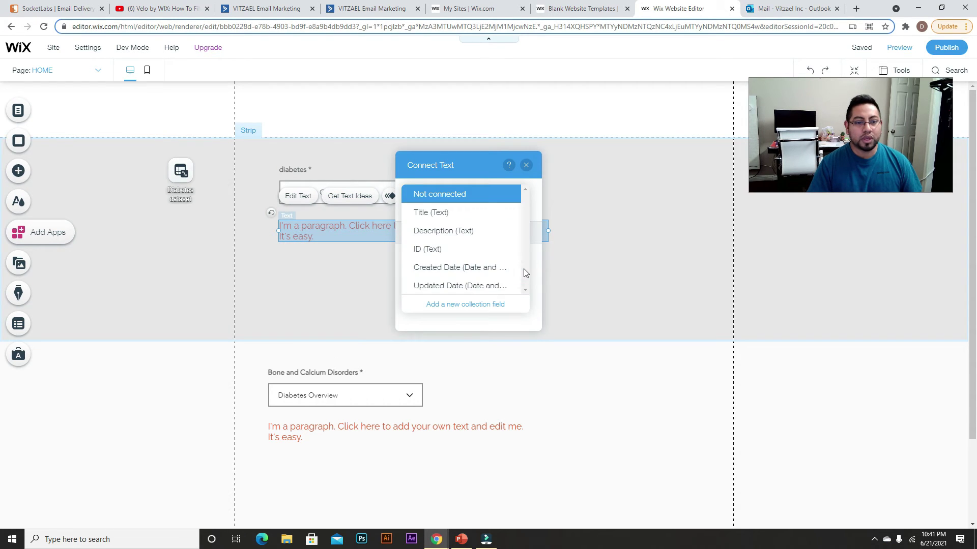
{"action": "left_click", "coordinate": [474, 231]}
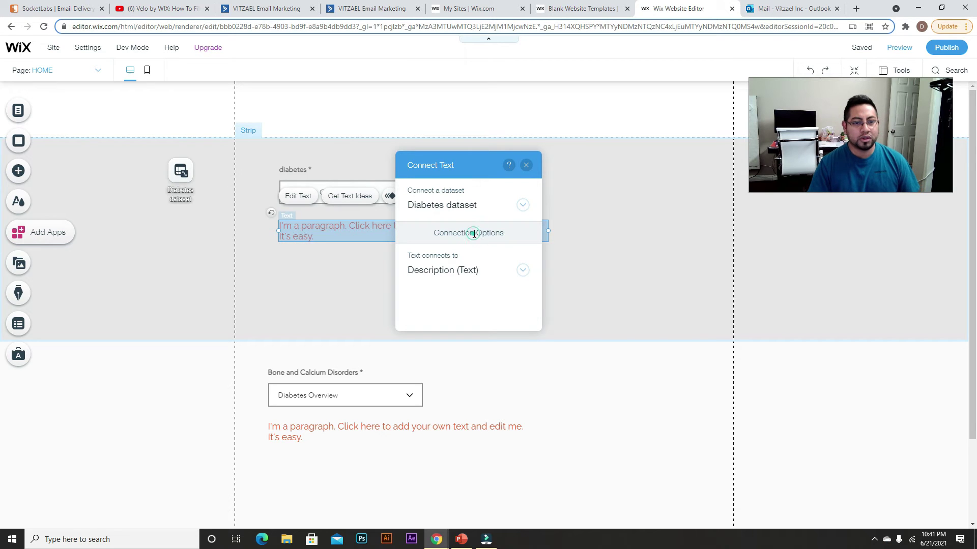
{"action": "left_click", "coordinate": [525, 166]}
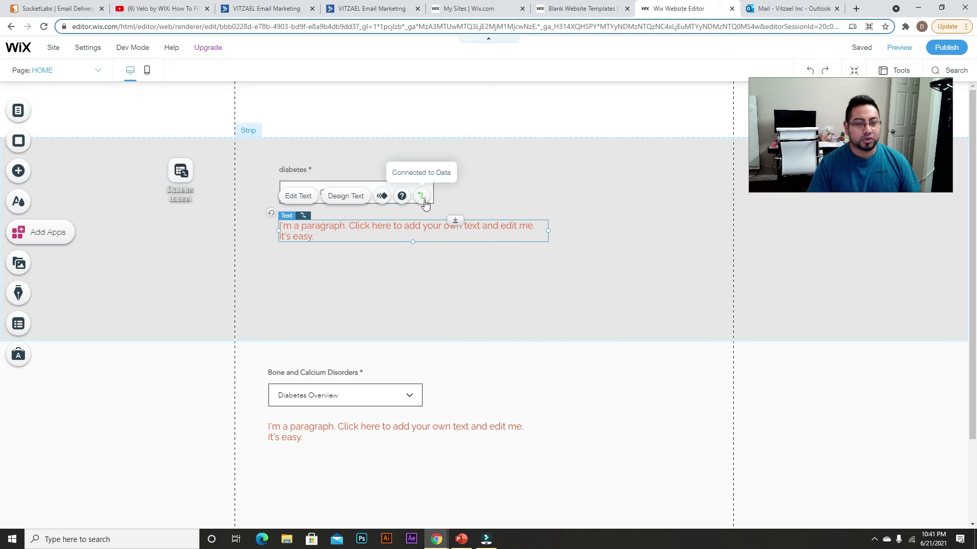
{"action": "left_click", "coordinate": [530, 190]}
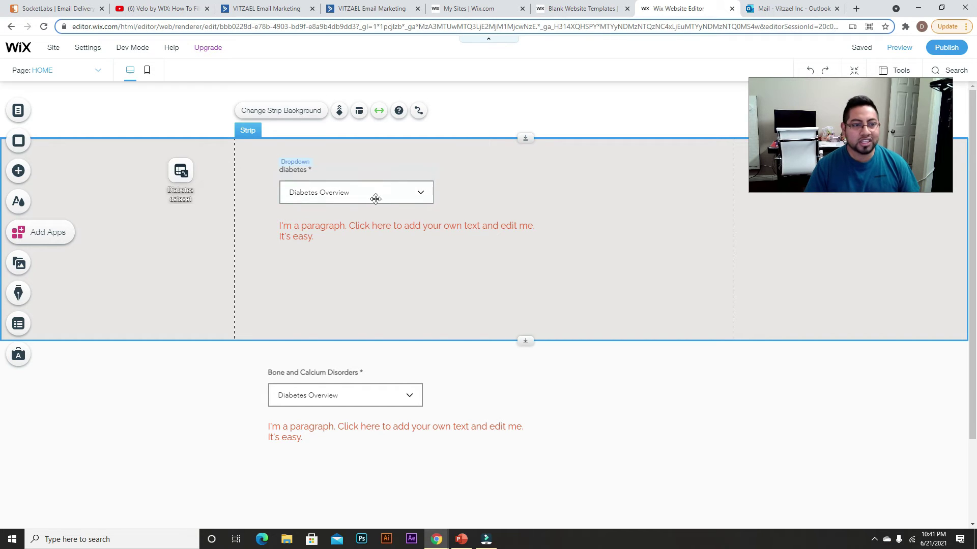
{"action": "left_click", "coordinate": [351, 192]}
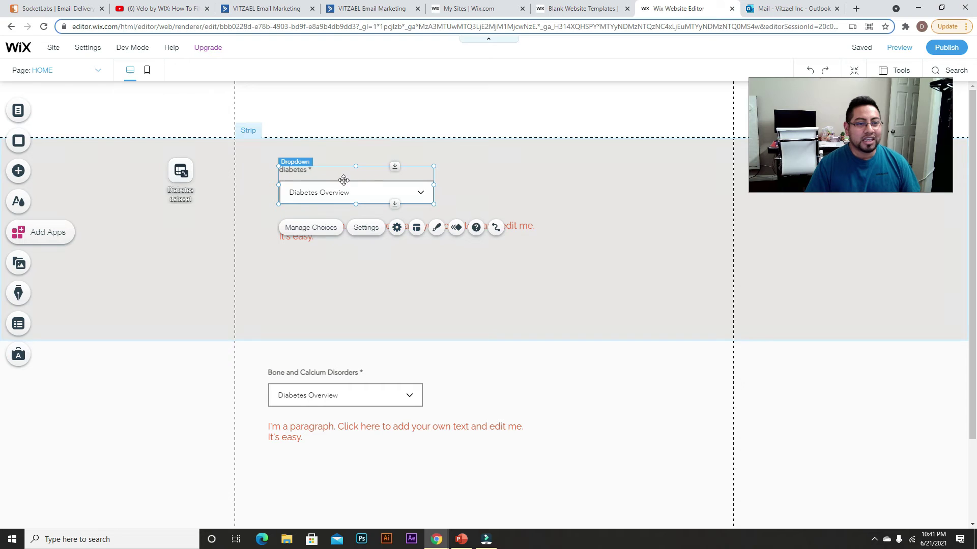
{"action": "left_click", "coordinate": [474, 192]}
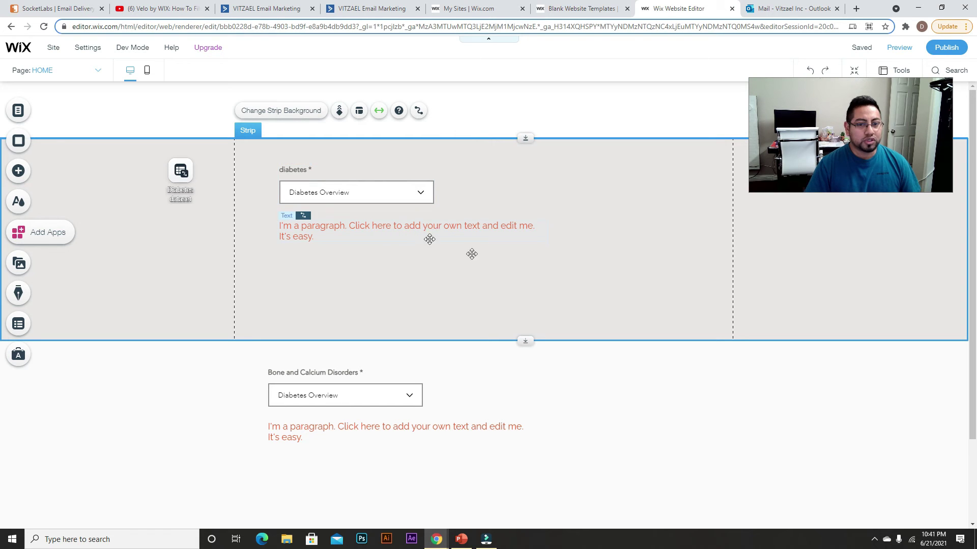
Review the Diabetes dataset's settings, including its mode, number of items, filter and sort options, and close them.
{"action": "left_click", "coordinate": [395, 198]}
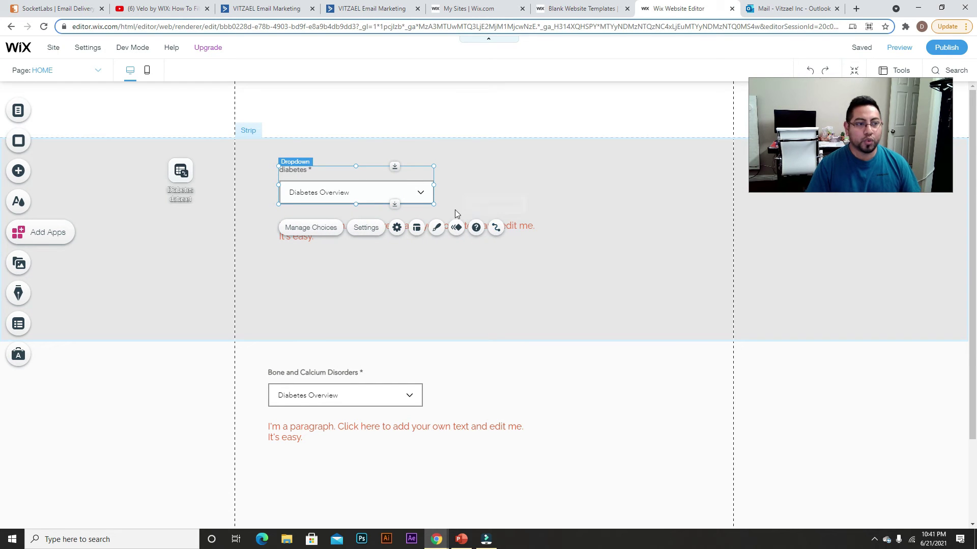
{"action": "left_click", "coordinate": [264, 212]}
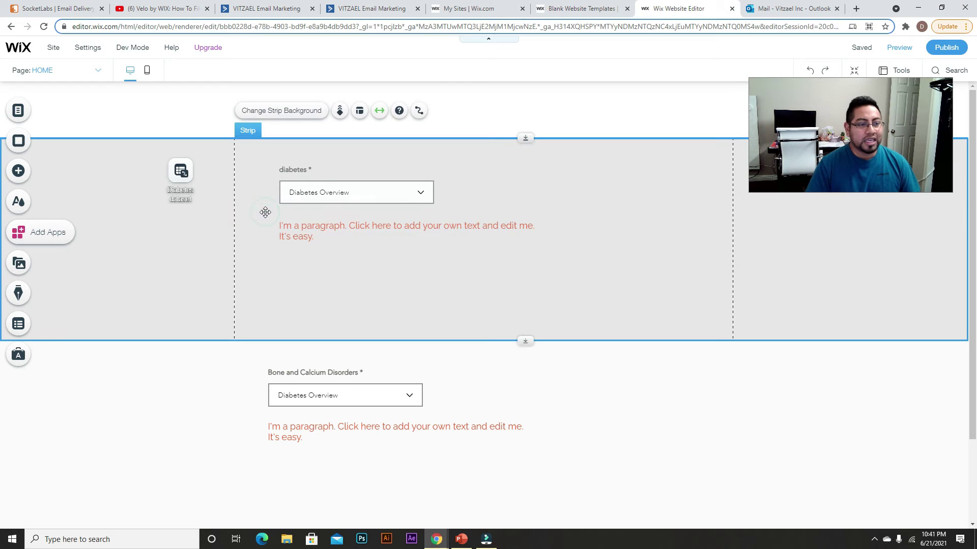
{"action": "left_click", "coordinate": [181, 179]}
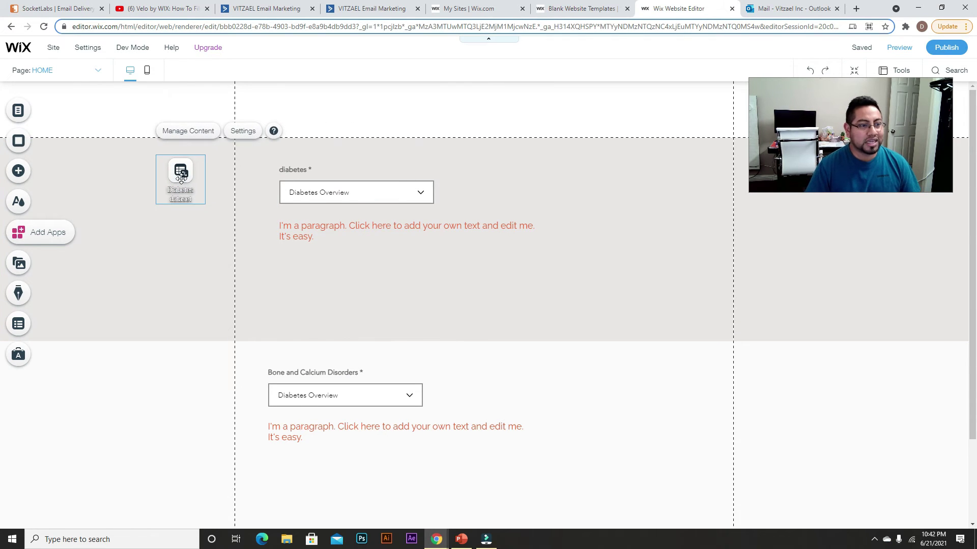
{"action": "left_click", "coordinate": [244, 132]}
{"action": "left_click_drag", "start_coordinate": [273, 166], "coordinate": [169, 102]}
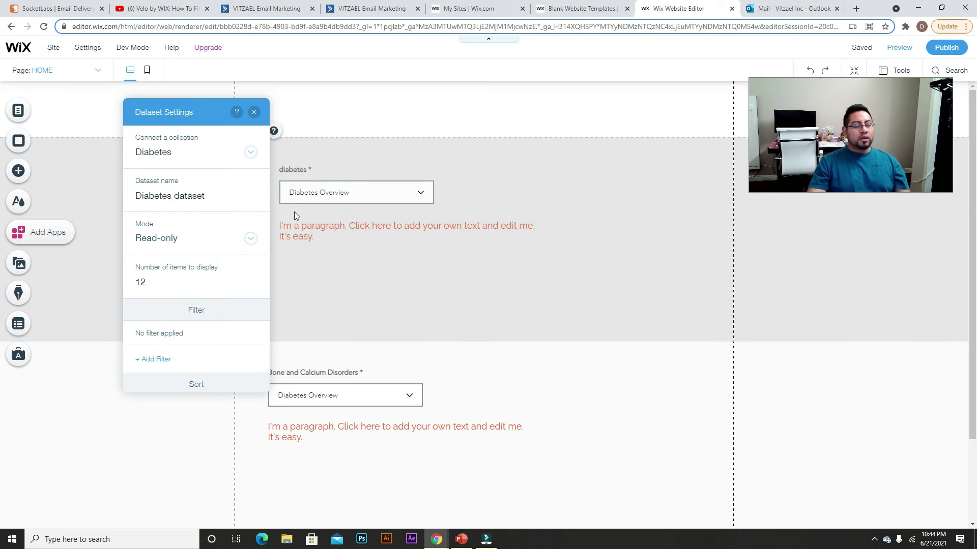
{"action": "scroll", "coordinate": [252, 229], "scroll_direction": "down", "scroll_amount": 2}
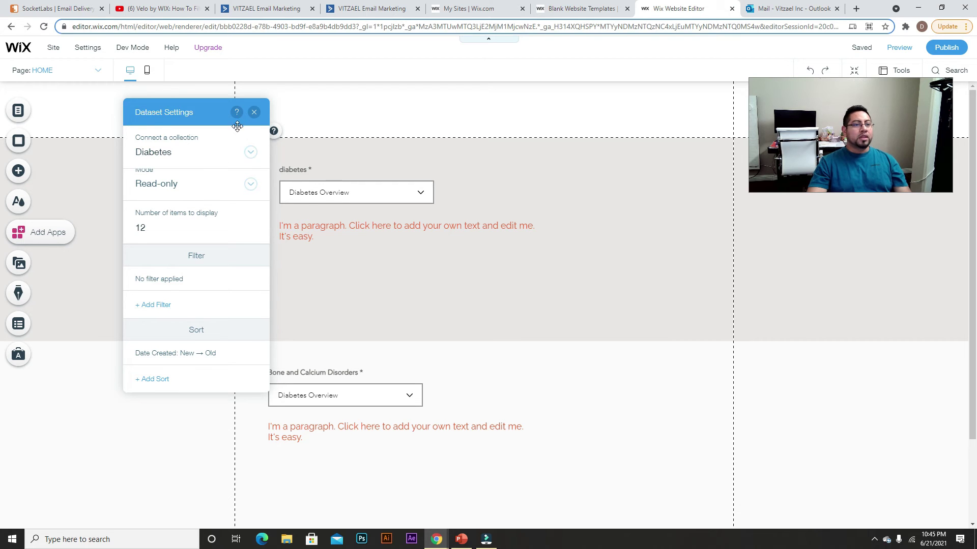
{"action": "left_click_drag", "start_coordinate": [159, 112], "coordinate": [496, 110]}
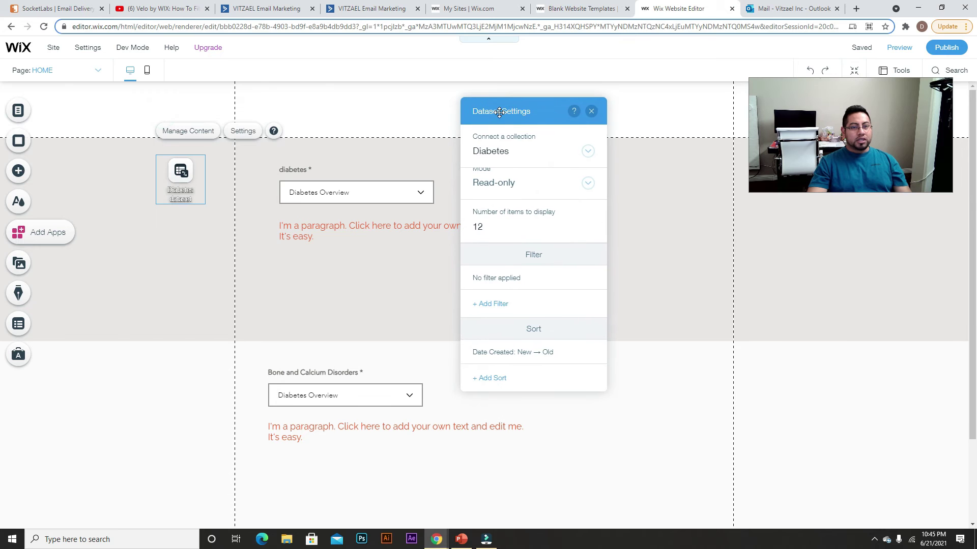
{"action": "left_click", "coordinate": [591, 111]}
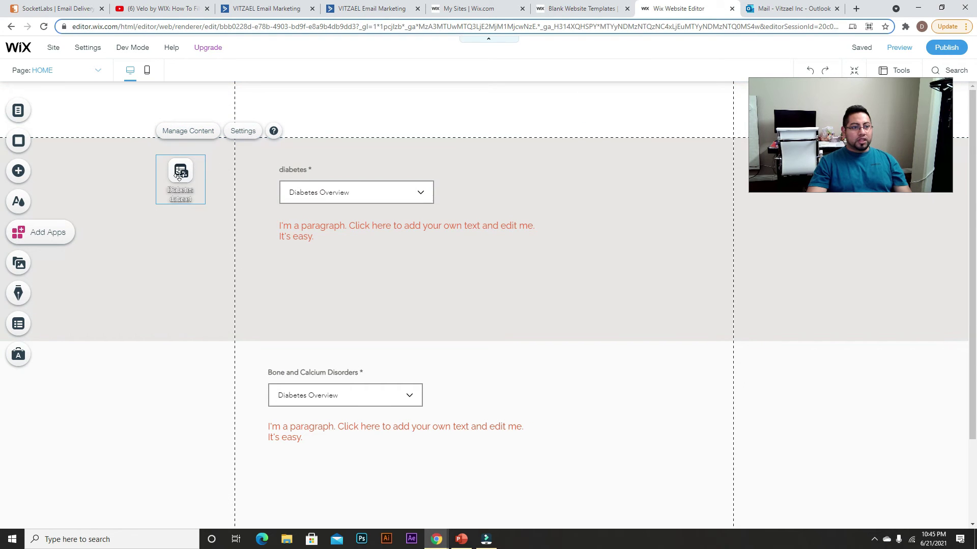
Try to add a filter to the Diabetes dataset where Title (Text) Is the value of the Dropdown user input element.
{"action": "left_click", "coordinate": [244, 131]}
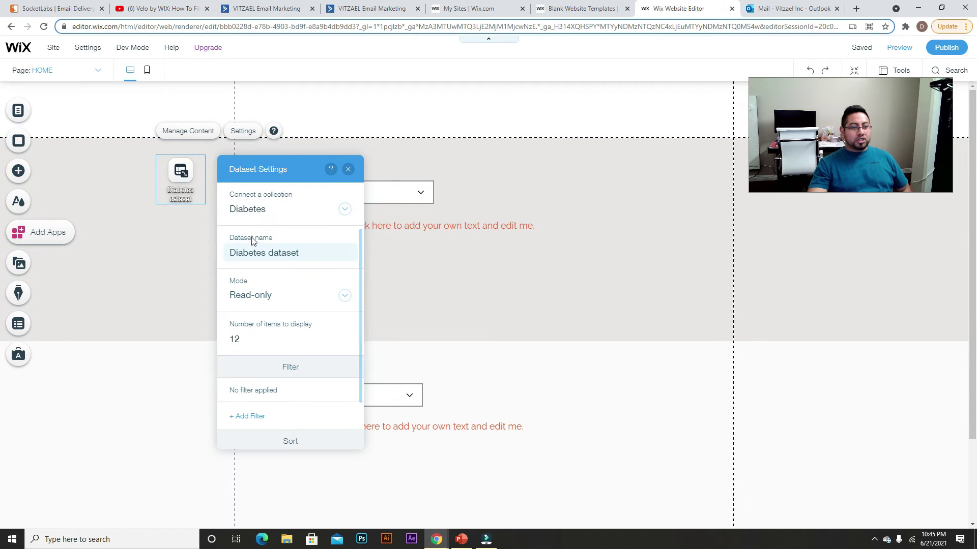
{"action": "scroll", "coordinate": [303, 356], "scroll_direction": "down", "scroll_amount": 1}
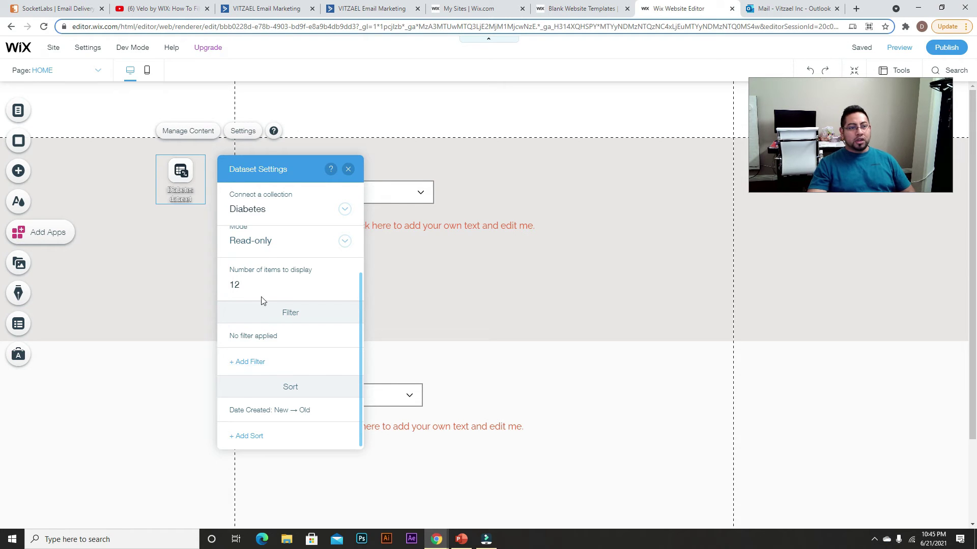
{"action": "left_click_drag", "start_coordinate": [286, 170], "coordinate": [517, 165]}
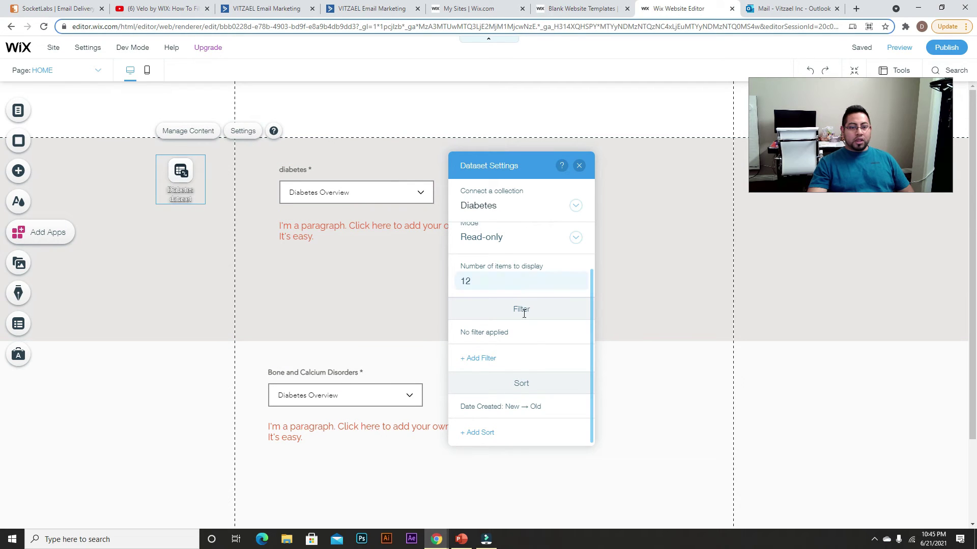
{"action": "left_click", "coordinate": [480, 359]}
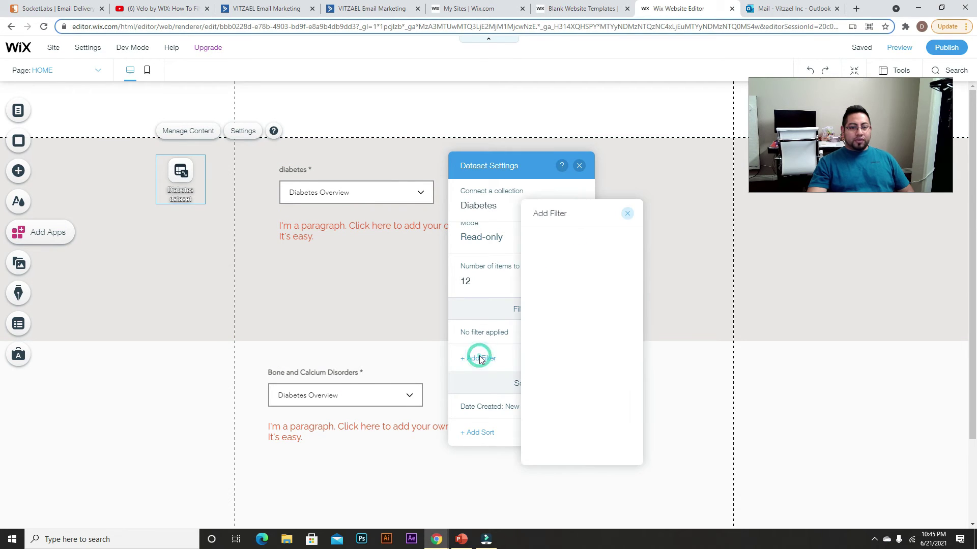
{"action": "left_click_drag", "start_coordinate": [586, 217], "coordinate": [510, 138]}
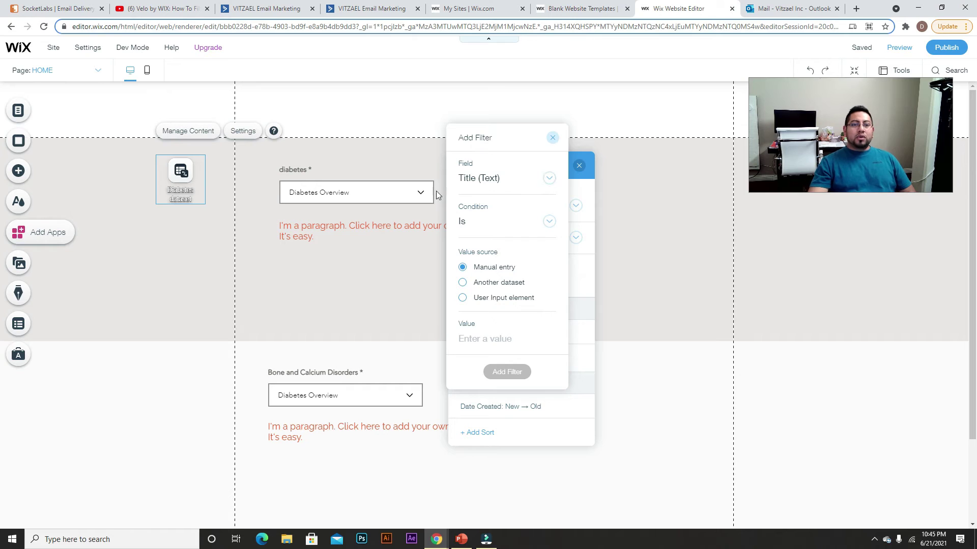
{"action": "left_click", "coordinate": [462, 298]}
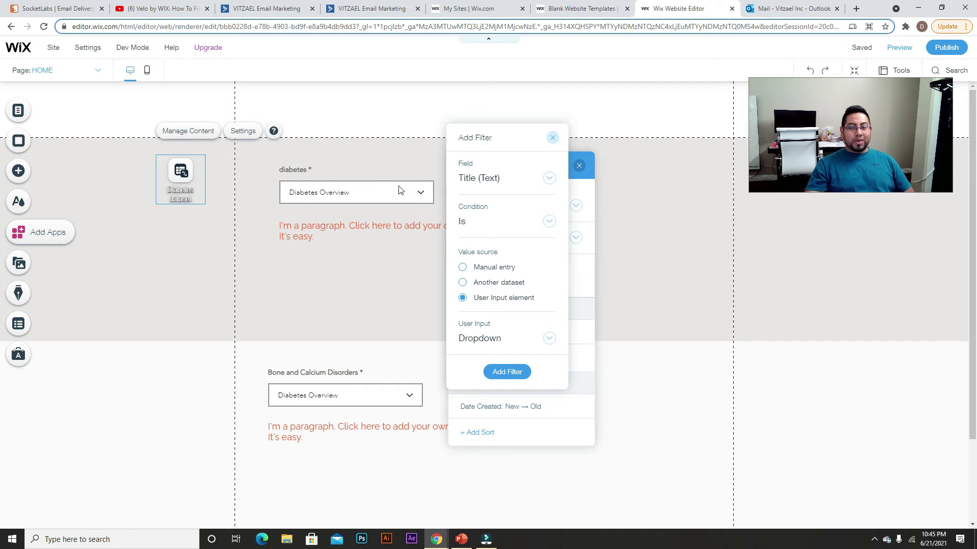
Preview the page and test the diabetes dropdown with Diabetes Treatment Options and Diabetes Lifestyle and Prevention.
{"action": "left_click", "coordinate": [901, 49]}
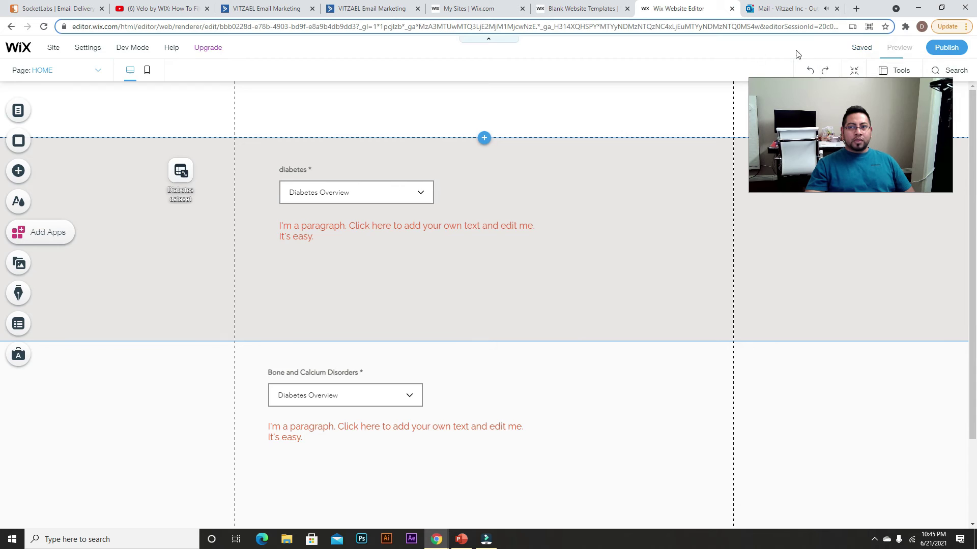
{"action": "left_click", "coordinate": [388, 194]}
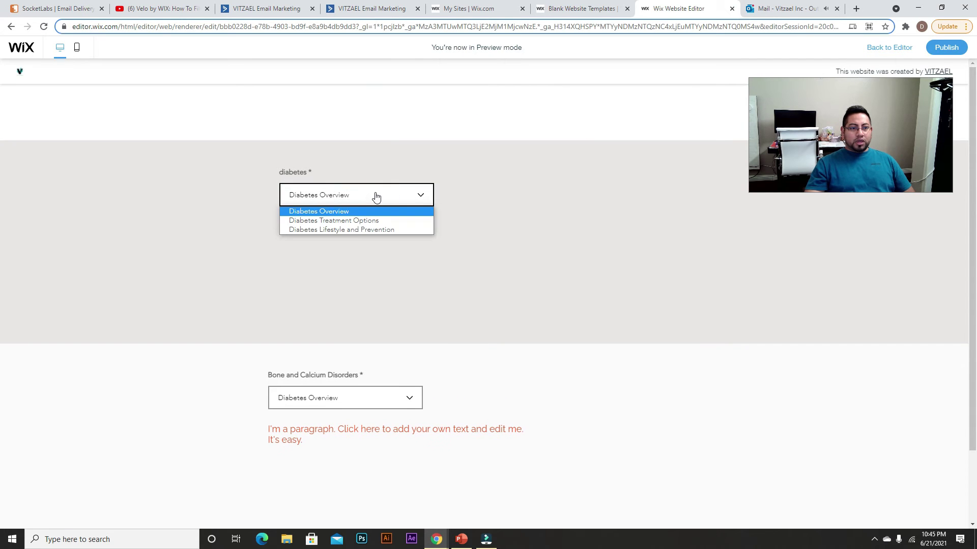
{"action": "left_click", "coordinate": [356, 223]}
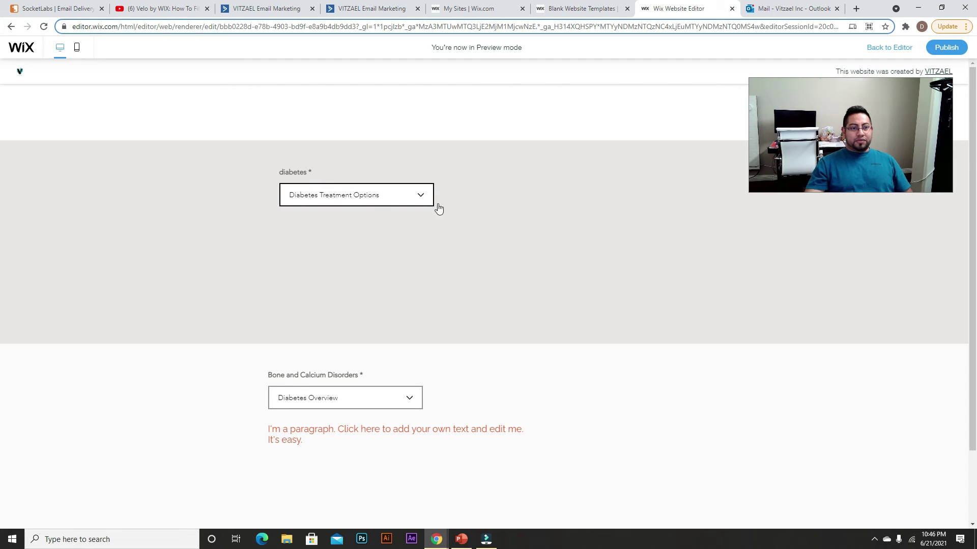
{"action": "left_click", "coordinate": [386, 195]}
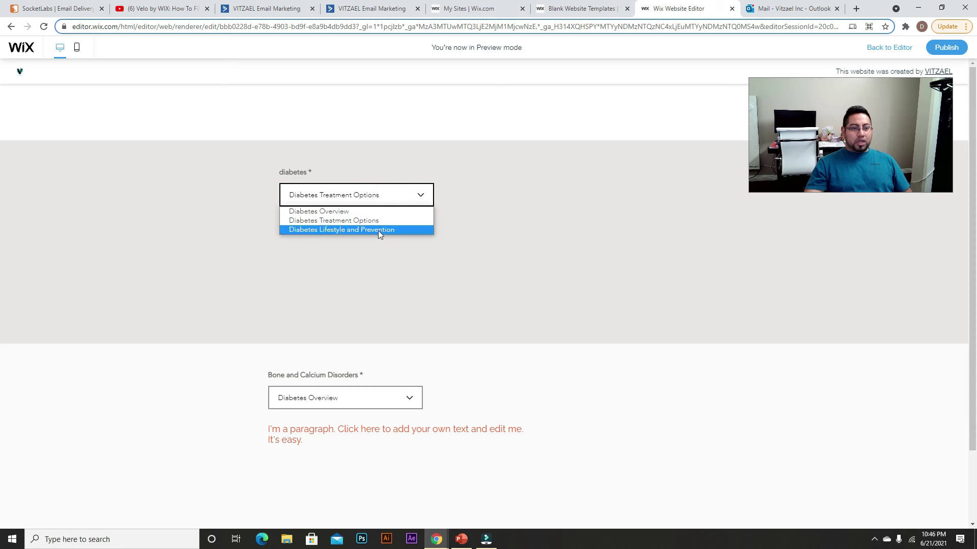
{"action": "left_click", "coordinate": [378, 231]}
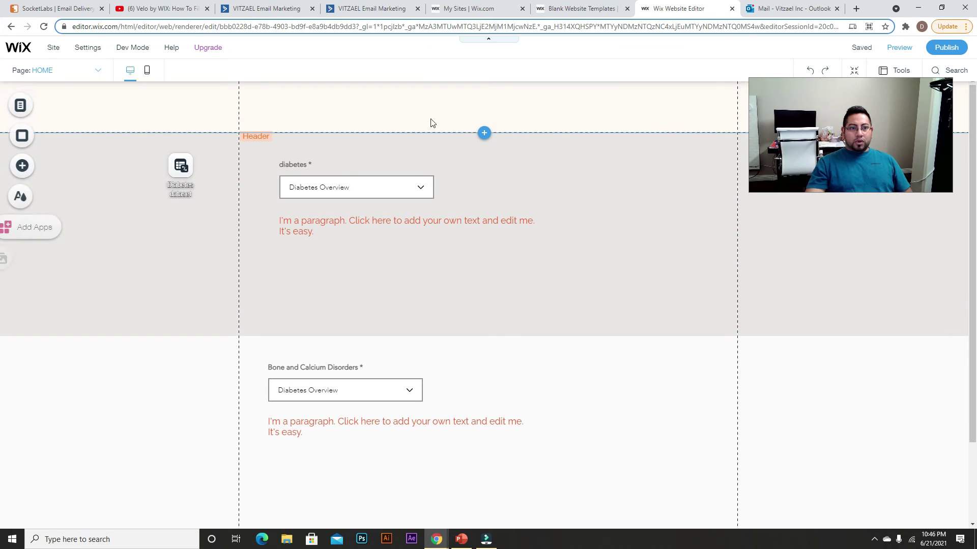
Return to the Diabetes dataset's settings and try a Title (Text) Is filter again with User Input element as the value source.
{"action": "left_click", "coordinate": [184, 176]}
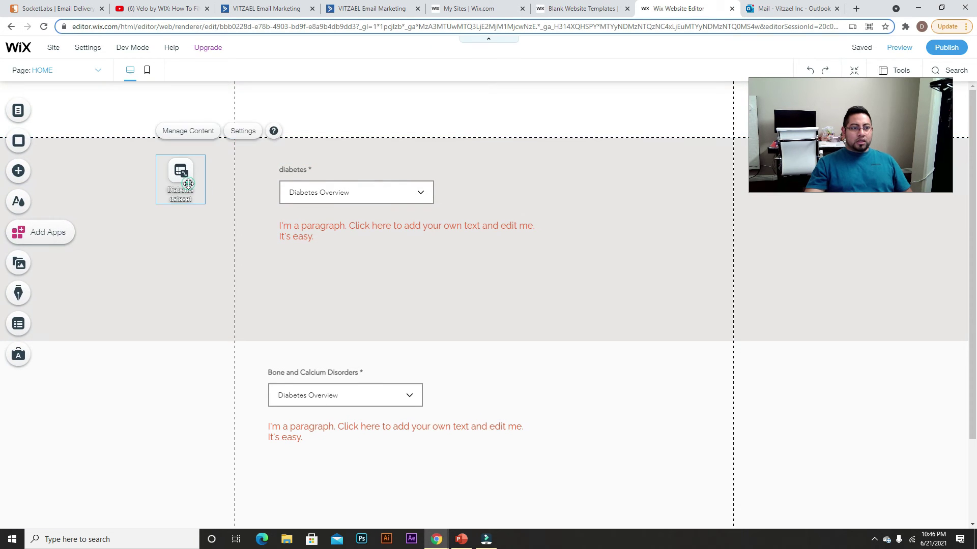
{"action": "left_click", "coordinate": [244, 133]}
{"action": "scroll", "coordinate": [264, 392], "scroll_direction": "down", "scroll_amount": 1}
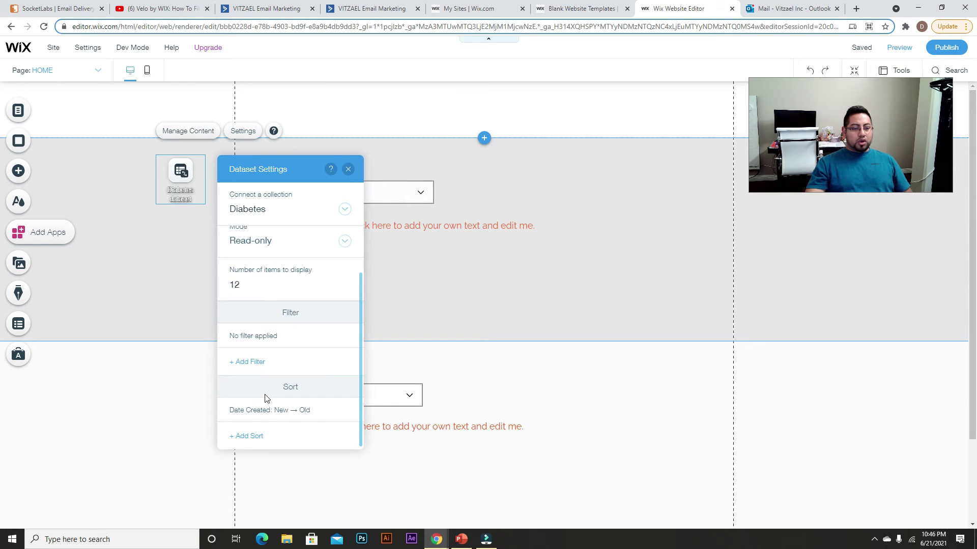
{"action": "left_click", "coordinate": [247, 362]}
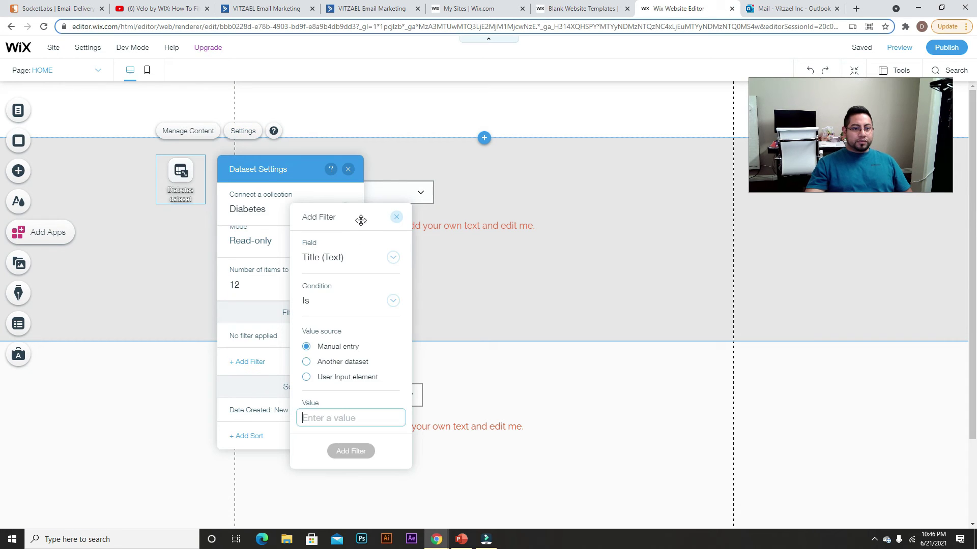
{"action": "left_click", "coordinate": [395, 217]}
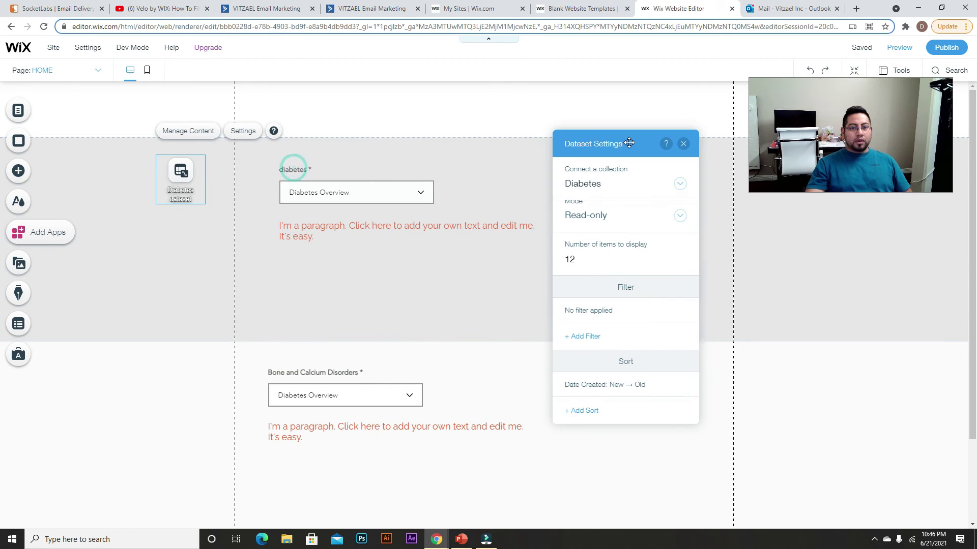
{"action": "left_click", "coordinate": [532, 340]}
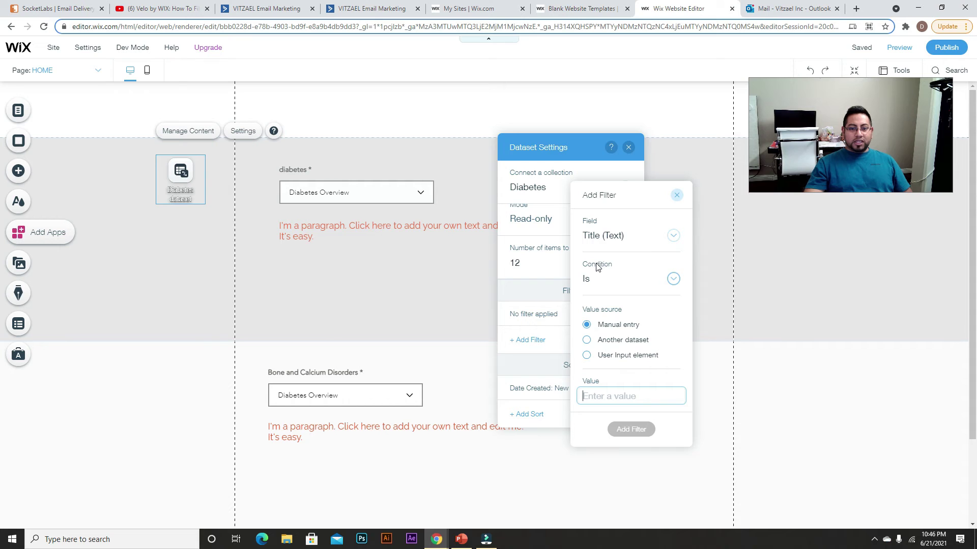
{"action": "left_click", "coordinate": [596, 359]}
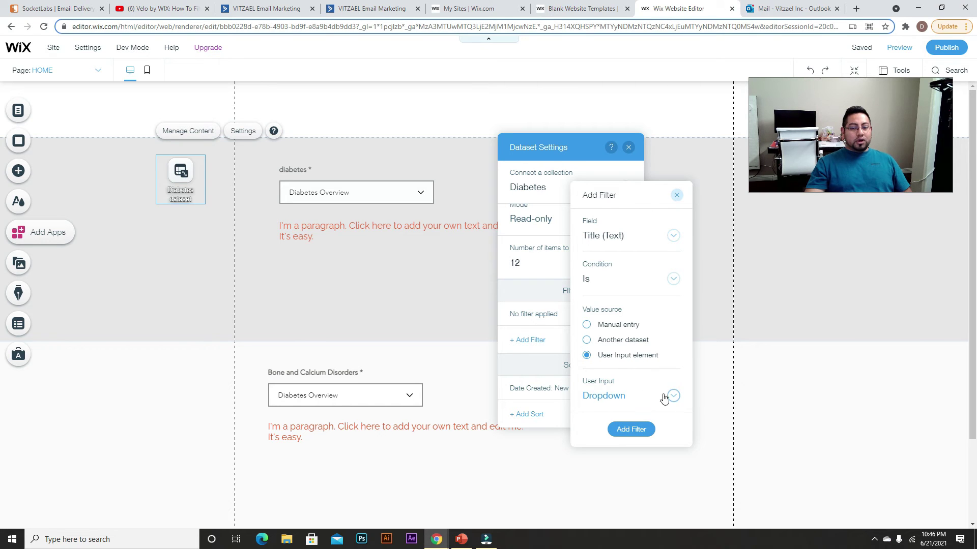
{"action": "left_click", "coordinate": [375, 183]}
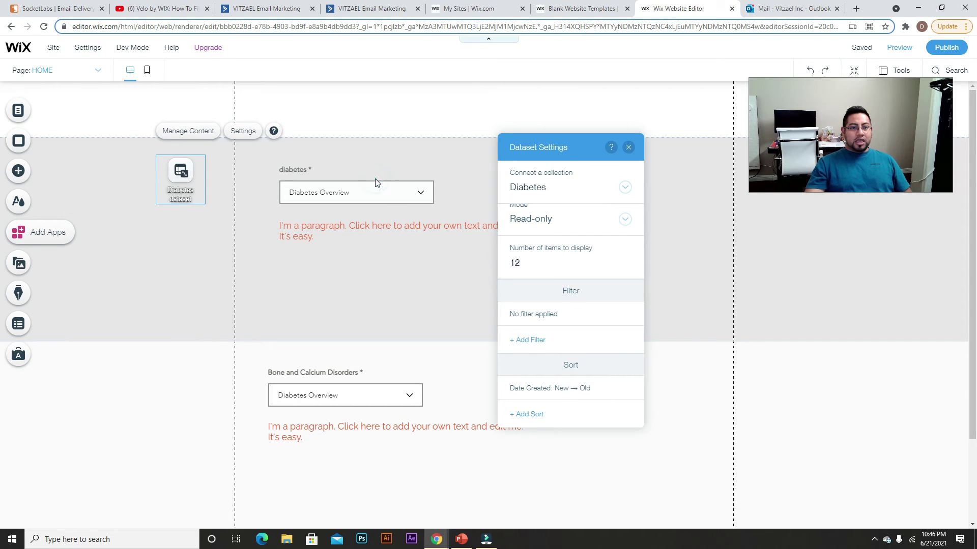
Review the list of choices defined for the diabetes dropdown.
{"action": "left_click", "coordinate": [407, 189]}
{"action": "left_click", "coordinate": [336, 228]}
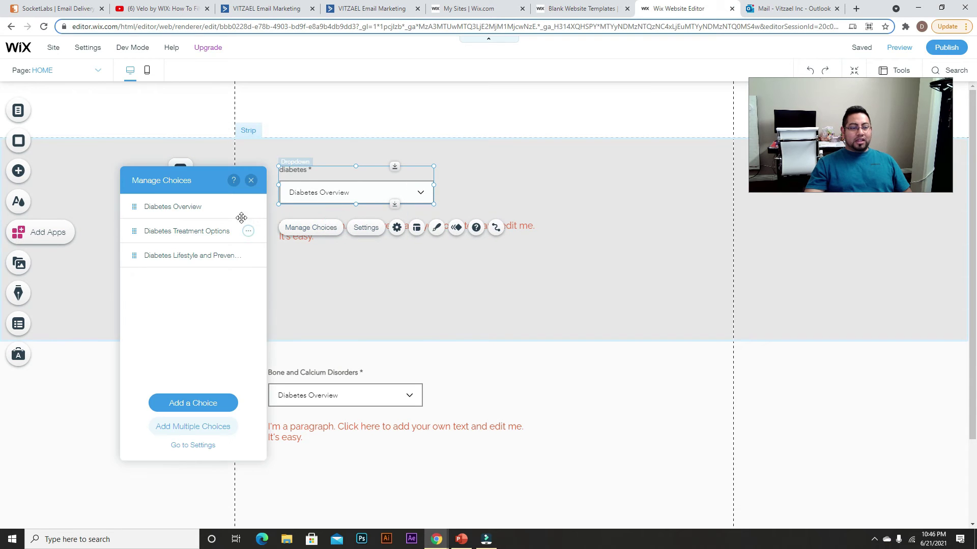
{"action": "left_click_drag", "start_coordinate": [206, 174], "coordinate": [450, 110]}
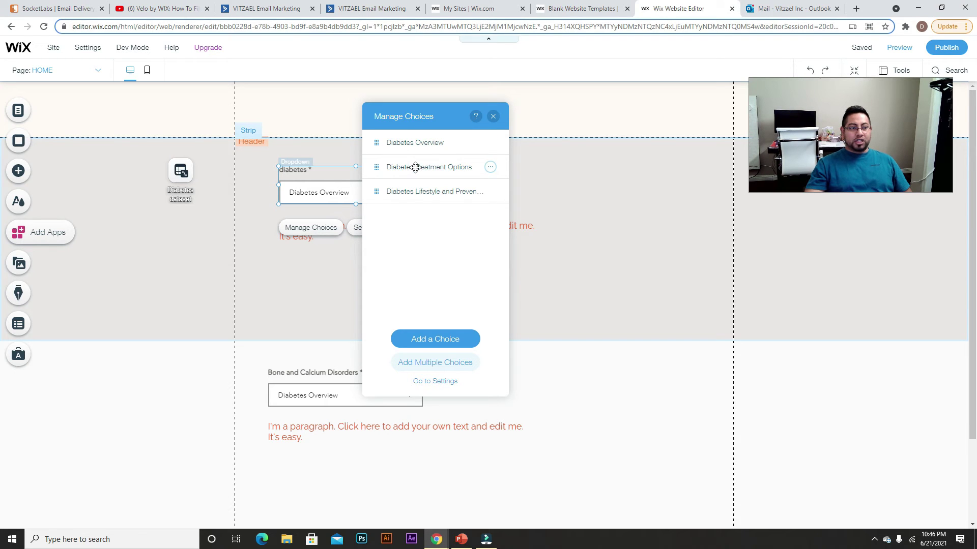
Delete the empty first item from the Diabetes collection and return to the page.
{"action": "left_click", "coordinate": [26, 324]}
{"action": "left_click", "coordinate": [192, 184]}
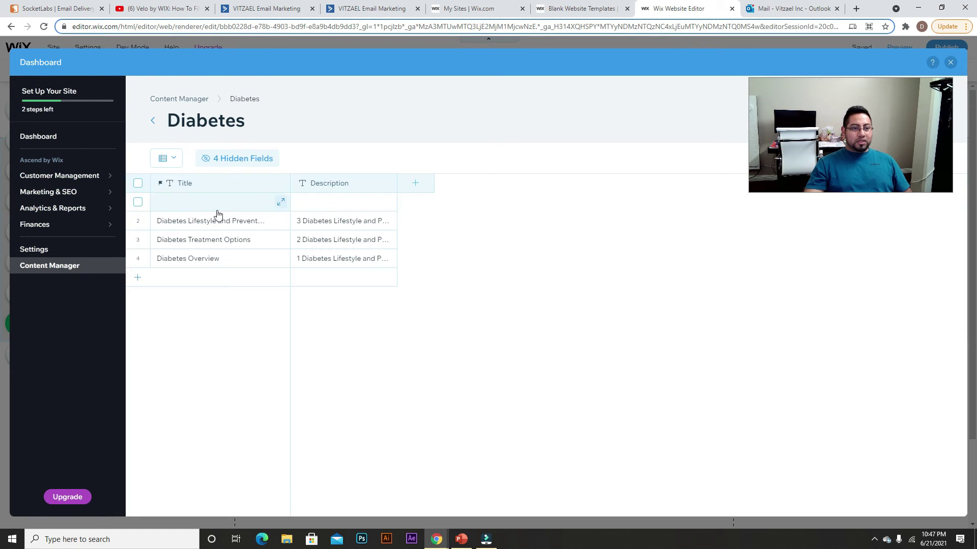
{"action": "left_click", "coordinate": [138, 202]}
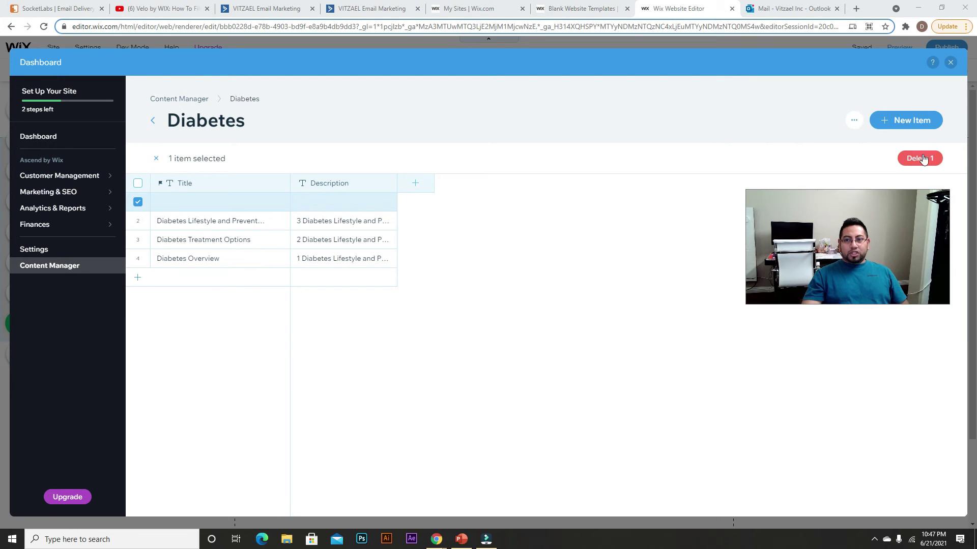
{"action": "left_click", "coordinate": [921, 158]}
{"action": "left_click", "coordinate": [600, 312]}
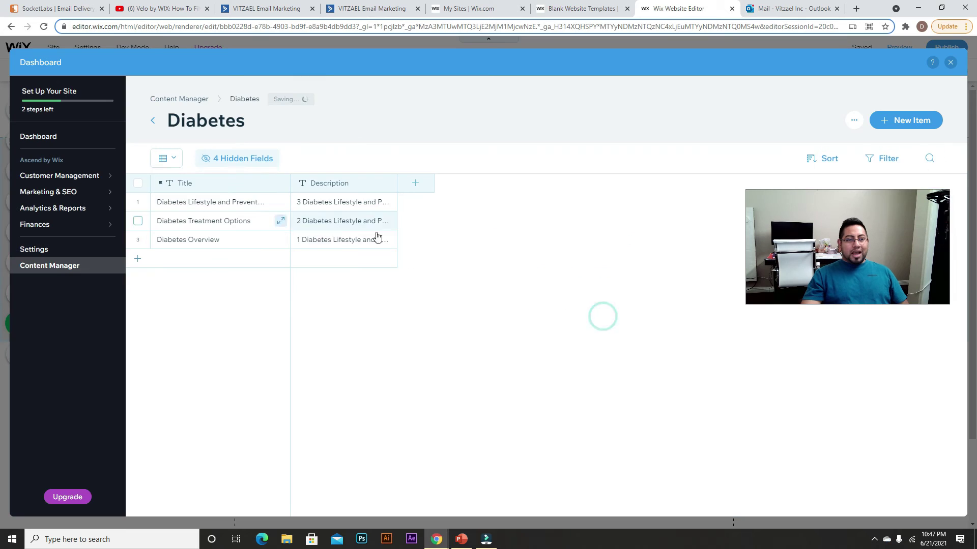
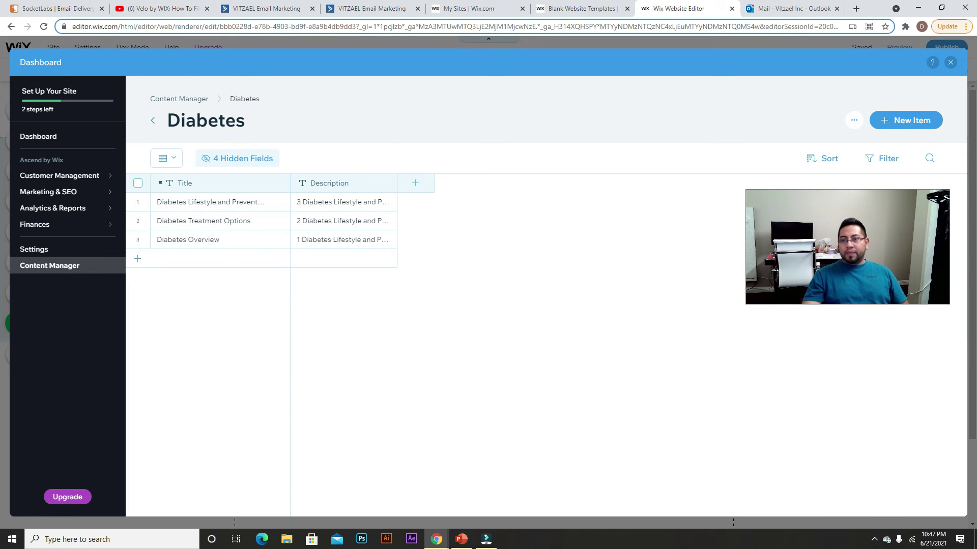
{"action": "left_click", "coordinate": [951, 62]}
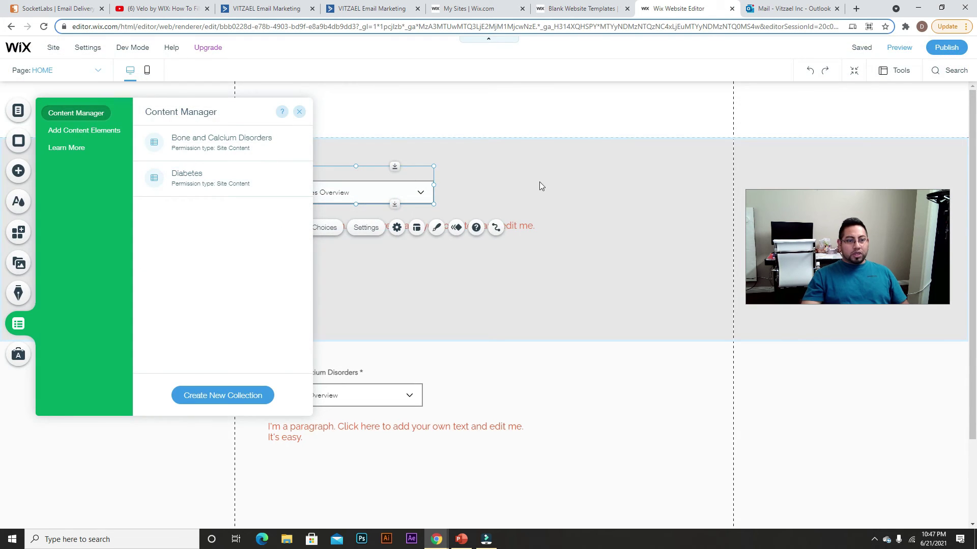
{"action": "left_click", "coordinate": [491, 176]}
Check the diabetes dropdown's choices against the titles in the Diabetes collection.
{"action": "left_click", "coordinate": [374, 192]}
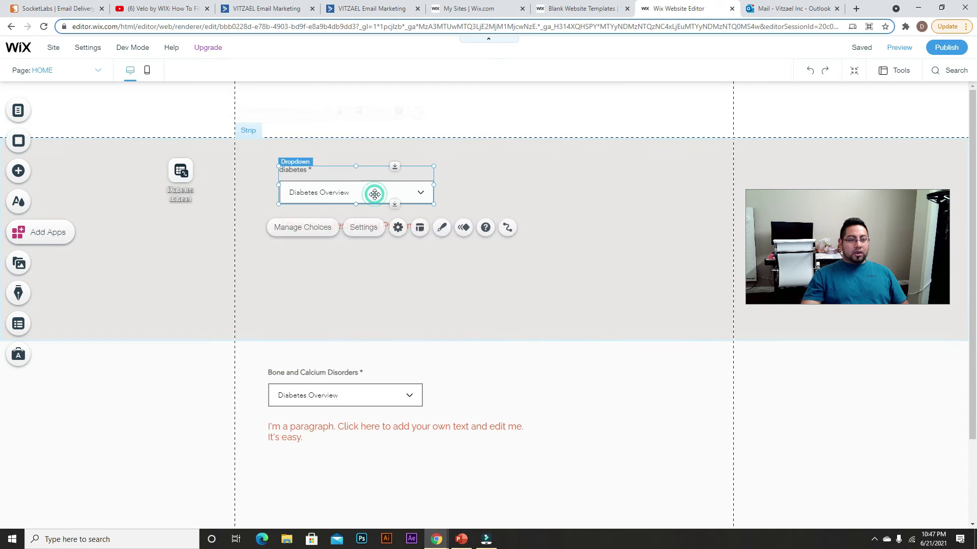
{"action": "left_click", "coordinate": [324, 229]}
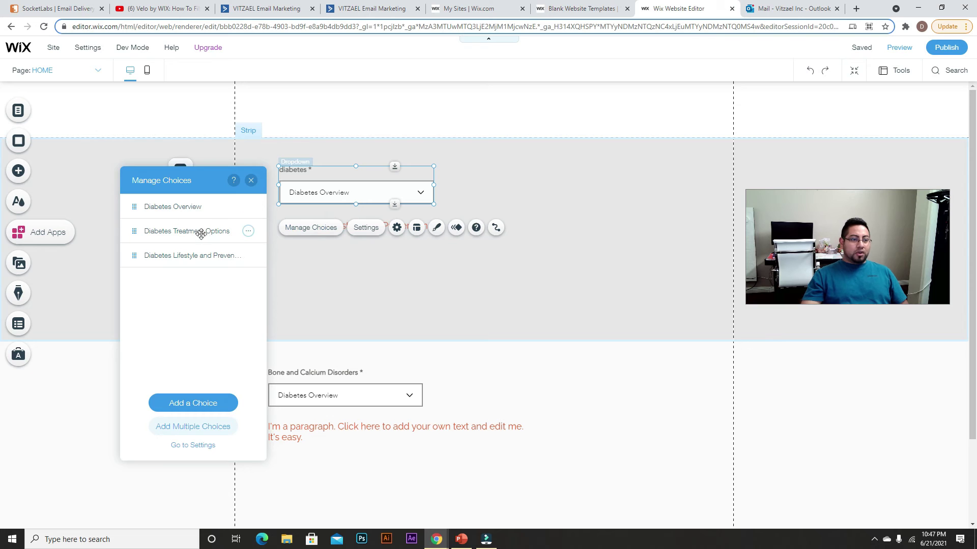
{"action": "left_click", "coordinate": [398, 261]}
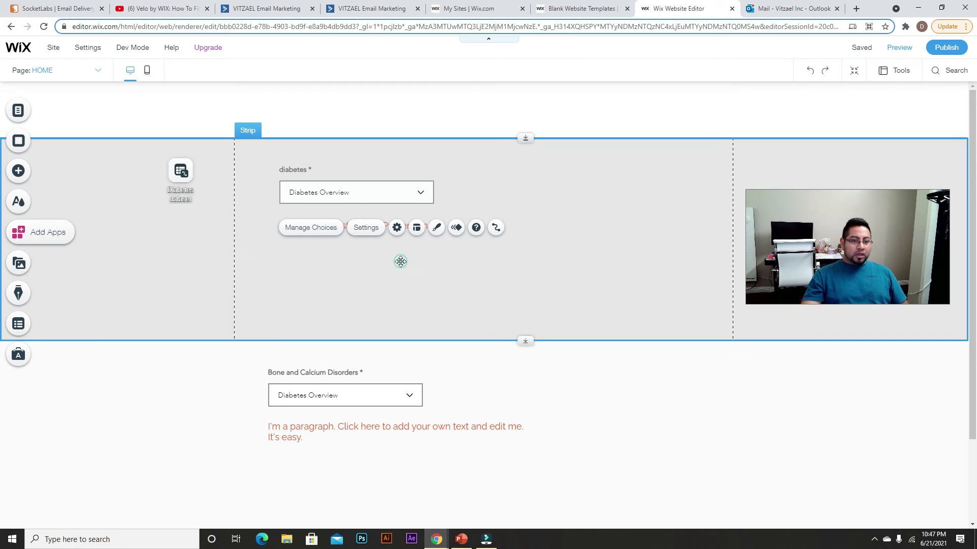
{"action": "left_click", "coordinate": [179, 170]}
{"action": "left_click", "coordinate": [231, 132]}
{"action": "scroll", "coordinate": [588, 356], "scroll_direction": "down", "scroll_amount": 1}
{"action": "left_click", "coordinate": [568, 319]}
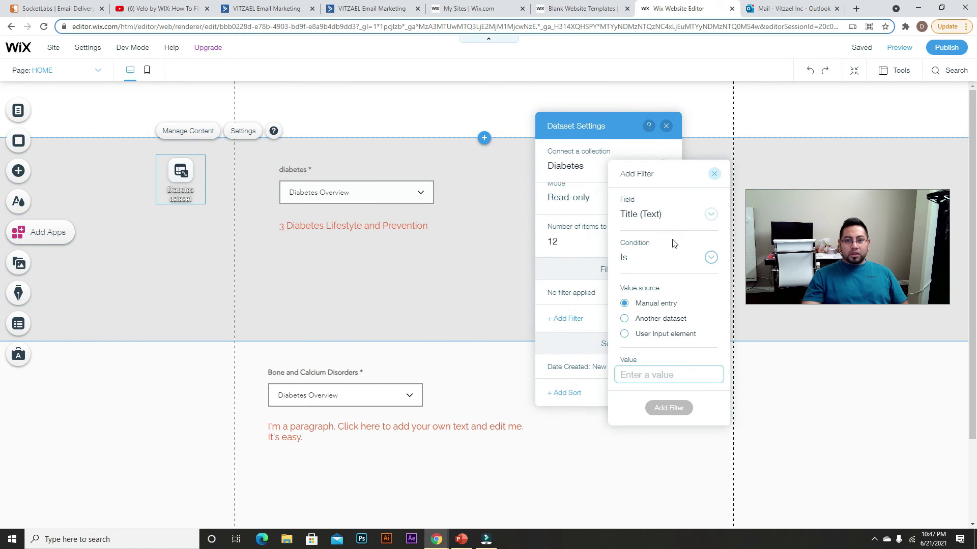
{"action": "left_click", "coordinate": [624, 335]}
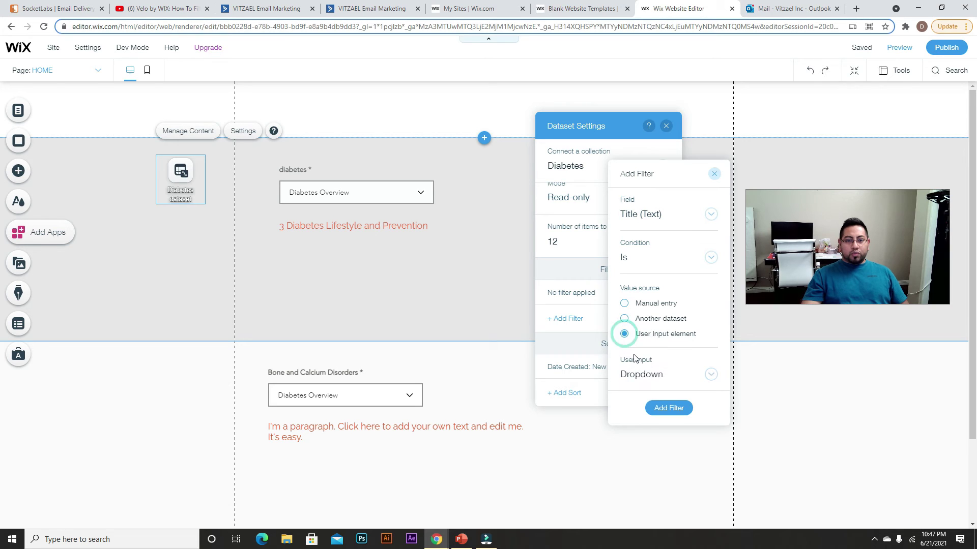
{"action": "left_click", "coordinate": [688, 382]}
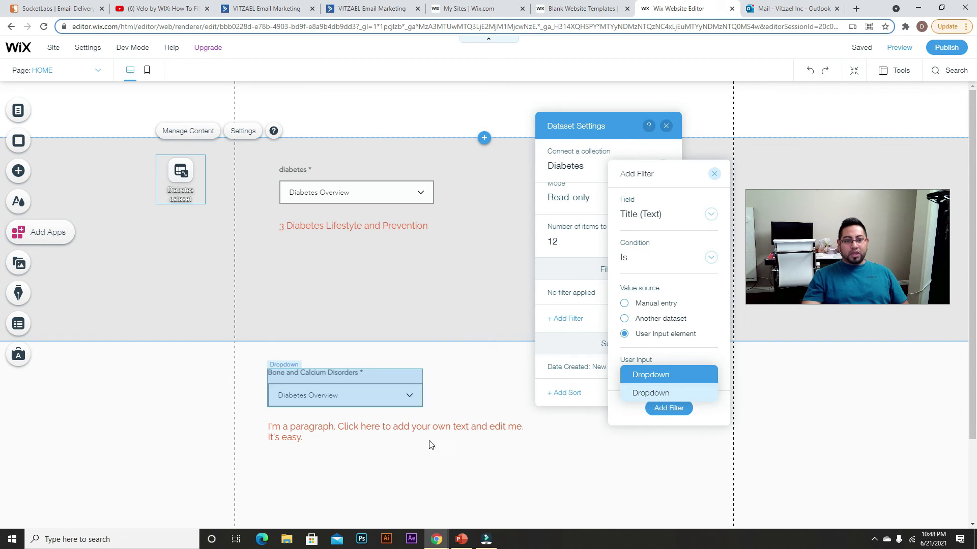
{"action": "left_click", "coordinate": [474, 365]}
Review the choices of the Bone and Calcium Disorders dropdown, including the full text of the Diabetes Lifestyle and Prevention choice.
{"action": "left_click", "coordinate": [378, 392]}
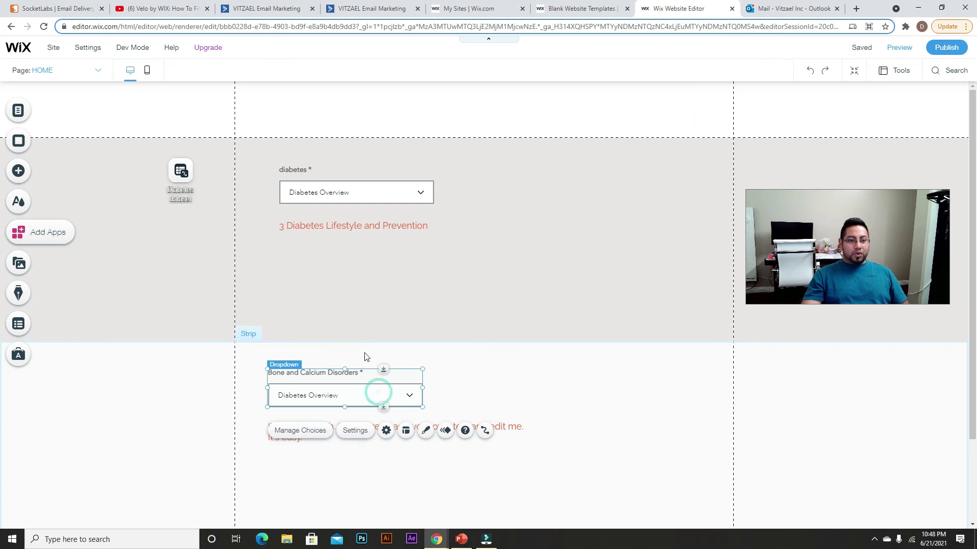
{"action": "left_click", "coordinate": [300, 430]}
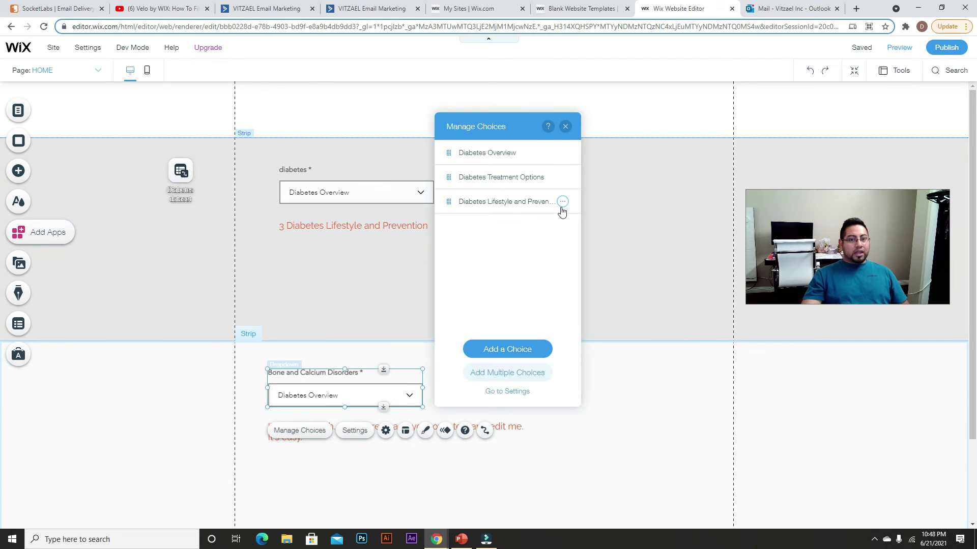
{"action": "left_click", "coordinate": [562, 201]}
{"action": "left_click", "coordinate": [595, 221]}
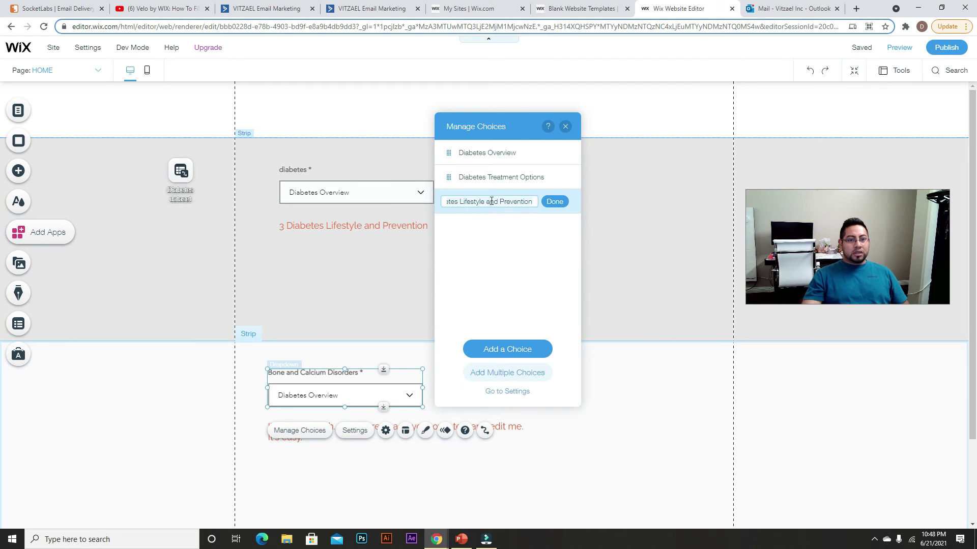
{"action": "left_click", "coordinate": [543, 204]}
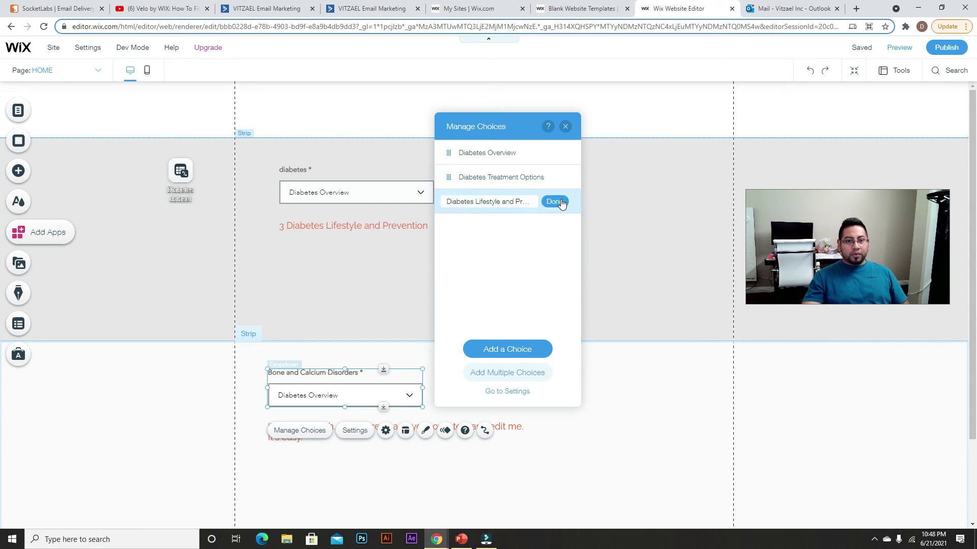
{"action": "left_click", "coordinate": [566, 127]}
Add a filter to the Diabetes dataset: Title (Text) Is the value of the diabetes dropdown as User Input element.
{"action": "left_click", "coordinate": [195, 171]}
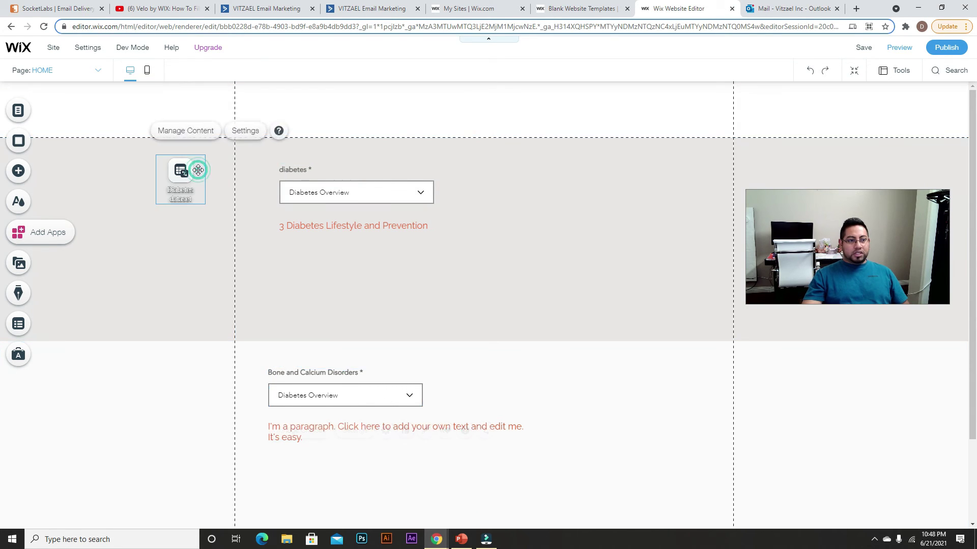
{"action": "left_click", "coordinate": [242, 133]}
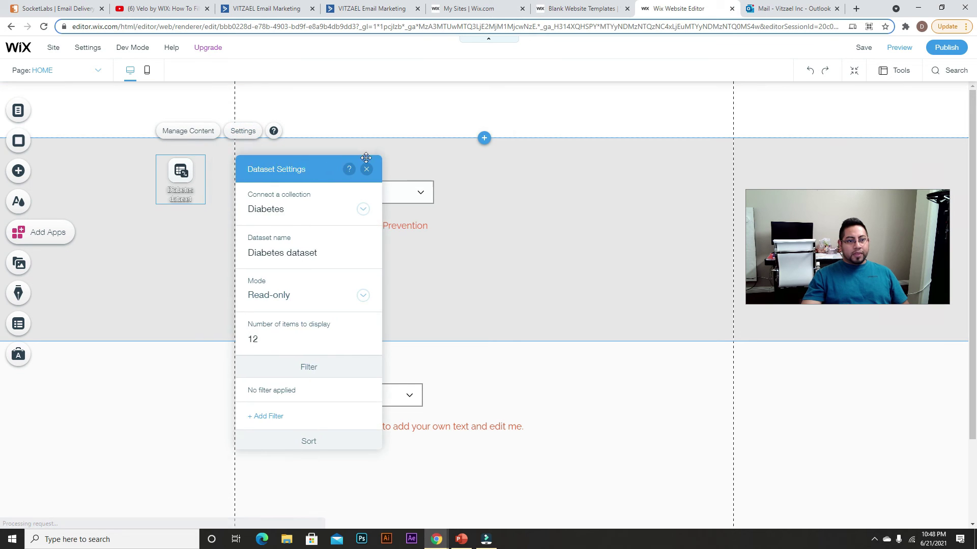
{"action": "left_click_drag", "start_coordinate": [347, 157], "coordinate": [659, 89]}
{"action": "scroll", "coordinate": [587, 334], "scroll_direction": "down", "scroll_amount": 1}
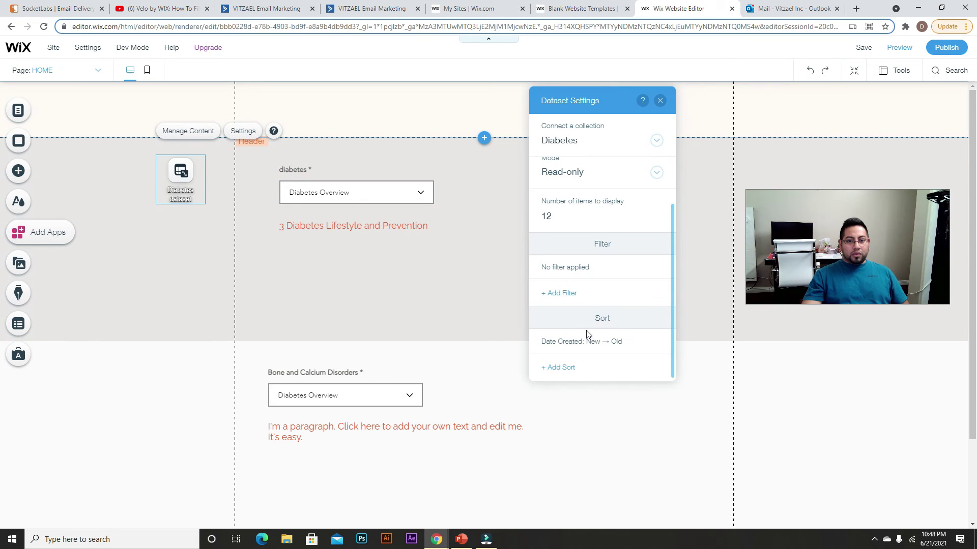
{"action": "left_click", "coordinate": [559, 294]}
{"action": "left_click", "coordinate": [617, 307]}
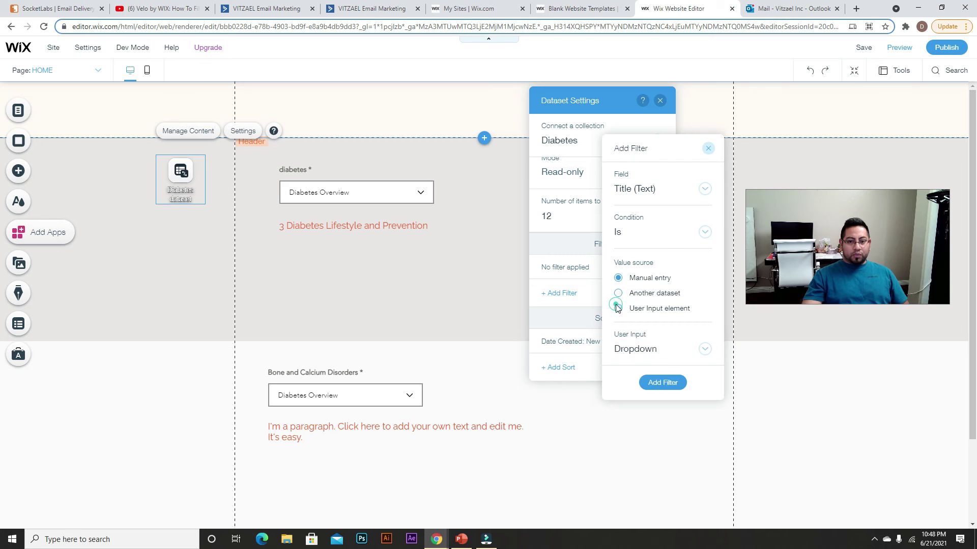
{"action": "left_click", "coordinate": [705, 349]}
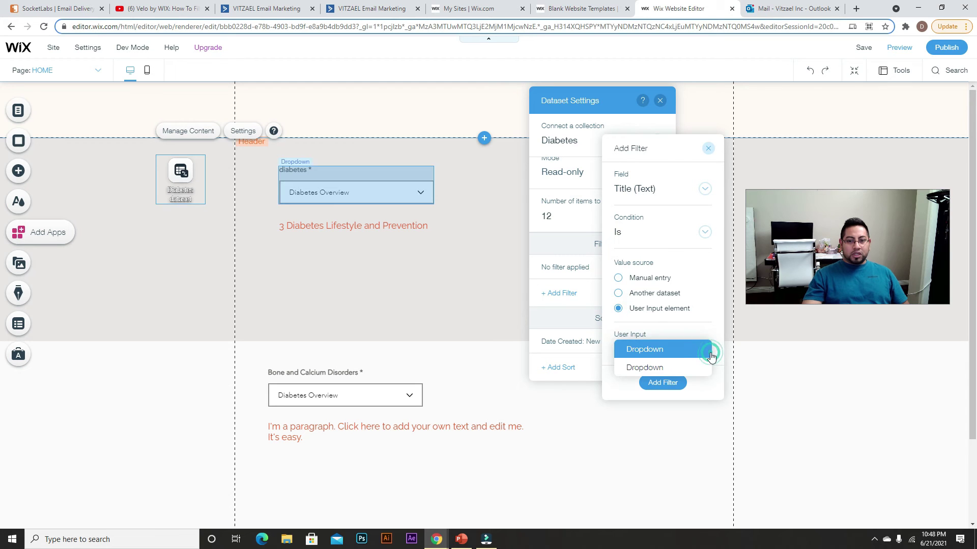
{"action": "left_click", "coordinate": [648, 353]}
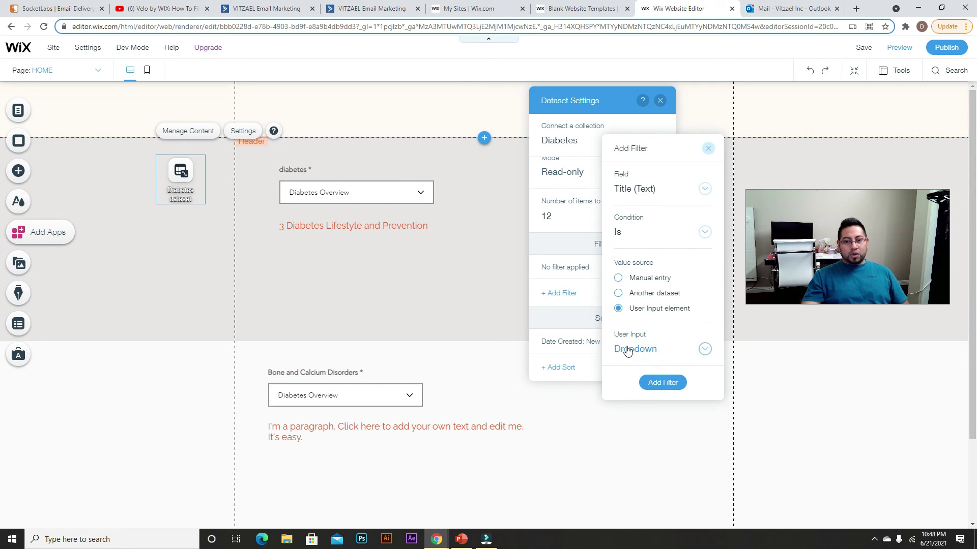
{"action": "left_click", "coordinate": [662, 383]}
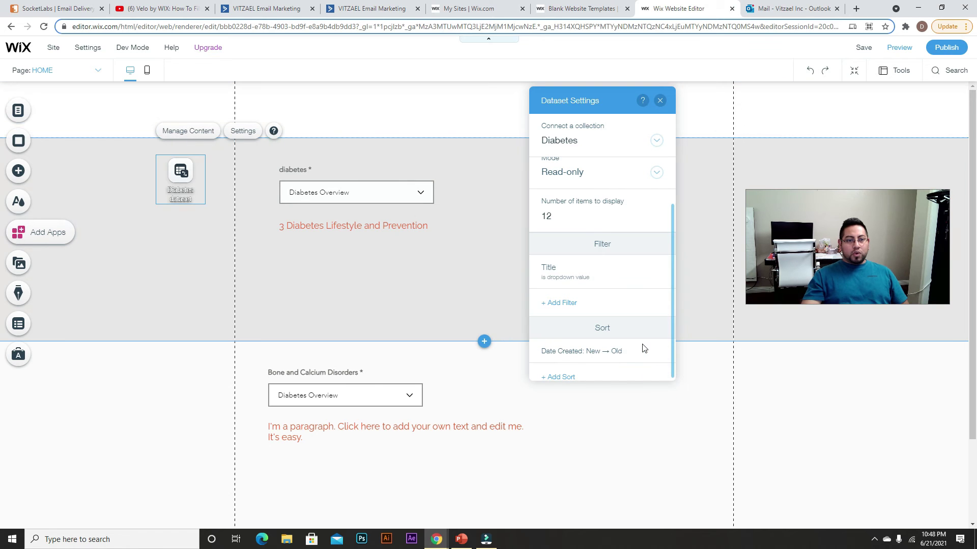
{"action": "left_click", "coordinate": [659, 100]}
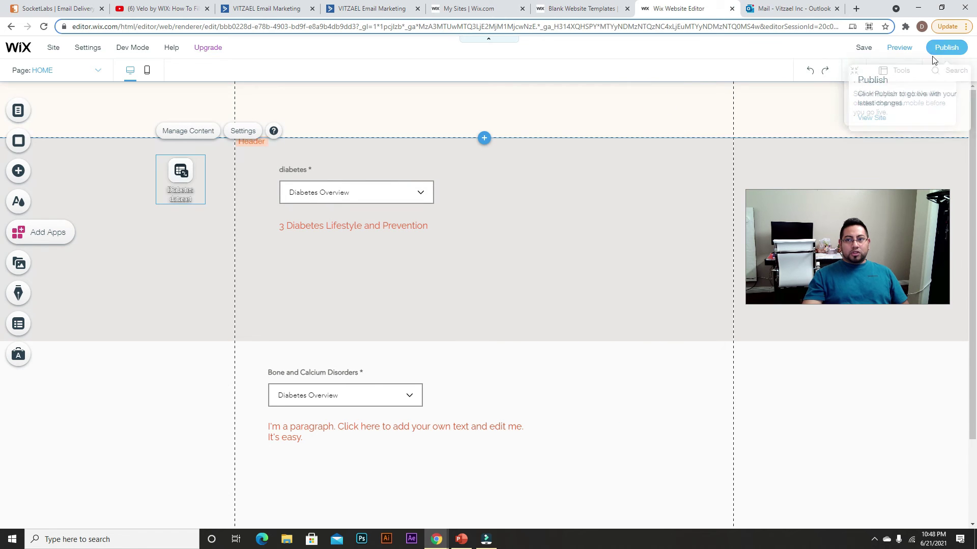
Preview the page and test the diabetes dropdown with Diabetes Treatment Options, checking the connected text below it.
{"action": "left_click", "coordinate": [901, 49]}
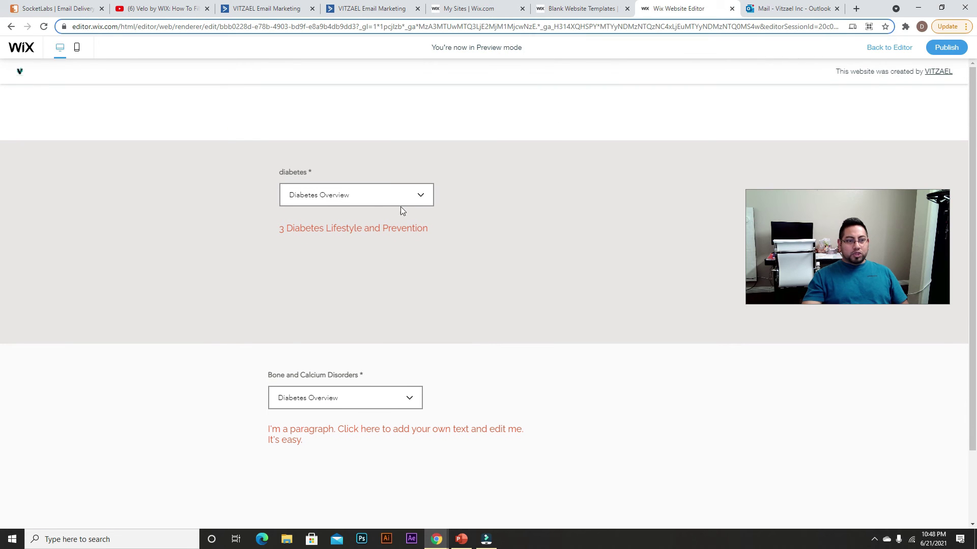
{"action": "left_click_drag", "start_coordinate": [282, 229], "coordinate": [438, 240]}
{"action": "left_click", "coordinate": [438, 235]}
{"action": "left_click", "coordinate": [415, 195]}
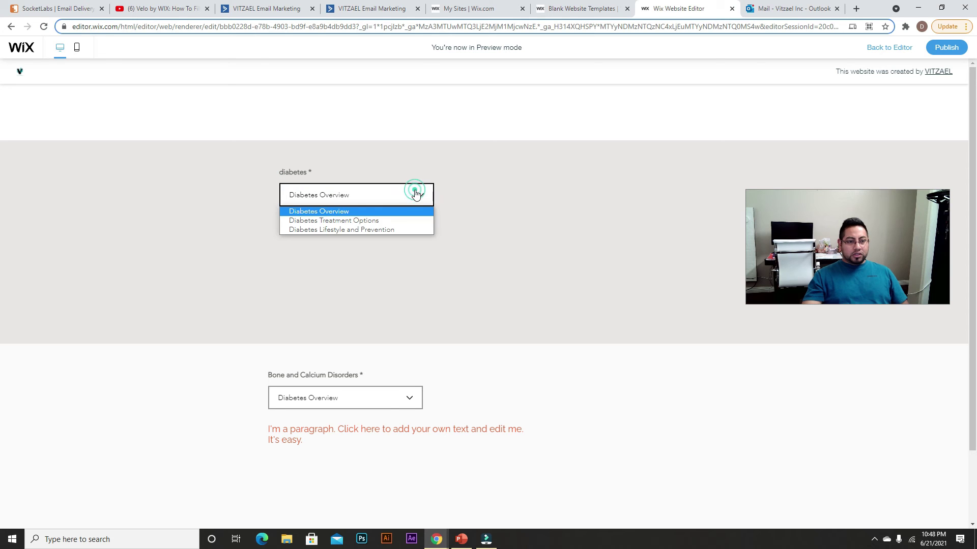
{"action": "left_click", "coordinate": [370, 221]}
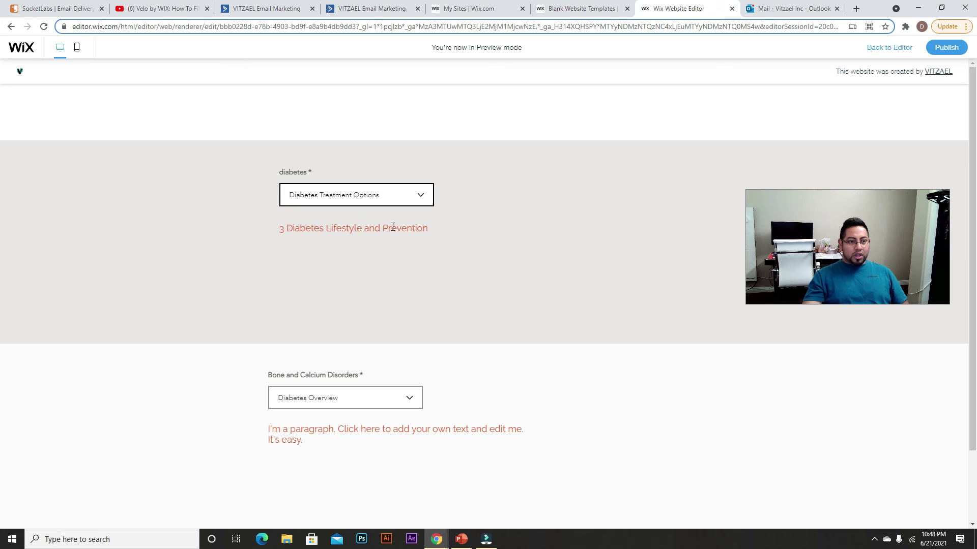
{"action": "double_click", "coordinate": [282, 229]}
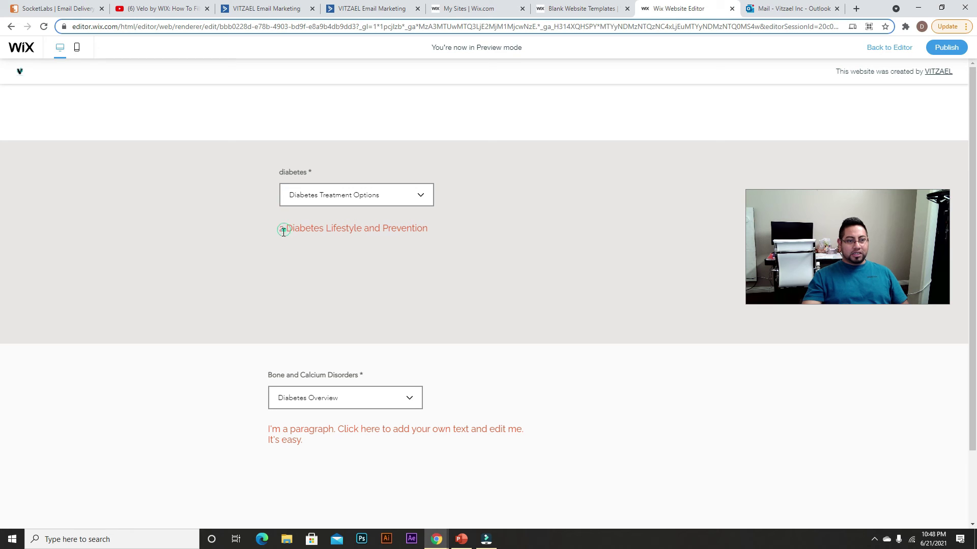
Test the diabetes dropdown with Diabetes Lifestyle and Prevention and again with Diabetes Treatment Options, comparing the connected text.
{"action": "left_click", "coordinate": [420, 196]}
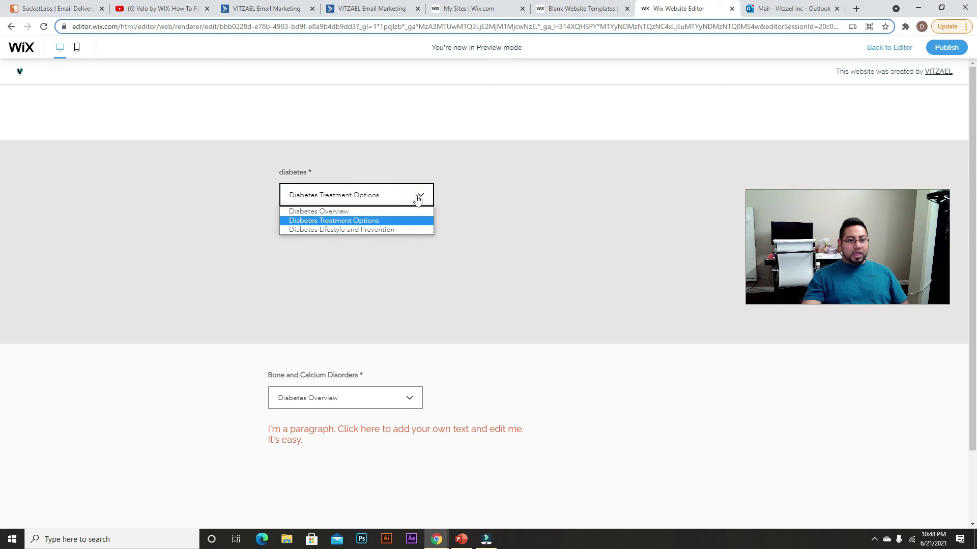
{"action": "left_click", "coordinate": [372, 230]}
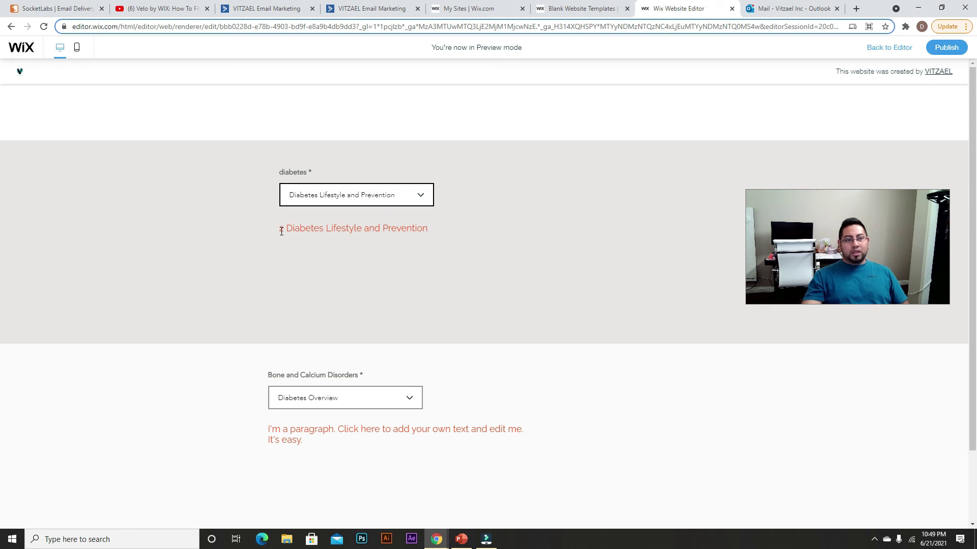
{"action": "left_click_drag", "start_coordinate": [280, 233], "coordinate": [425, 229]}
{"action": "left_click", "coordinate": [398, 202]}
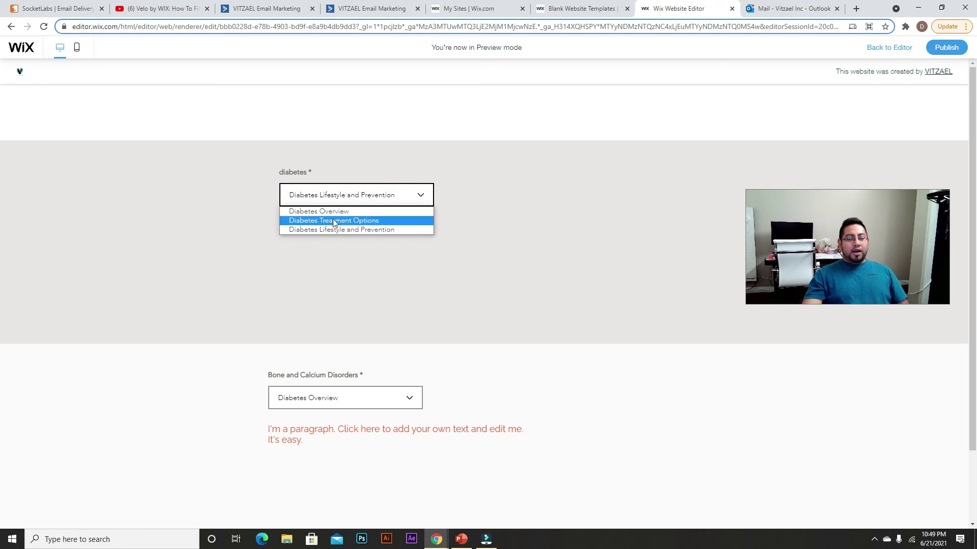
{"action": "left_click", "coordinate": [364, 221]}
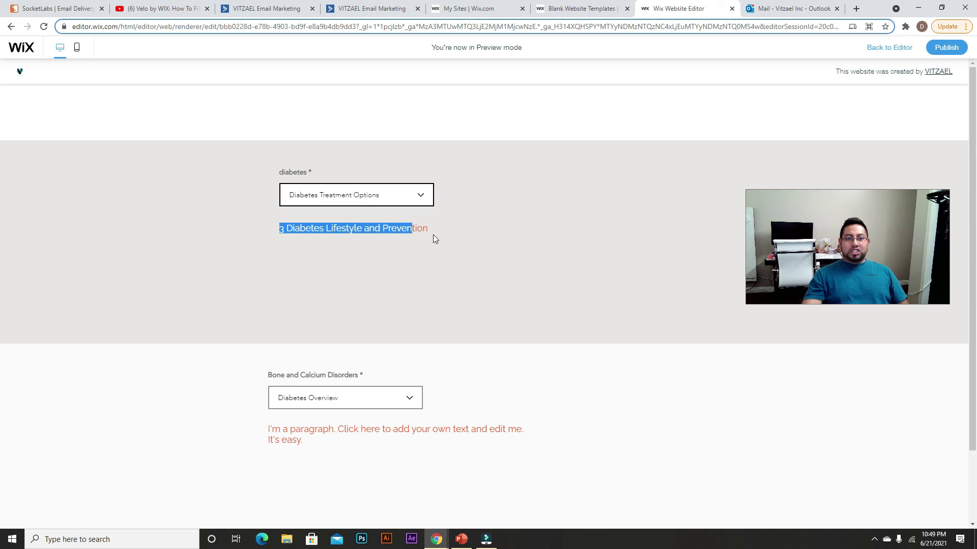
{"action": "left_click", "coordinate": [396, 249]}
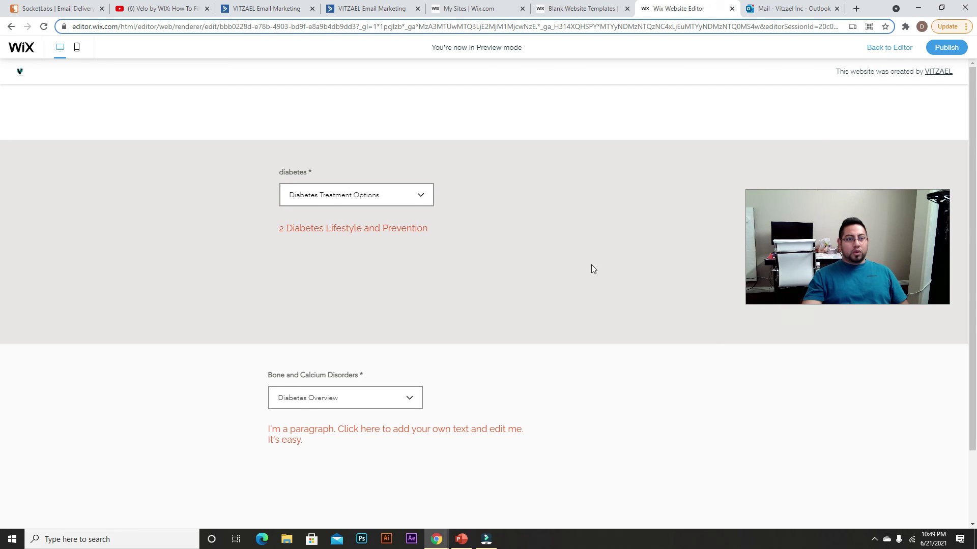
Return to the editor and add a Dataset content element, placing it directly below the Diabetes dataset.
{"action": "scroll", "coordinate": [532, 365], "scroll_direction": "down", "scroll_amount": 2}
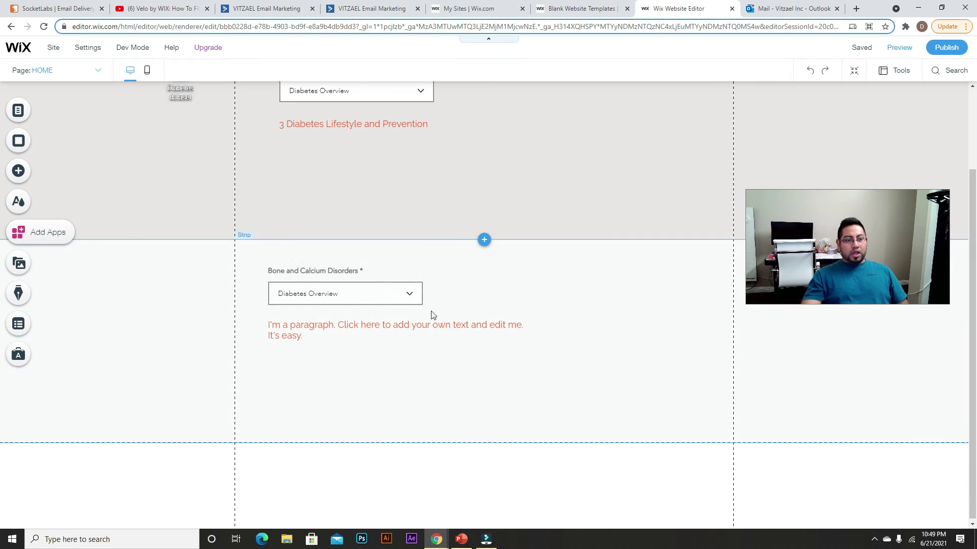
{"action": "scroll", "coordinate": [432, 315], "scroll_direction": "up", "scroll_amount": 1}
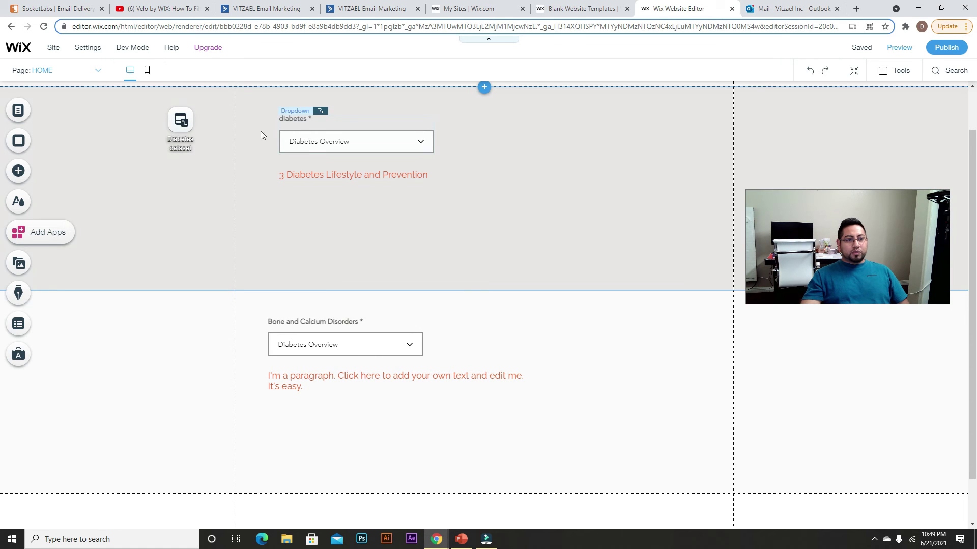
{"action": "left_click", "coordinate": [19, 326]}
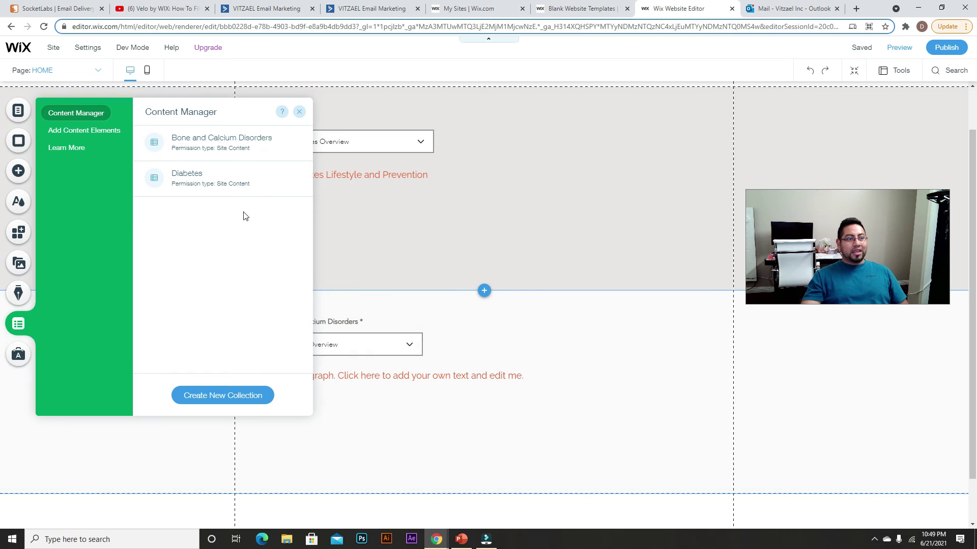
{"action": "left_click", "coordinate": [102, 136]}
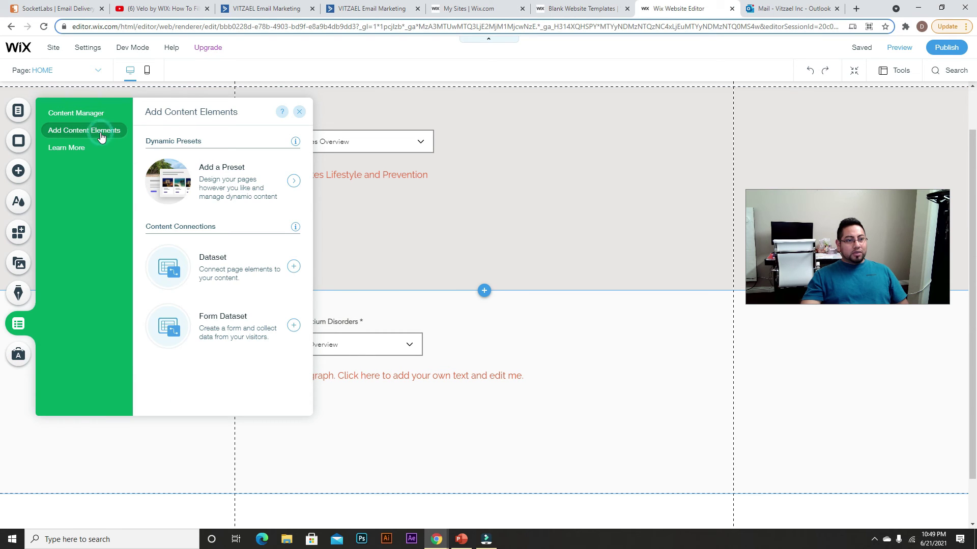
{"action": "left_click", "coordinate": [216, 261]}
{"action": "left_click_drag", "start_coordinate": [504, 311], "coordinate": [195, 229]}
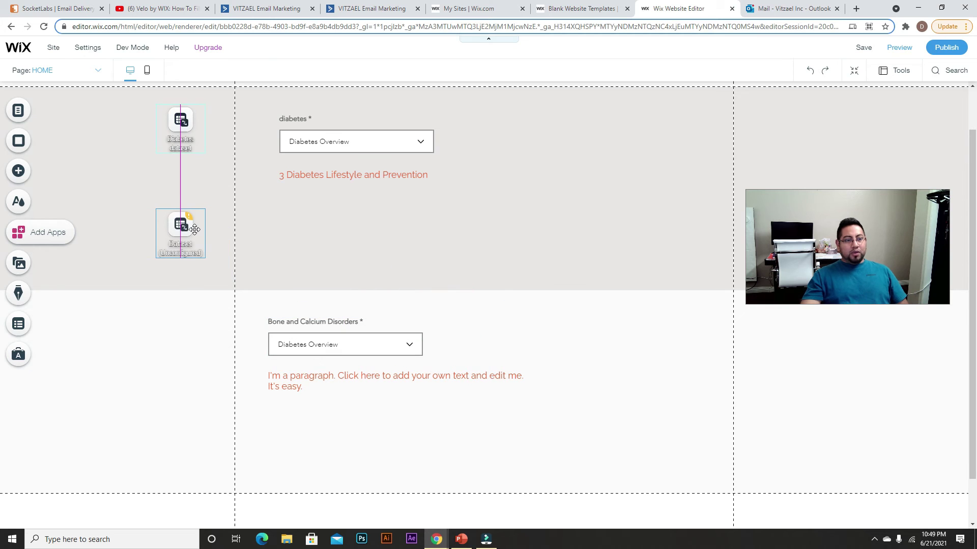
Connect the new dataset to the Bone and Calcium Disorders collection.
{"action": "left_click", "coordinate": [182, 186]}
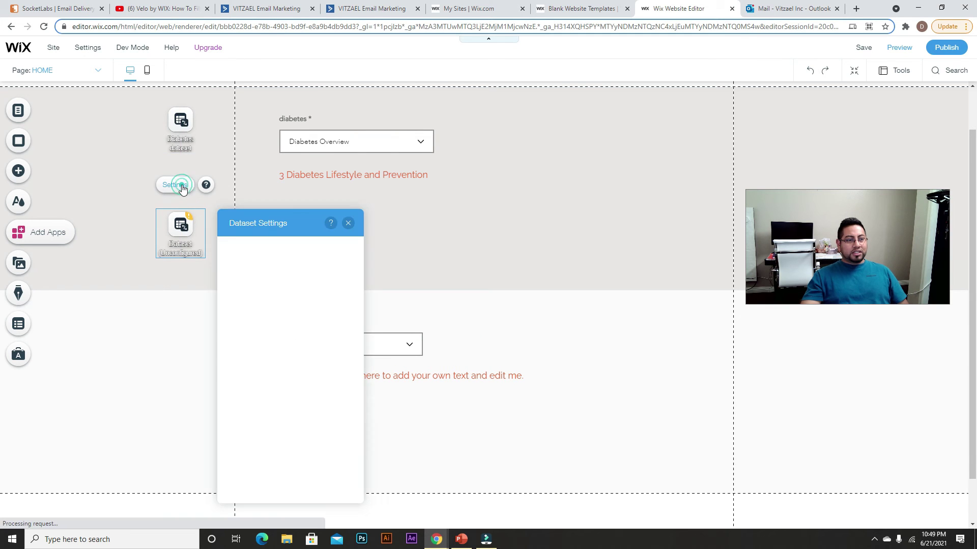
{"action": "left_click", "coordinate": [345, 264]}
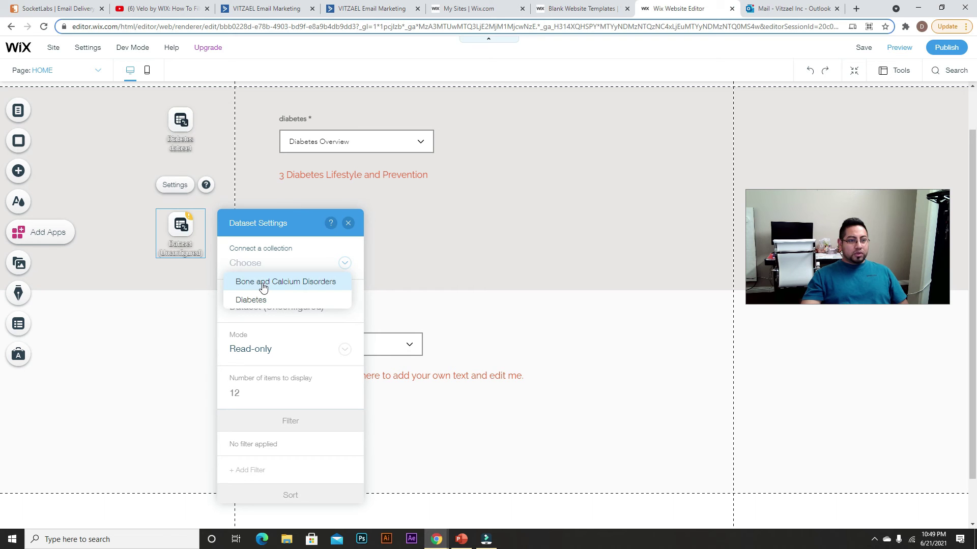
{"action": "left_click", "coordinate": [286, 283]}
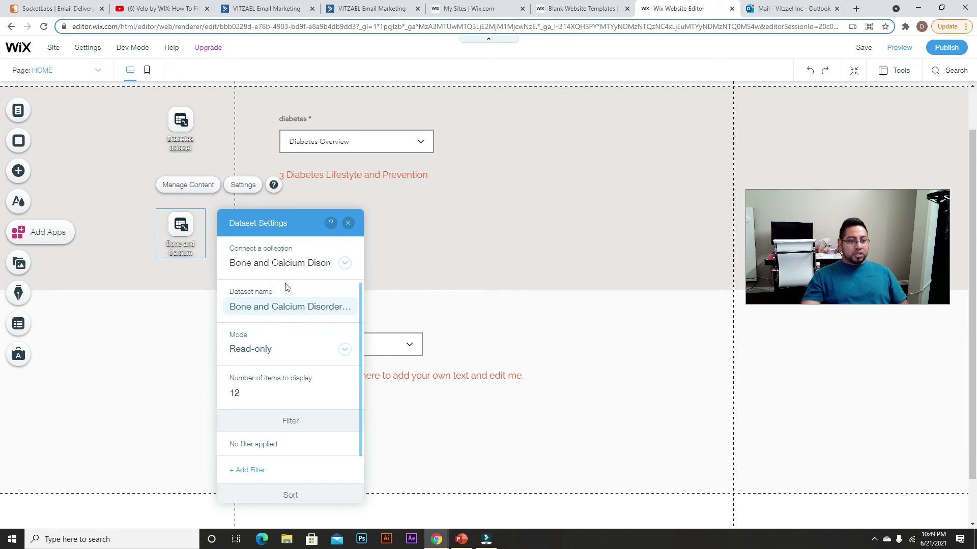
{"action": "scroll", "coordinate": [288, 356], "scroll_direction": "down", "scroll_amount": 1}
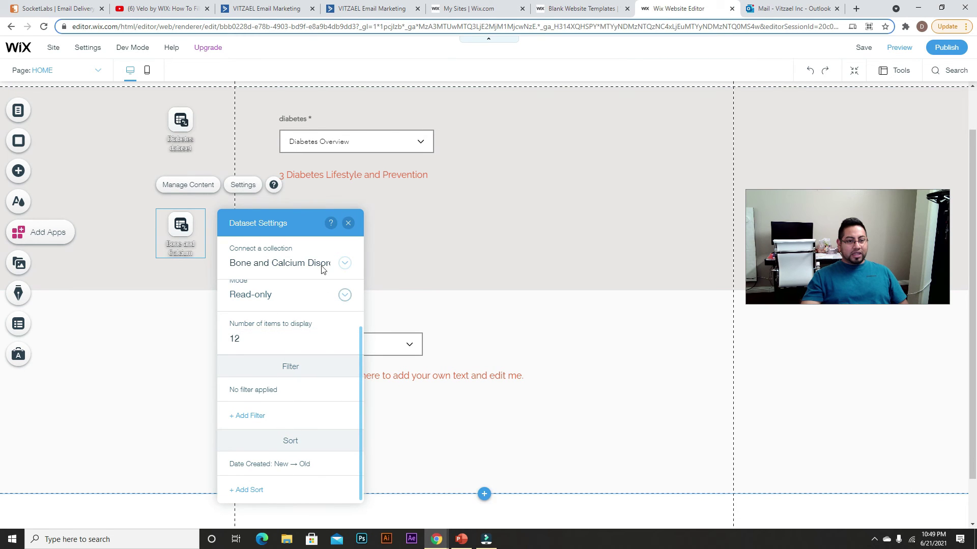
{"action": "left_click", "coordinate": [348, 223]}
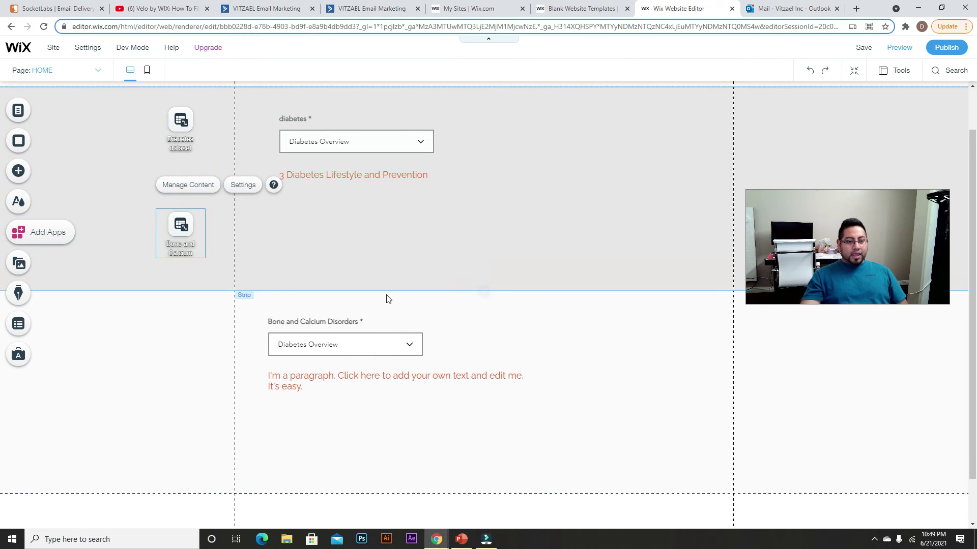
{"action": "left_click", "coordinate": [375, 349]}
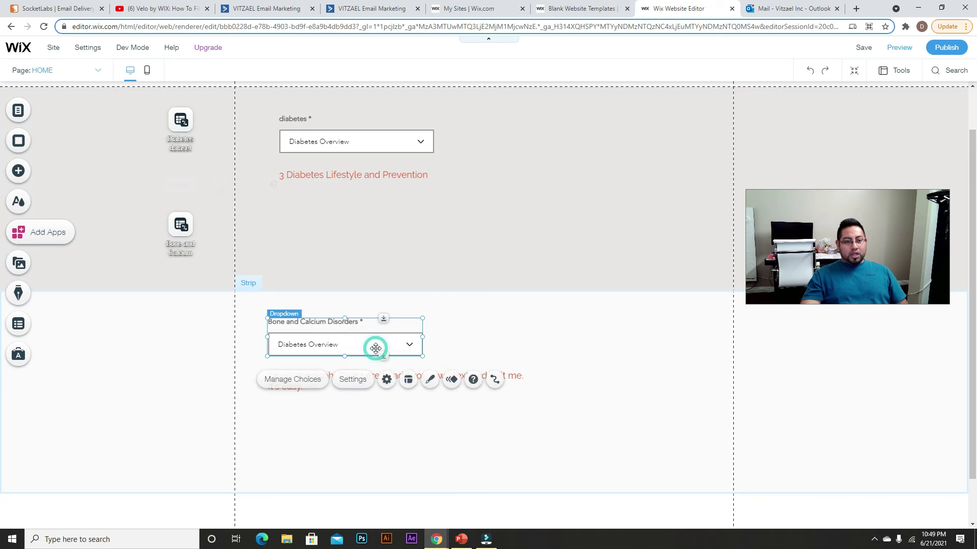
{"action": "left_click", "coordinate": [296, 383]}
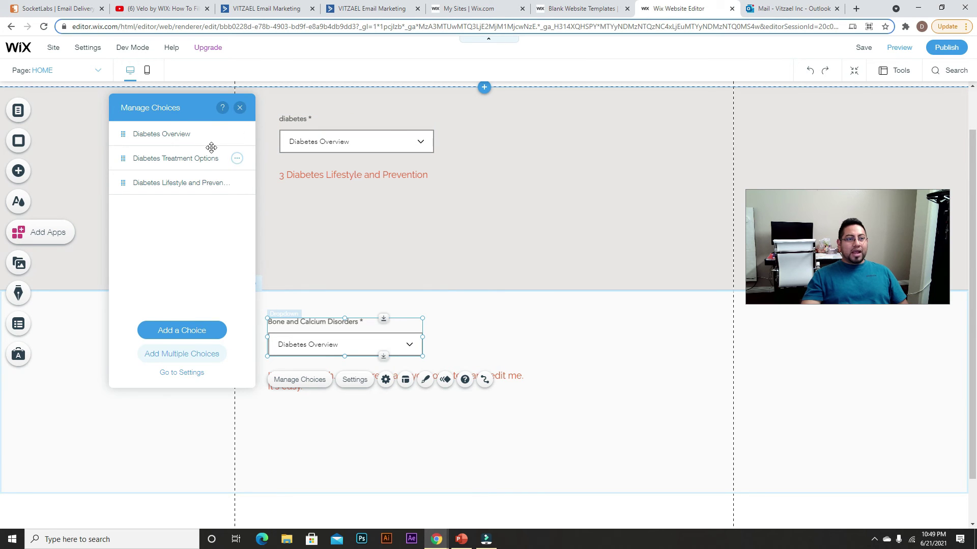
{"action": "left_click_drag", "start_coordinate": [190, 112], "coordinate": [449, 150]}
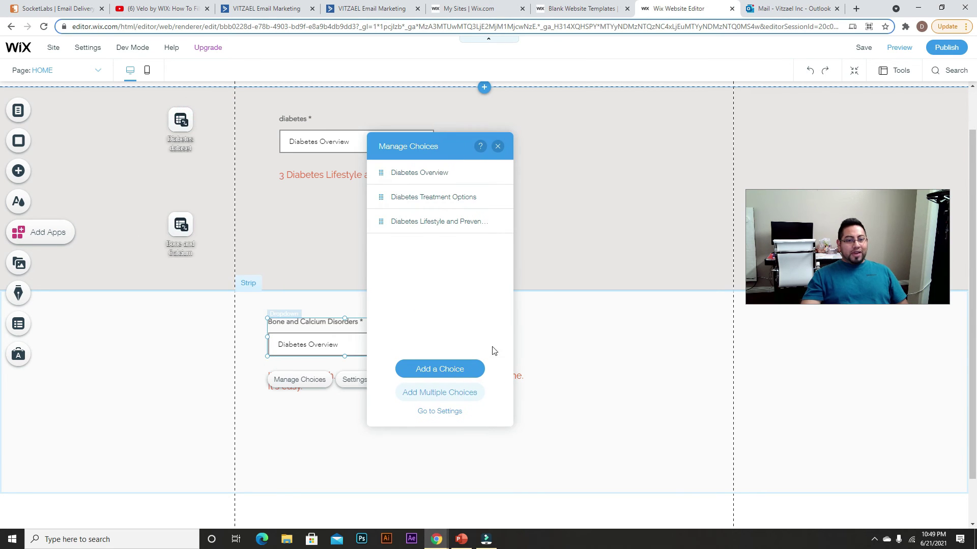
{"action": "left_click", "coordinate": [498, 147]}
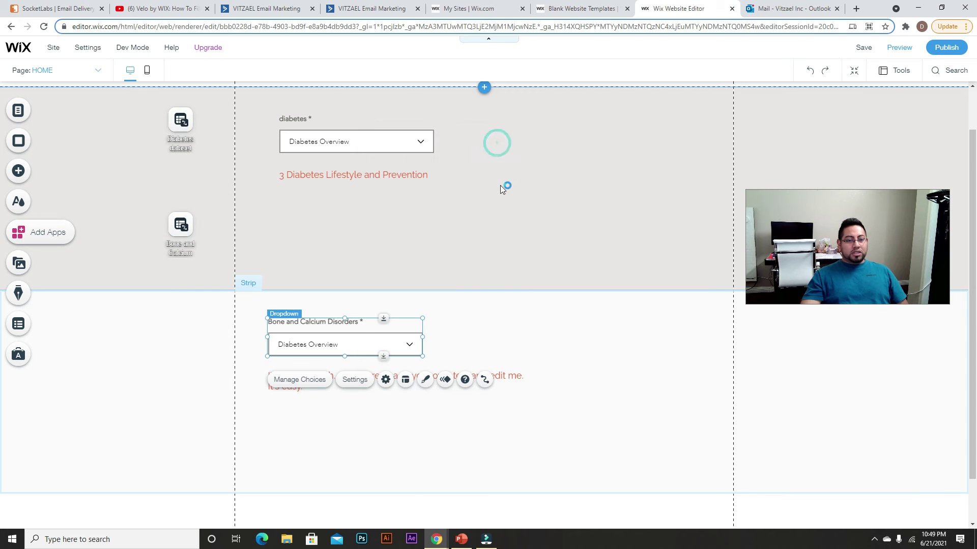
{"action": "left_click", "coordinate": [532, 328]}
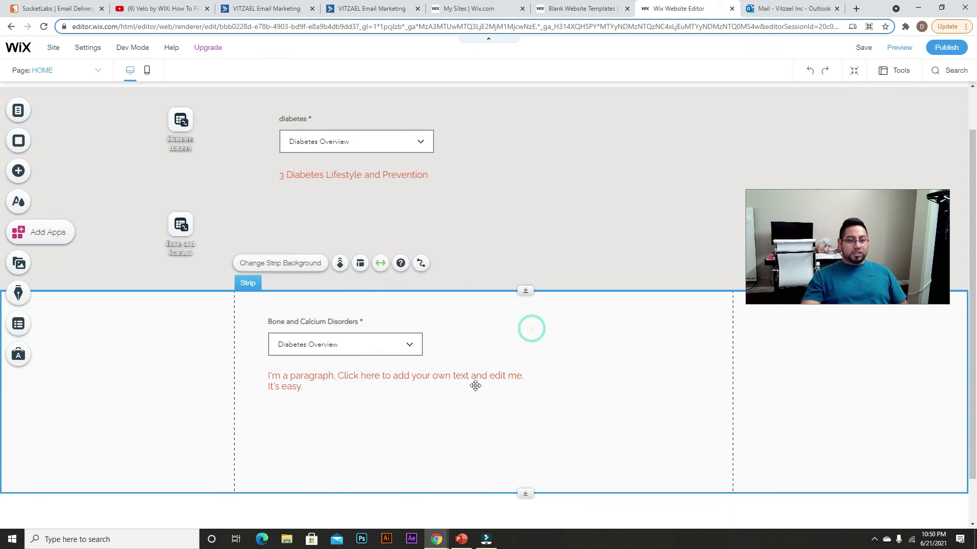
Connect the paragraph below the Bone and Calcium Disorders dropdown to that topic's dataset, using the description (Text) field.
{"action": "left_click", "coordinate": [438, 383]}
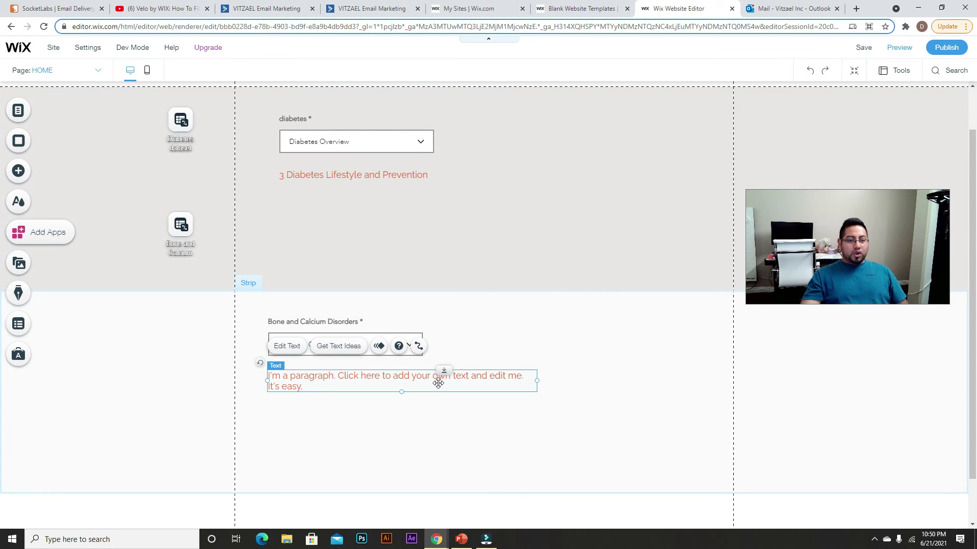
{"action": "left_click", "coordinate": [418, 347]}
{"action": "left_click", "coordinate": [674, 270]}
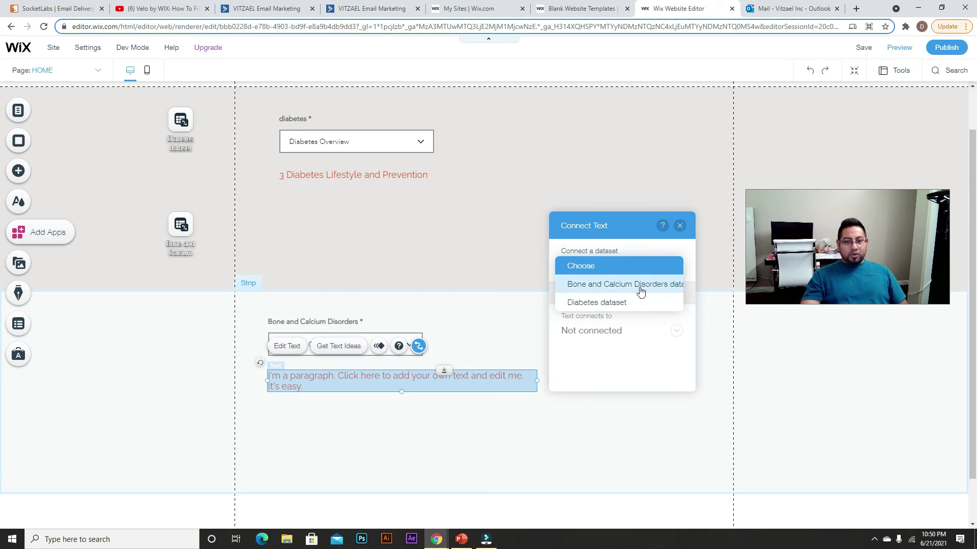
{"action": "left_click", "coordinate": [637, 293]}
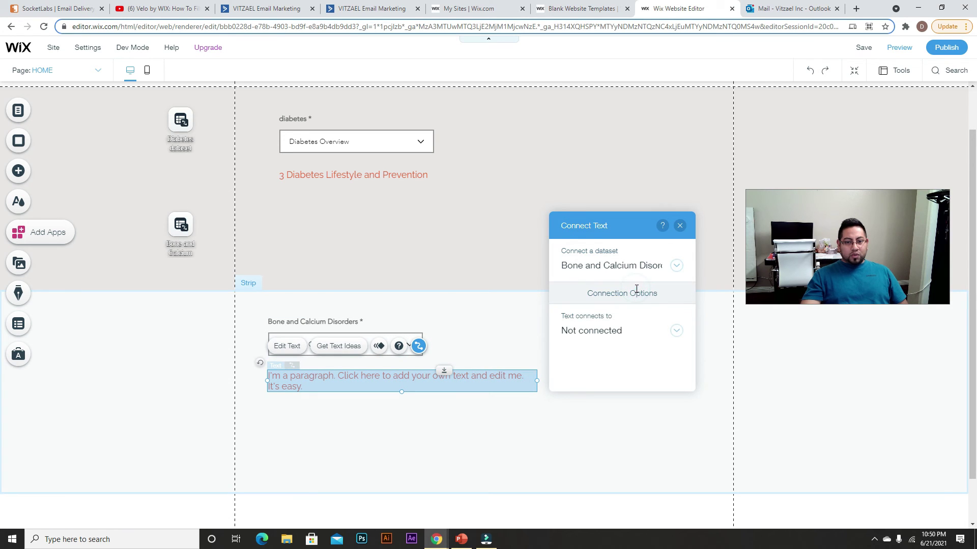
{"action": "left_click", "coordinate": [674, 333]}
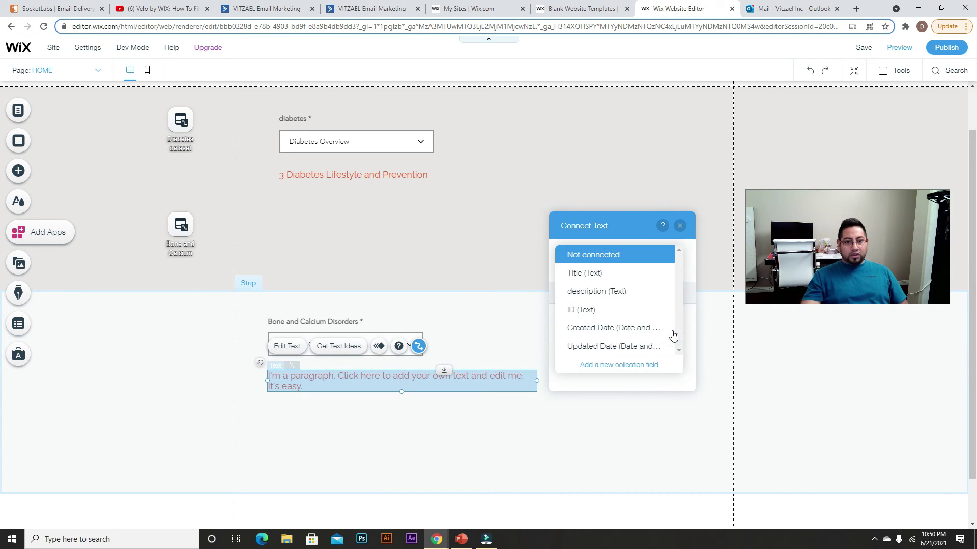
{"action": "left_click", "coordinate": [618, 294]}
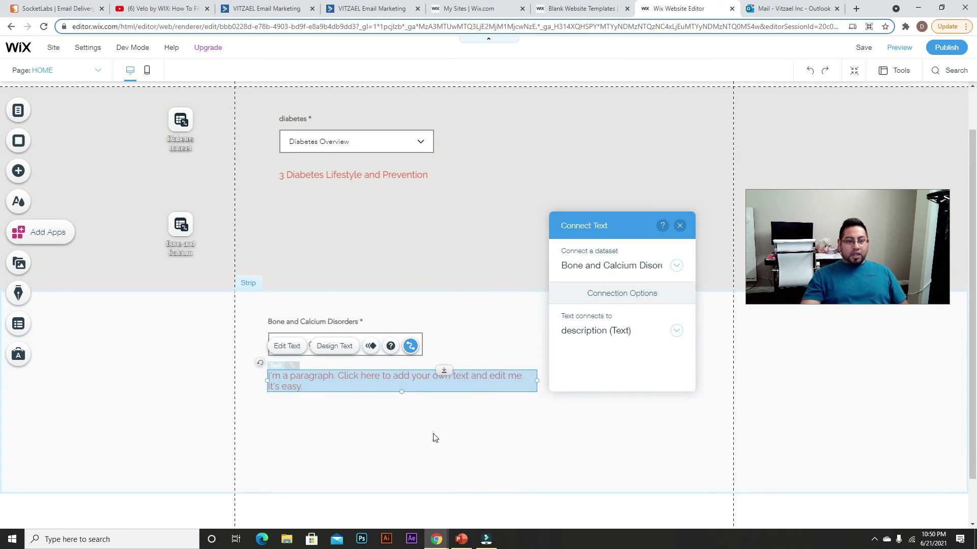
{"action": "left_click", "coordinate": [454, 436]}
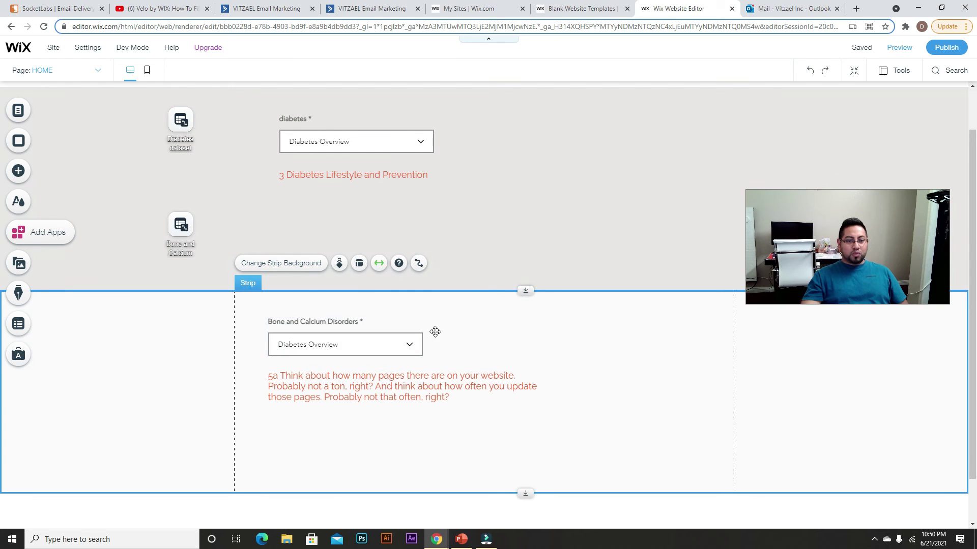
Filter the Bone and Calcium Disorders dataset so Title (Text) is the value of the Bone and Calcium Disorders dropdown as user input element.
{"action": "left_click", "coordinate": [410, 339]}
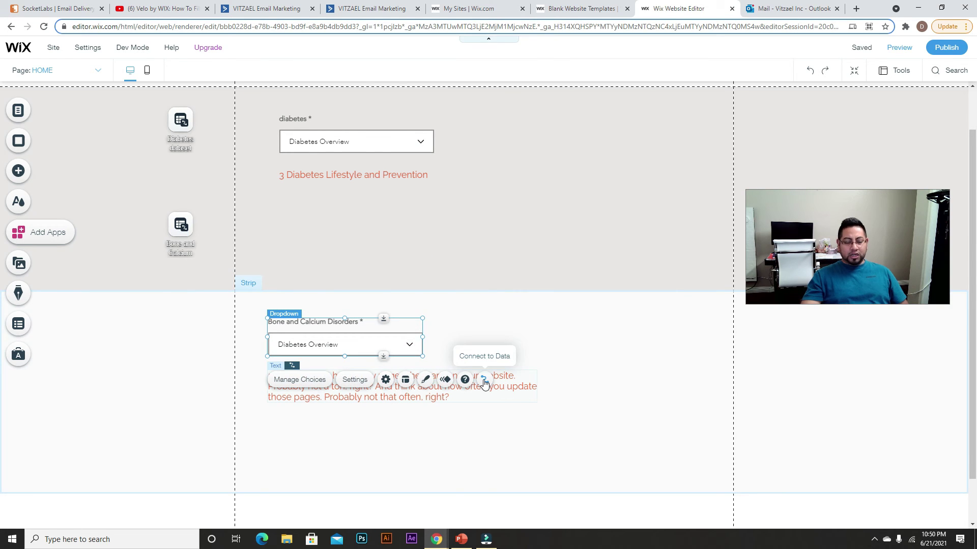
{"action": "left_click", "coordinate": [185, 233]}
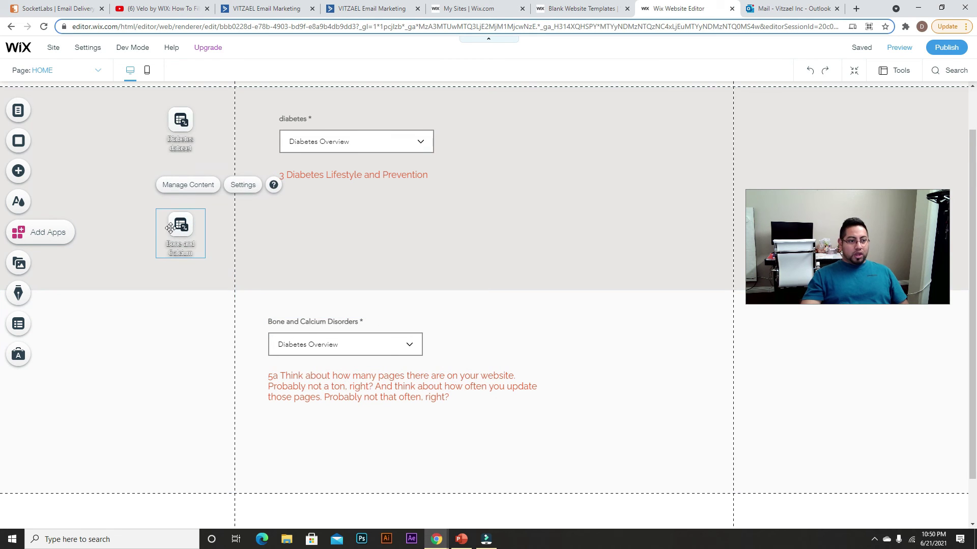
{"action": "left_click", "coordinate": [244, 186]}
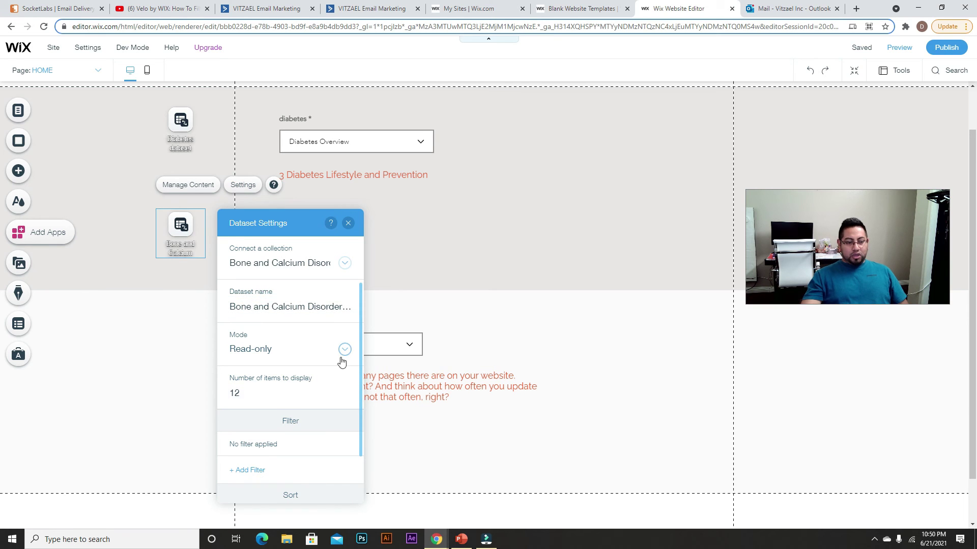
{"action": "scroll", "coordinate": [333, 381], "scroll_direction": "down", "scroll_amount": 1}
{"action": "left_click", "coordinate": [252, 422]}
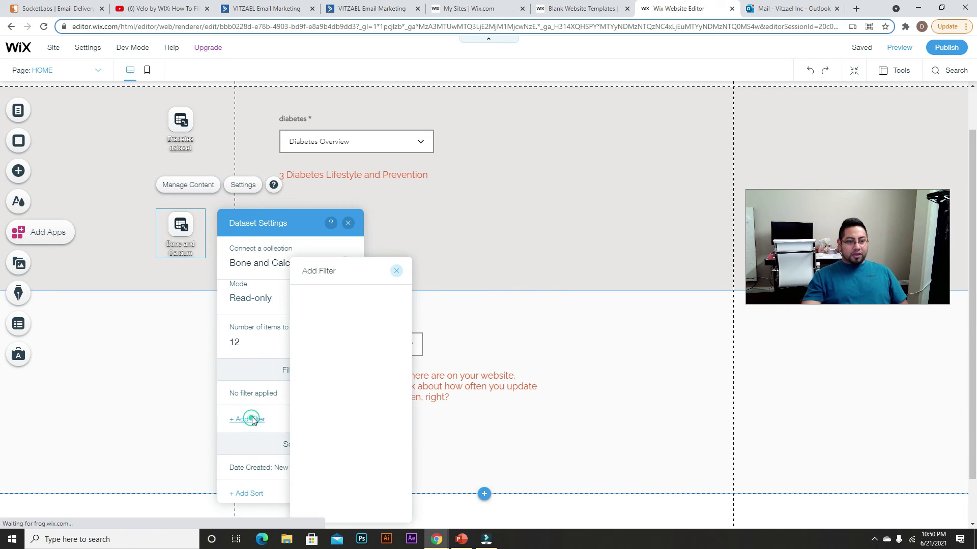
{"action": "left_click_drag", "start_coordinate": [332, 262], "coordinate": [583, 126]}
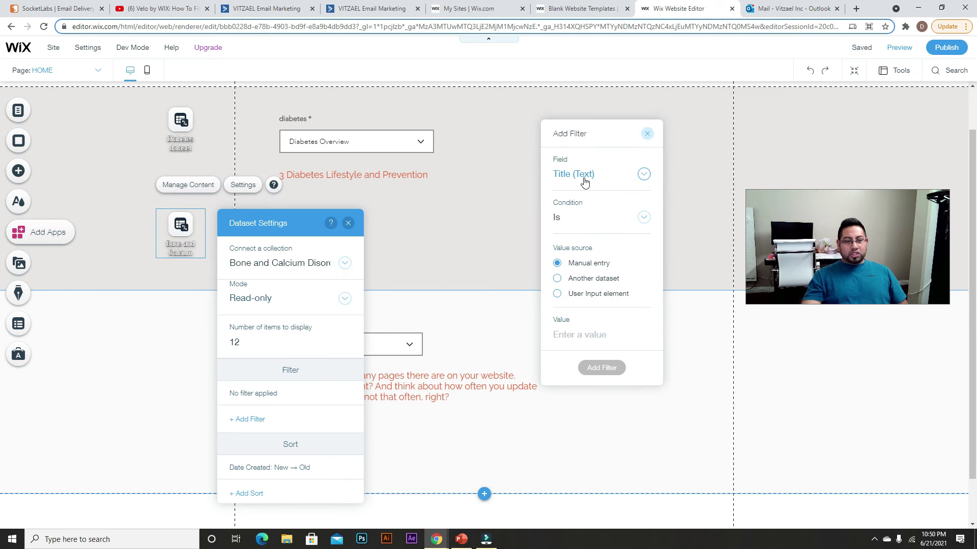
{"action": "left_click", "coordinate": [560, 295]}
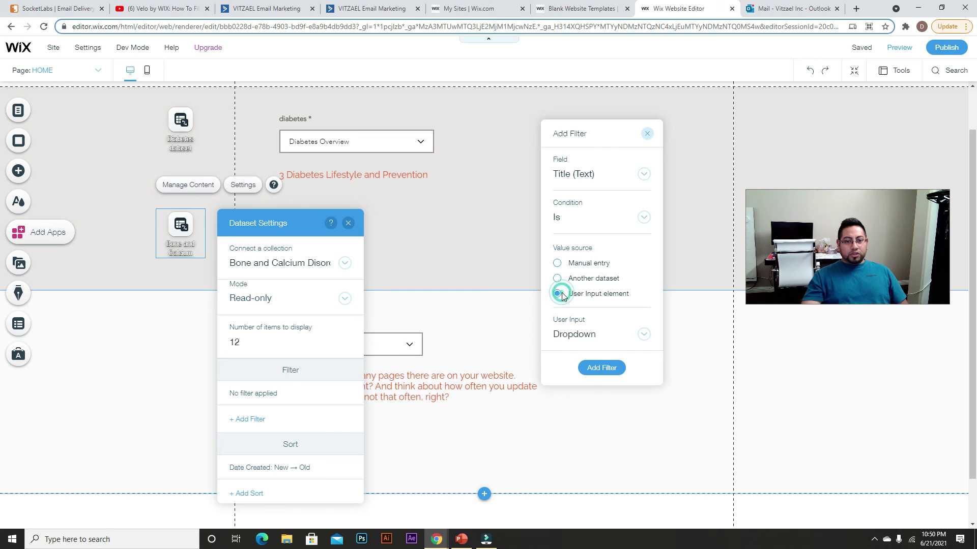
{"action": "left_click", "coordinate": [640, 334]}
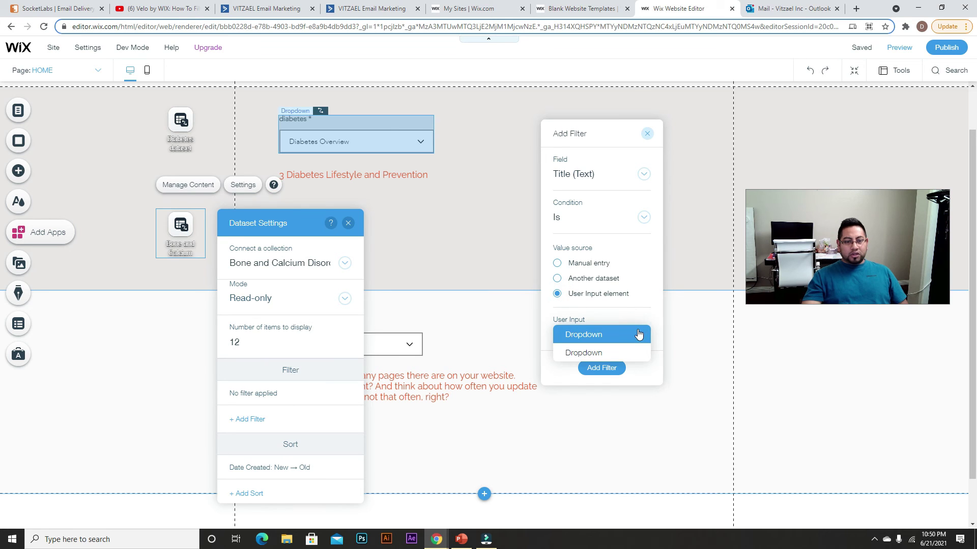
{"action": "left_click", "coordinate": [612, 353]}
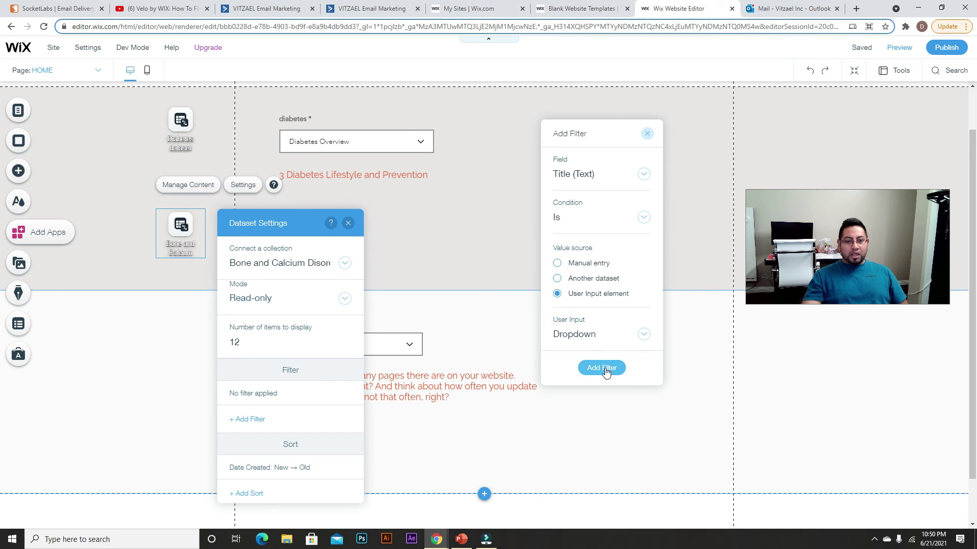
{"action": "left_click", "coordinate": [601, 368]}
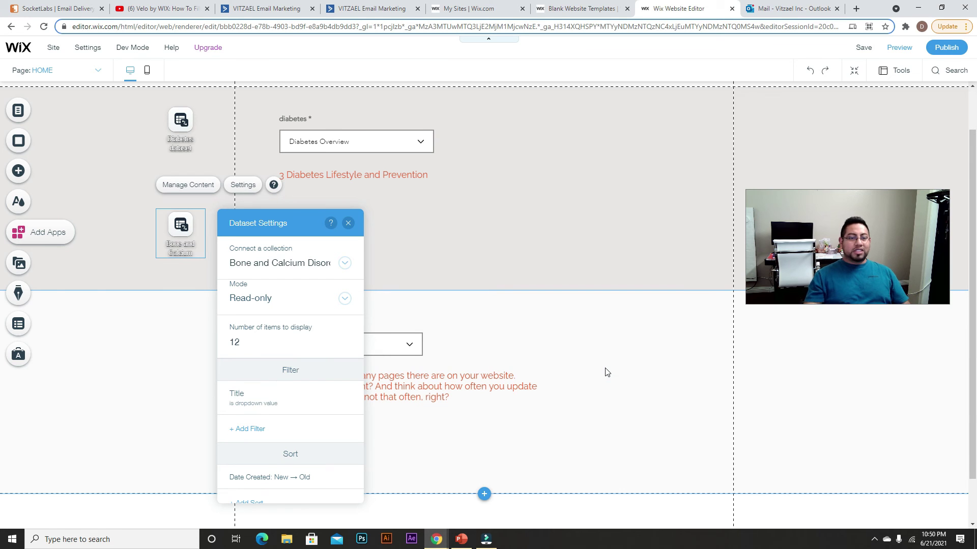
{"action": "left_click", "coordinate": [348, 223]}
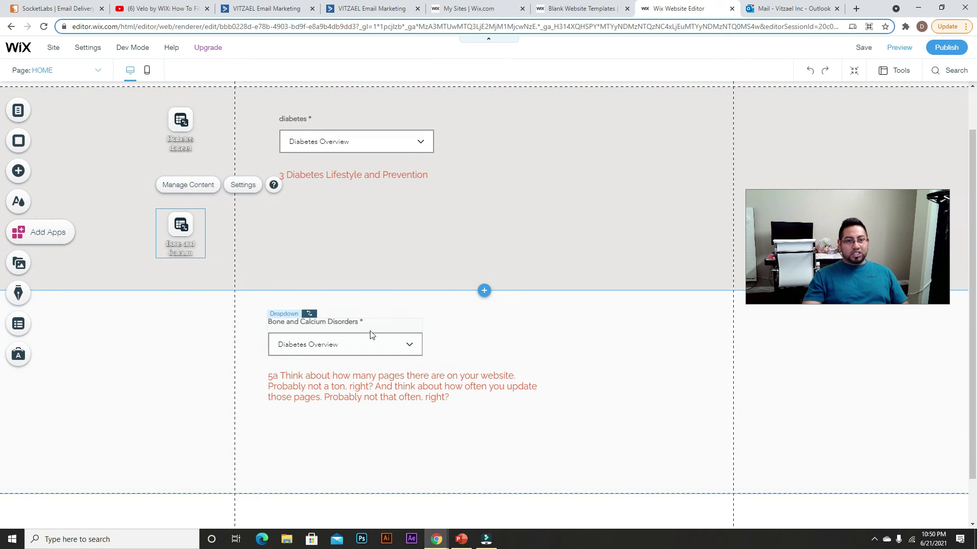
Preview the page and test the Bone and Calcium Disorders dropdown with Diabetes Treatment Options and Diabetes Lifestyle and Prevention2, checking the connected text.
{"action": "left_click", "coordinate": [905, 48]}
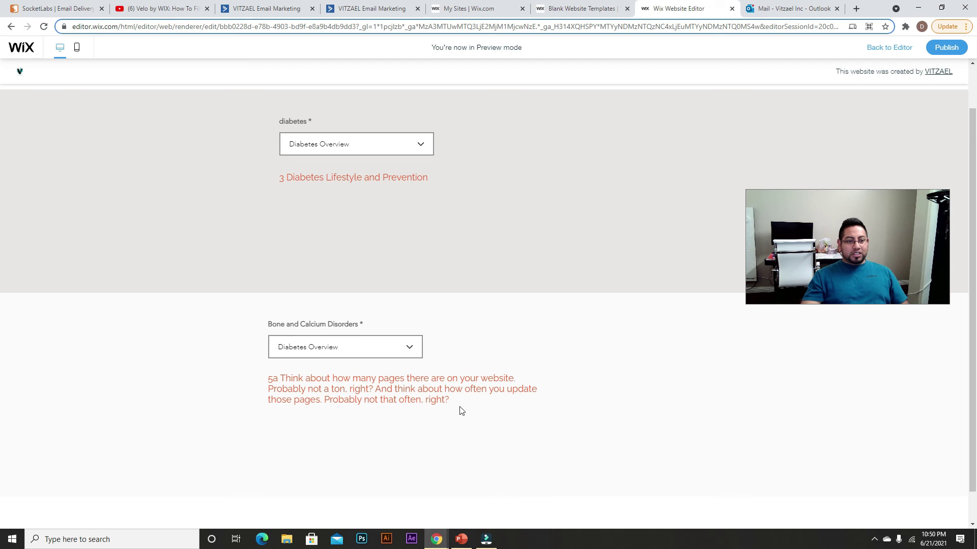
{"action": "left_click_drag", "start_coordinate": [452, 403], "coordinate": [268, 379]}
{"action": "left_click", "coordinate": [453, 363]}
{"action": "left_click", "coordinate": [394, 352]}
{"action": "left_click", "coordinate": [379, 372]}
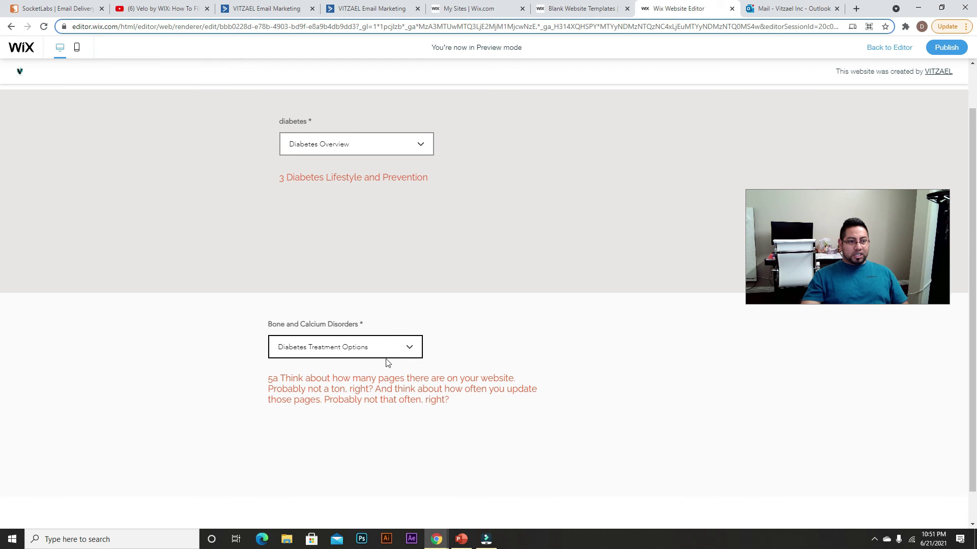
{"action": "left_click", "coordinate": [393, 352]}
{"action": "left_click", "coordinate": [359, 379]}
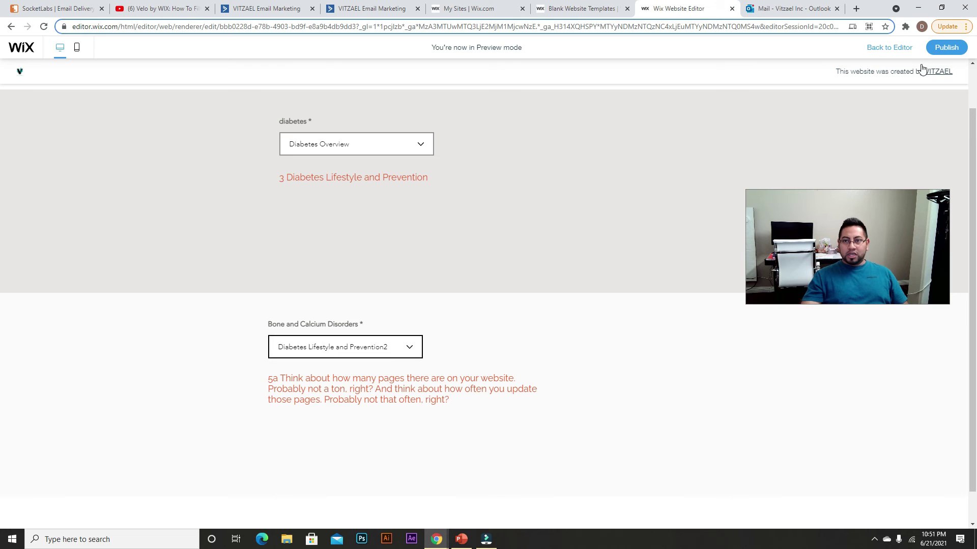
Return to the editor and relabel the Bone and Calcium Disorders dropdown's first choice Osteoporosis Overview, copied from Webpage 1.doc in Outlook.
{"action": "left_click", "coordinate": [900, 48]}
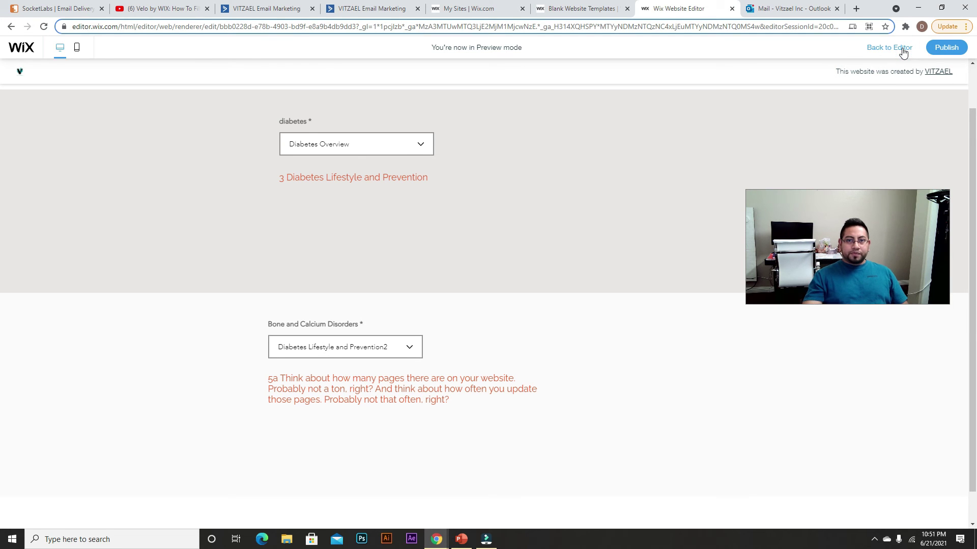
{"action": "left_click", "coordinate": [354, 350]}
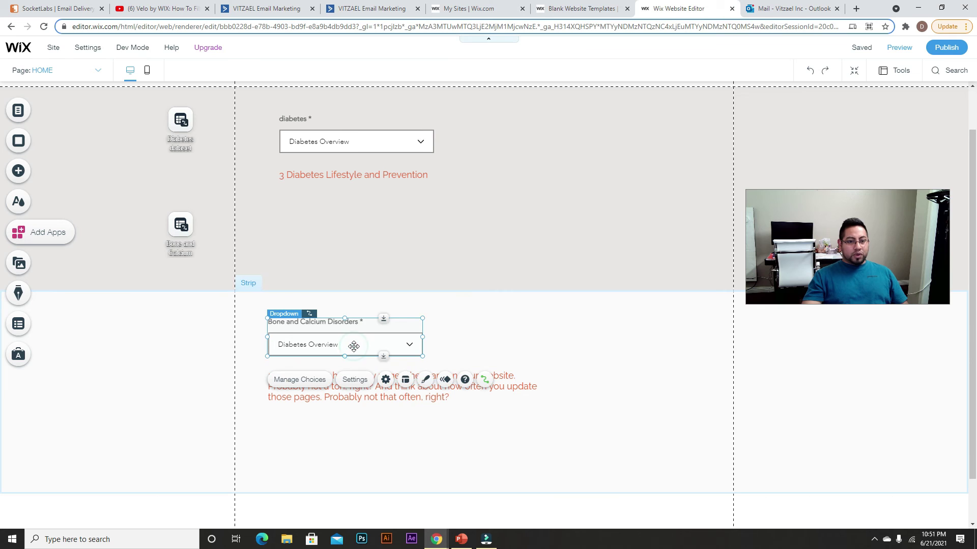
{"action": "left_click", "coordinate": [298, 380]}
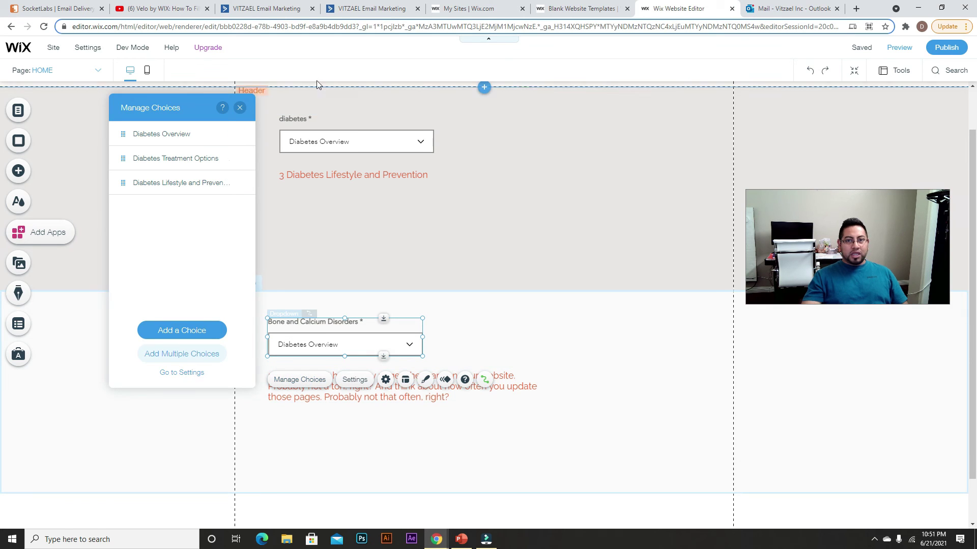
{"action": "left_click", "coordinate": [794, 8]}
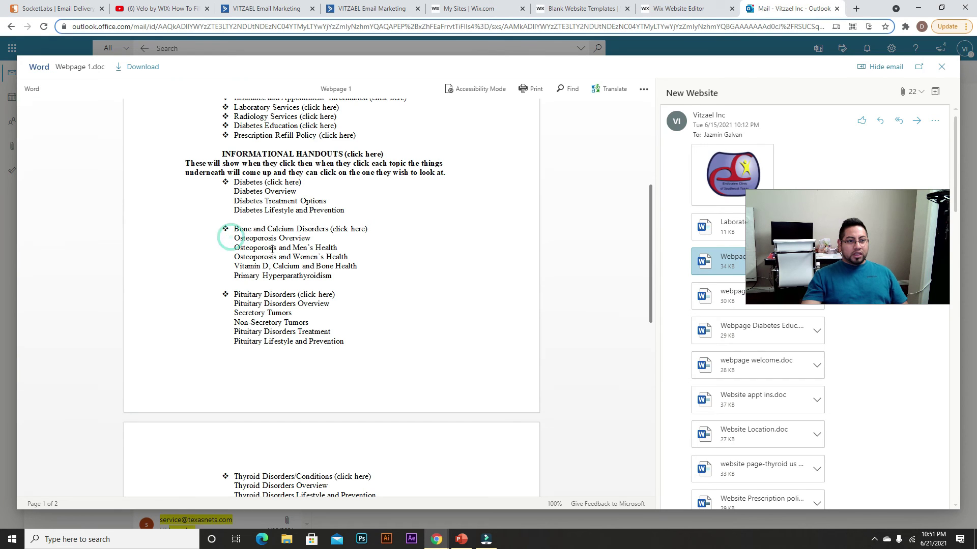
{"action": "left_click_drag", "start_coordinate": [234, 237], "coordinate": [314, 237]}
{"action": "key", "text": "ctrl+c"}
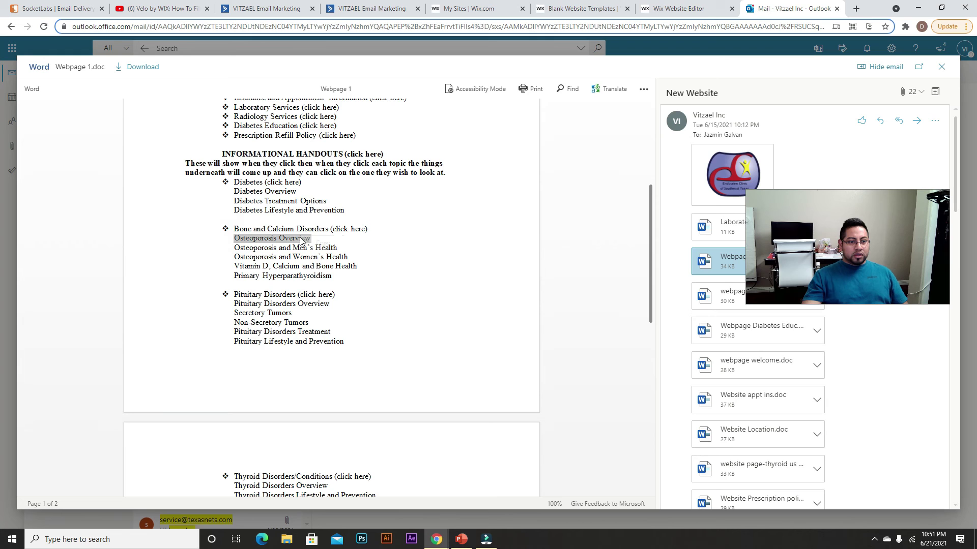
{"action": "left_click", "coordinate": [682, 9]}
{"action": "left_click", "coordinate": [235, 133]}
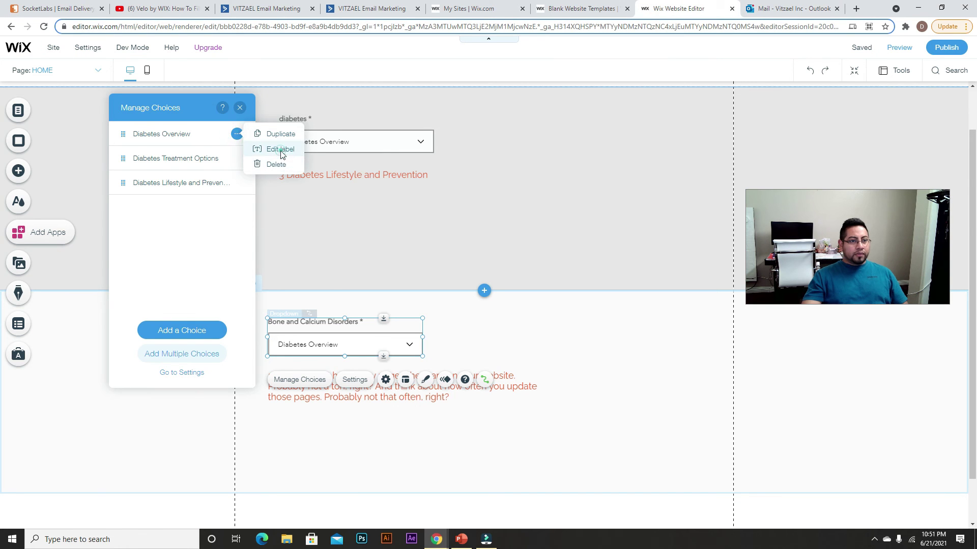
{"action": "left_click", "coordinate": [277, 148]}
{"action": "key", "text": "ctrl+v"}
{"action": "left_click", "coordinate": [229, 134]}
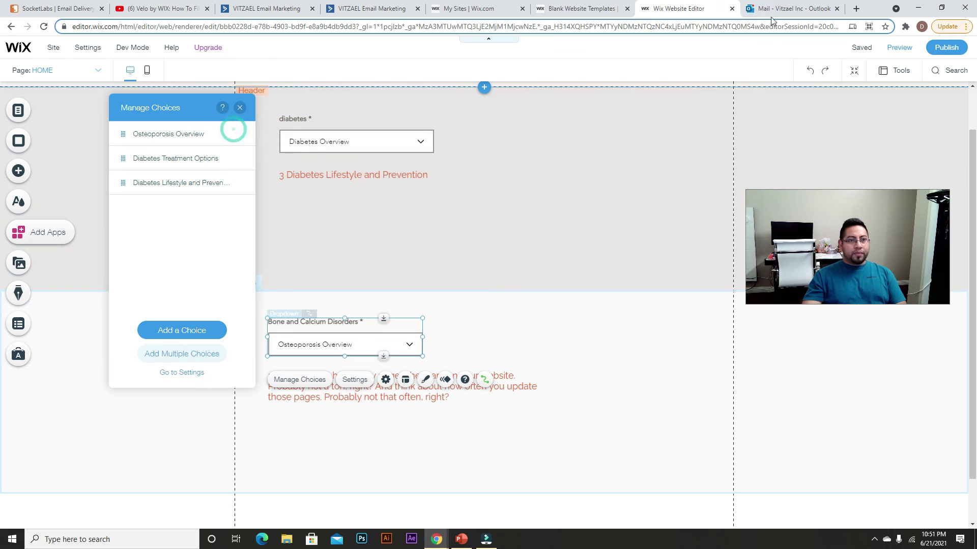
Copy Osteoporosis and Men's Health from the Outlook document and use it as the label of the dropdown's second choice in Wix.
{"action": "left_click", "coordinate": [769, 8]}
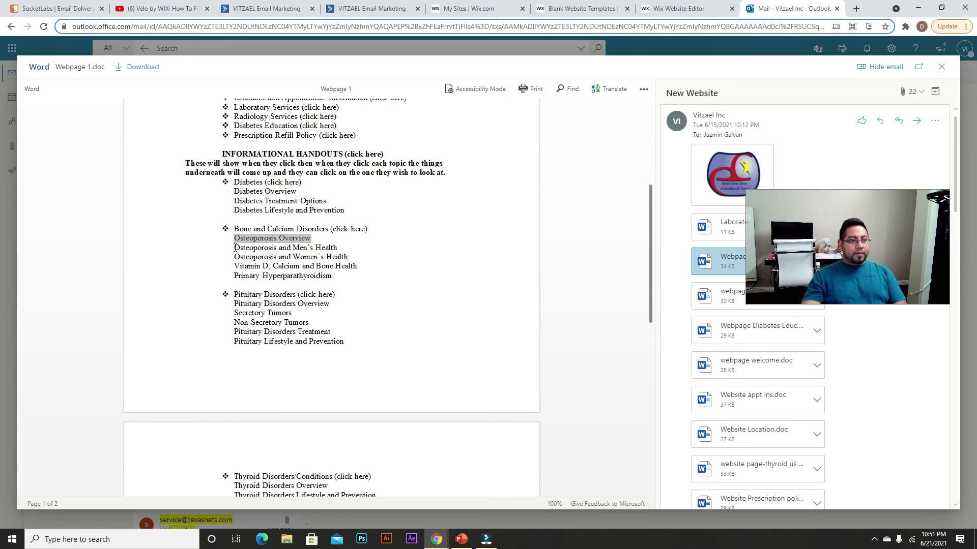
{"action": "left_click_drag", "start_coordinate": [235, 247], "coordinate": [338, 248]}
{"action": "key", "text": "ctrl+c"}
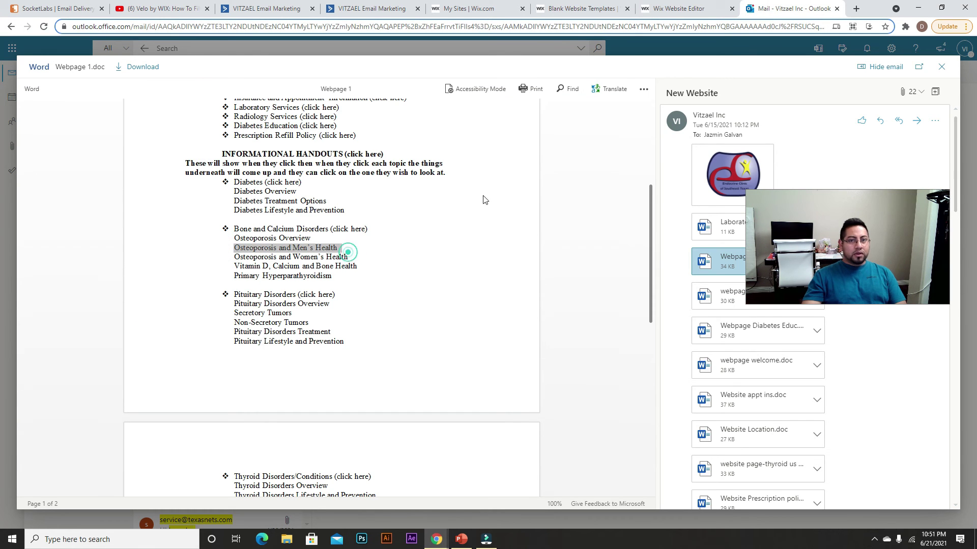
{"action": "left_click", "coordinate": [682, 9]}
{"action": "left_click", "coordinate": [238, 159]}
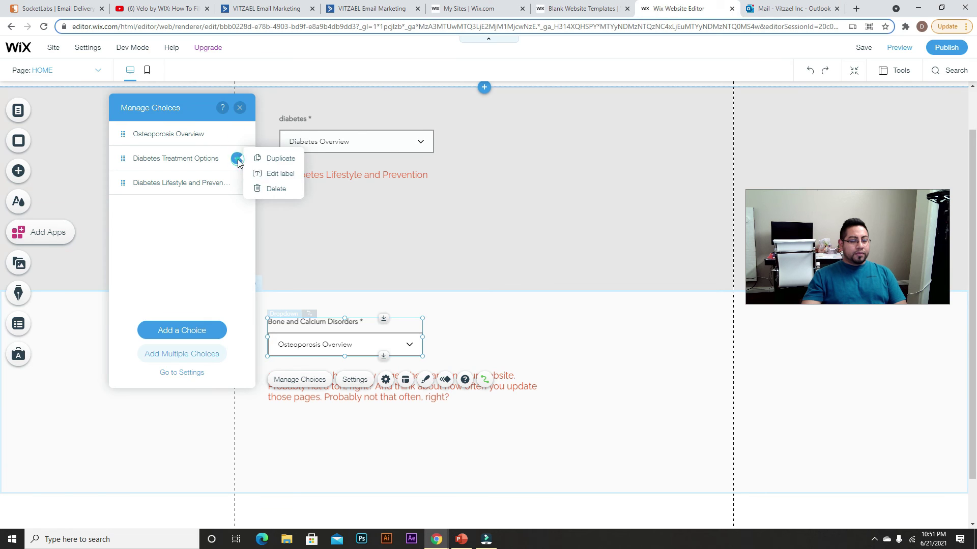
{"action": "left_click", "coordinate": [280, 173]}
{"action": "key", "text": "ctrl+v"}
{"action": "left_click", "coordinate": [230, 158]}
Copy Osteoporosis and Women's Health from the Outlook document and use it as the label of the dropdown's third choice in Wix.
{"action": "left_click", "coordinate": [778, 7]}
{"action": "mouse_move", "coordinate": [234, 257]}
{"action": "left_mouse_down"}
{"action": "mouse_move", "coordinate": [349, 258]}
{"action": "mouse_move", "coordinate": [235, 260]}
{"action": "left_mouse_up"}
{"action": "key", "text": "ctrl+c"}
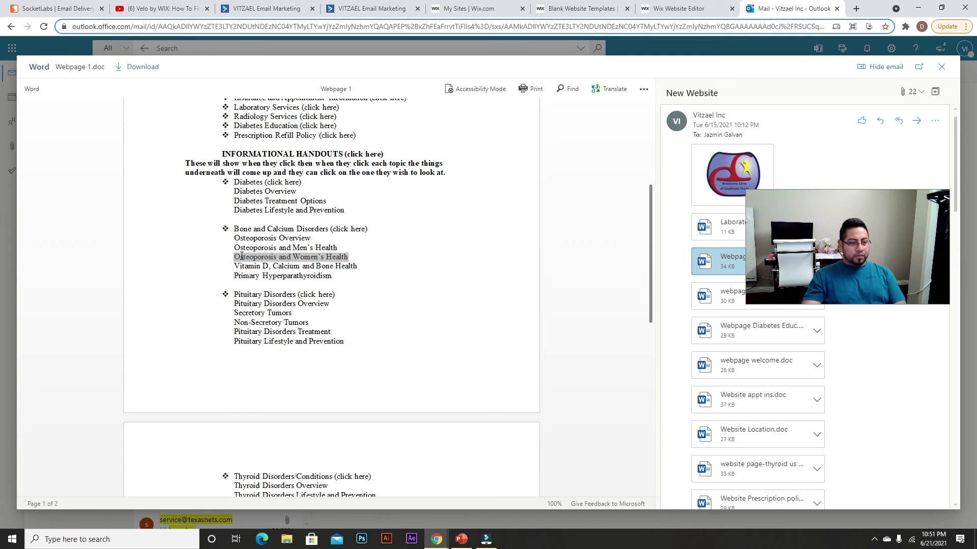
{"action": "left_click", "coordinate": [686, 8]}
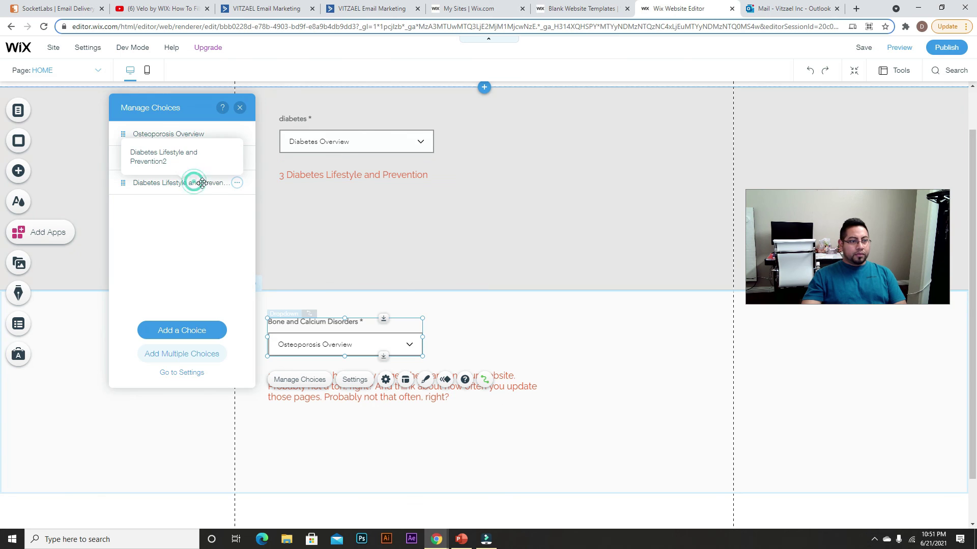
{"action": "left_click", "coordinate": [237, 182]}
{"action": "left_click", "coordinate": [279, 198]}
{"action": "key", "text": "ctrl+v"}
{"action": "left_click", "coordinate": [235, 185]}
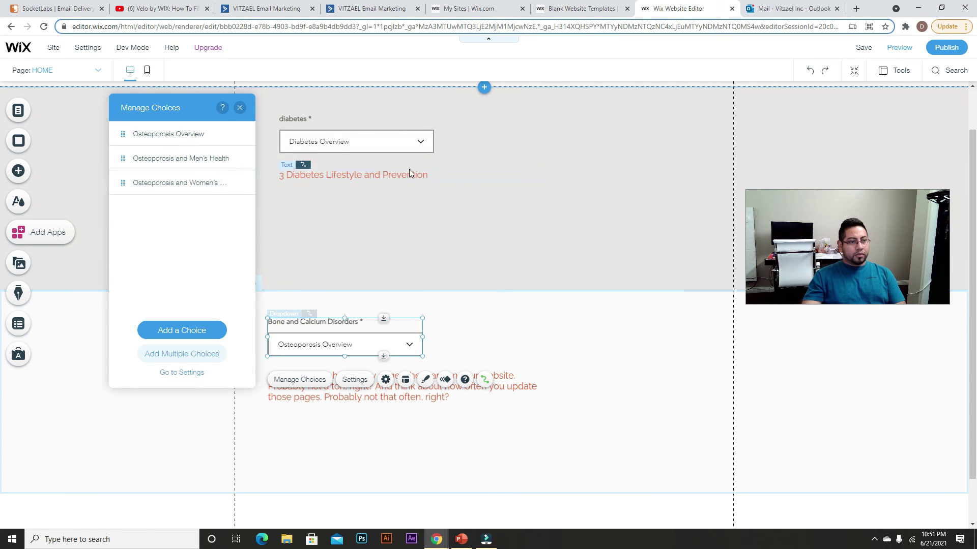
Add a fourth choice to the Bone and Calcium Disorders dropdown labelled Vitamin D, Calcium and Bone Health, copied from the Outlook document.
{"action": "left_click", "coordinate": [784, 6]}
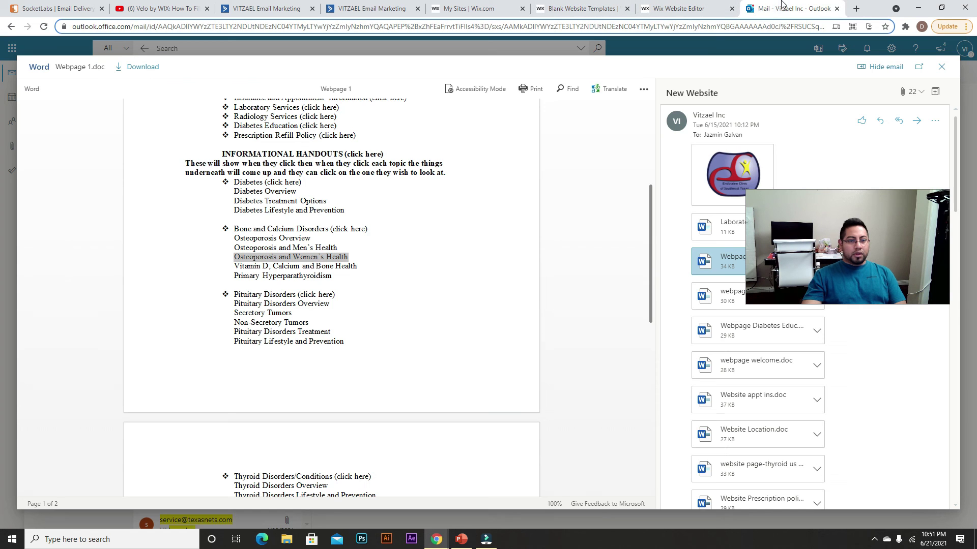
{"action": "left_click_drag", "start_coordinate": [235, 266], "coordinate": [360, 274]}
{"action": "key", "text": "ctrl+c"}
{"action": "left_click", "coordinate": [679, 8]}
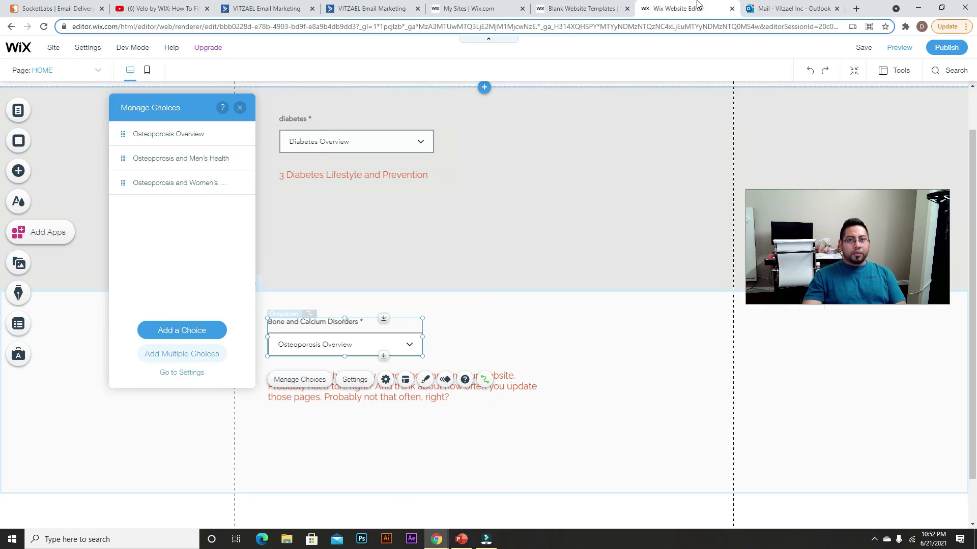
{"action": "left_click", "coordinate": [179, 329]}
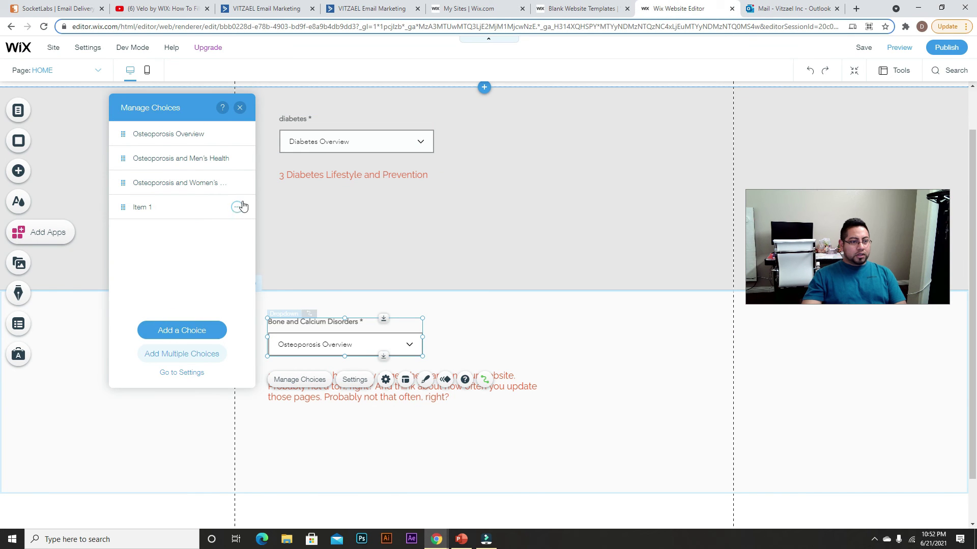
{"action": "left_click", "coordinate": [237, 207]}
{"action": "left_click", "coordinate": [280, 222]}
{"action": "key", "text": "ctrl+v"}
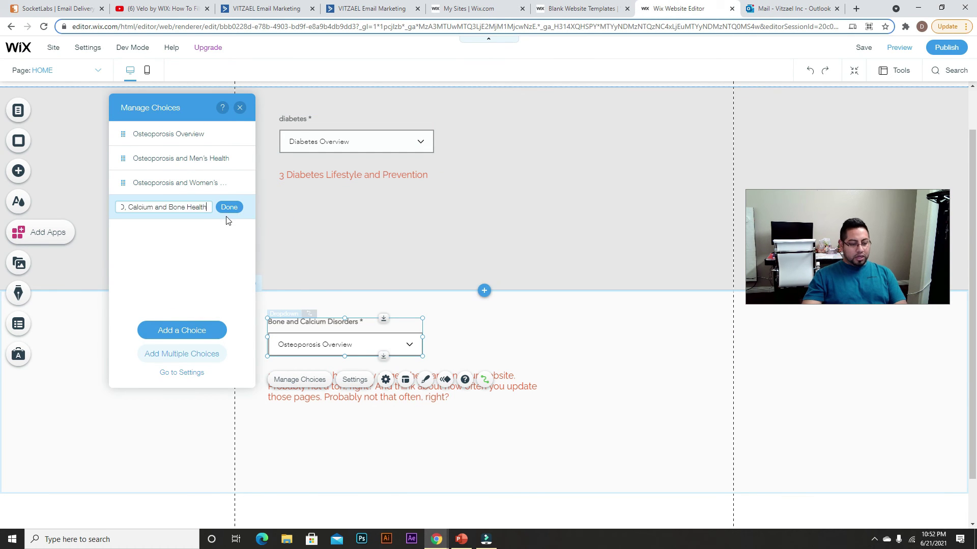
{"action": "left_click", "coordinate": [228, 206]}
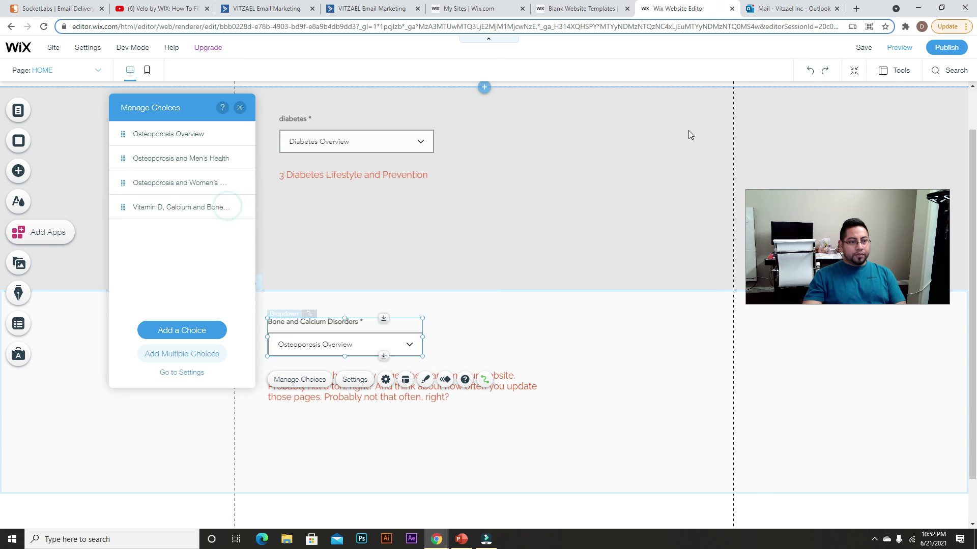
Add a fifth choice to the Bone and Calcium Disorders dropdown labelled Primary Hyperparathyroidism, copied from the Outlook document.
{"action": "left_click", "coordinate": [799, 9]}
{"action": "left_click_drag", "start_coordinate": [234, 276], "coordinate": [331, 277]}
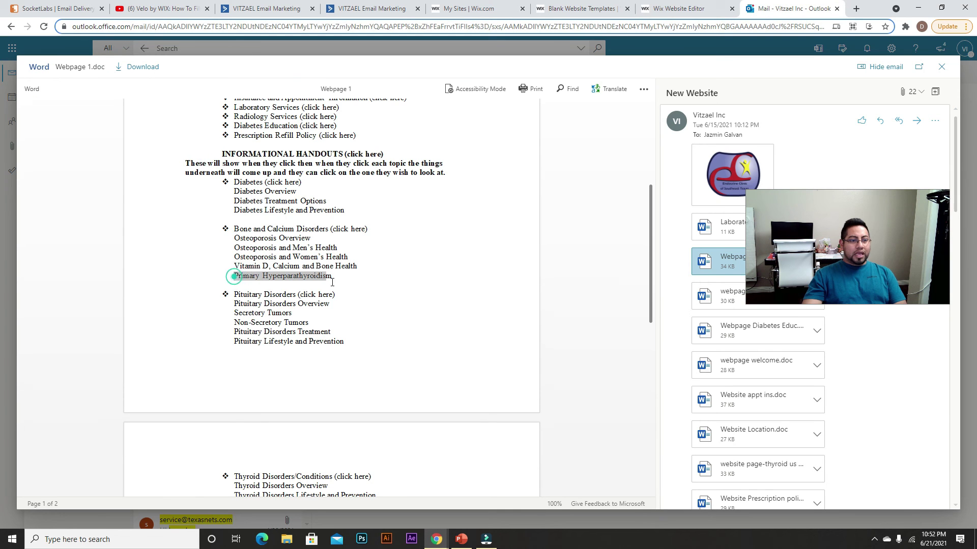
{"action": "key", "text": "ctrl+c"}
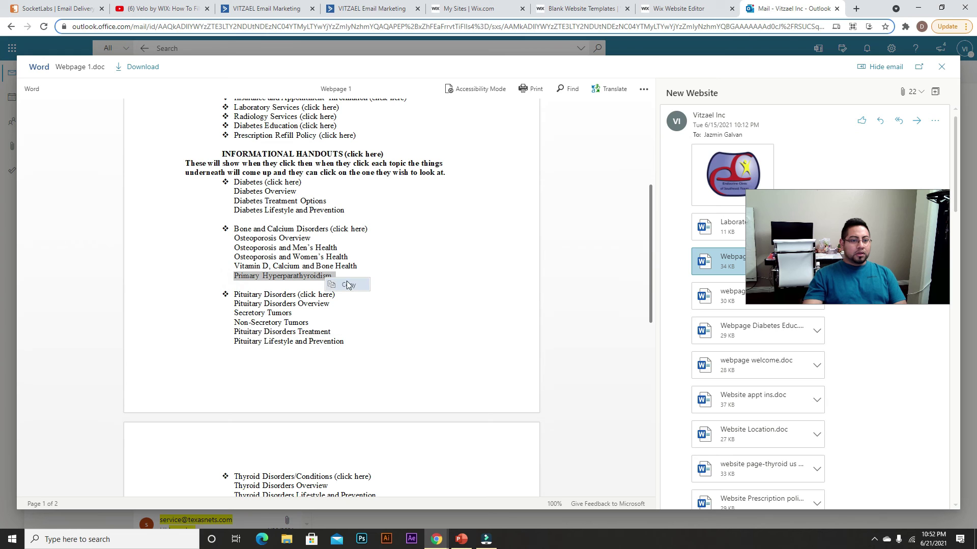
{"action": "left_click", "coordinate": [682, 8]}
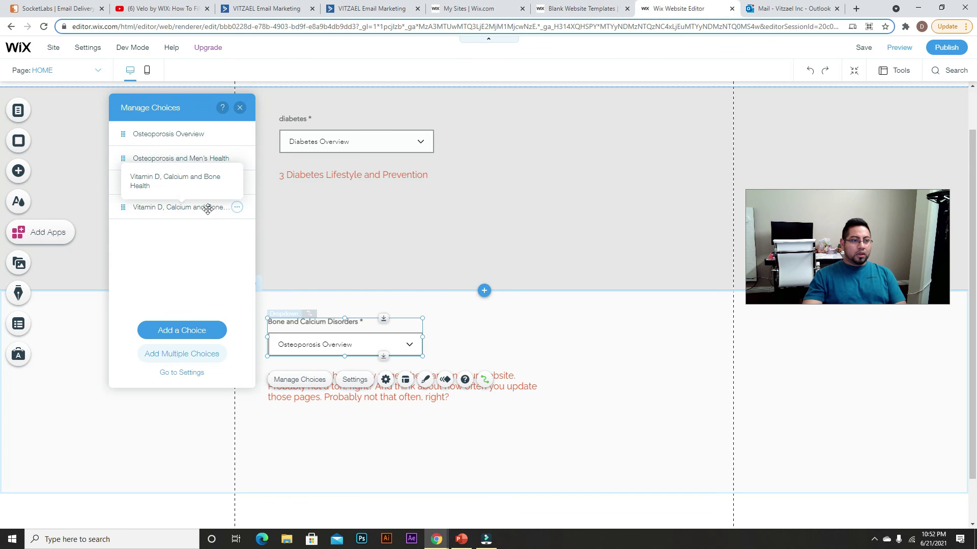
{"action": "left_click", "coordinate": [179, 334]}
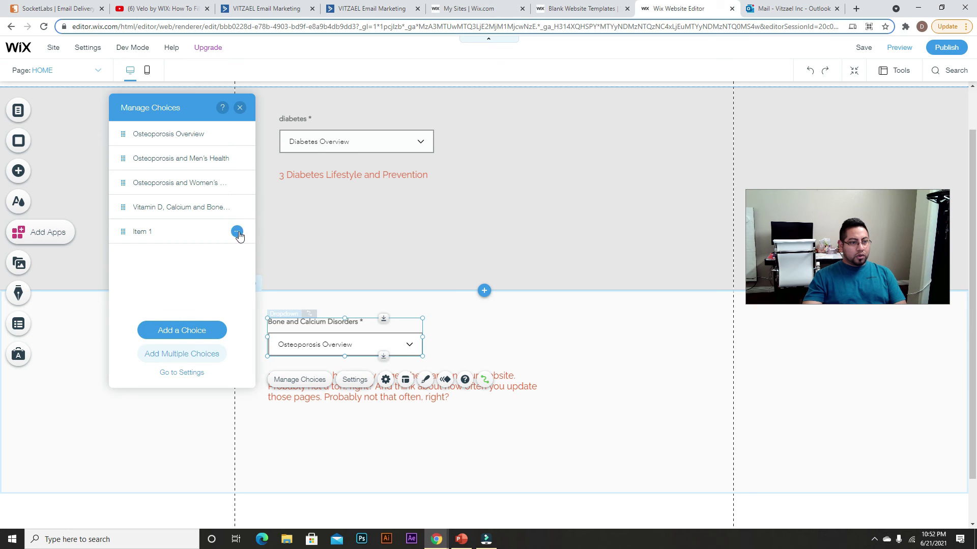
{"action": "left_click", "coordinate": [238, 233]}
{"action": "left_click", "coordinate": [284, 249]}
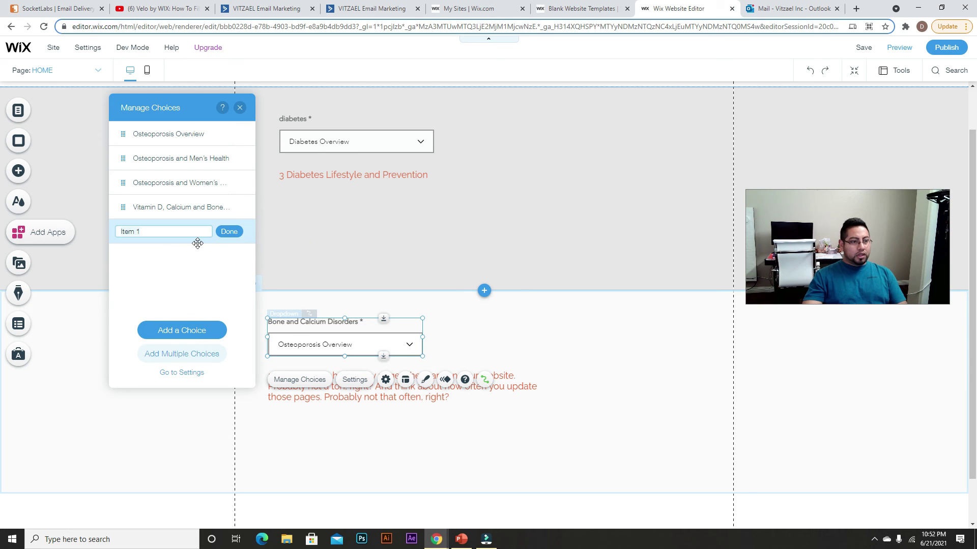
{"action": "key", "text": "ctrl+v"}
{"action": "left_click", "coordinate": [228, 232]}
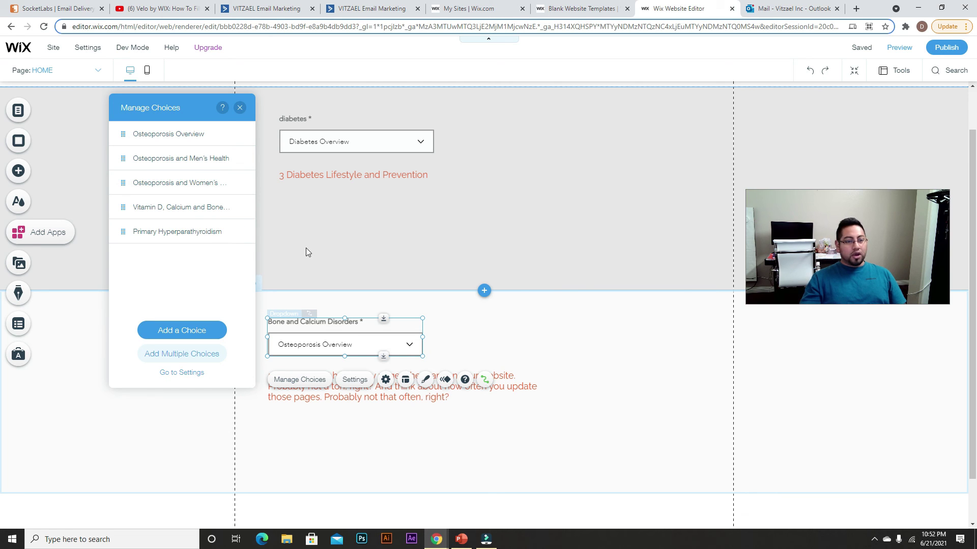
{"action": "left_click", "coordinate": [241, 109]}
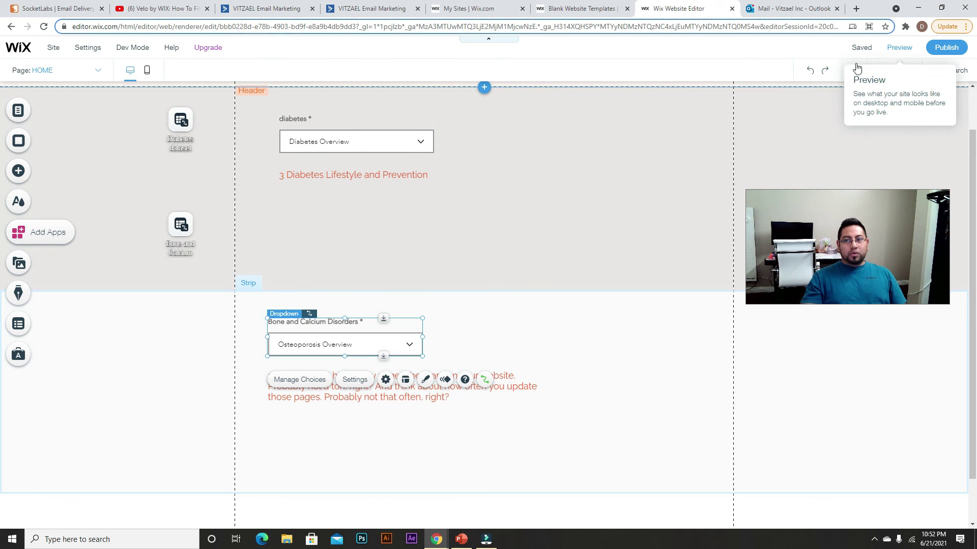
Check the Title filter of the Bone and Calcium Disorders dataset, including which dropdown serves as its user input element.
{"action": "left_click", "coordinate": [191, 242]}
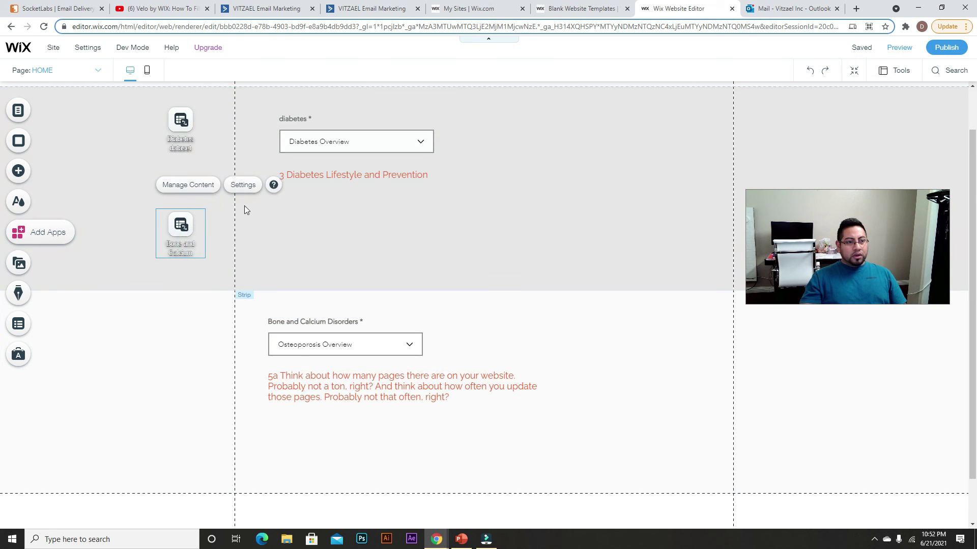
{"action": "left_click", "coordinate": [243, 186]}
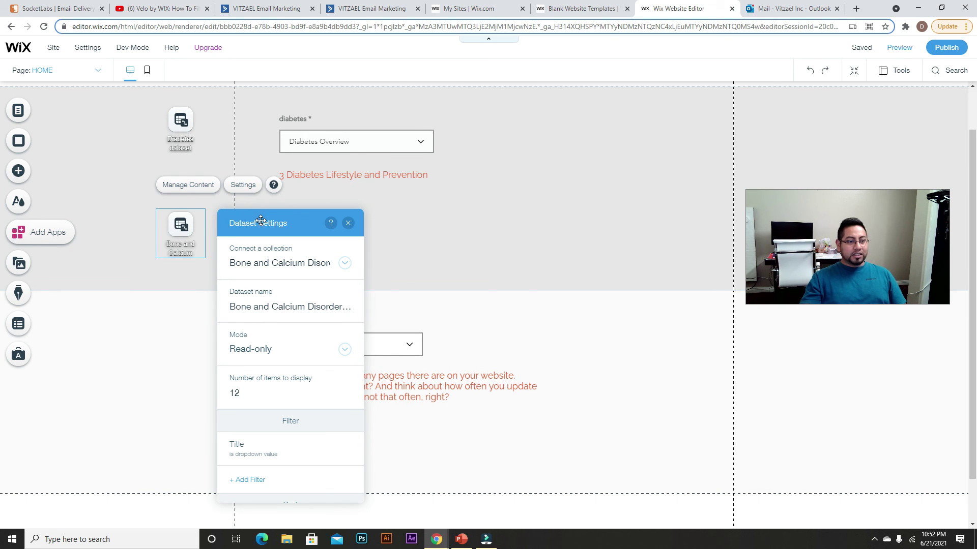
{"action": "scroll", "coordinate": [322, 316], "scroll_direction": "down", "scroll_amount": 2}
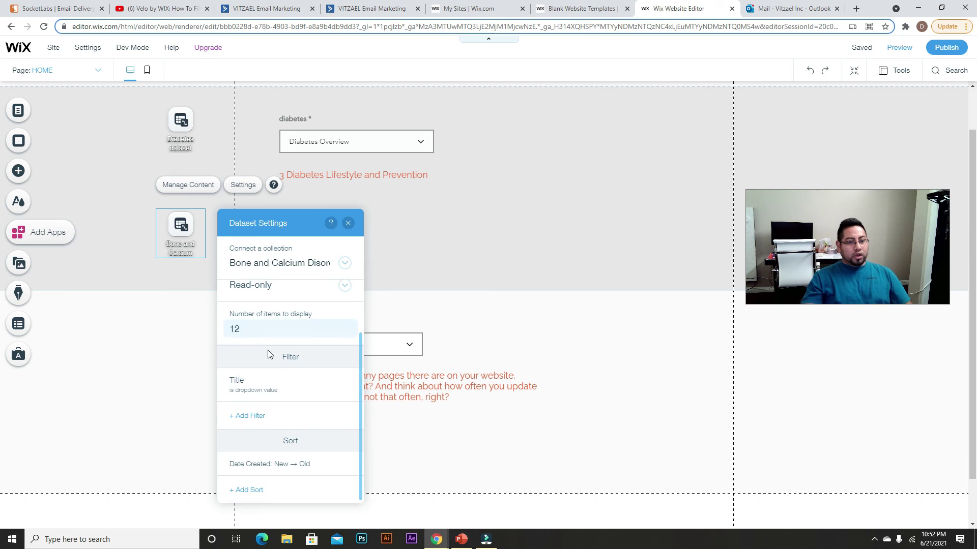
{"action": "left_click", "coordinate": [345, 385]}
{"action": "left_click", "coordinate": [310, 384]}
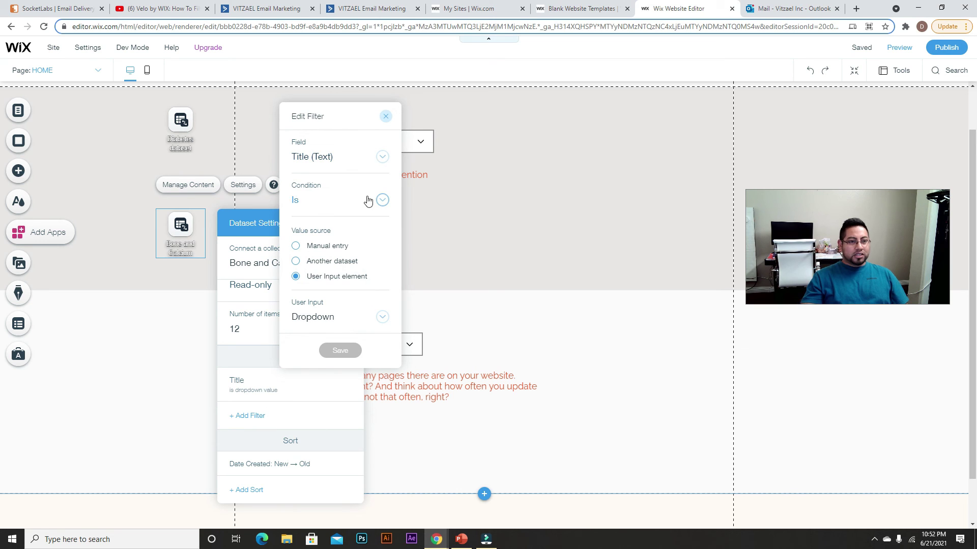
{"action": "left_click", "coordinate": [382, 317]}
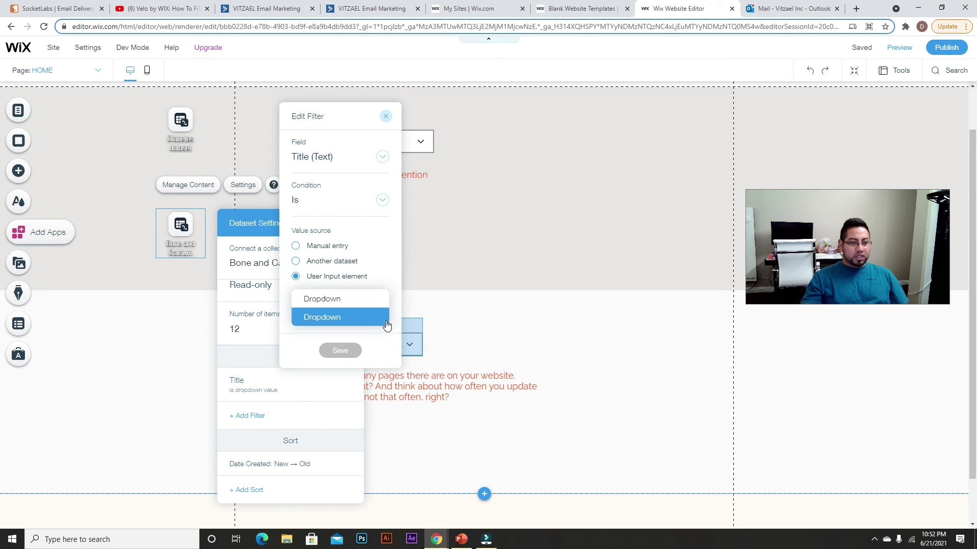
{"action": "left_click", "coordinate": [368, 321]}
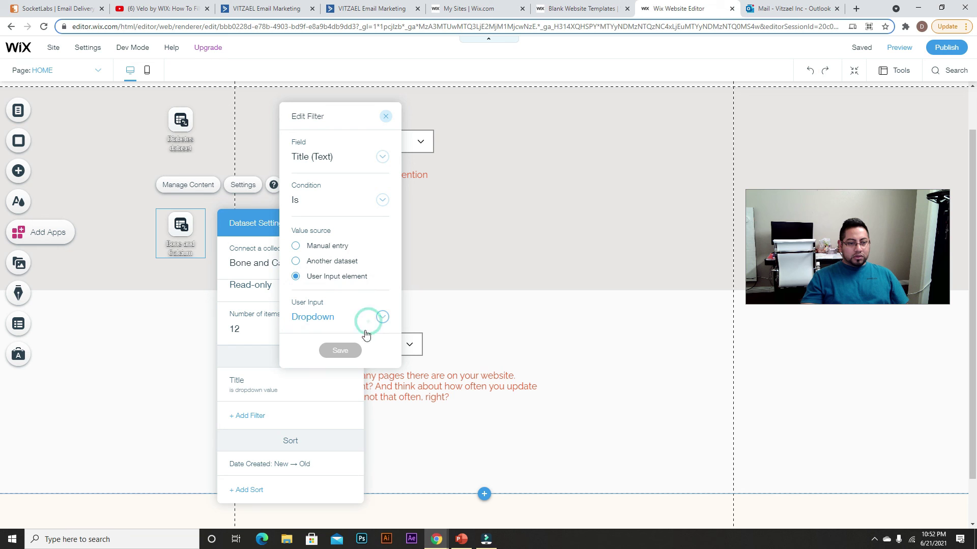
{"action": "left_click", "coordinate": [386, 116]}
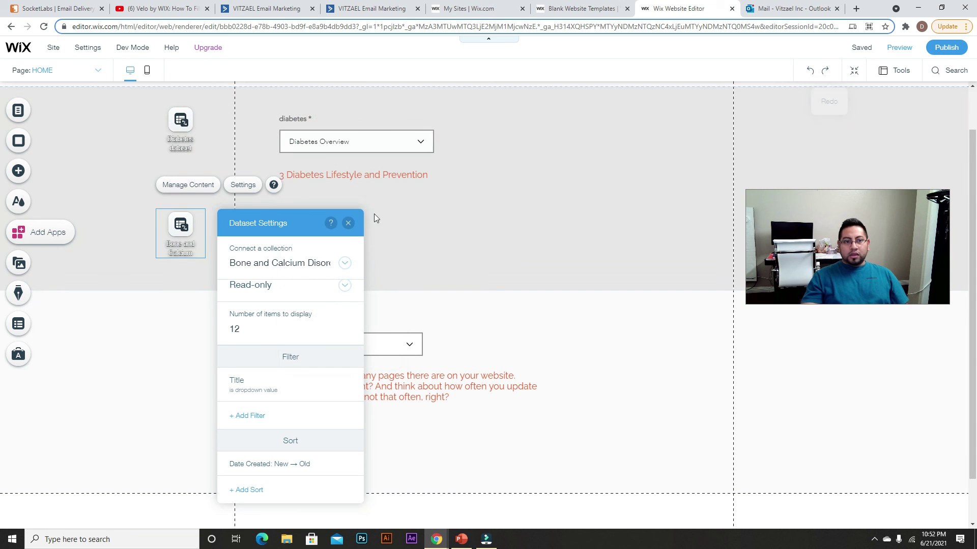
{"action": "left_click", "coordinate": [348, 224]}
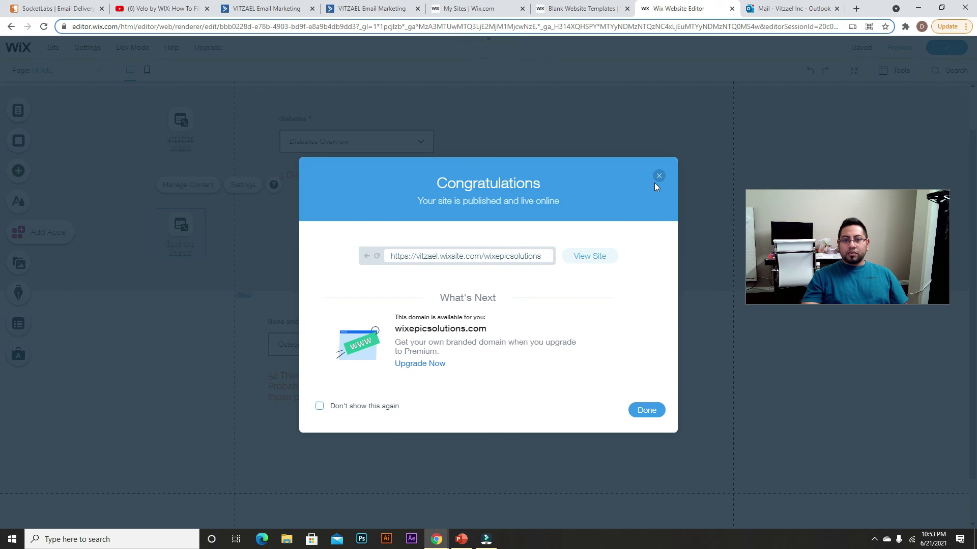
Publish the site and test the diabetes dropdown in preview with Diabetes Treatment Options and Diabetes Lifestyle and Prevention.
{"action": "left_click", "coordinate": [658, 177]}
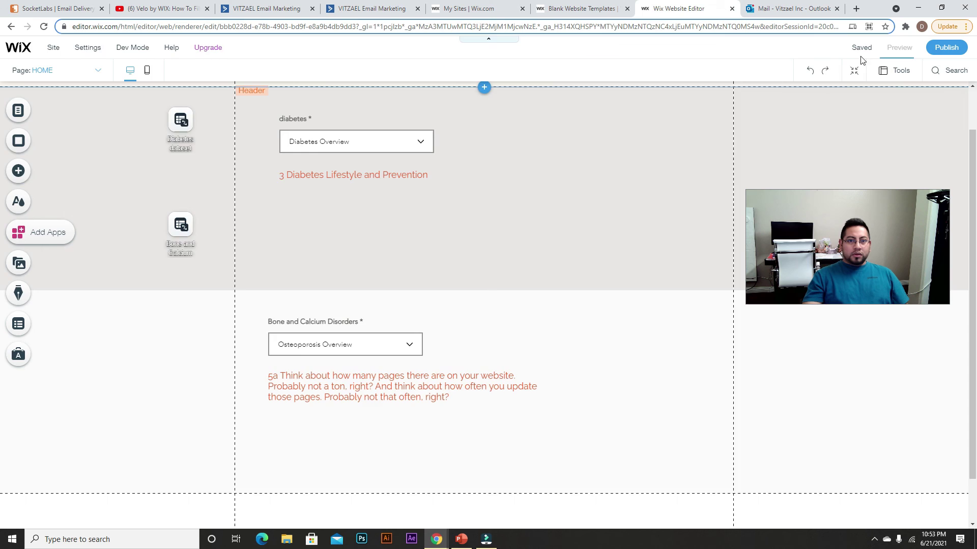
{"action": "left_click", "coordinate": [901, 48]}
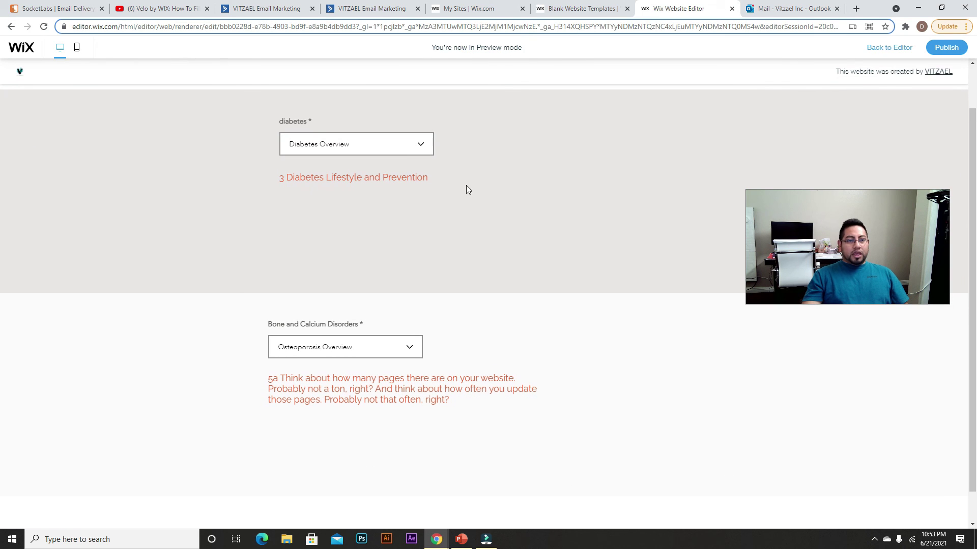
{"action": "left_click", "coordinate": [395, 147]}
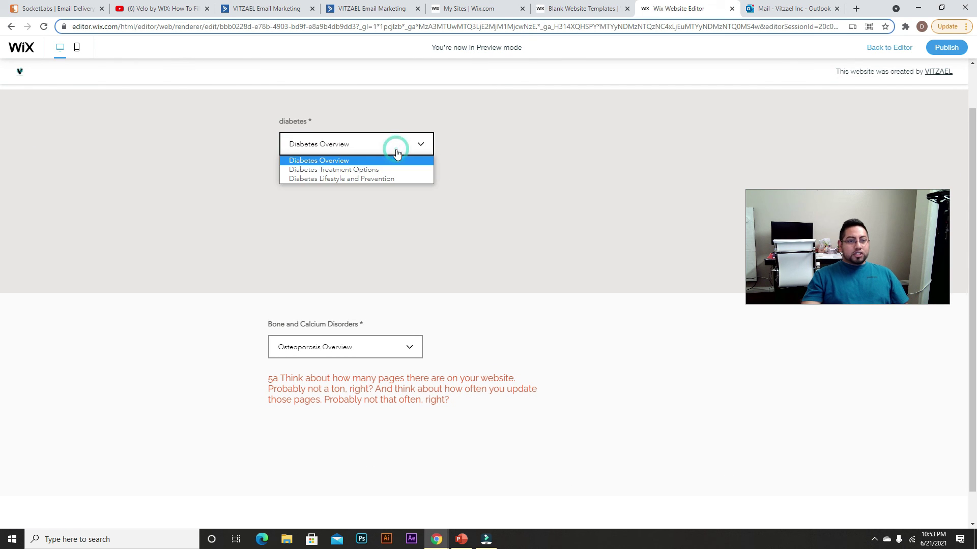
{"action": "left_click", "coordinate": [339, 171]}
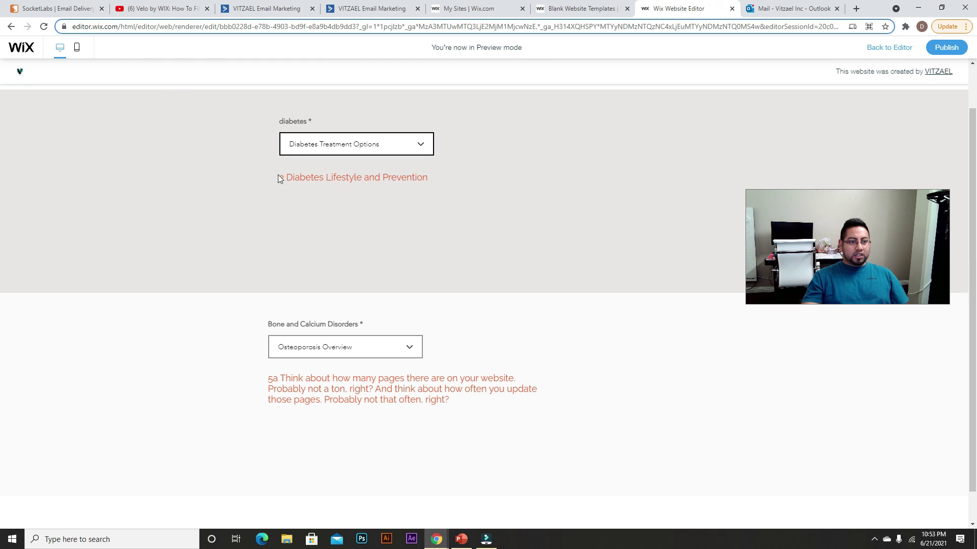
{"action": "left_click", "coordinate": [382, 148]}
{"action": "left_click", "coordinate": [405, 176]}
Test the Bone and Calcium Disorders dropdown with Osteoporosis and Men's Health, Osteoporosis and Women's Health, and Primary Hyperparathyroidism, checking the connected text.
{"action": "left_click", "coordinate": [403, 344]}
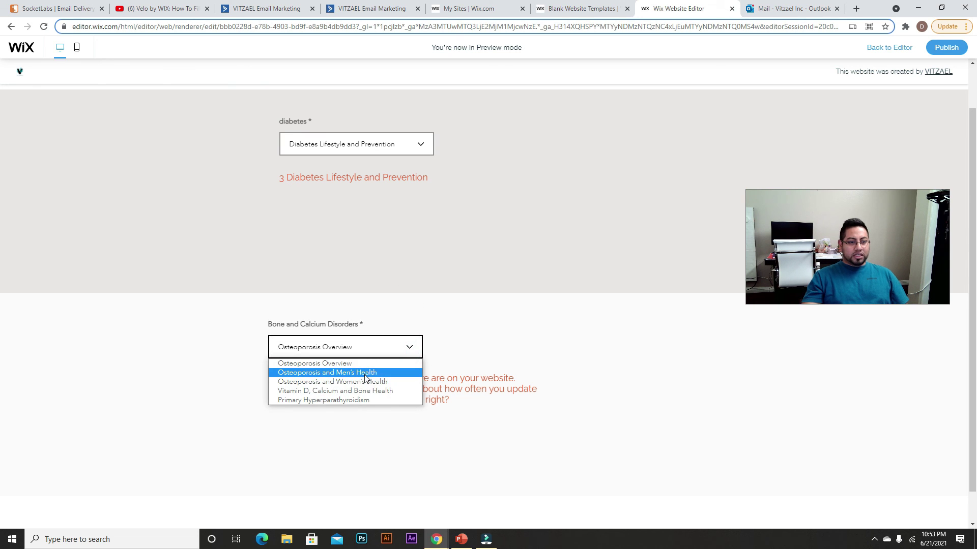
{"action": "left_click", "coordinate": [365, 379]}
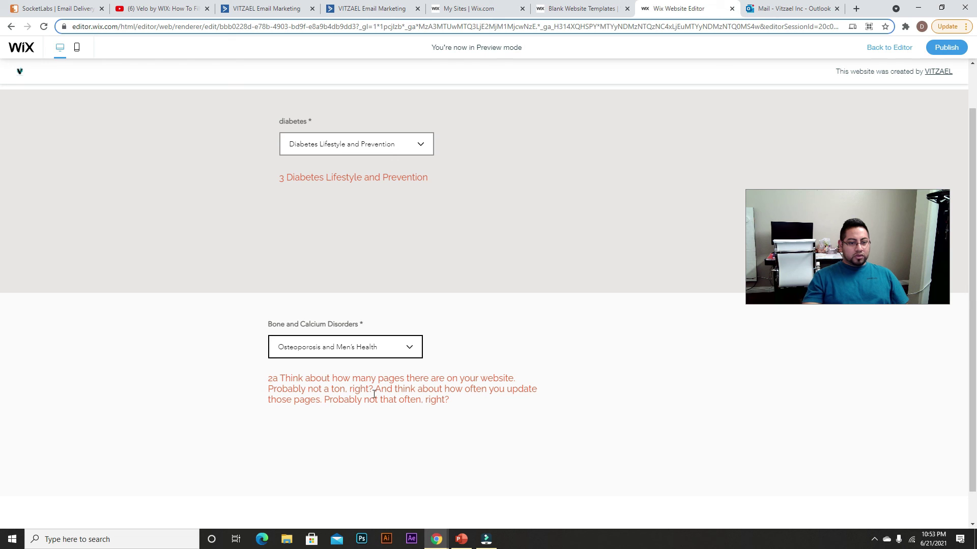
{"action": "scroll", "coordinate": [195, 373], "scroll_direction": "down", "scroll_amount": 1}
{"action": "left_click", "coordinate": [382, 315]}
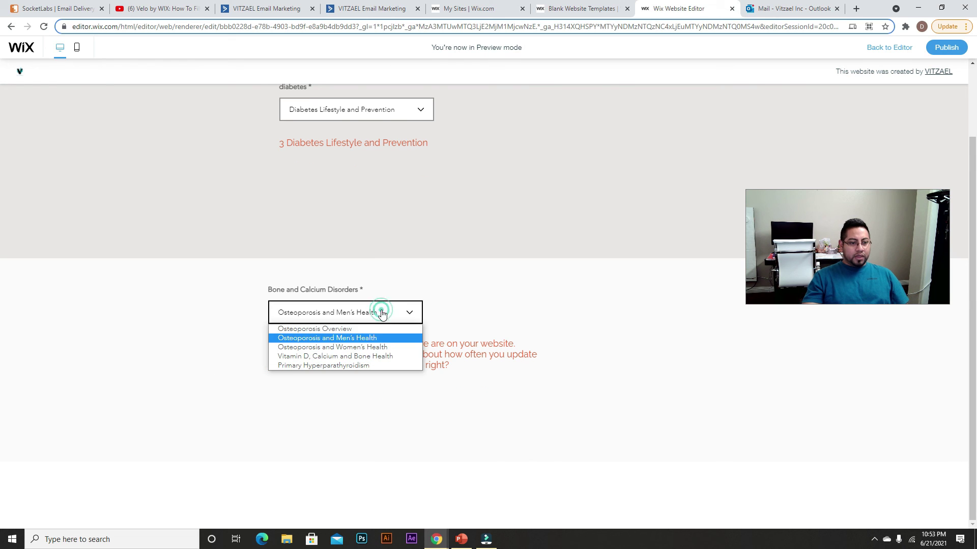
{"action": "left_click", "coordinate": [364, 348]}
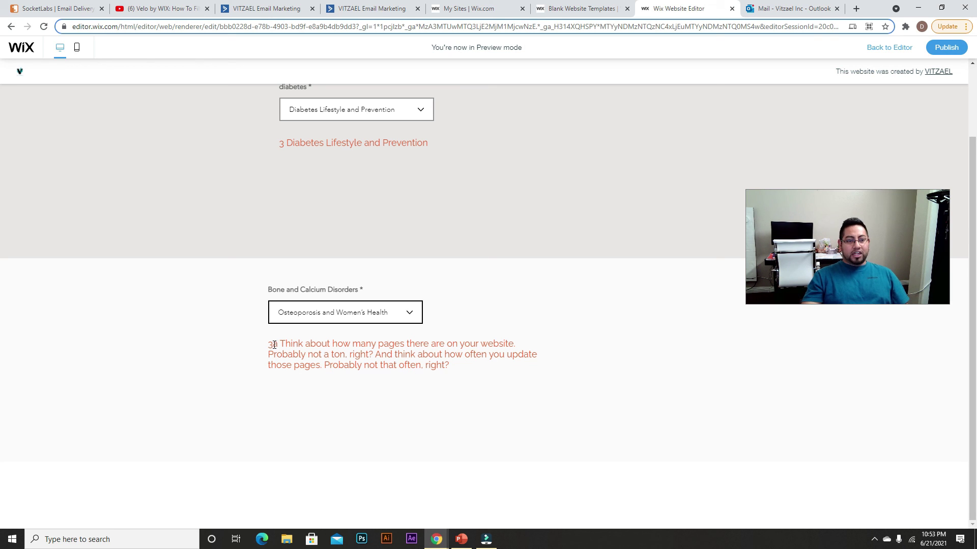
{"action": "left_click", "coordinate": [418, 318]}
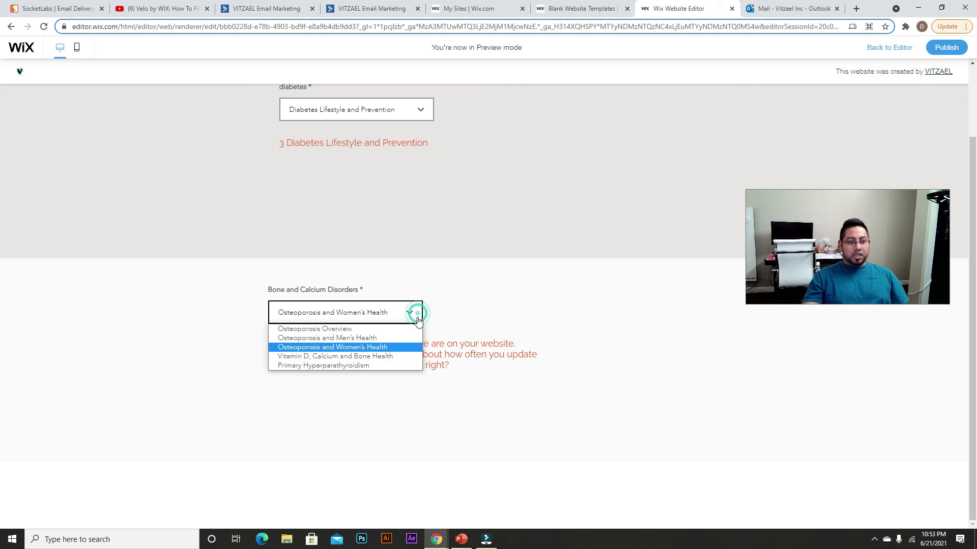
{"action": "left_click", "coordinate": [378, 365]}
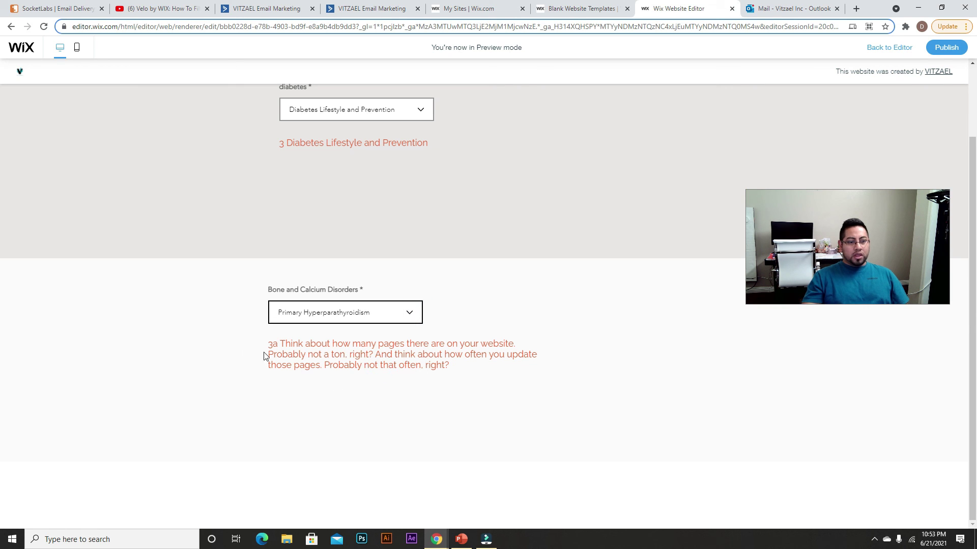
{"action": "left_click", "coordinate": [359, 311]}
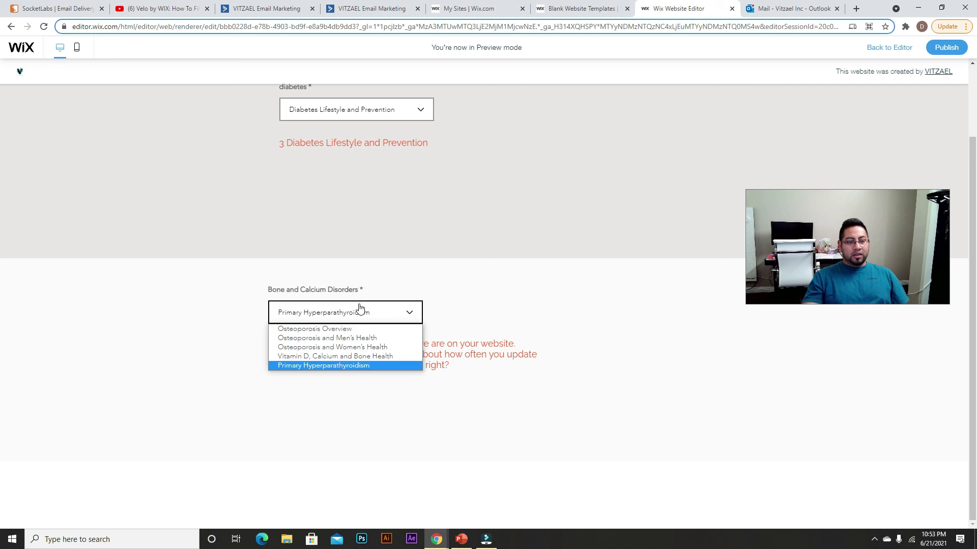
{"action": "left_click", "coordinate": [344, 338]}
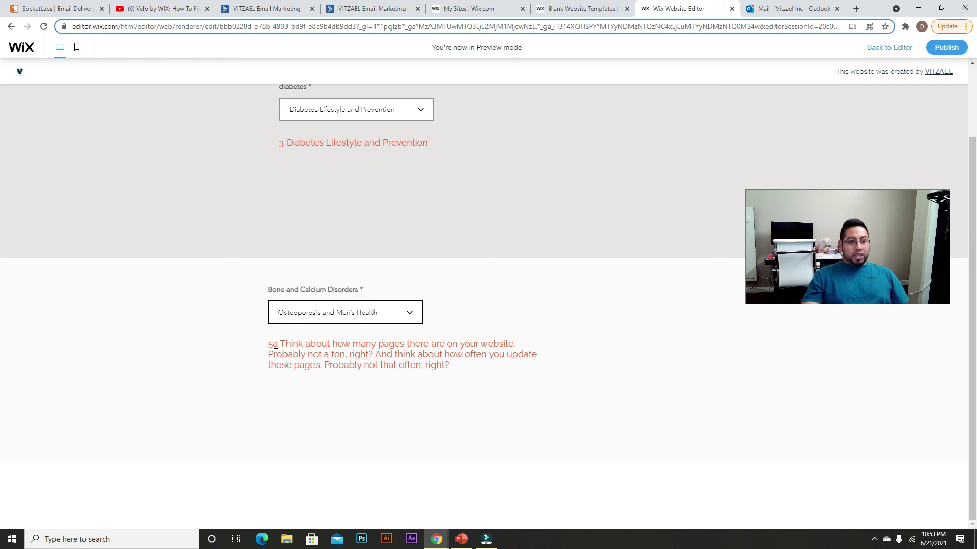
Test the Bone and Calcium Disorders dropdown with Osteoporosis Overview and the diabetes dropdown with Diabetes Lifestyle and Prevention in preview.
{"action": "left_click", "coordinate": [382, 315]}
{"action": "left_click", "coordinate": [350, 327]}
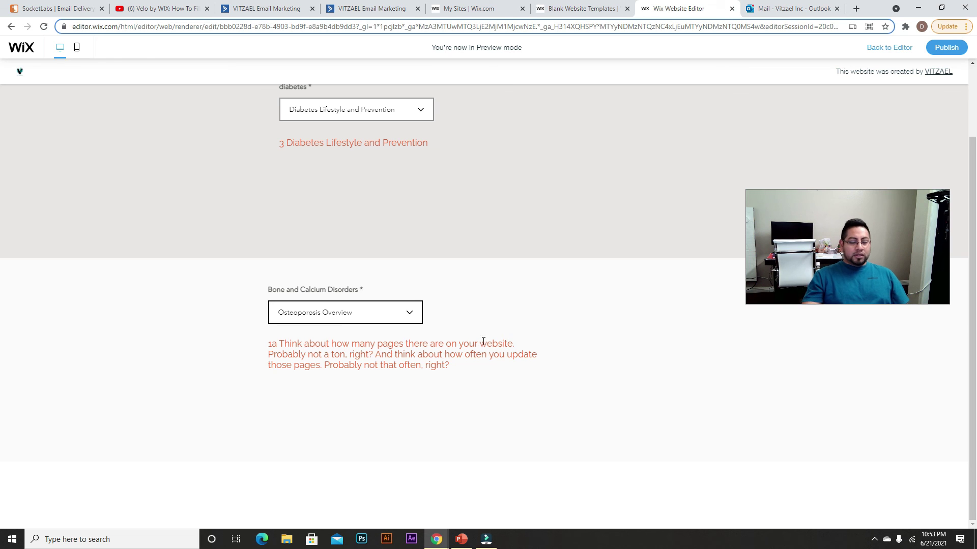
{"action": "scroll", "coordinate": [494, 334], "scroll_direction": "up", "scroll_amount": 2}
{"action": "scroll", "coordinate": [496, 333], "scroll_direction": "down", "scroll_amount": 2}
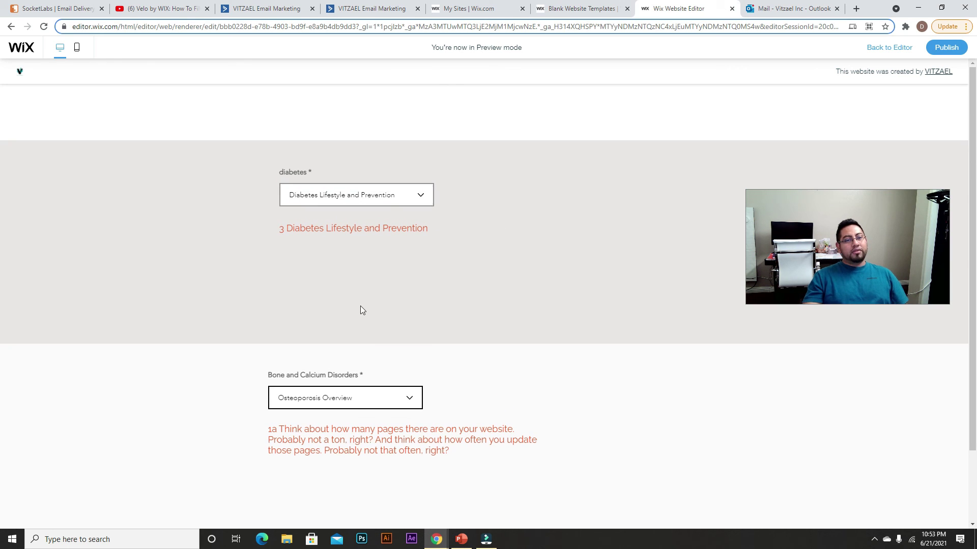
{"action": "left_click", "coordinate": [394, 186]}
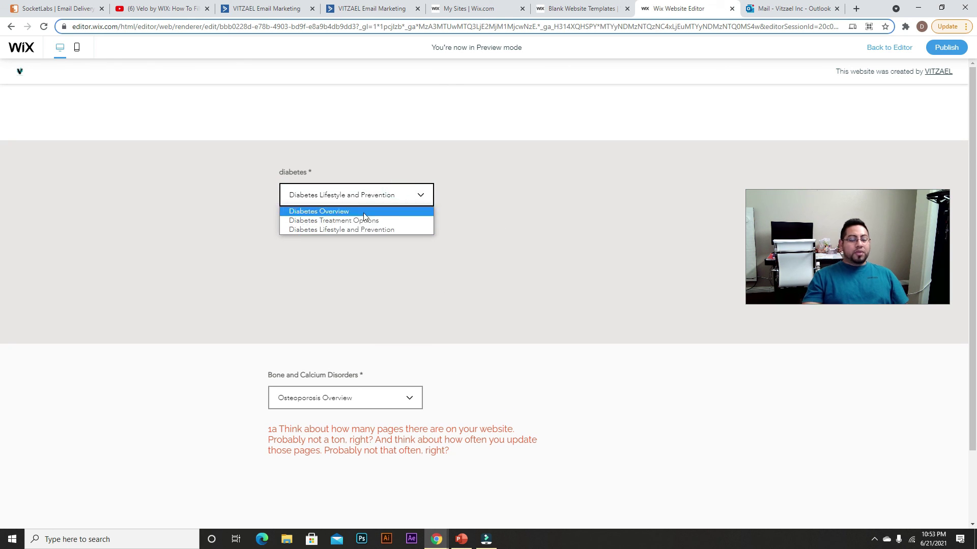
{"action": "left_click", "coordinate": [342, 230]}
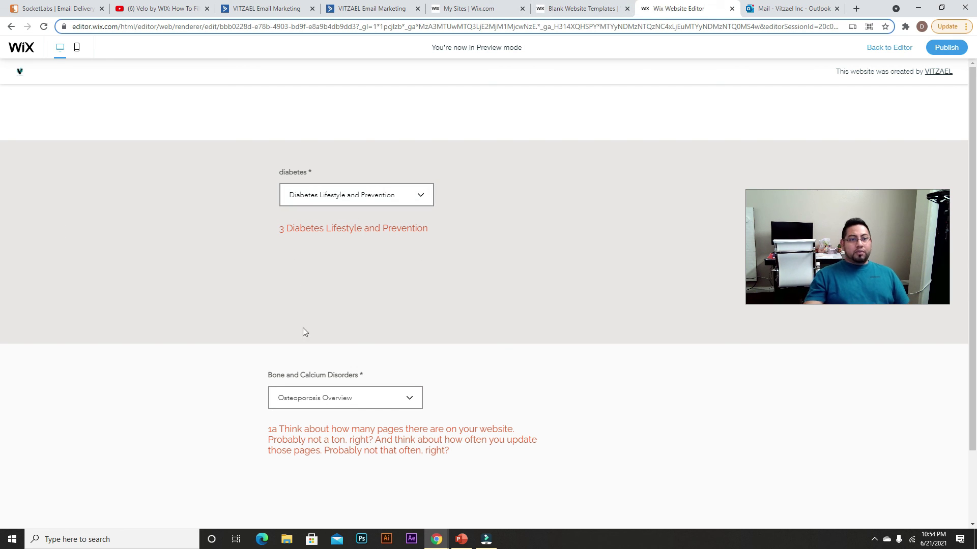
Open the live Endosetx site from the Wix sites list and go to its Informational Handouts section.
{"action": "left_click", "coordinate": [464, 7]}
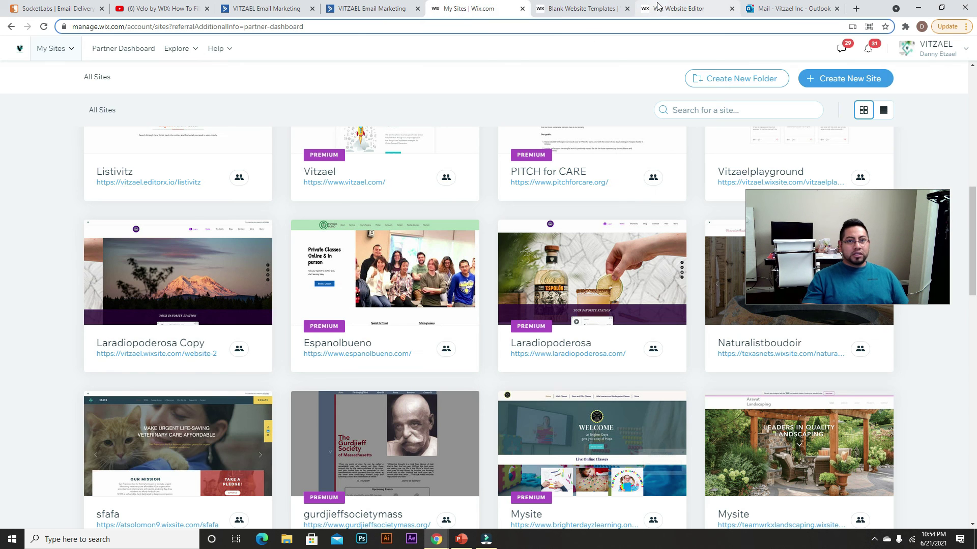
{"action": "scroll", "coordinate": [285, 258], "scroll_direction": "up", "scroll_amount": 10}
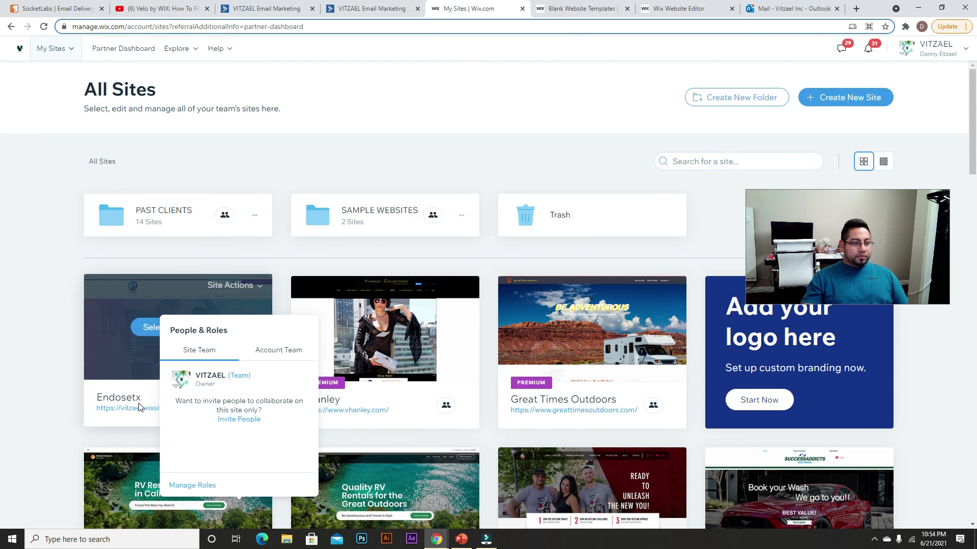
{"action": "left_click", "coordinate": [138, 416]}
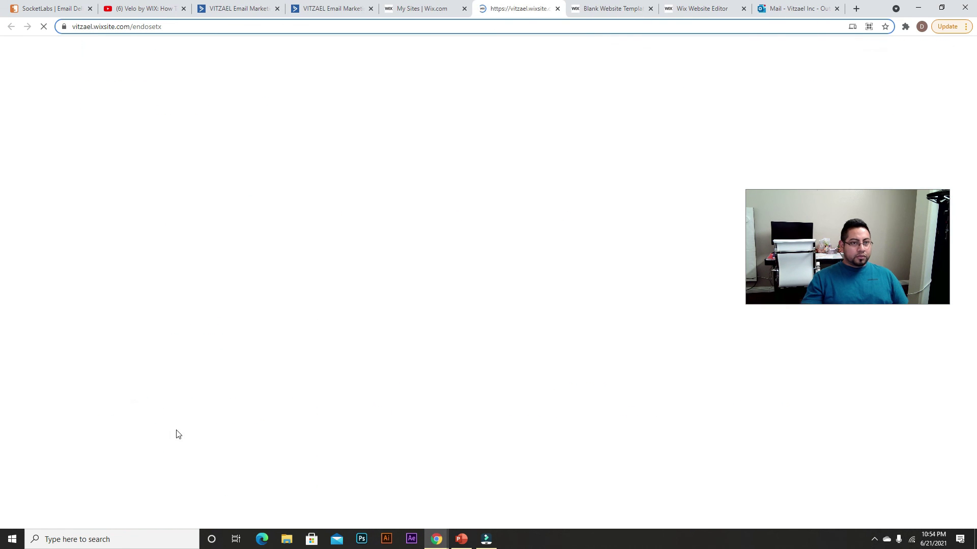
{"action": "scroll", "coordinate": [490, 301], "scroll_direction": "down", "scroll_amount": 20}
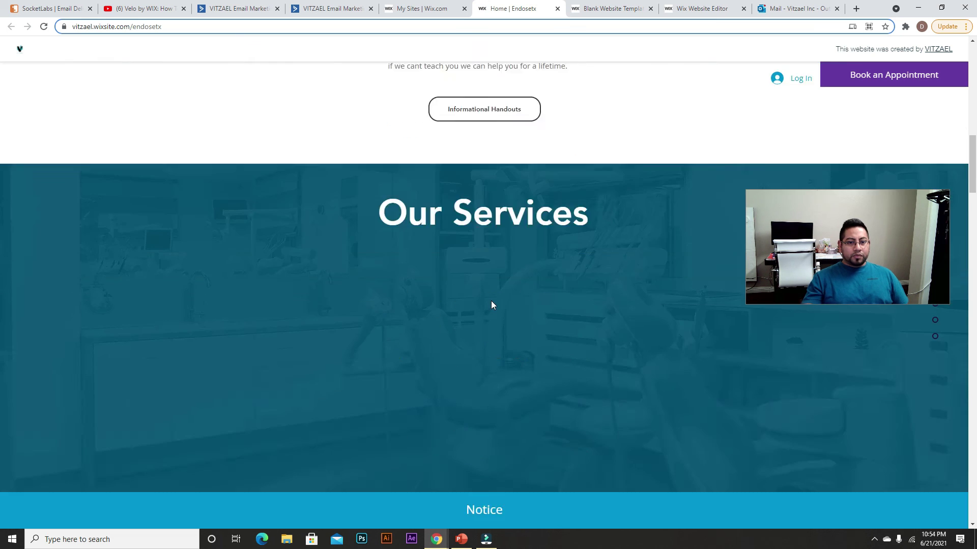
{"action": "scroll", "coordinate": [489, 315], "scroll_direction": "down", "scroll_amount": 10}
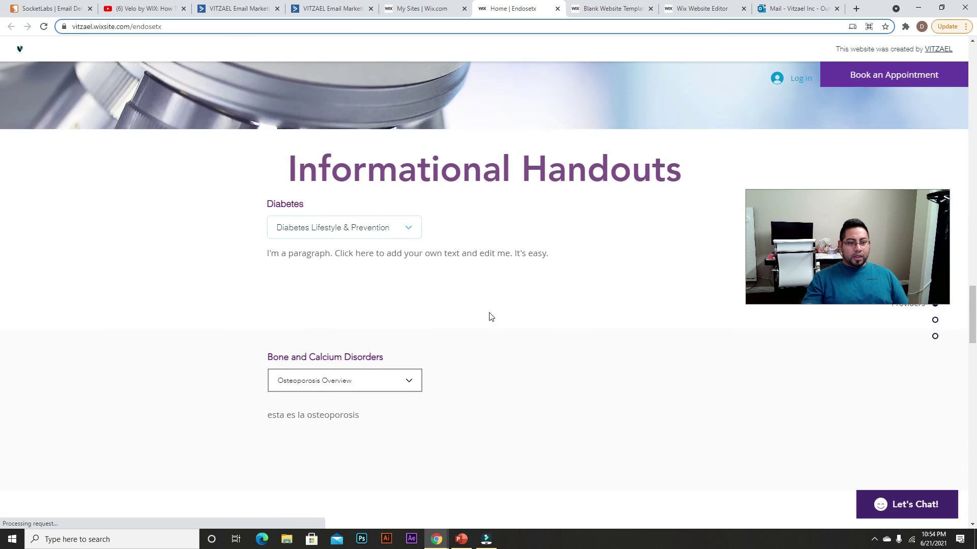
{"action": "scroll", "coordinate": [424, 224], "scroll_direction": "up", "scroll_amount": 1}
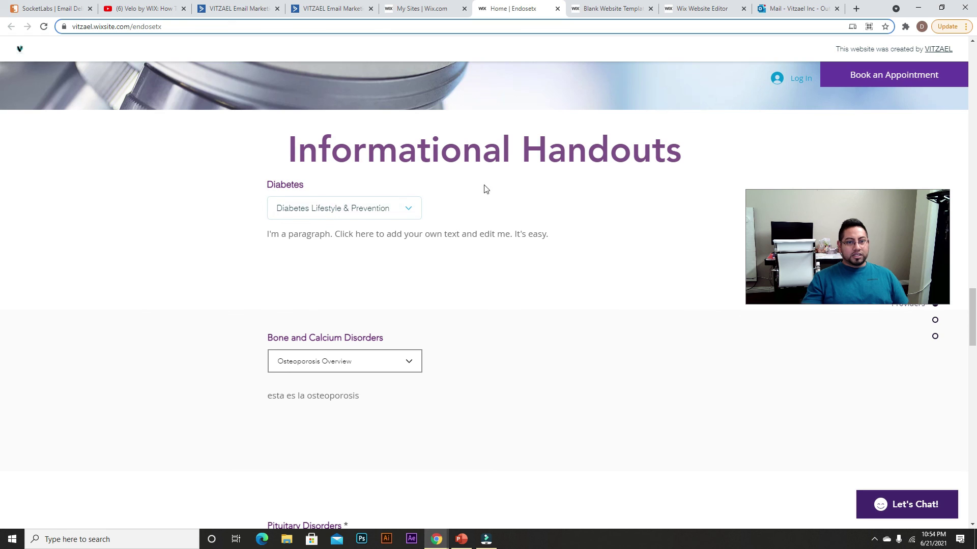
Test the live site's Diabetes dropdown with Diabetes Treatment Options and Diabetes Overview, checking the connected text.
{"action": "left_click", "coordinate": [404, 210]}
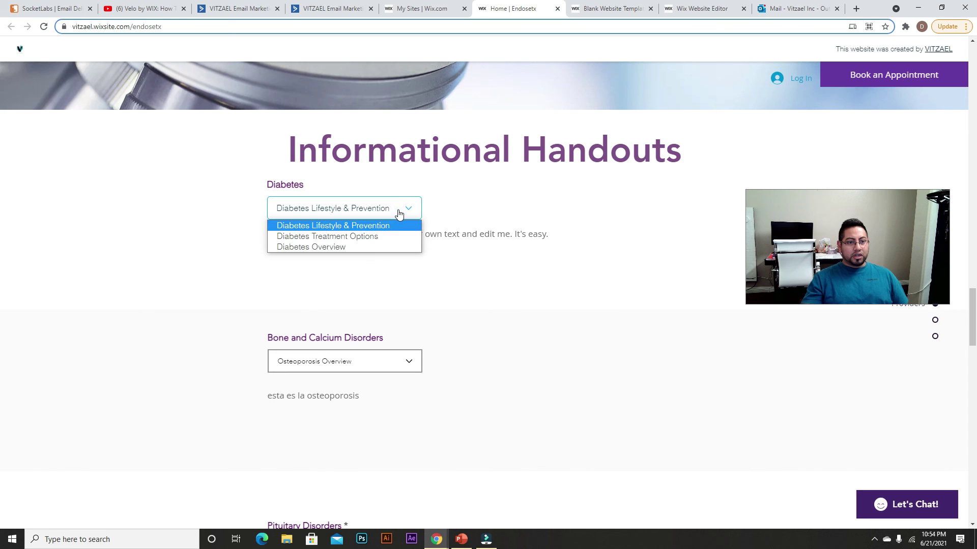
{"action": "left_click", "coordinate": [362, 236]}
{"action": "left_click", "coordinate": [367, 204]}
{"action": "left_click", "coordinate": [366, 246]}
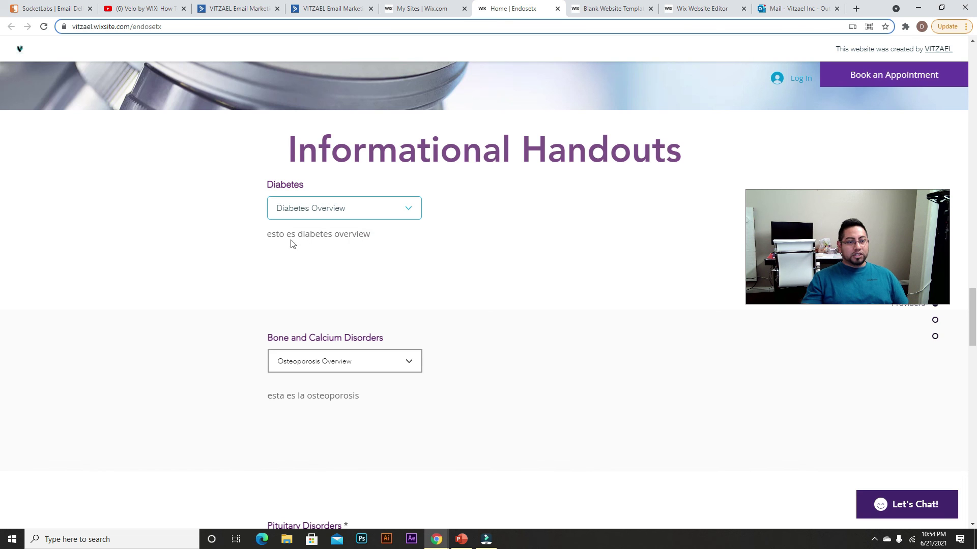
{"action": "left_click", "coordinate": [266, 236]}
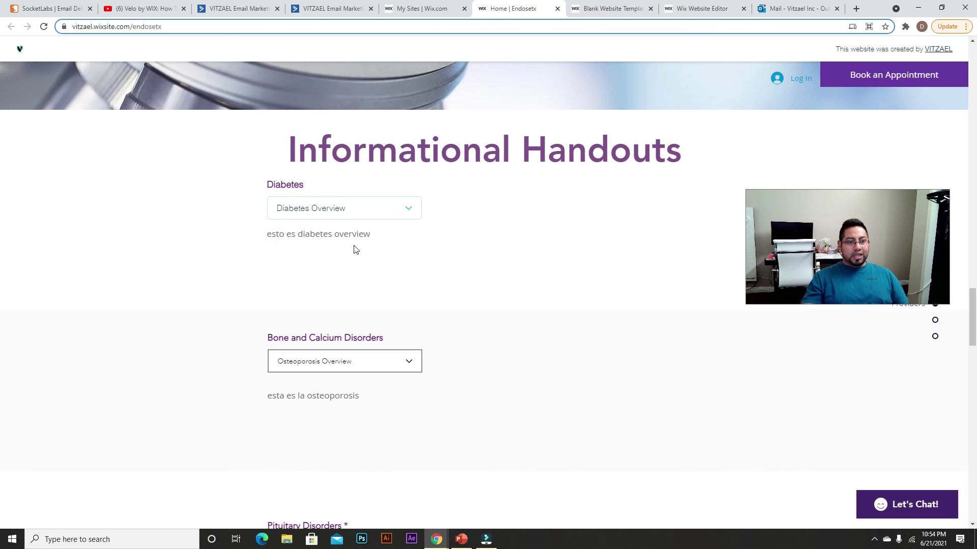
Test the live Bone and Calcium Disorders dropdown with Osteoporosis and Men's Health, and Pituitary Disorders with Non-Secretory Tumors.
{"action": "scroll", "coordinate": [370, 298], "scroll_direction": "down", "scroll_amount": 3}
{"action": "left_click", "coordinate": [383, 216]}
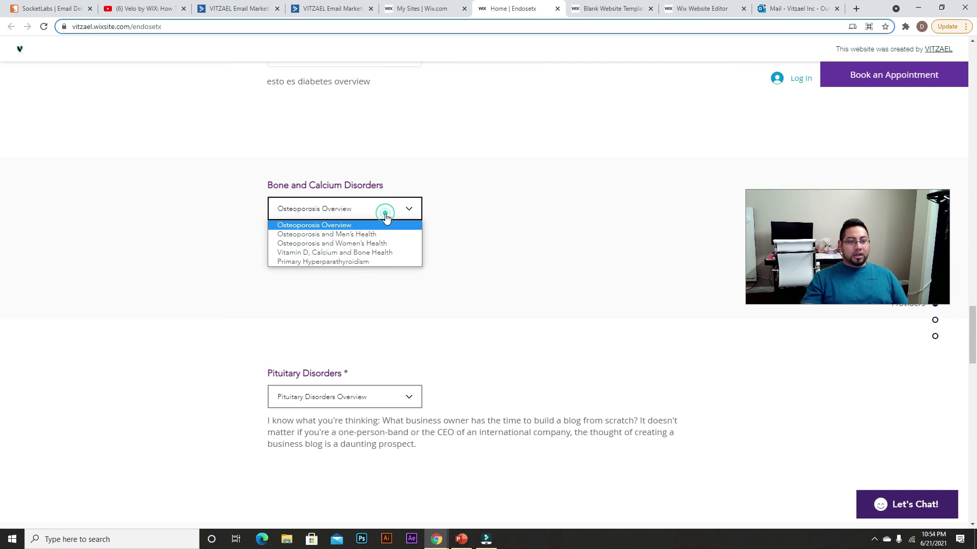
{"action": "left_click", "coordinate": [384, 233]}
{"action": "scroll", "coordinate": [375, 282], "scroll_direction": "down", "scroll_amount": 4}
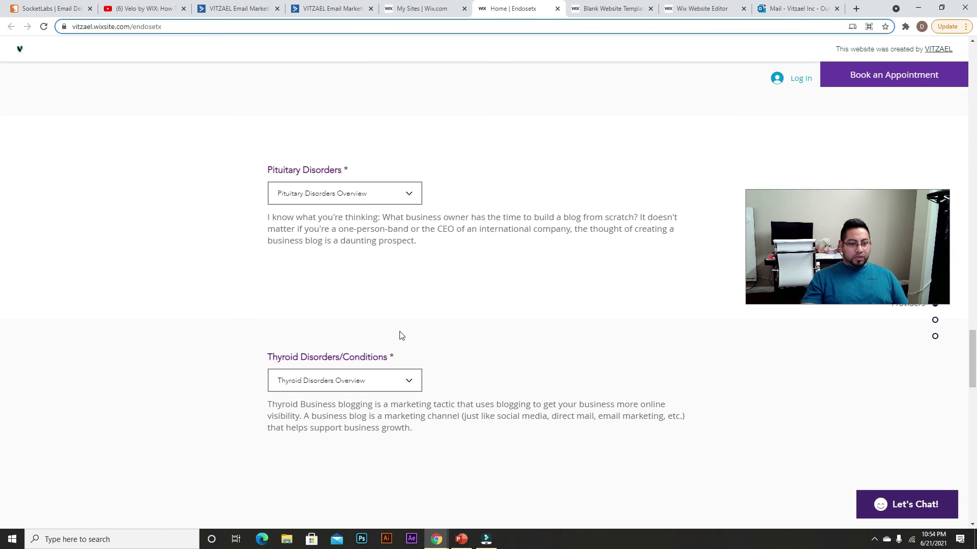
{"action": "left_click", "coordinate": [371, 194]}
{"action": "left_click", "coordinate": [360, 233]}
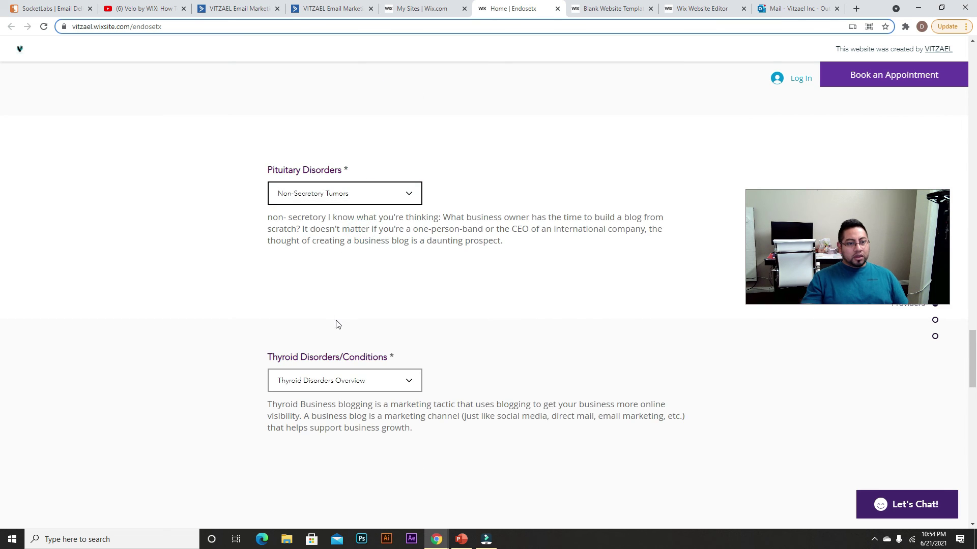
Check the live Thyroid Disorders/Conditions dropdown and the Reproductive Endocrinolog dropdown with Low testosterone and Men's Health.
{"action": "scroll", "coordinate": [337, 323], "scroll_direction": "down", "scroll_amount": 4}
{"action": "left_click", "coordinate": [367, 383]}
{"action": "left_click", "coordinate": [377, 419]}
{"action": "scroll", "coordinate": [363, 421], "scroll_direction": "down", "scroll_amount": 5}
{"action": "left_click", "coordinate": [380, 148]}
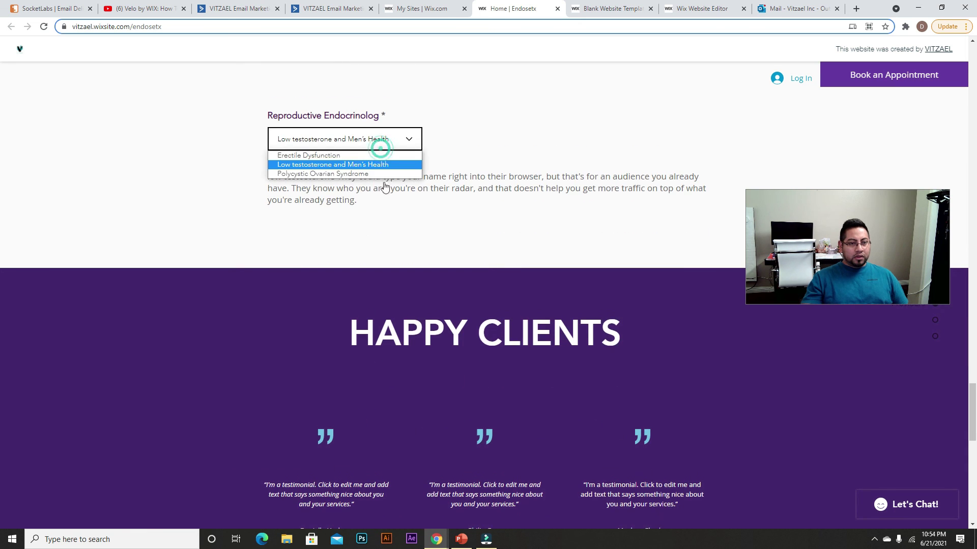
{"action": "left_click", "coordinate": [367, 161]}
{"action": "scroll", "coordinate": [383, 222], "scroll_direction": "up", "scroll_amount": 12}
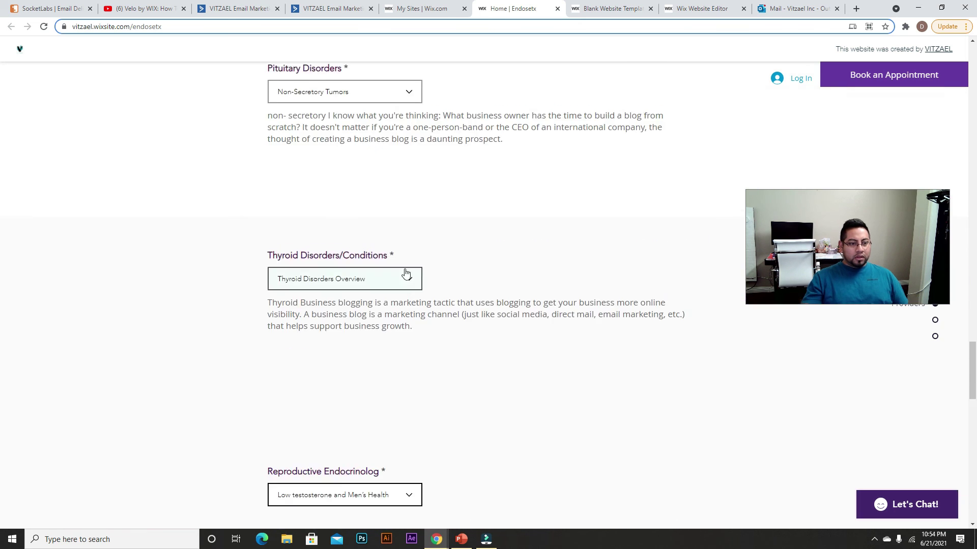
{"action": "scroll", "coordinate": [248, 333], "scroll_direction": "up", "scroll_amount": 4}
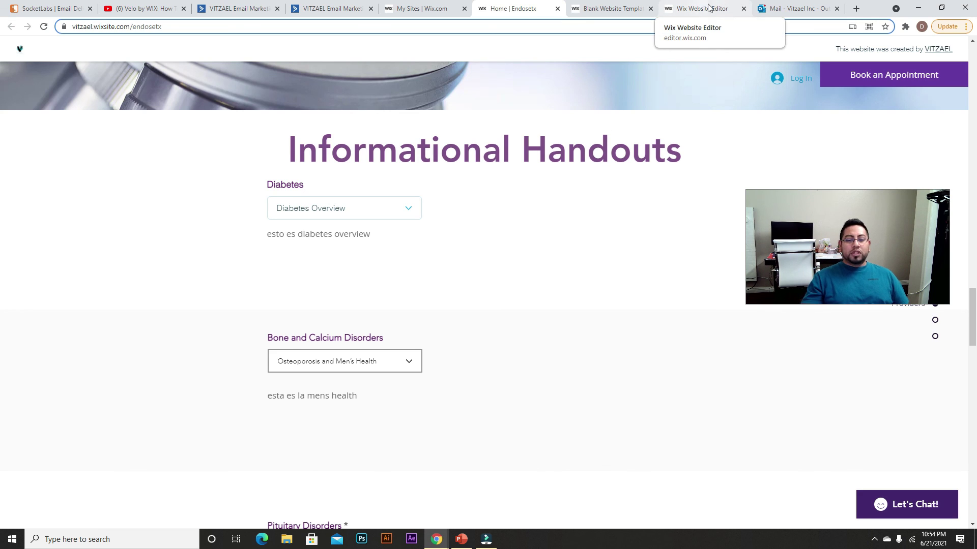
Return to the Wix Website Editor, look over both dropdowns in preview, and leave and reopen the preview.
{"action": "left_click", "coordinate": [695, 12]}
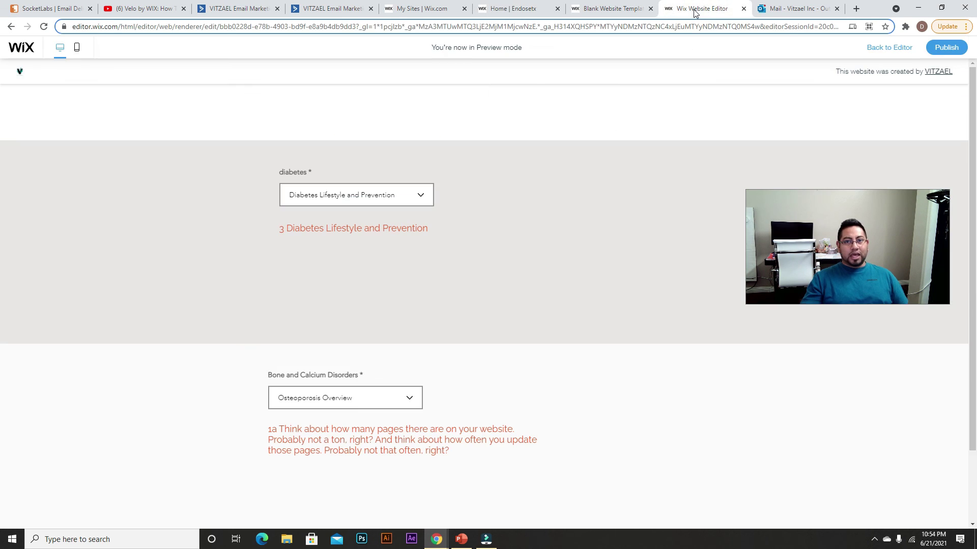
{"action": "scroll", "coordinate": [538, 338], "scroll_direction": "down", "scroll_amount": 2}
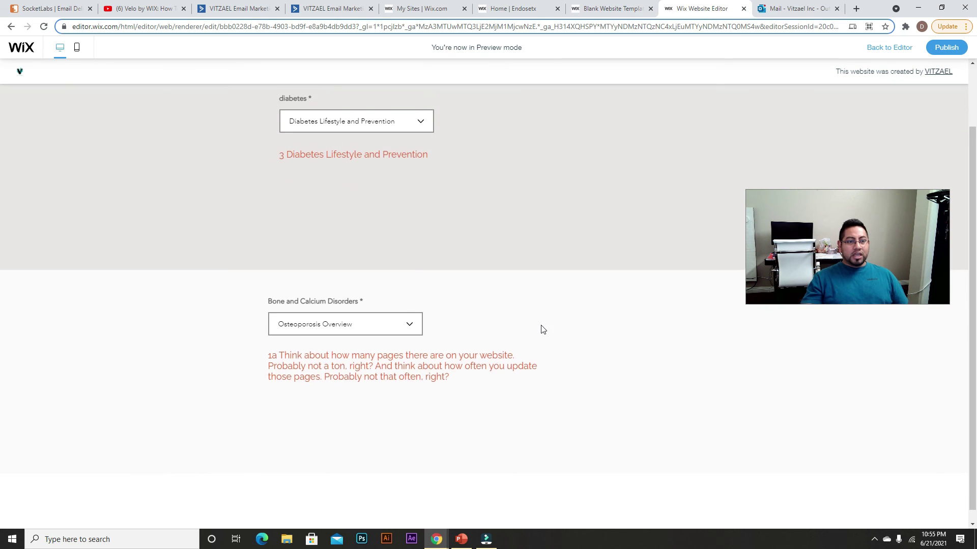
{"action": "scroll", "coordinate": [605, 295], "scroll_direction": "up", "scroll_amount": 1}
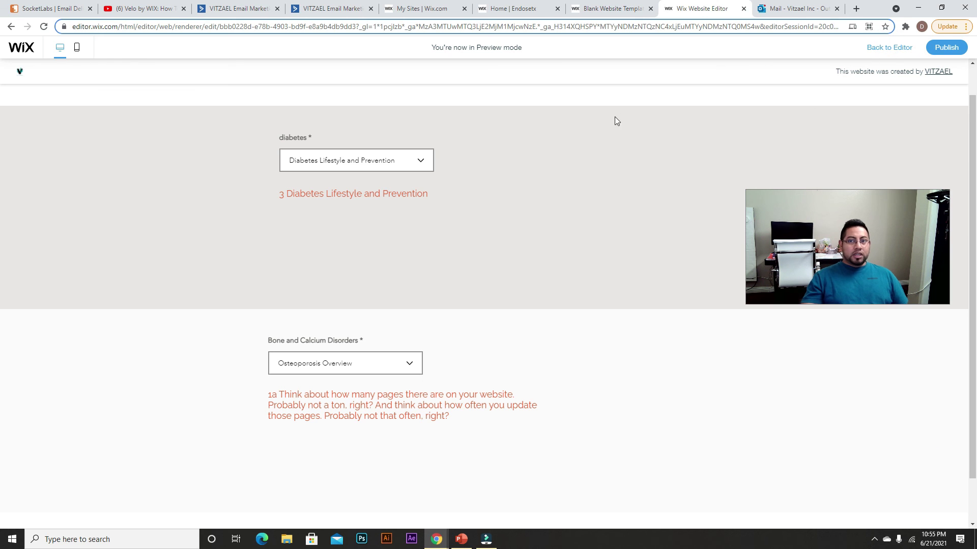
{"action": "left_click", "coordinate": [913, 45]}
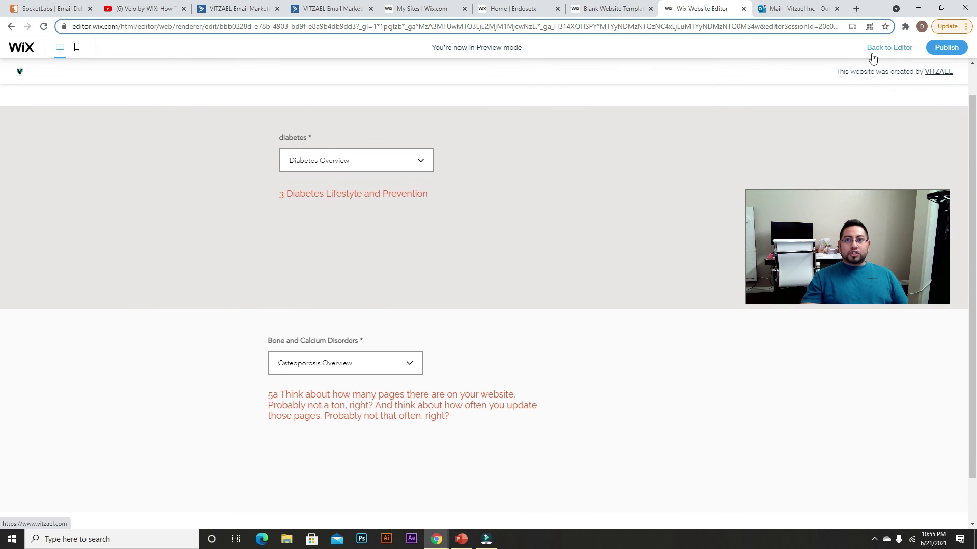
{"action": "left_click", "coordinate": [906, 49]}
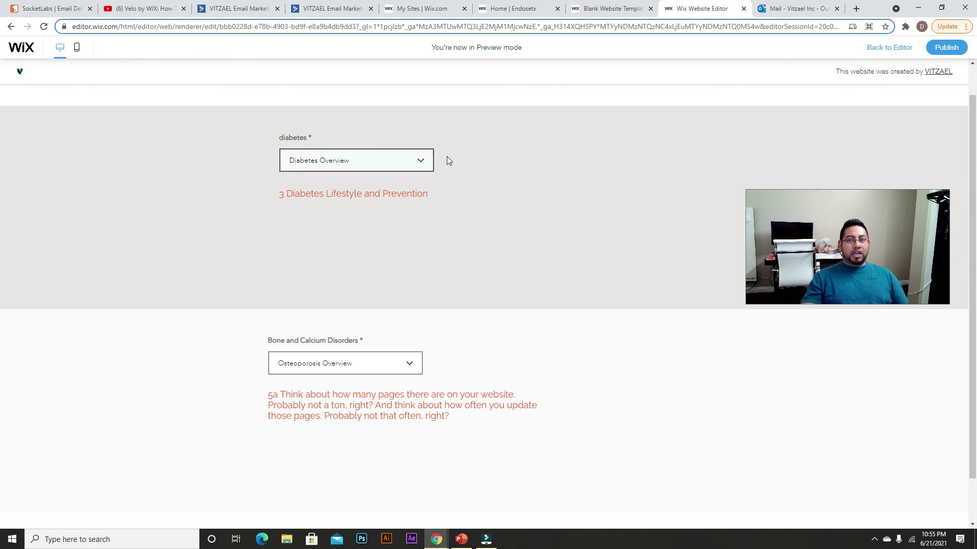